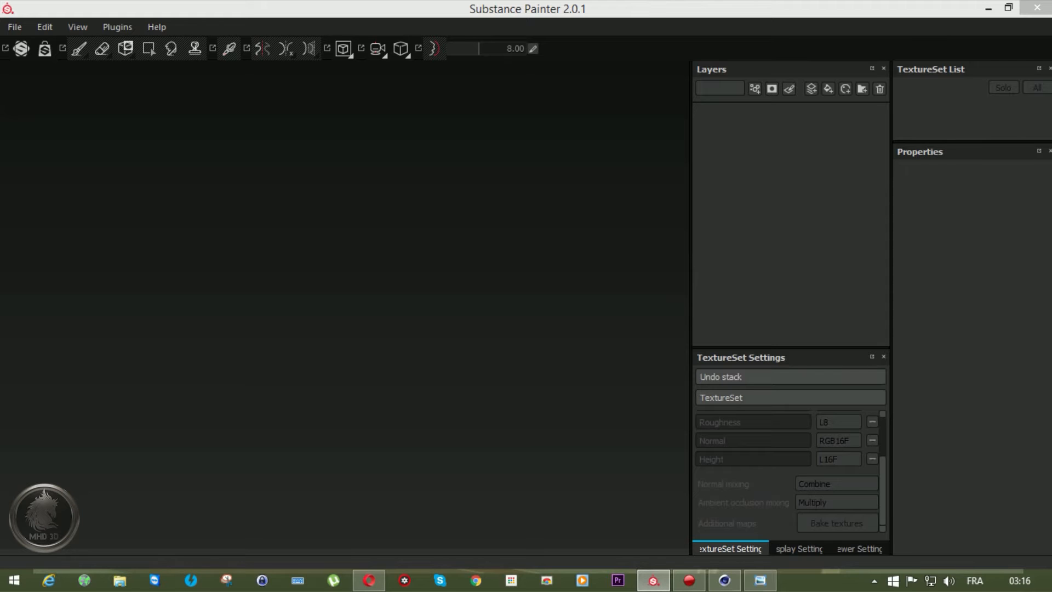
{"action": "mouse_move", "coordinate": [1051, 44]}
{"action": "left_mouse_down"}
{"action": "mouse_move", "coordinate": [763, 35]}
{"action": "mouse_move", "coordinate": [560, 2]}
{"action": "mouse_move", "coordinate": [1051, 43]}
{"action": "left_mouse_up"}
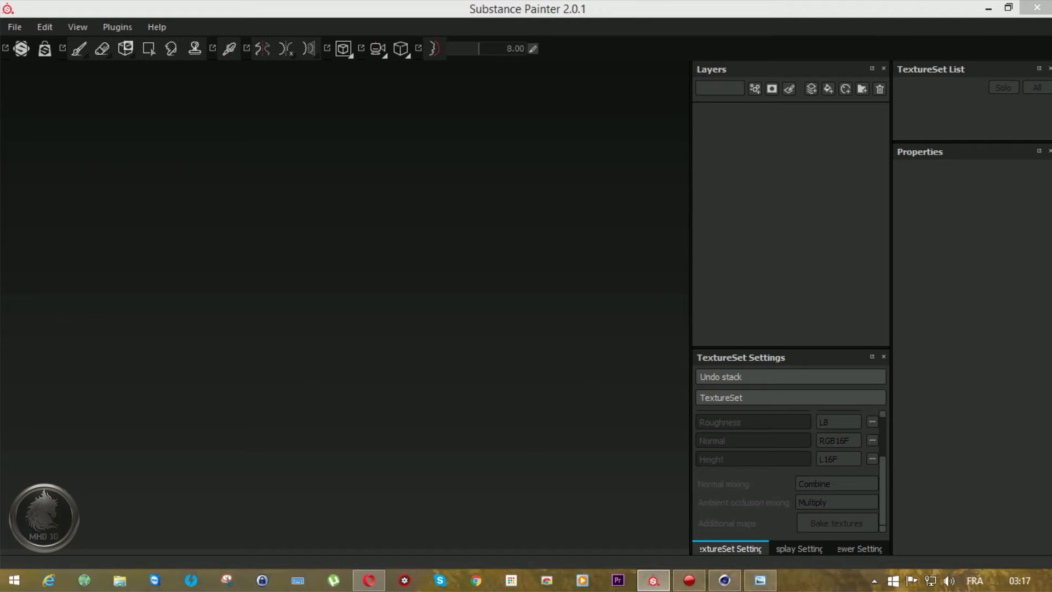
{"action": "left_click", "coordinate": [1037, 8]}
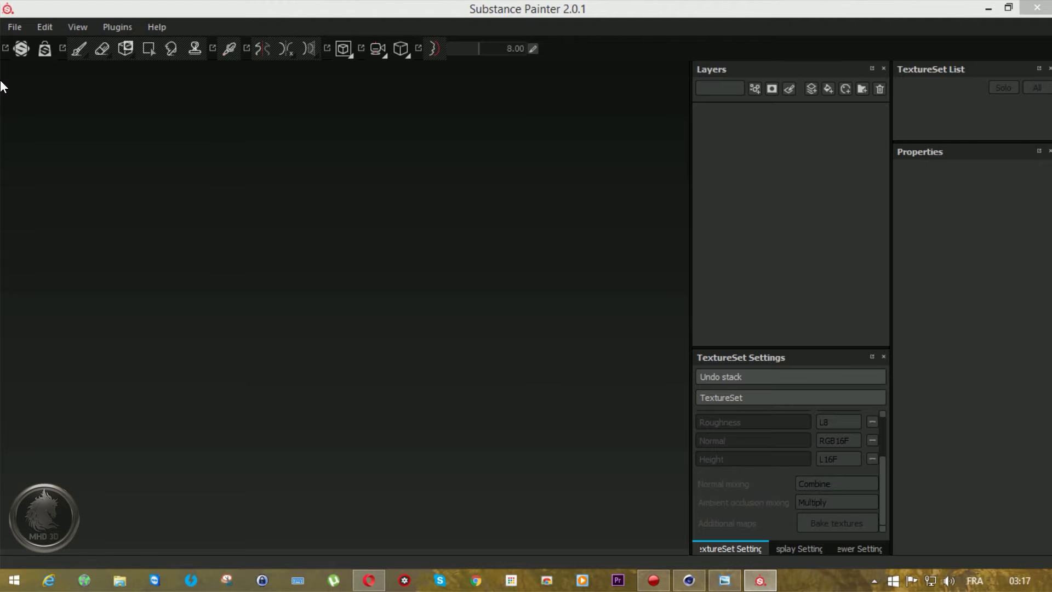
Create a new project from the mesh Modélisation export.fbx in the Tuto folder.
{"action": "left_click", "coordinate": [12, 27]}
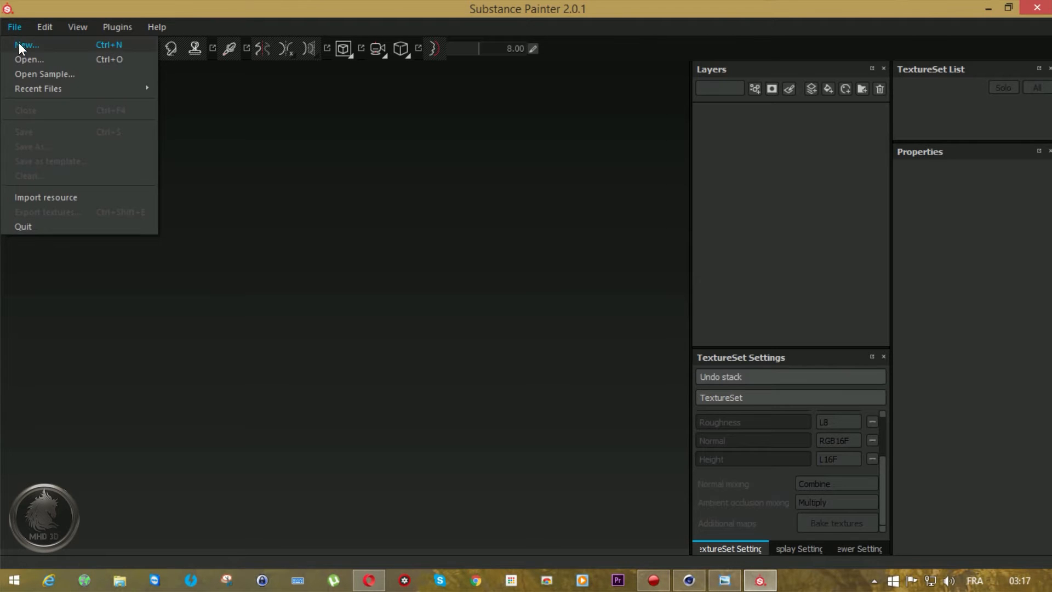
{"action": "left_click", "coordinate": [17, 45]}
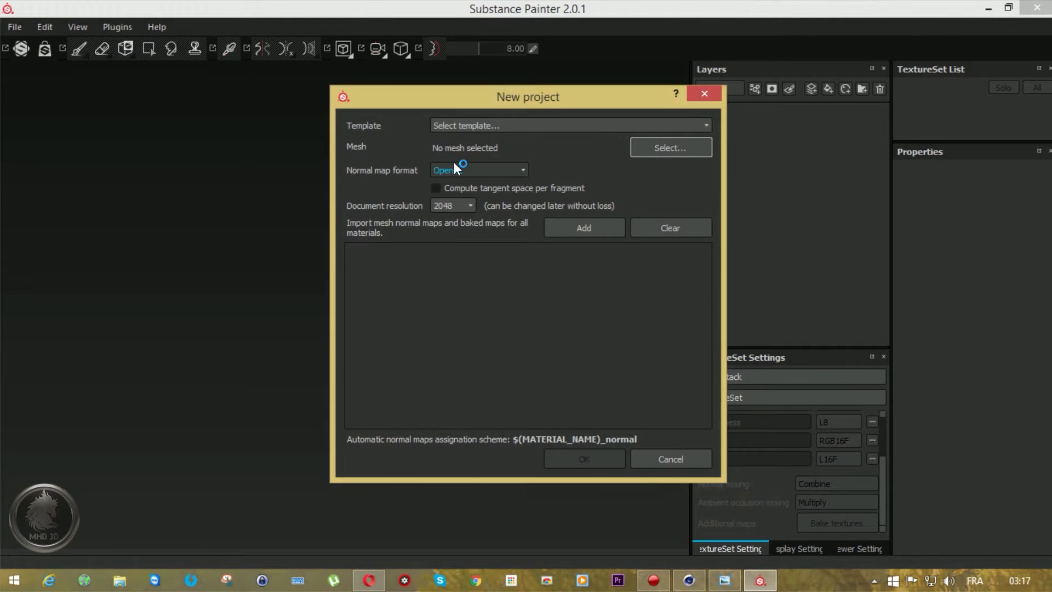
{"action": "left_click", "coordinate": [666, 146]}
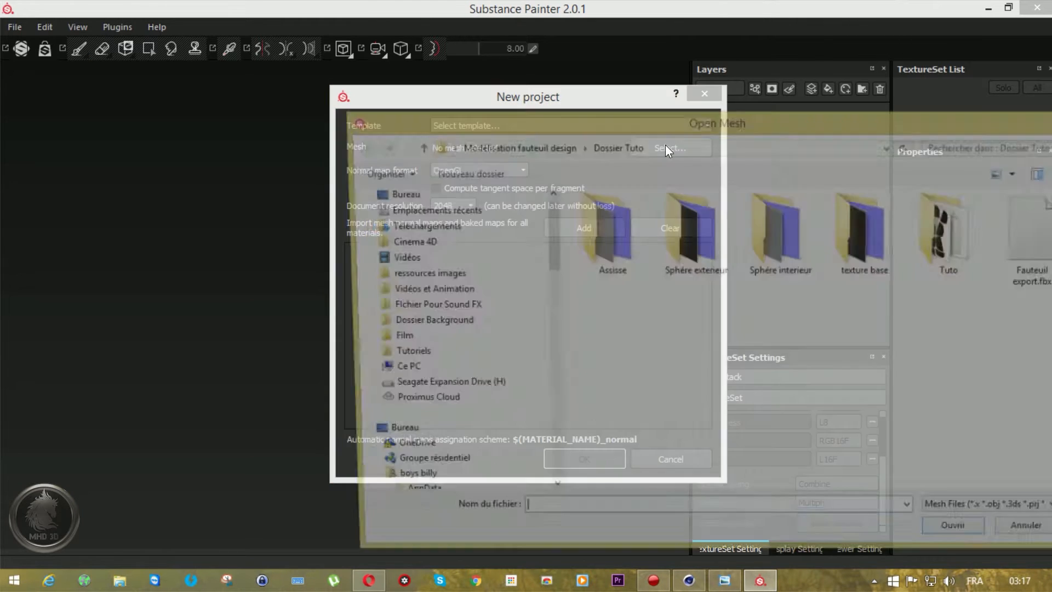
{"action": "double_click", "coordinate": [910, 232]}
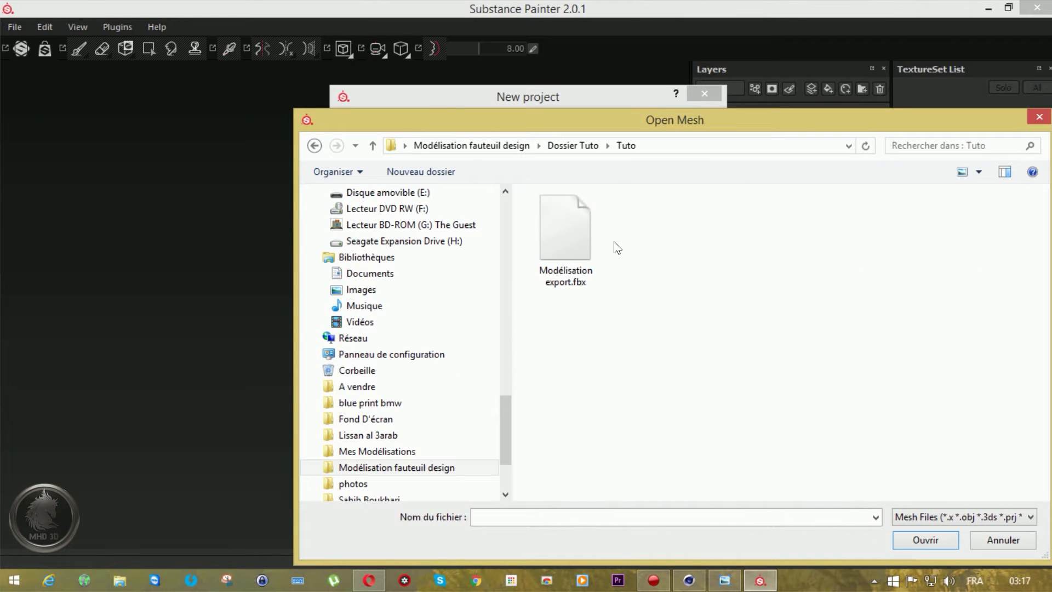
{"action": "left_click", "coordinate": [587, 242]}
{"action": "left_click", "coordinate": [925, 542]}
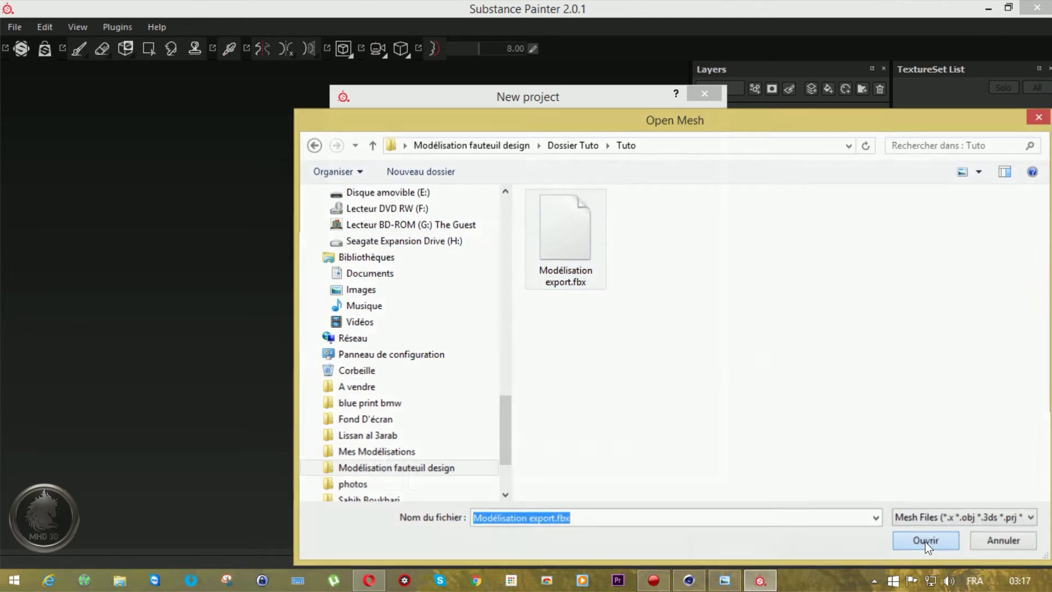
{"action": "left_click", "coordinate": [593, 465]}
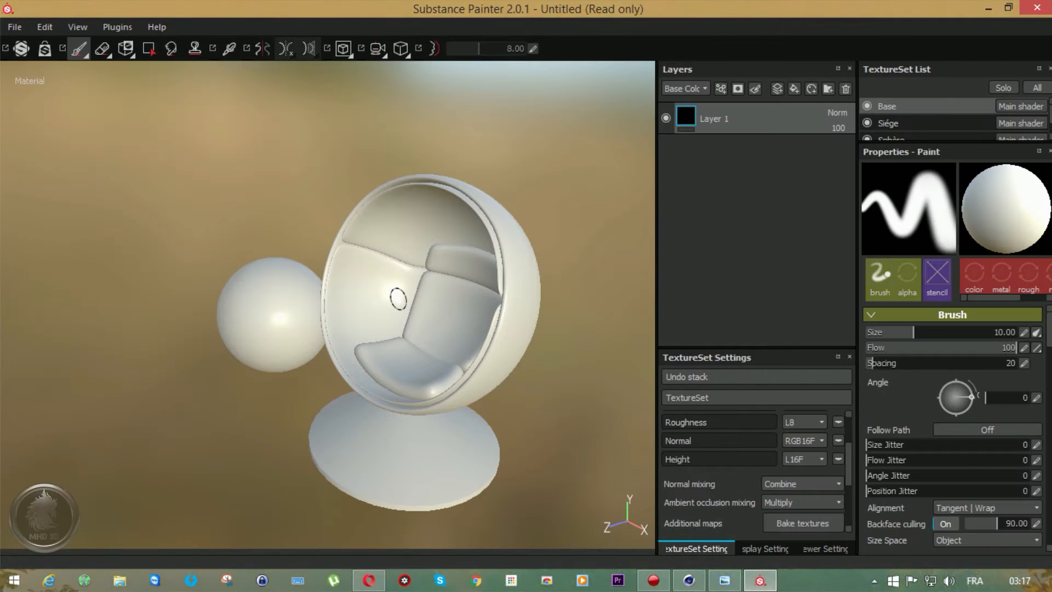
Enlarge the texture set list to show every set, and isolate the Base and Siége sets in turn.
{"action": "left_click_drag", "start_coordinate": [419, 294], "coordinate": [460, 274], "text": "alt"}
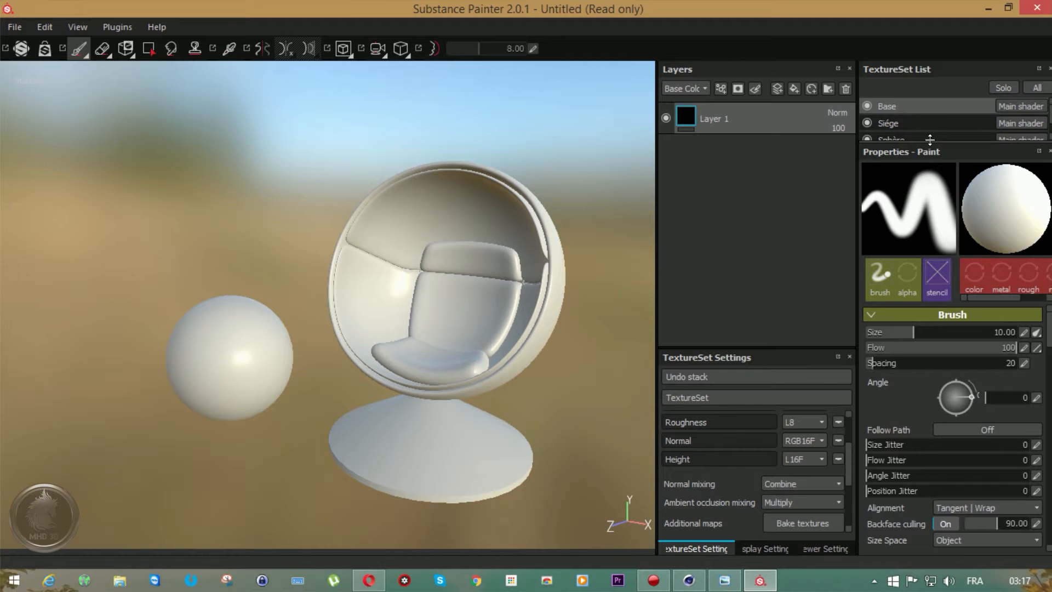
{"action": "left_click_drag", "start_coordinate": [930, 143], "coordinate": [931, 222]}
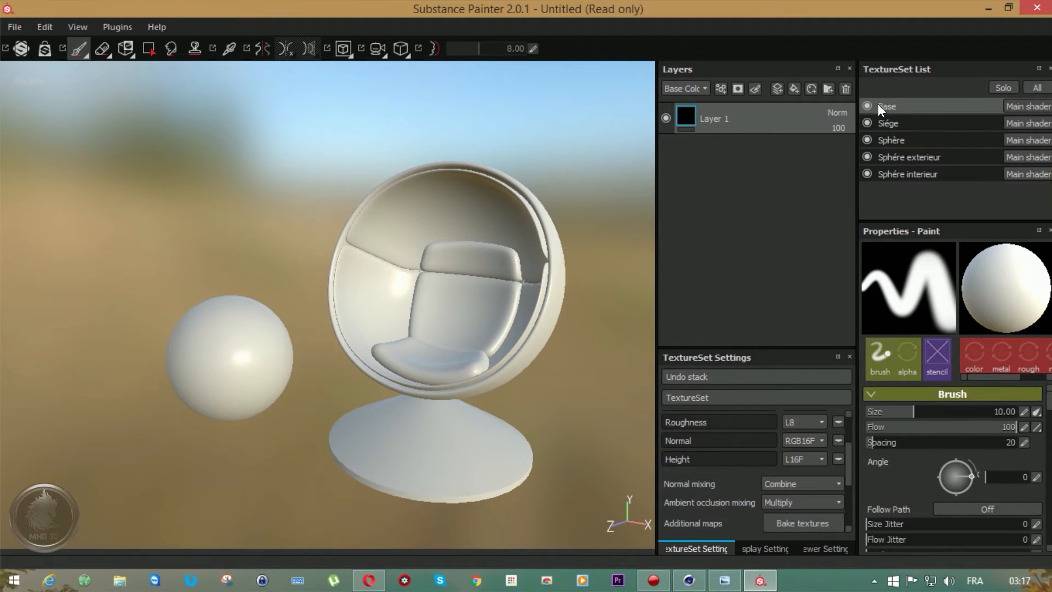
{"action": "left_click", "coordinate": [993, 87]}
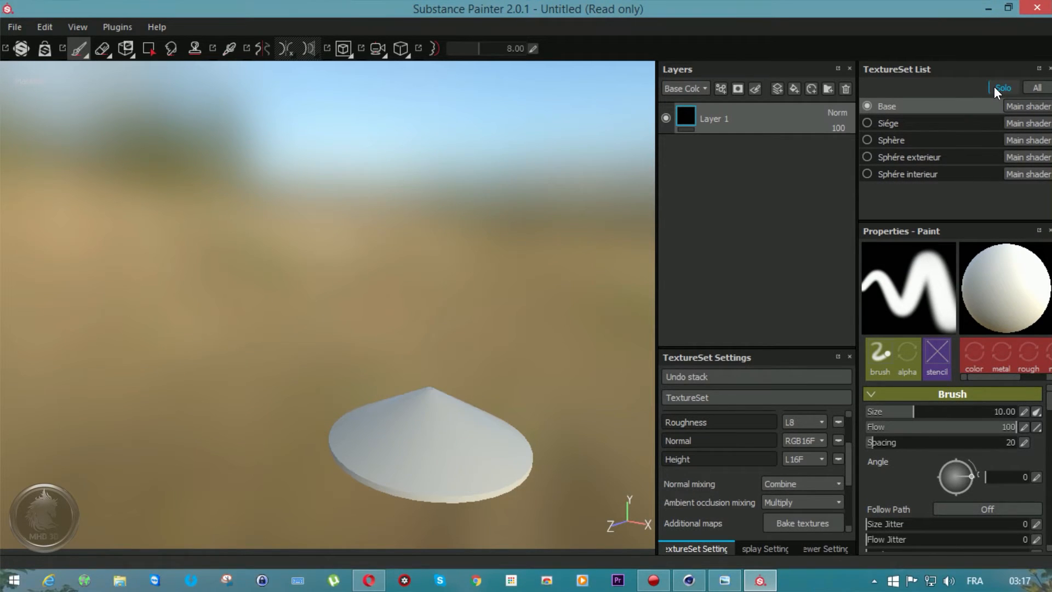
{"action": "left_click", "coordinate": [994, 87]}
{"action": "left_click", "coordinate": [992, 88]}
{"action": "left_click", "coordinate": [992, 88]}
{"action": "left_click", "coordinate": [991, 88]}
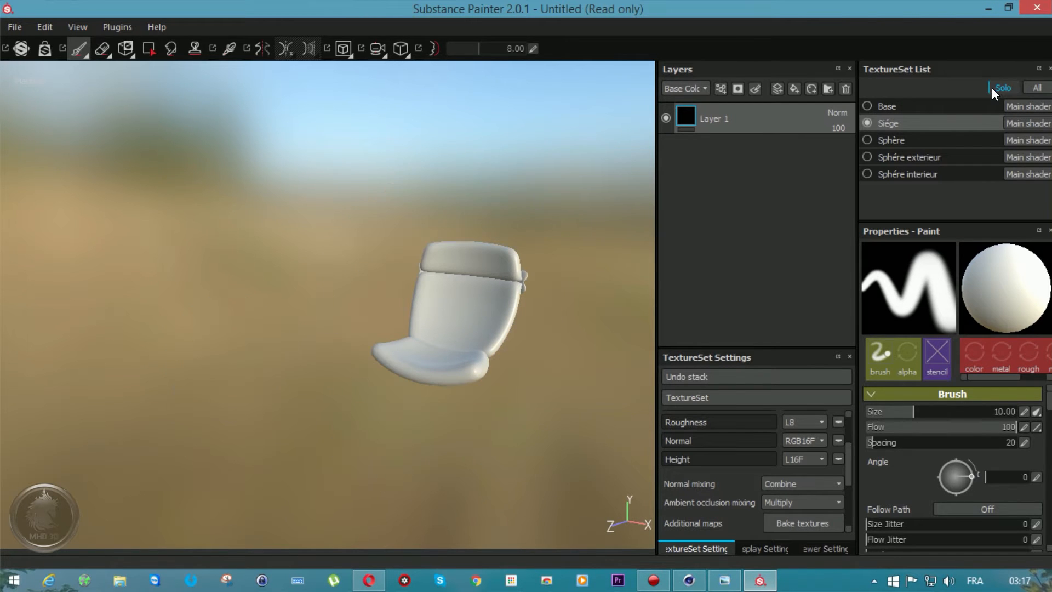
Look at the isolated seat from the side and restore the display of all texture sets.
{"action": "left_click_drag", "start_coordinate": [563, 300], "coordinate": [499, 299], "text": "alt"}
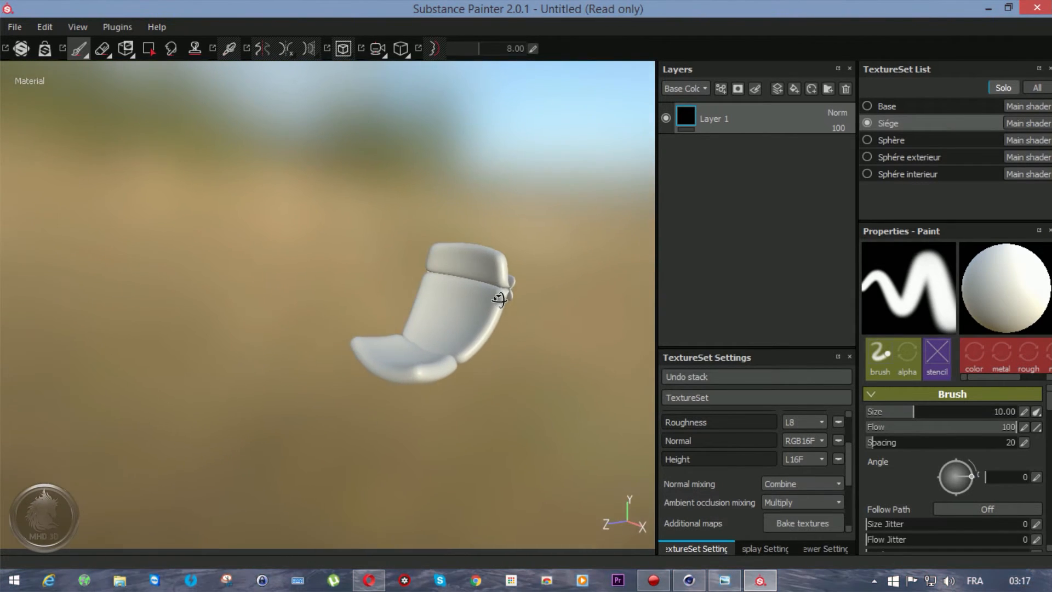
{"action": "left_click", "coordinate": [864, 123]}
{"action": "left_click", "coordinate": [1031, 90]}
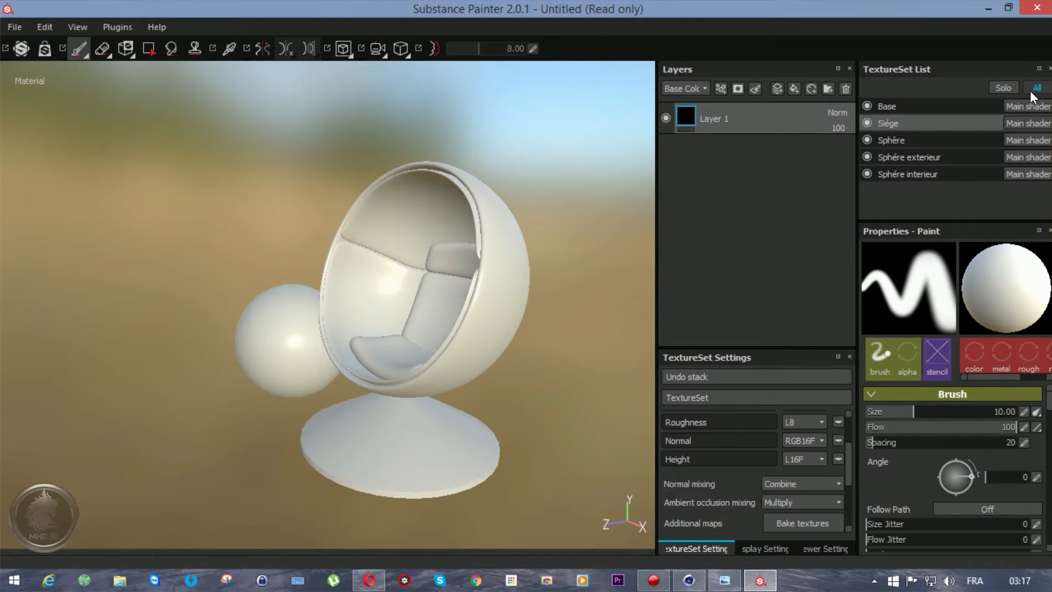
{"action": "mouse_move", "coordinate": [545, 313]}
{"action": "left_mouse_down", "text": "alt"}
{"action": "mouse_move", "coordinate": [575, 291]}
{"action": "mouse_move", "coordinate": [603, 294]}
{"action": "left_mouse_up", "text": "alt"}
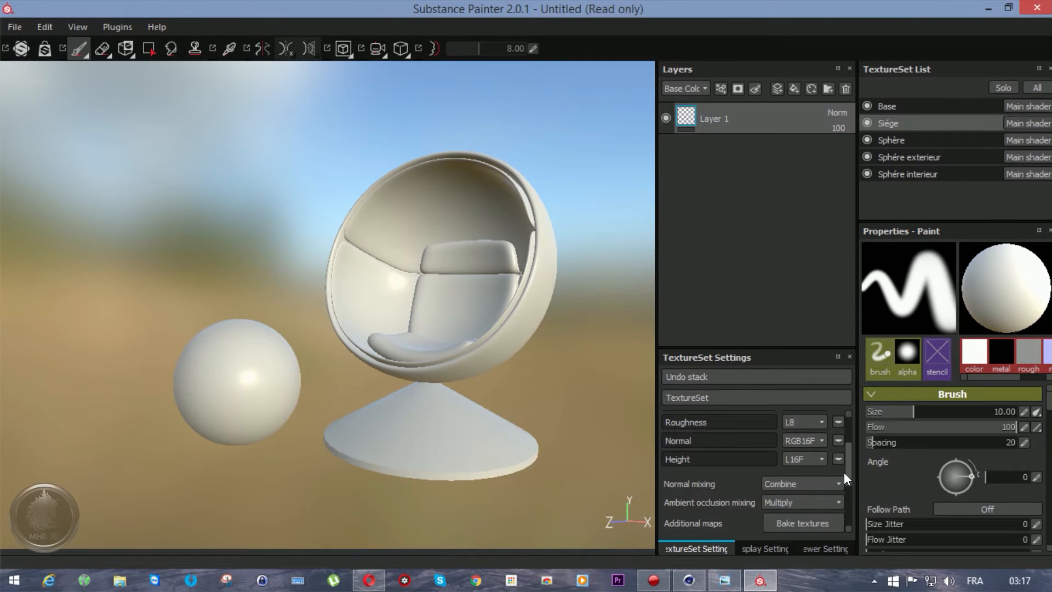
Delete Layer 1 from the Base texture set.
{"action": "scroll", "coordinate": [843, 472], "scroll_direction": "down", "scroll_amount": 1}
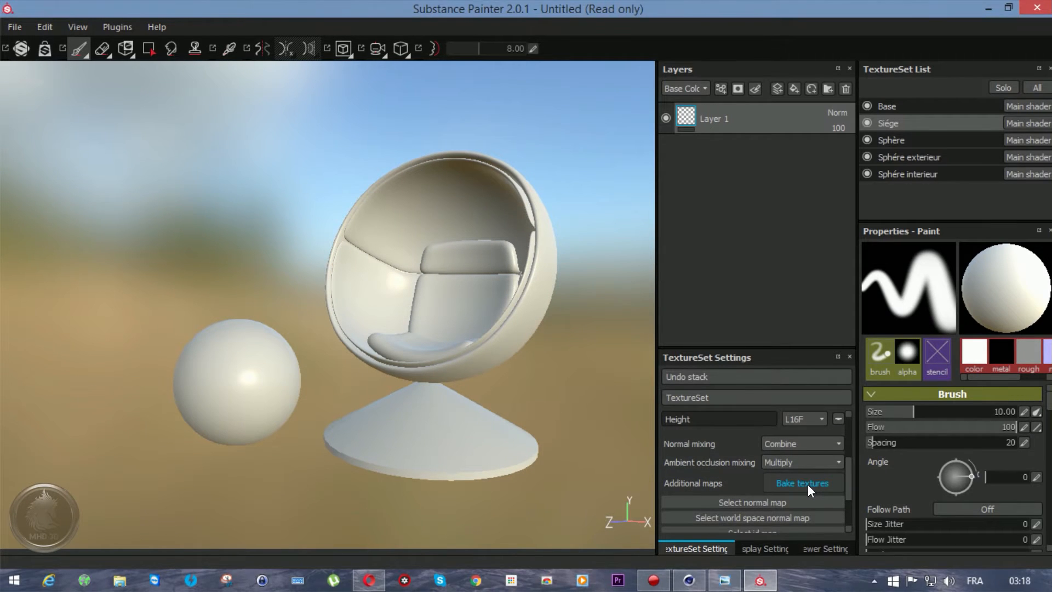
{"action": "left_click", "coordinate": [883, 107]}
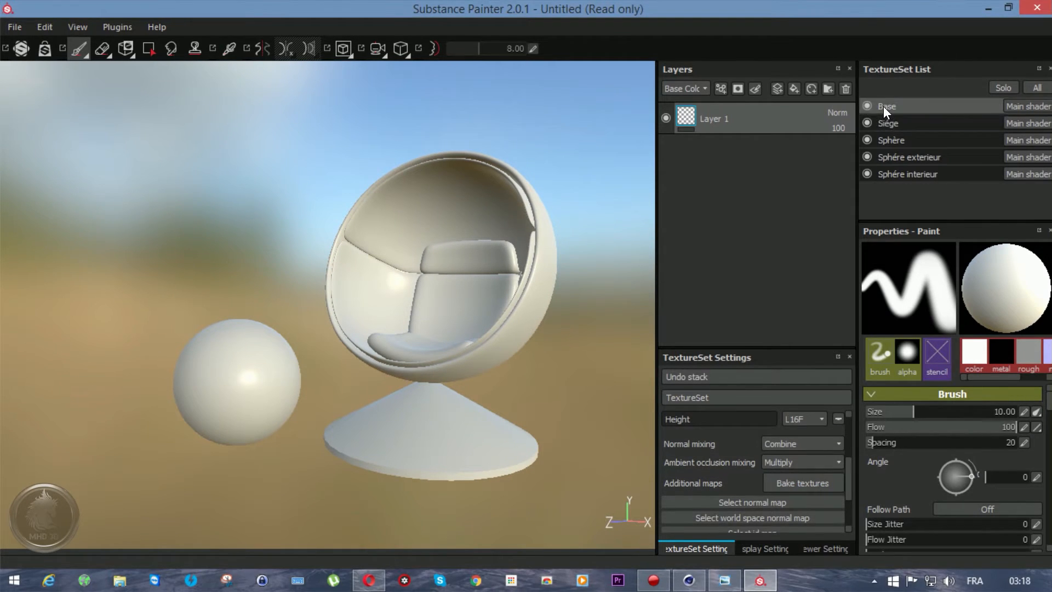
{"action": "left_click", "coordinate": [841, 87]}
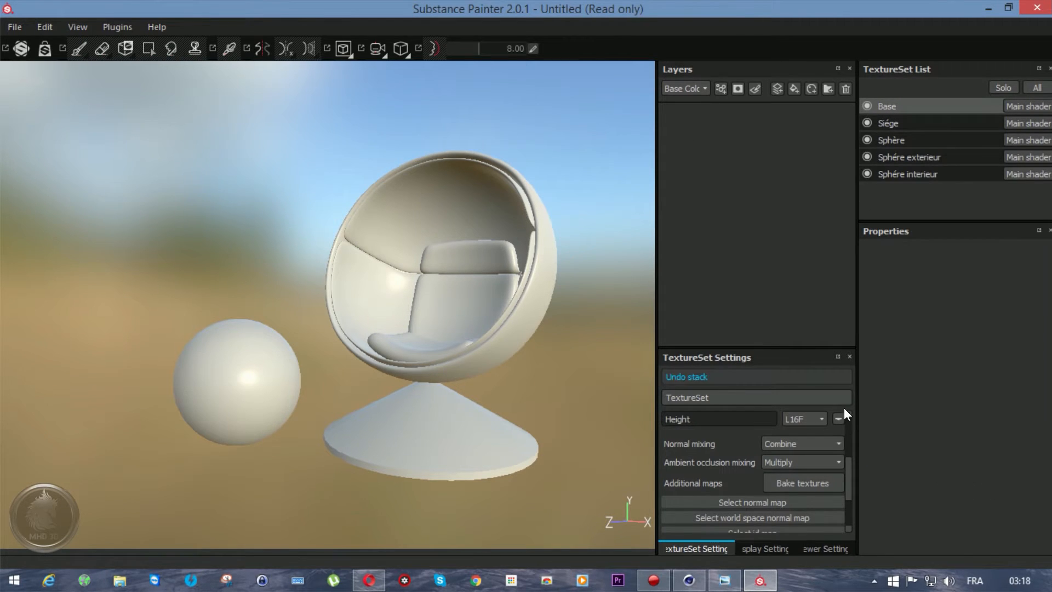
Open the baking settings for the Base texture set and set the output size to 2048x2048.
{"action": "left_click", "coordinate": [816, 482]}
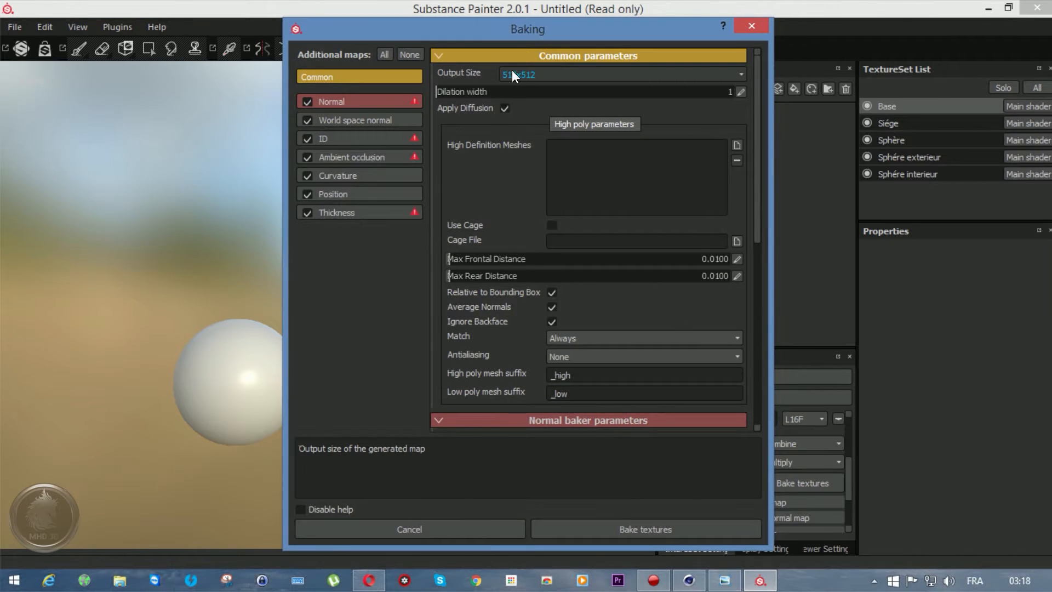
{"action": "left_click", "coordinate": [525, 73]}
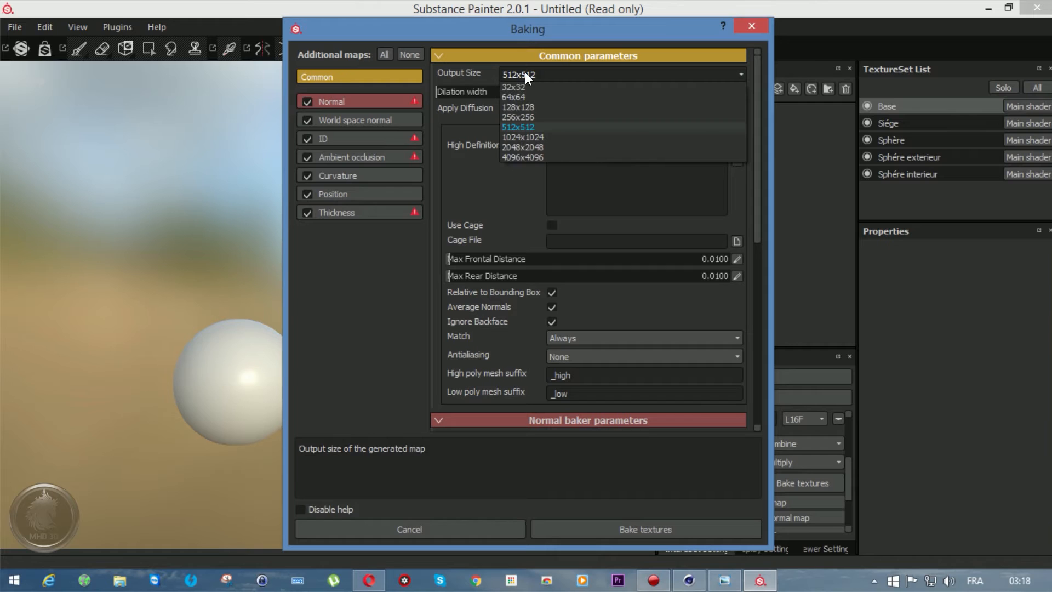
{"action": "left_click", "coordinate": [528, 143]}
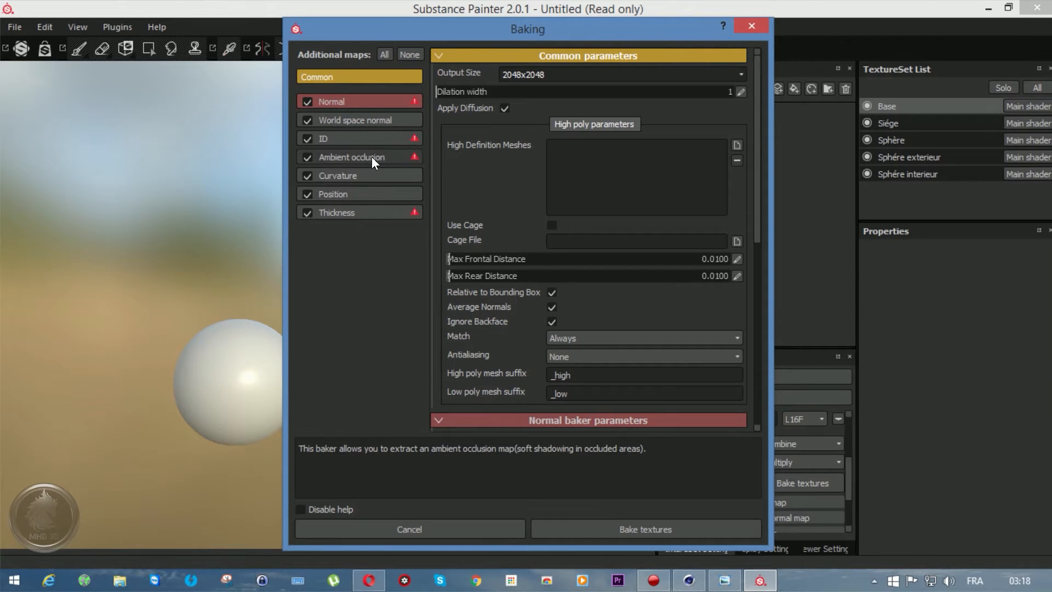
{"action": "left_click_drag", "start_coordinate": [481, 27], "coordinate": [658, 11]}
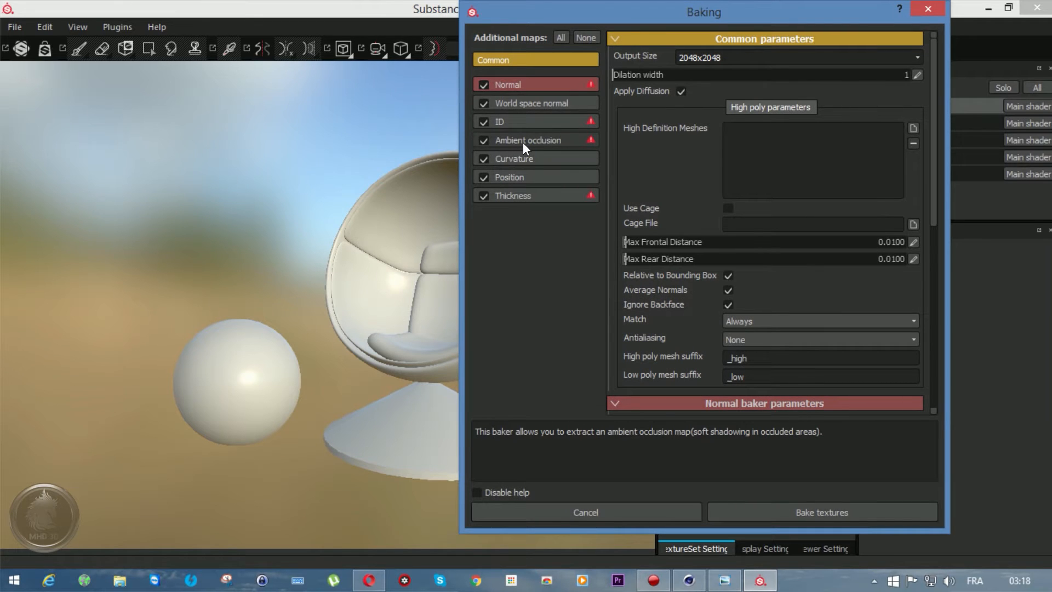
Keep ambient occlusion Self Occlusion at Always and bake all additional maps for the Base texture set.
{"action": "left_click", "coordinate": [523, 141]}
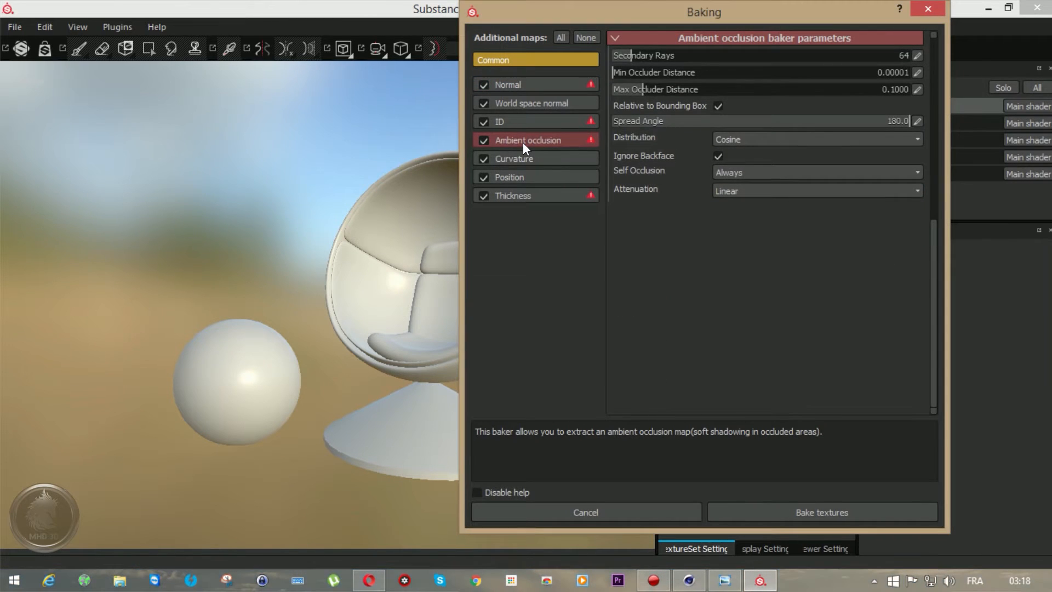
{"action": "left_click", "coordinate": [715, 172]}
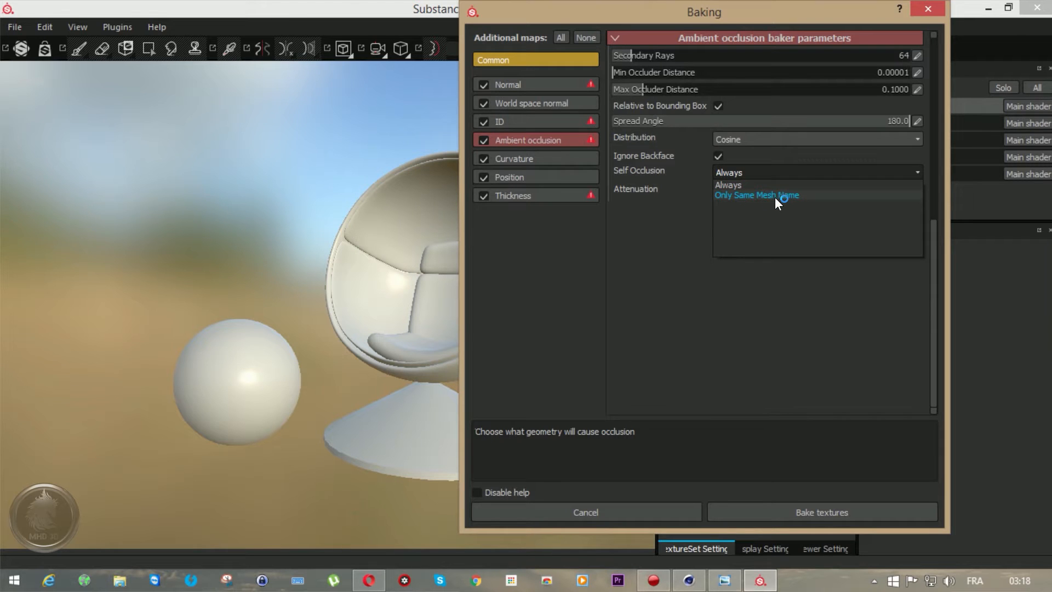
{"action": "left_click", "coordinate": [729, 186]}
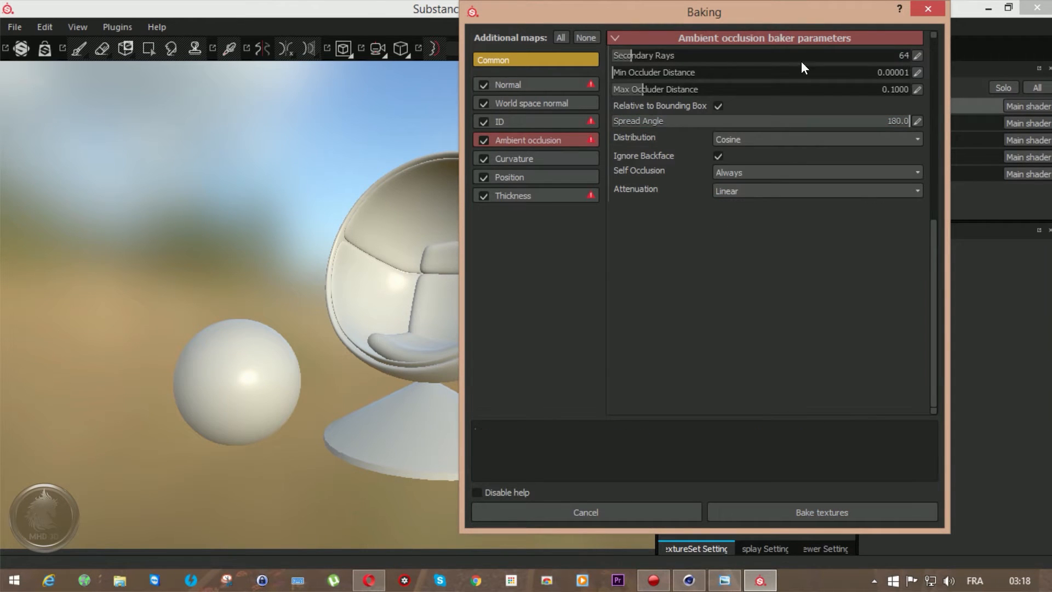
{"action": "left_click_drag", "start_coordinate": [804, 11], "coordinate": [875, 28]}
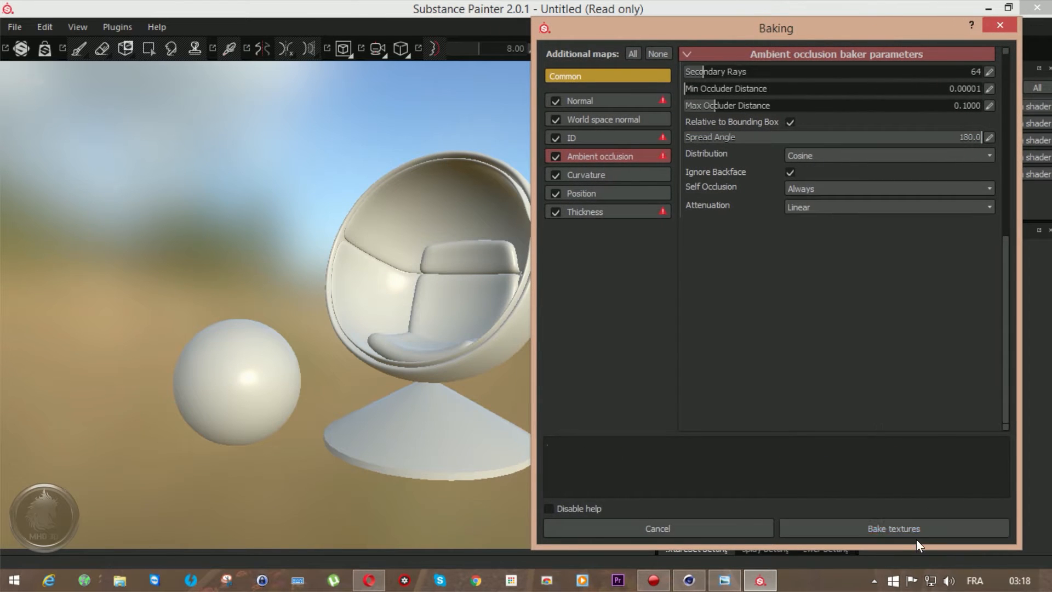
{"action": "left_click", "coordinate": [906, 529]}
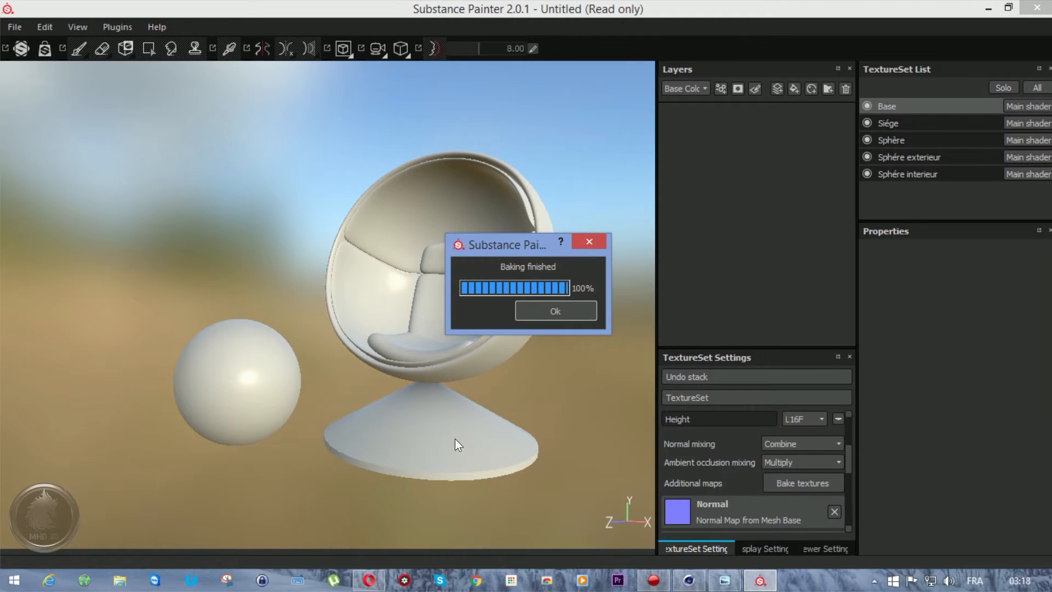
{"action": "key", "text": "Return"}
Isolate the Base texture set and examine the baked shading around the cone's tip from several angles.
{"action": "left_click", "coordinate": [1001, 87]}
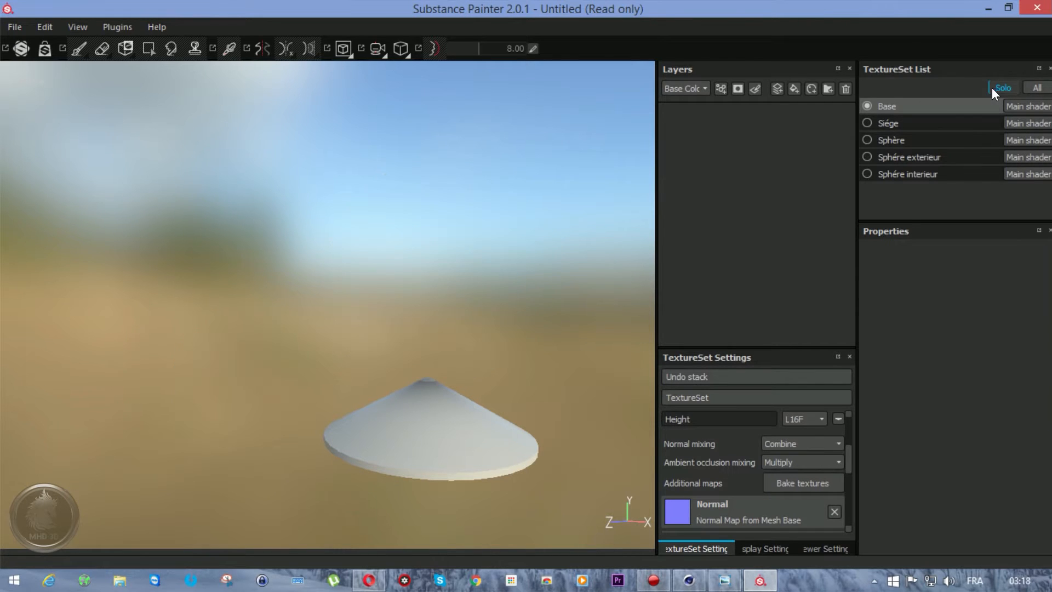
{"action": "scroll", "coordinate": [407, 432], "scroll_direction": "down", "scroll_amount": 3}
{"action": "scroll", "coordinate": [407, 432], "scroll_direction": "up", "scroll_amount": 4}
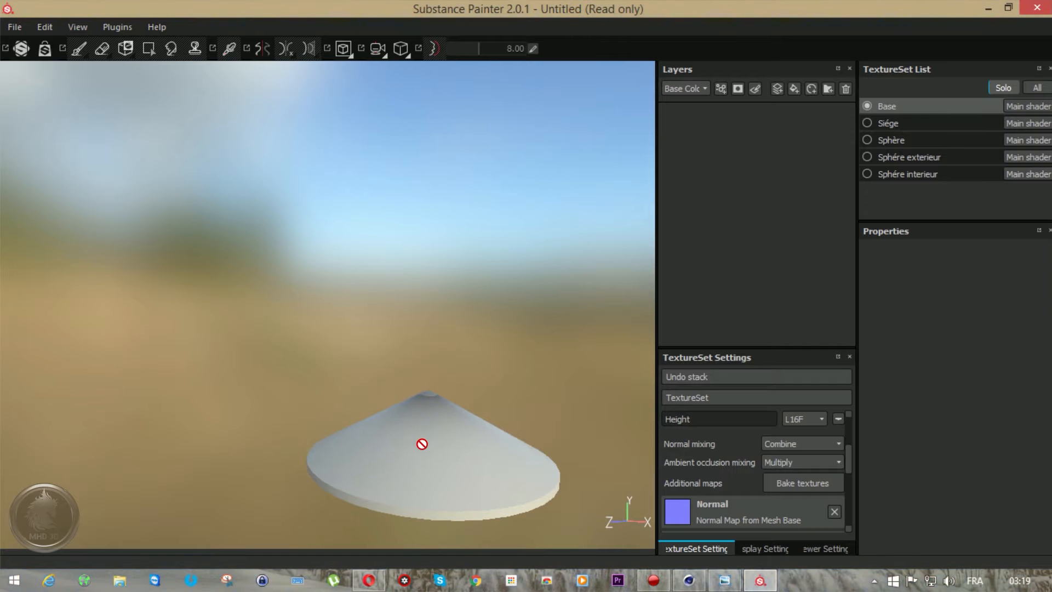
{"action": "left_click_drag", "start_coordinate": [422, 440], "coordinate": [502, 442], "text": "alt"}
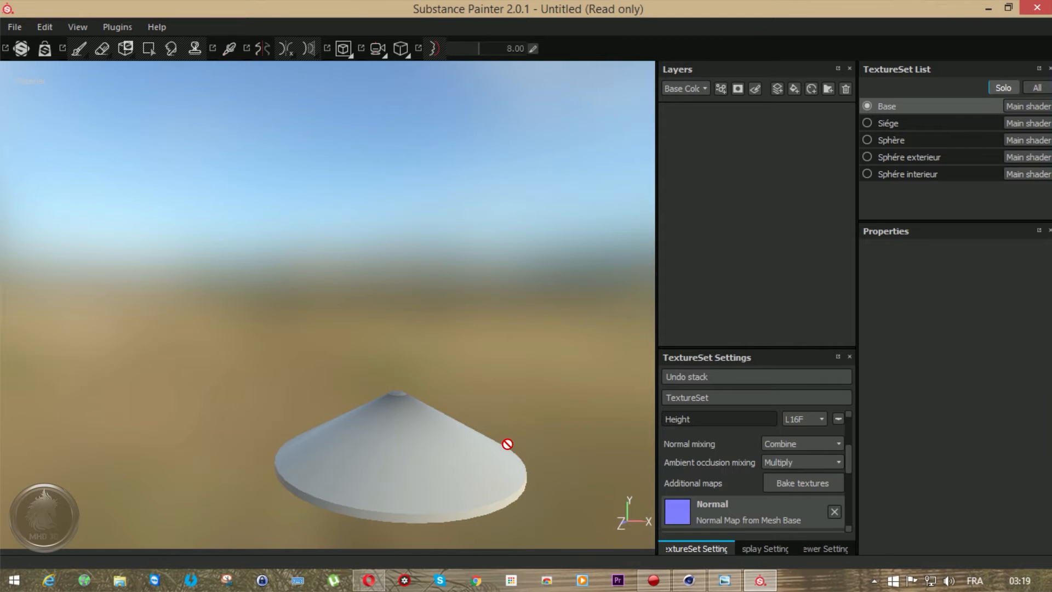
{"action": "left_click_drag", "start_coordinate": [476, 408], "coordinate": [461, 434], "text": "alt"}
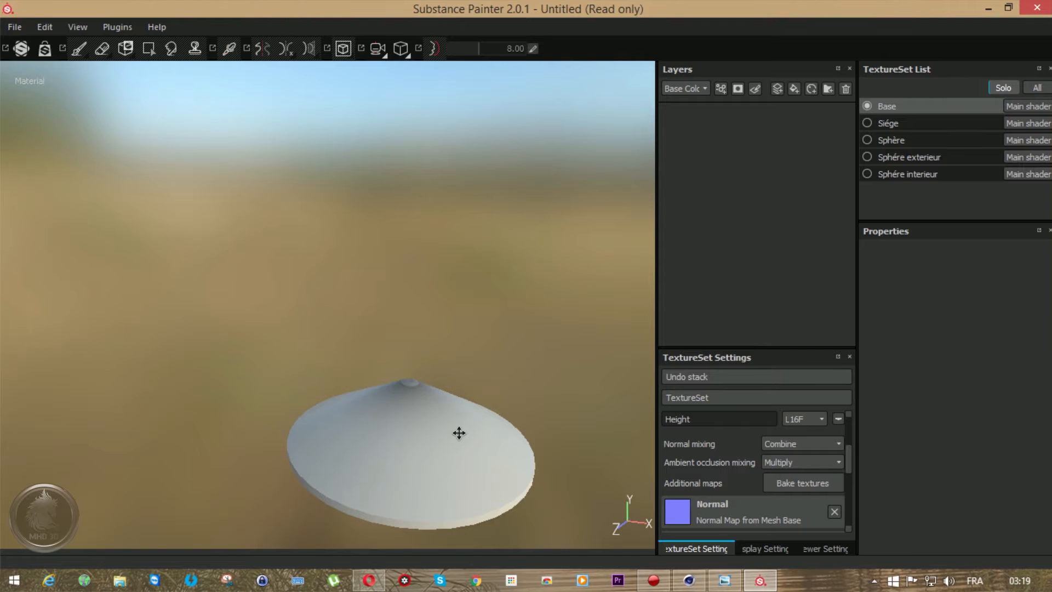
{"action": "middle_click_drag", "start_coordinate": [459, 433], "coordinate": [371, 358], "text": "alt"}
{"action": "right_click_drag", "start_coordinate": [370, 358], "coordinate": [364, 418], "text": "alt"}
{"action": "left_click_drag", "start_coordinate": [347, 399], "coordinate": [399, 470], "text": "alt"}
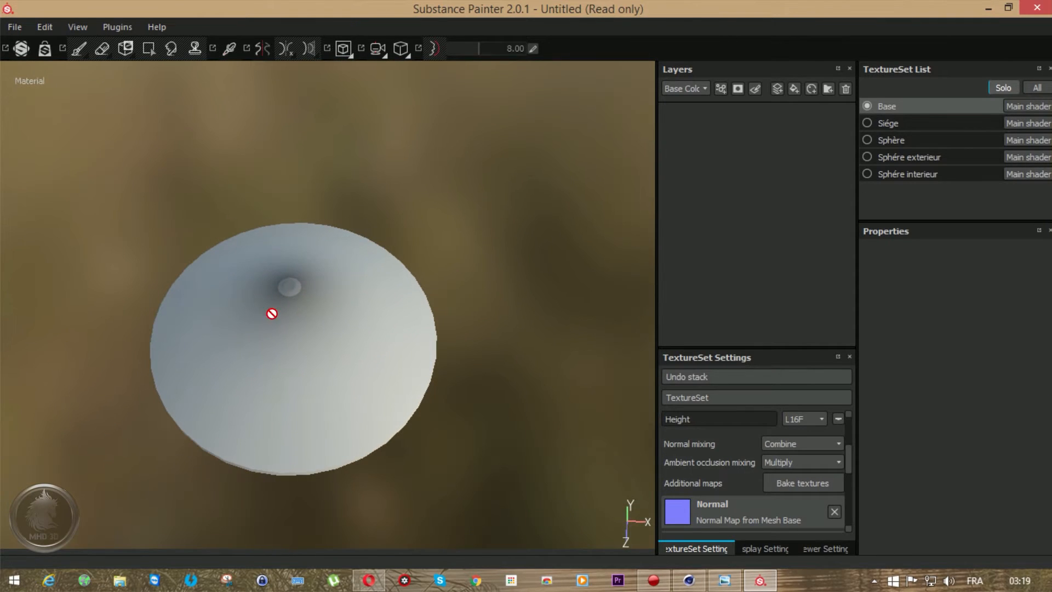
{"action": "left_click", "coordinate": [314, 352]}
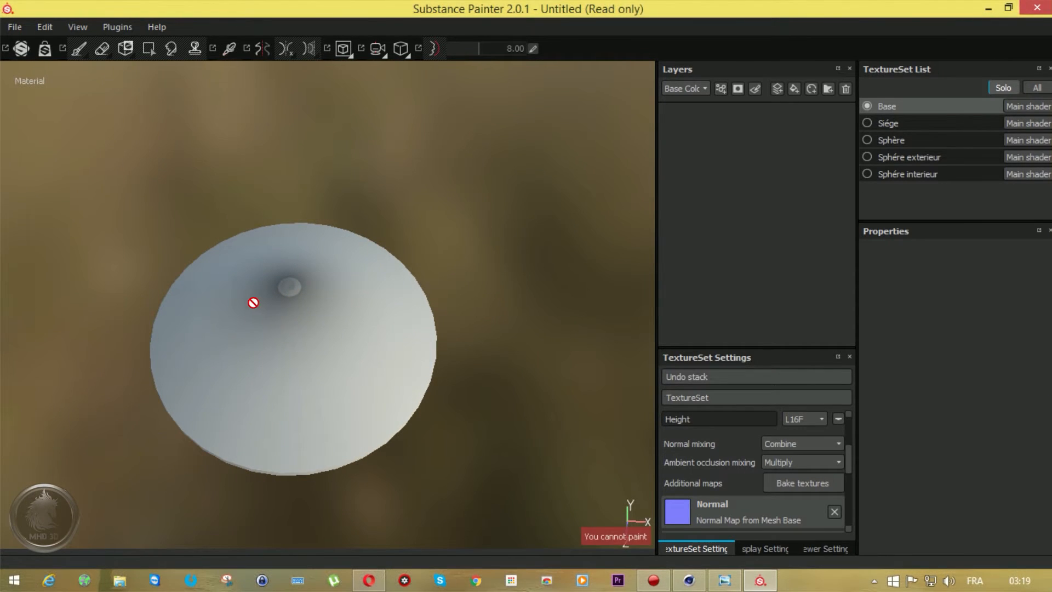
{"action": "left_click_drag", "start_coordinate": [317, 340], "coordinate": [219, 288], "text": "alt"}
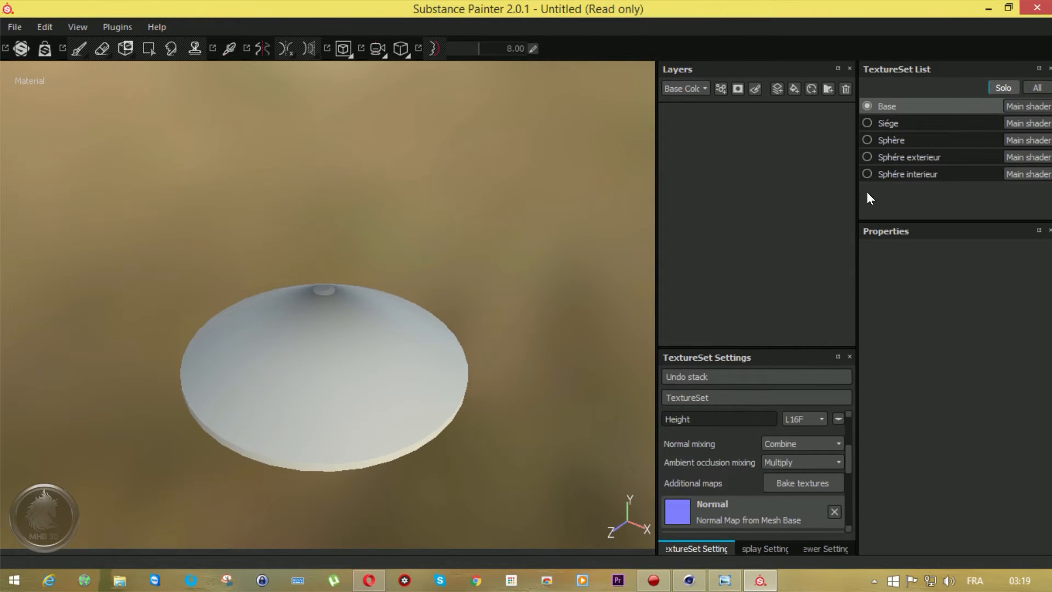
Open the Base texture set's baking settings and exclude every additional map except ambient occlusion.
{"action": "left_click", "coordinate": [867, 157]}
{"action": "left_click", "coordinate": [866, 157]}
{"action": "left_click", "coordinate": [819, 483]}
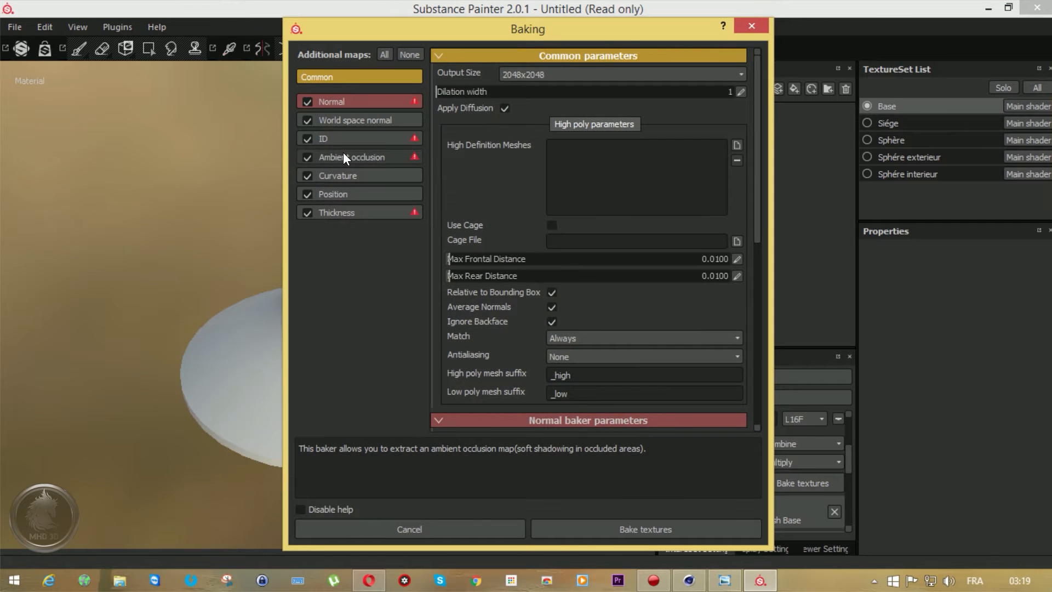
{"action": "left_click", "coordinate": [343, 156]}
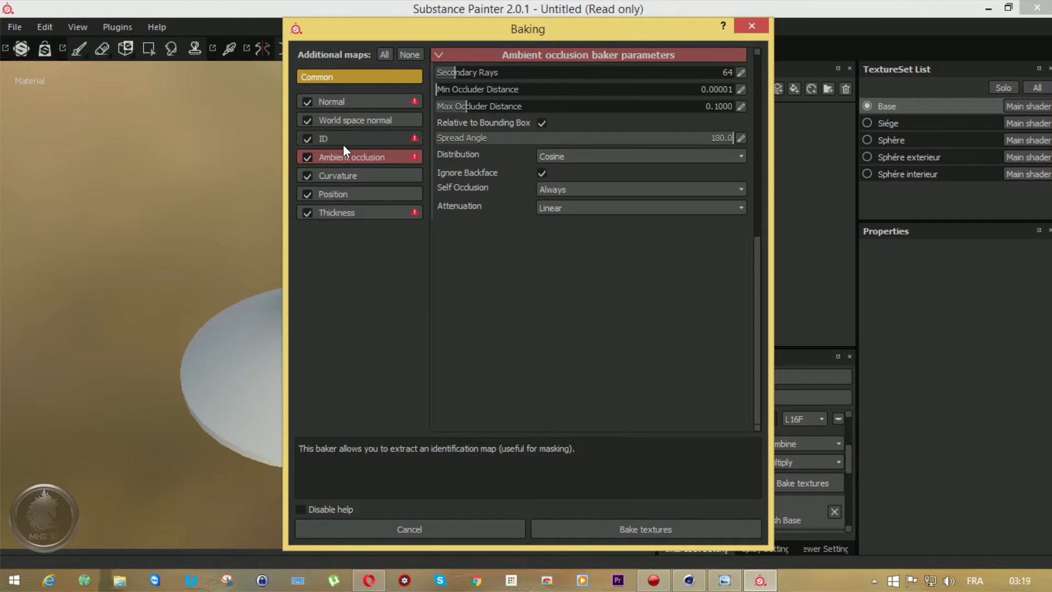
{"action": "left_click", "coordinate": [307, 101]}
{"action": "left_click", "coordinate": [306, 120]}
{"action": "left_click", "coordinate": [305, 138]}
{"action": "left_click", "coordinate": [307, 175]}
{"action": "left_click", "coordinate": [306, 193]}
{"action": "left_click", "coordinate": [306, 212]}
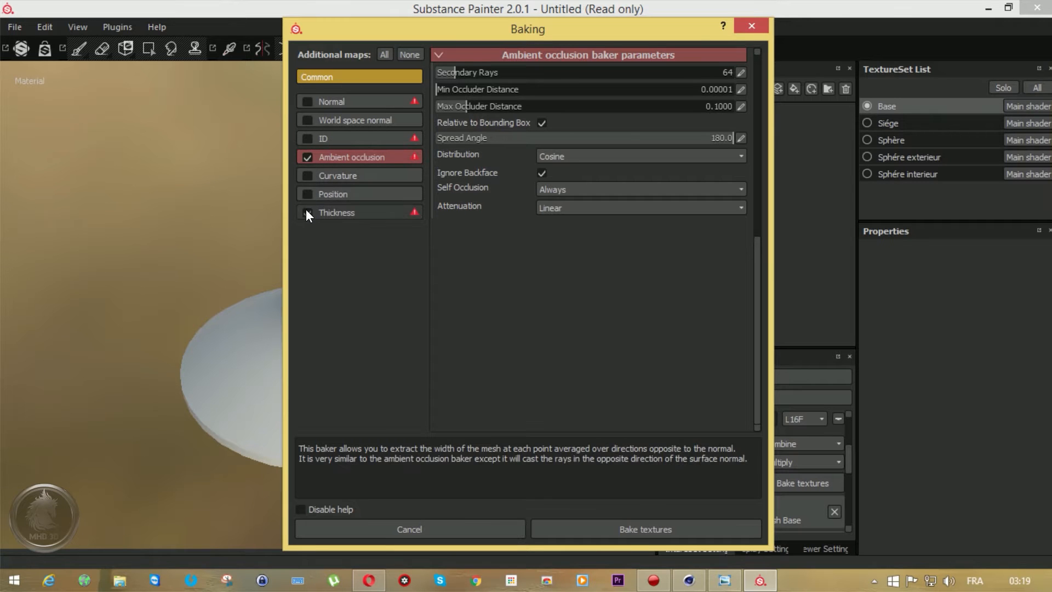
Set ambient occlusion Self Occlusion to Only Same Mesh Name and rebake the ambient occlusion map for Base.
{"action": "left_click", "coordinate": [567, 190]}
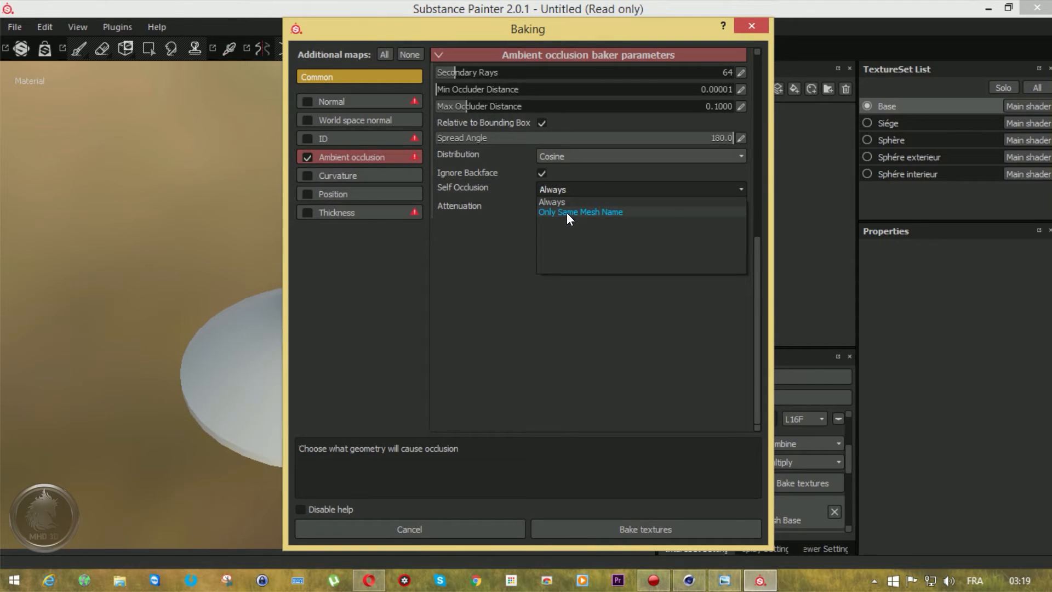
{"action": "left_click", "coordinate": [563, 213]}
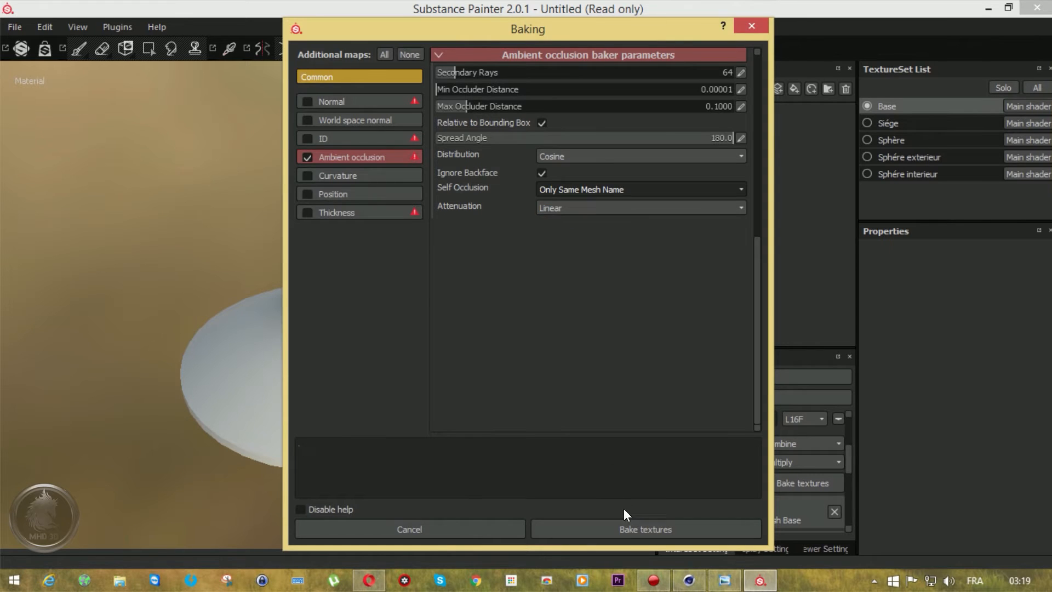
{"action": "left_click", "coordinate": [628, 527]}
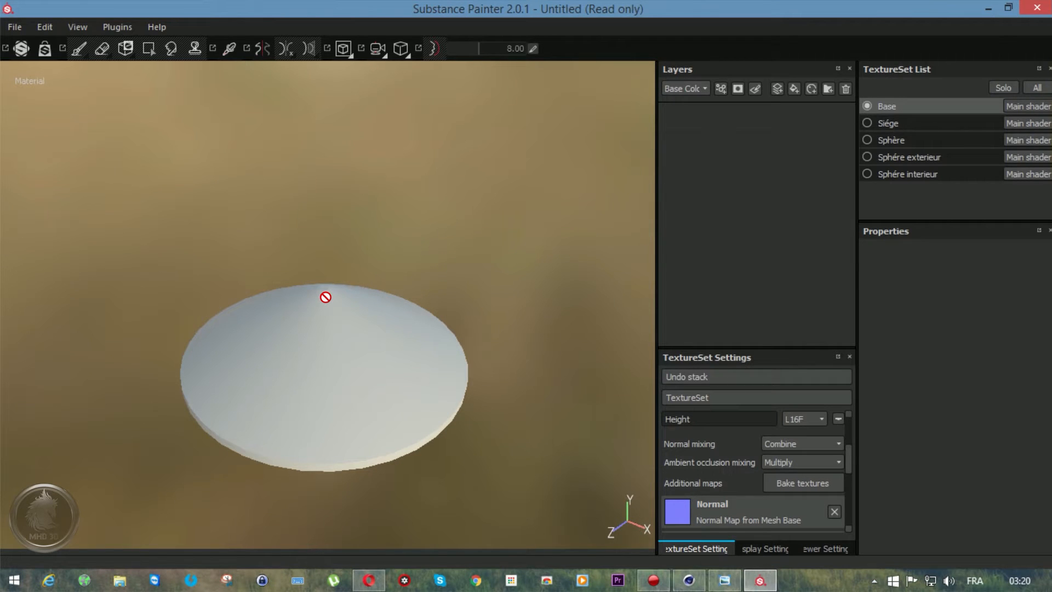
Show the Siége texture set, make it active and delete its Layer 1.
{"action": "left_click_drag", "start_coordinate": [848, 455], "coordinate": [848, 418]}
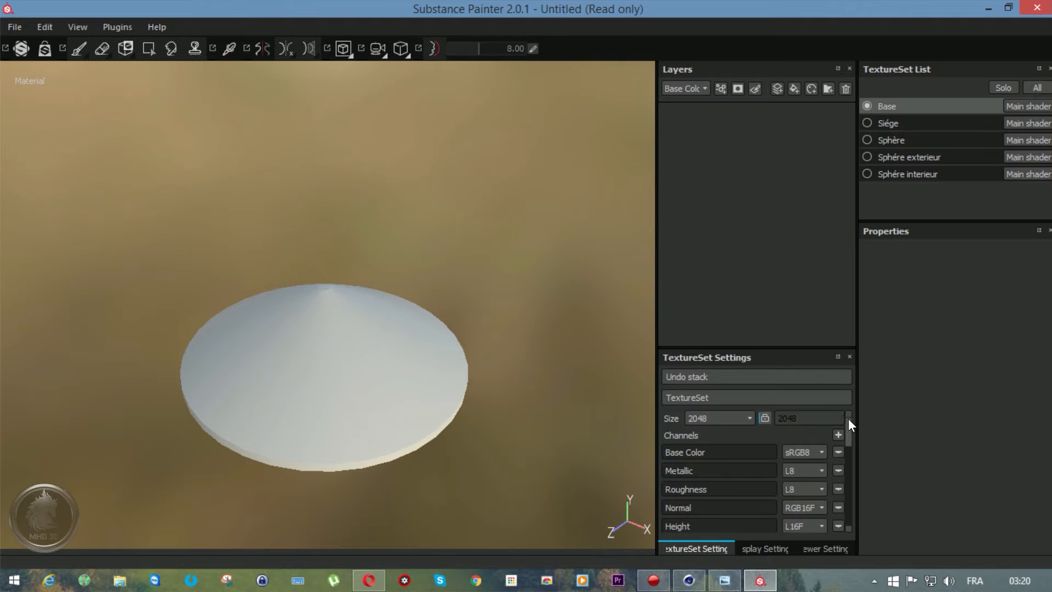
{"action": "left_click", "coordinate": [868, 123]}
{"action": "left_click", "coordinate": [880, 123]}
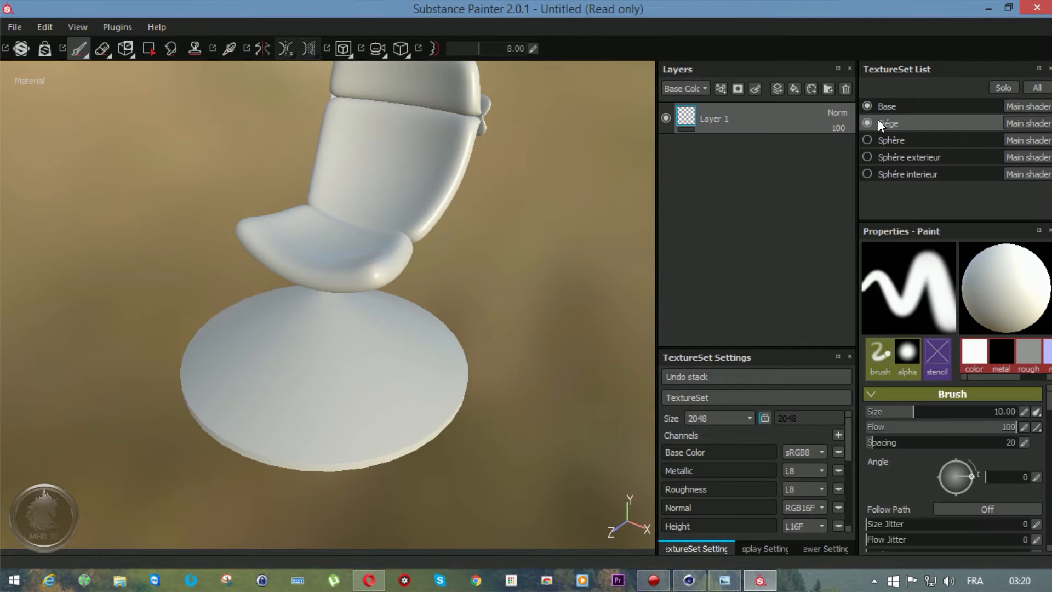
{"action": "left_click", "coordinate": [844, 89]}
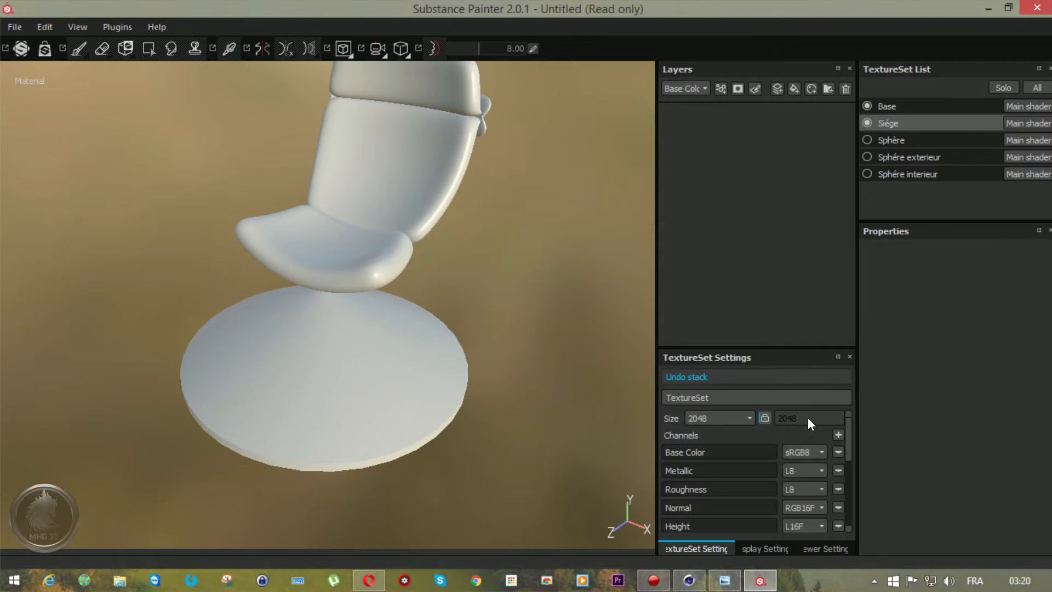
Bake all additional maps for the Siége texture set with ambient occlusion Self Occlusion set to Only Same Mesh Name.
{"action": "left_click_drag", "start_coordinate": [844, 435], "coordinate": [847, 494]}
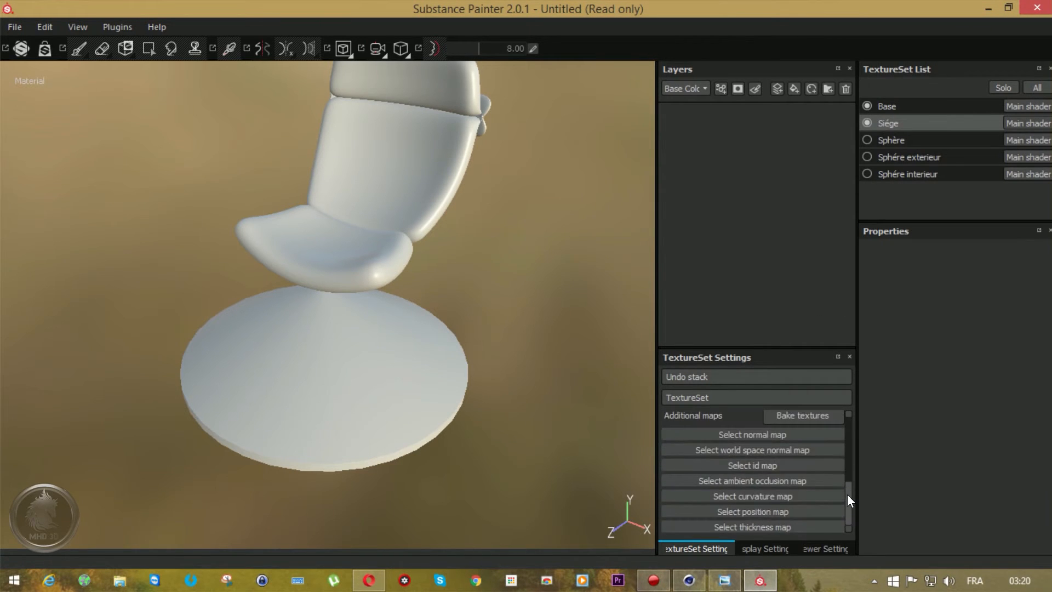
{"action": "left_click", "coordinate": [810, 414]}
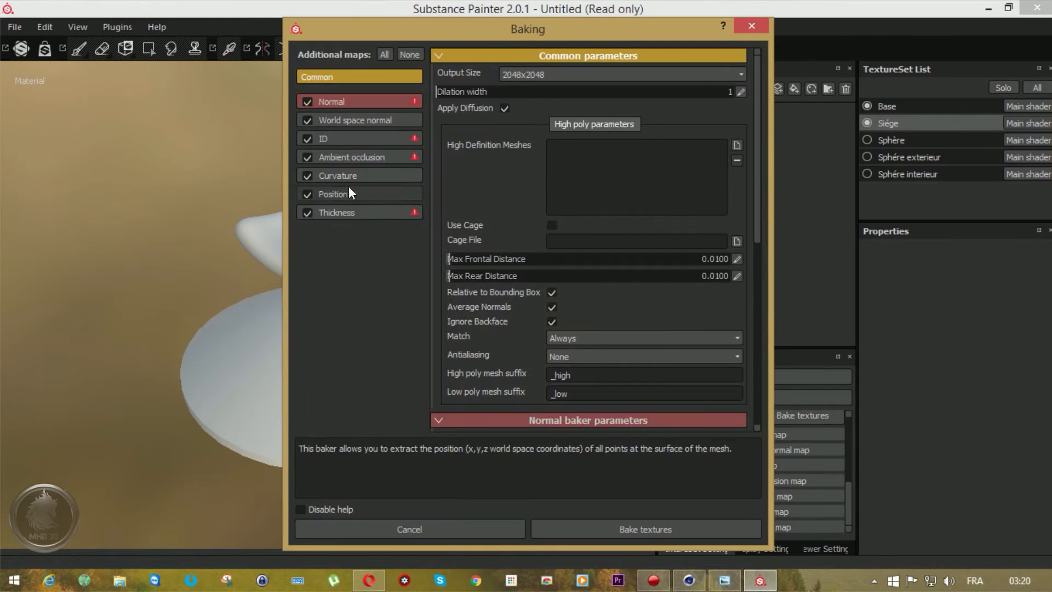
{"action": "left_click", "coordinate": [340, 156]}
{"action": "left_click", "coordinate": [575, 195]}
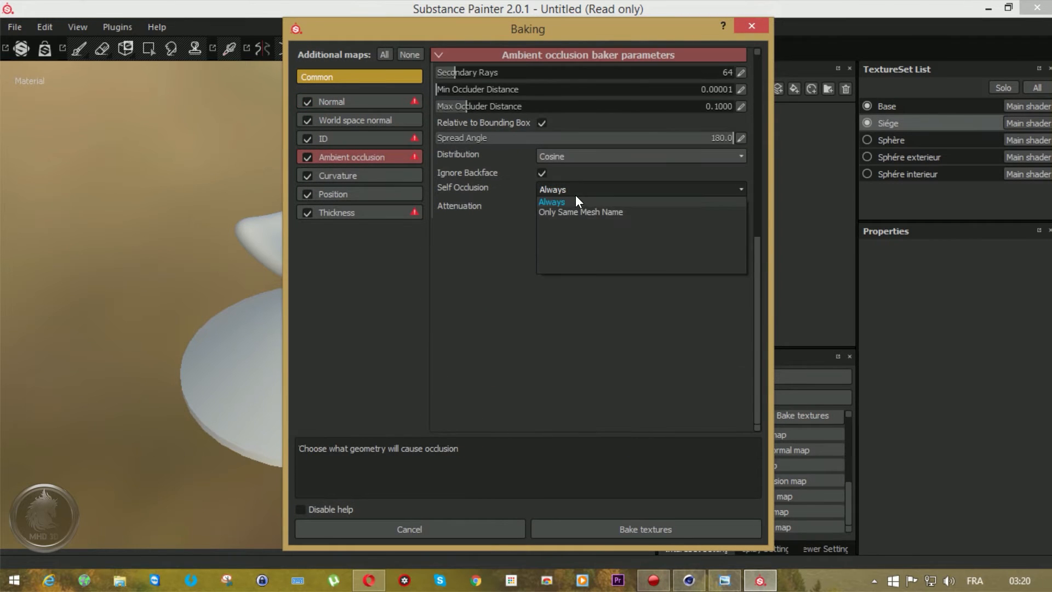
{"action": "left_click", "coordinate": [573, 215]}
{"action": "left_click", "coordinate": [659, 526]}
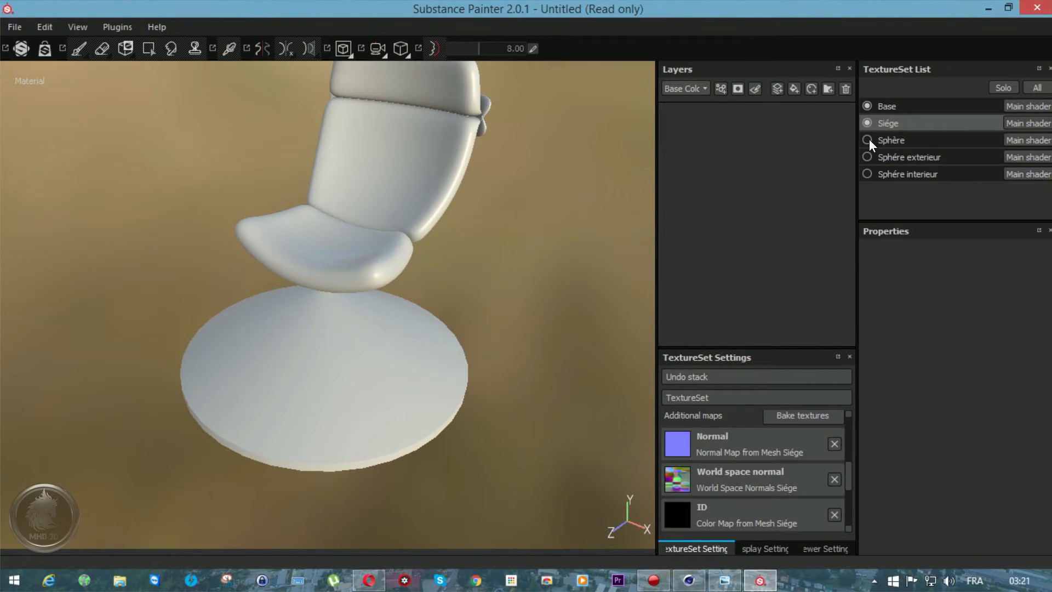
Show the Sphère texture set, make it active and delete its Layer 1.
{"action": "left_click", "coordinate": [868, 139]}
{"action": "left_click", "coordinate": [883, 142]}
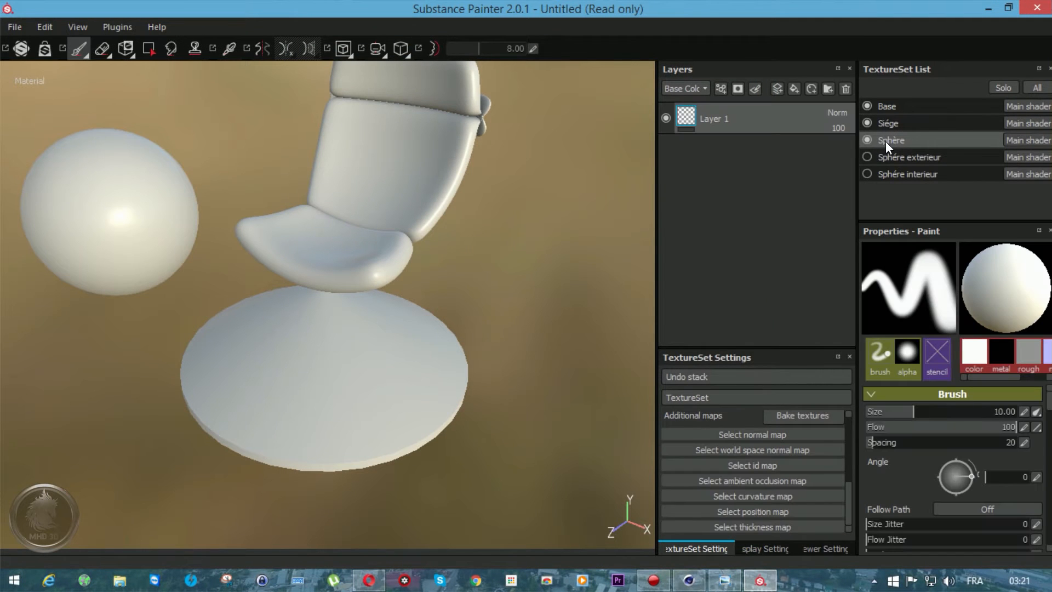
{"action": "left_click", "coordinate": [842, 89]}
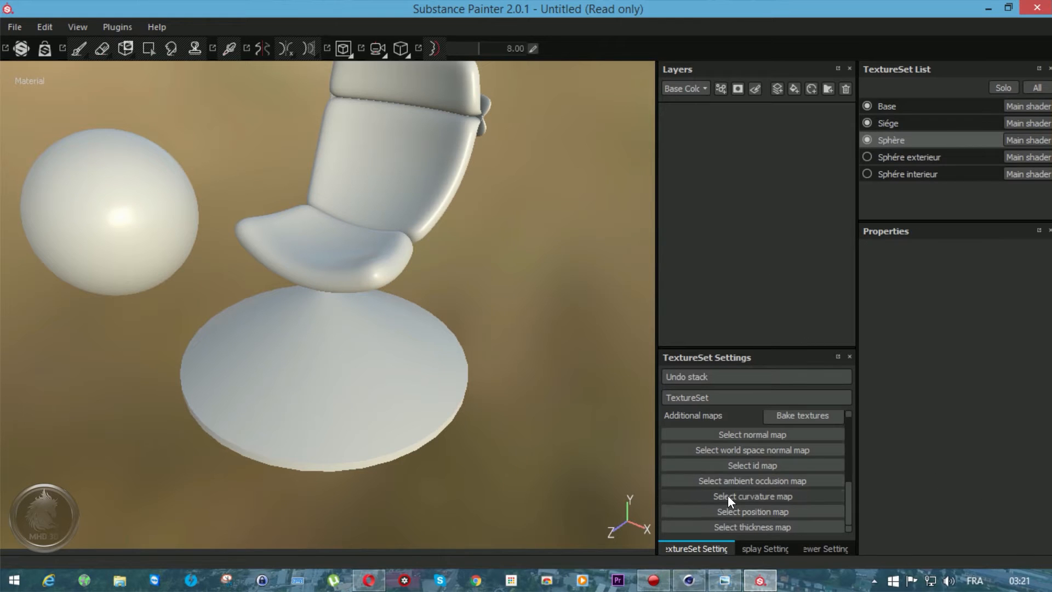
Bake all additional maps for the Sphère texture set, keeping ambient occlusion Self Occlusion at Always.
{"action": "left_click", "coordinate": [799, 417]}
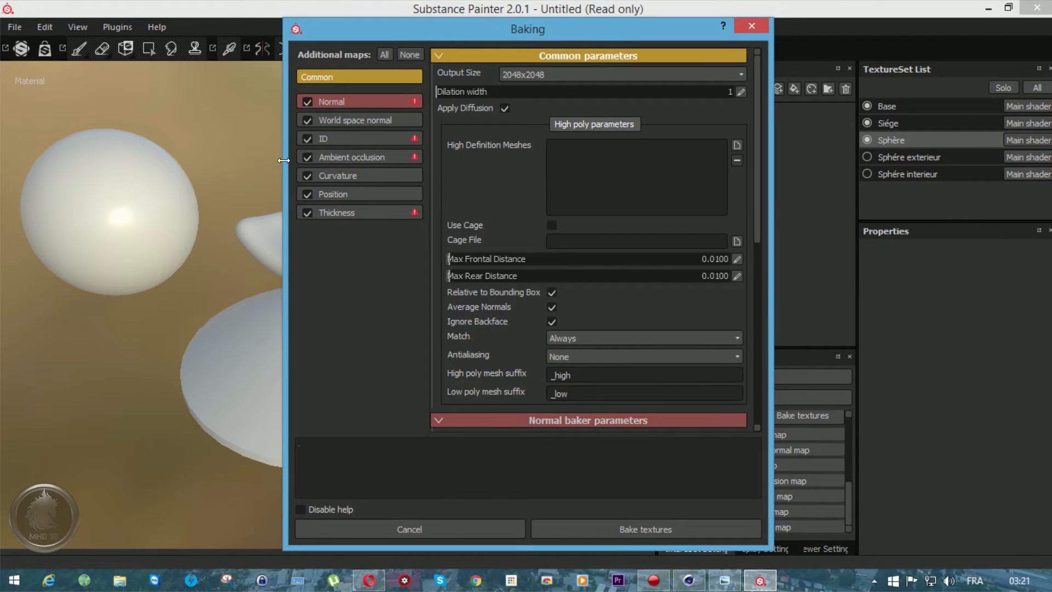
{"action": "left_click", "coordinate": [343, 153]}
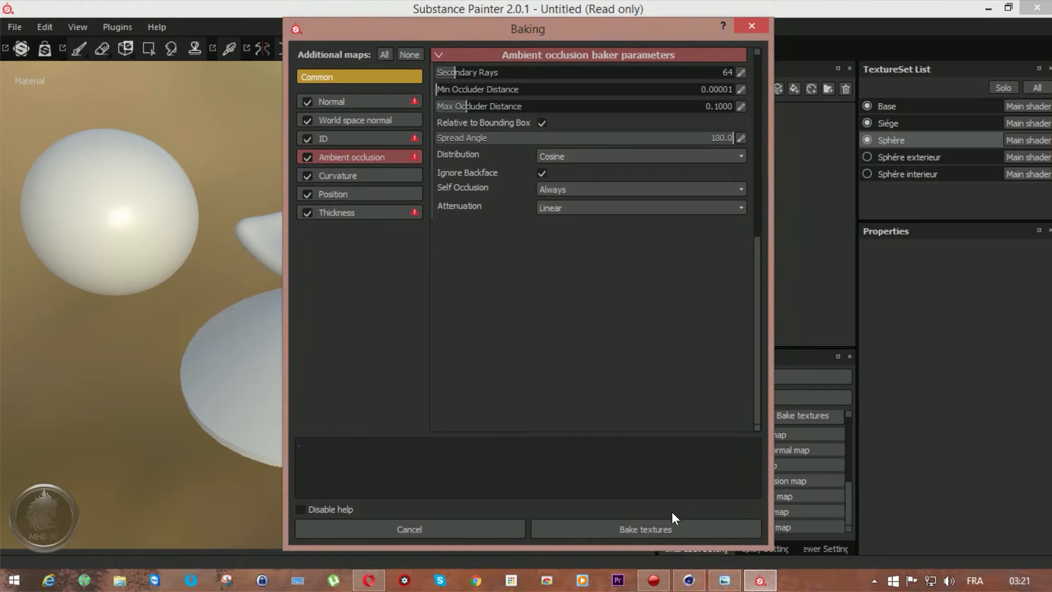
{"action": "left_click", "coordinate": [668, 527]}
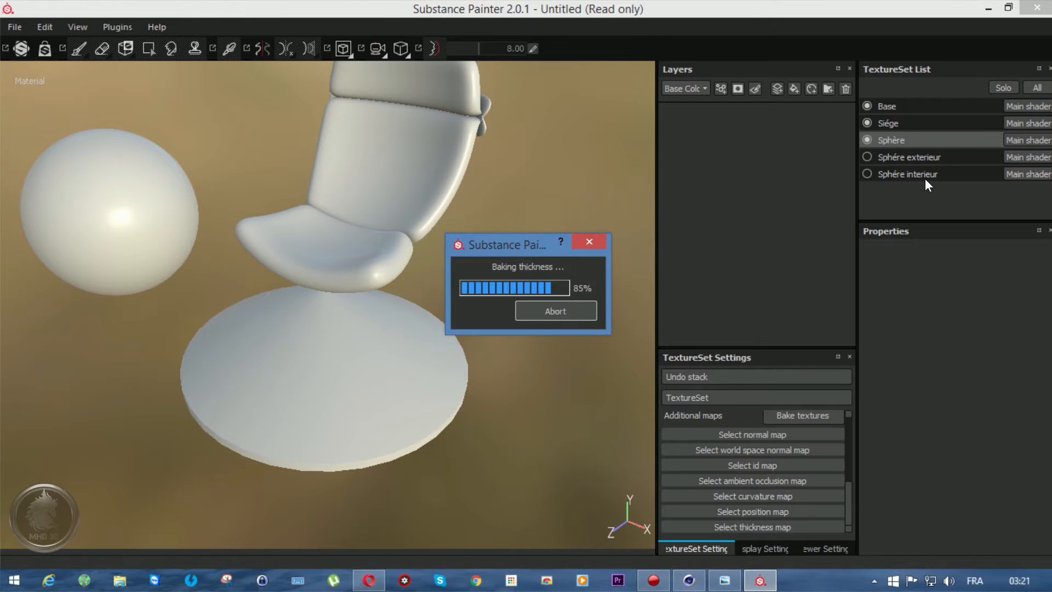
Show the Sphére exterieur texture set, make it active and delete its Layer 1.
{"action": "left_click", "coordinate": [866, 157]}
{"action": "left_click", "coordinate": [887, 157]}
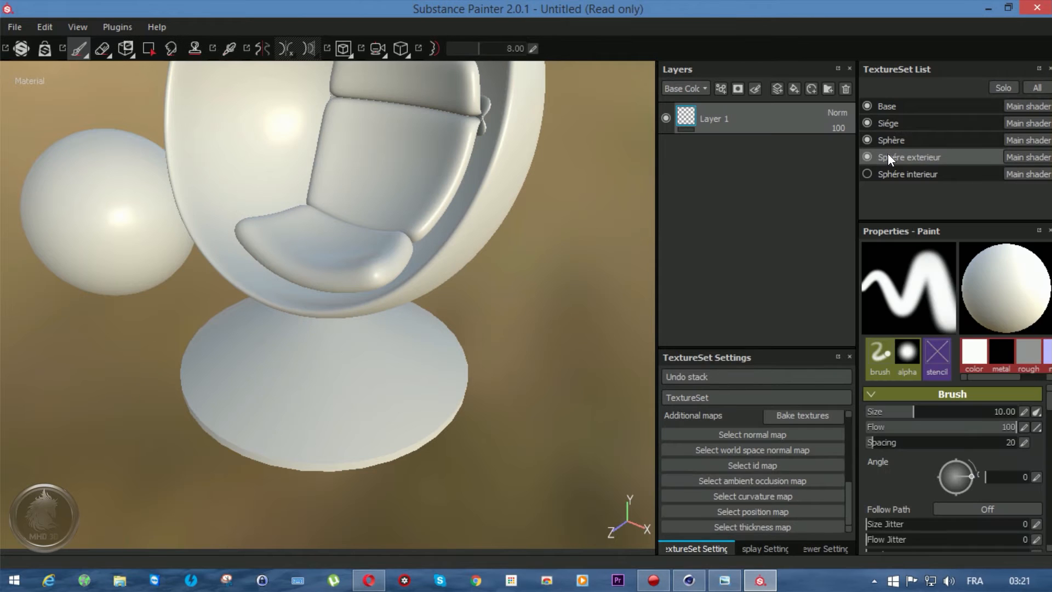
{"action": "left_click", "coordinate": [845, 89]}
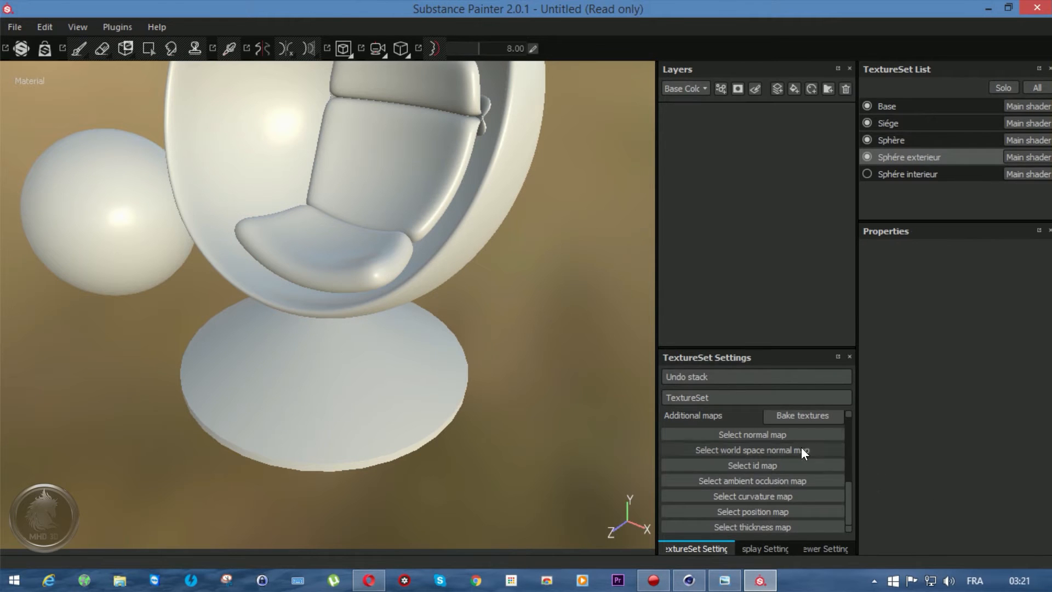
Bake all additional maps for the Sphére exterieur texture set with Self Occlusion set to Only Same Mesh Name.
{"action": "left_click", "coordinate": [800, 419]}
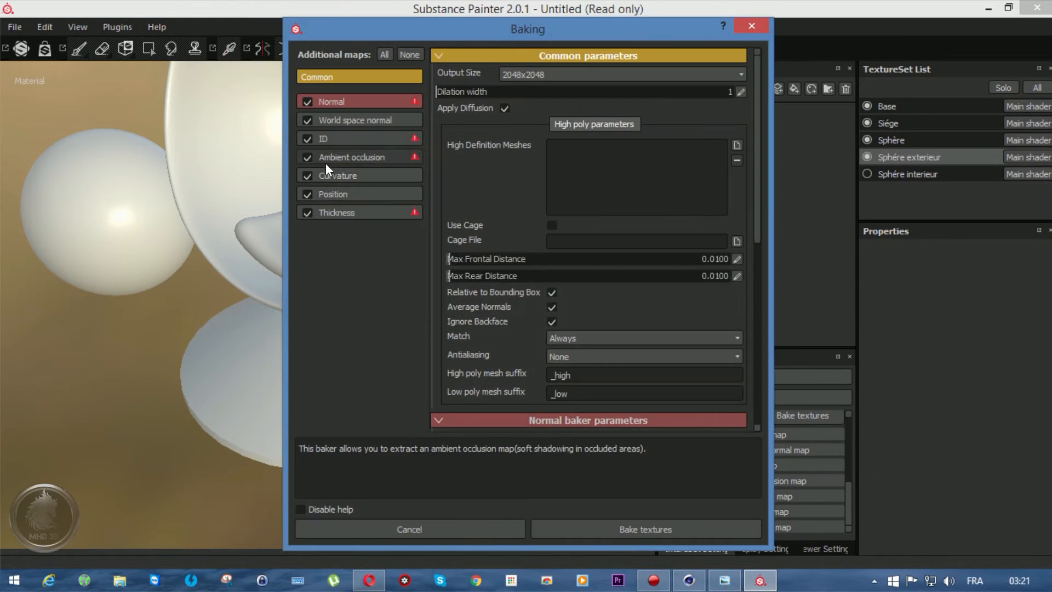
{"action": "left_click", "coordinate": [328, 160]}
{"action": "left_click", "coordinate": [557, 189]}
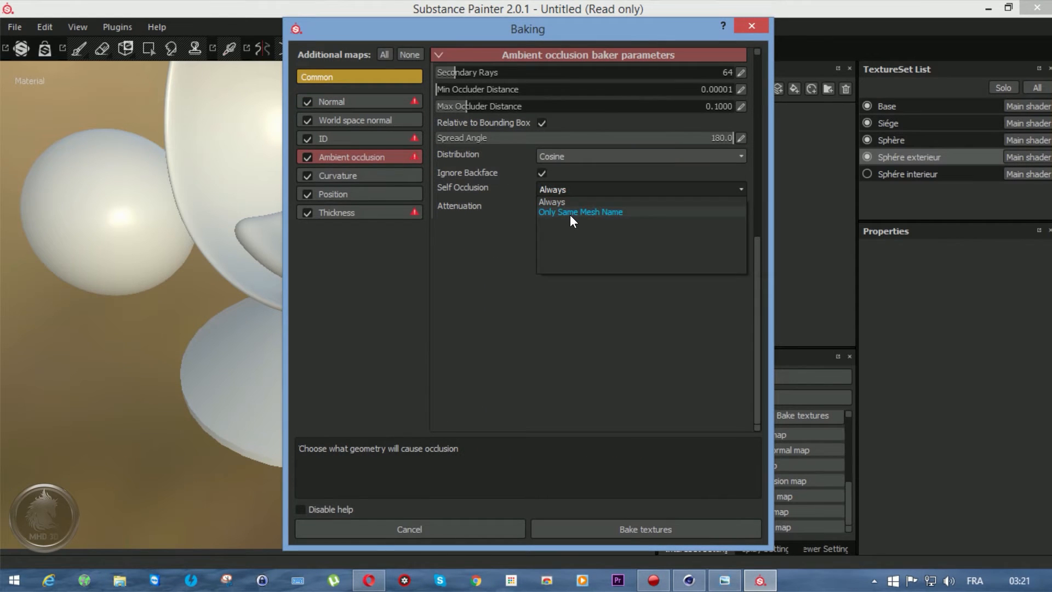
{"action": "left_click", "coordinate": [570, 215]}
{"action": "left_click", "coordinate": [612, 525]}
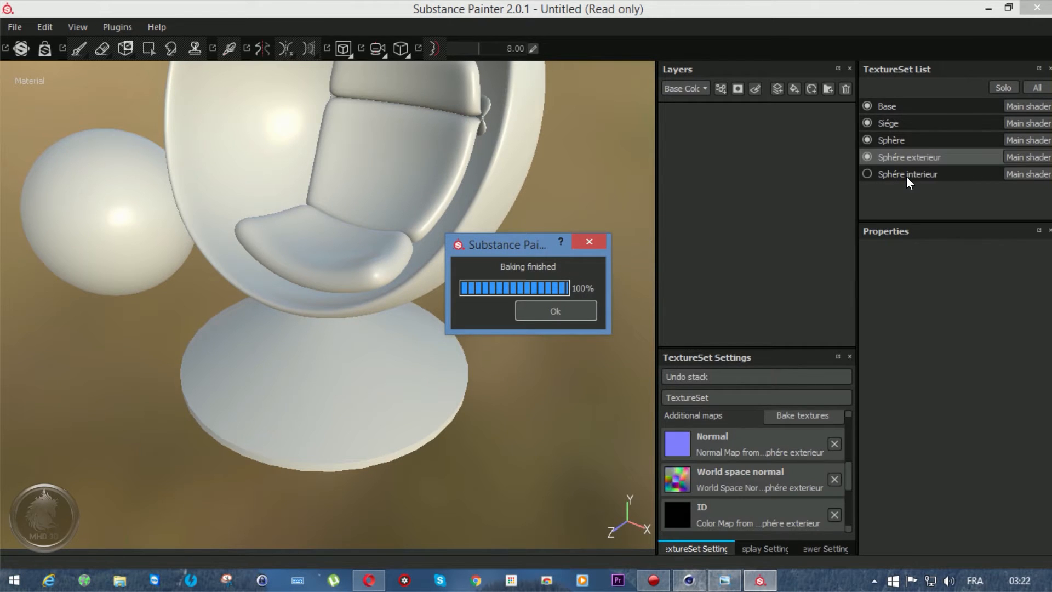
Show the Sphére interieur texture set and bake all its additional maps with Self Occlusion set to Only Same Mesh Name.
{"action": "left_click", "coordinate": [907, 176]}
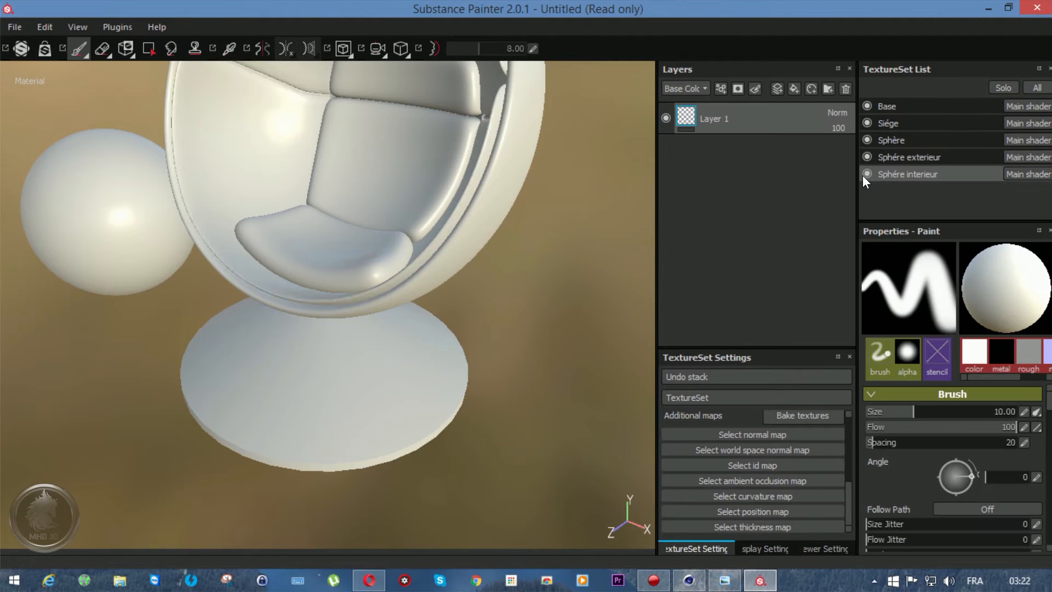
{"action": "left_click", "coordinate": [790, 418]}
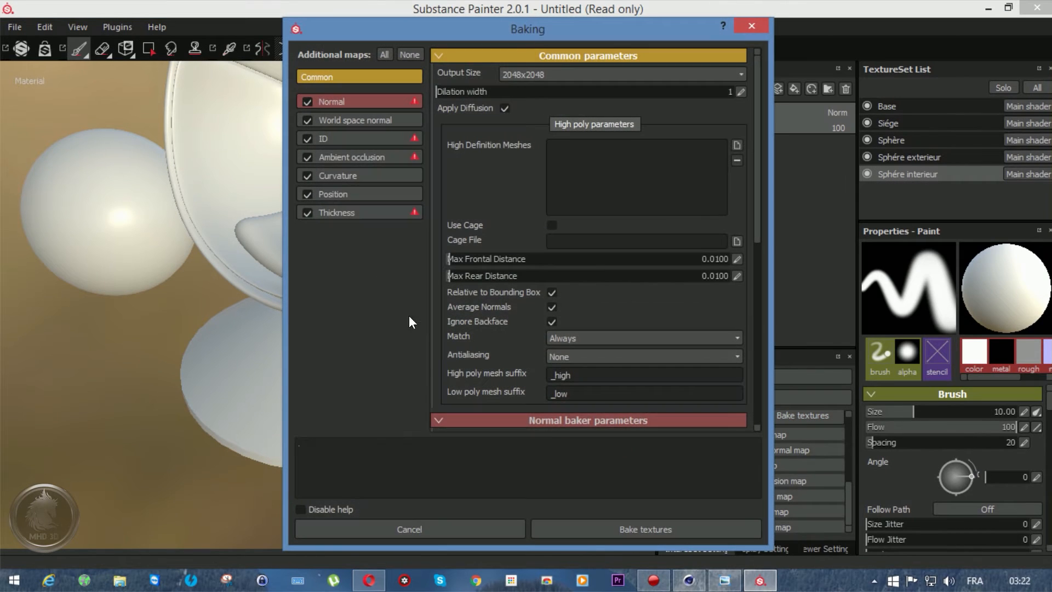
{"action": "left_click", "coordinate": [347, 159]}
{"action": "left_click", "coordinate": [566, 190]}
{"action": "left_click", "coordinate": [566, 213]}
{"action": "left_click", "coordinate": [606, 525]}
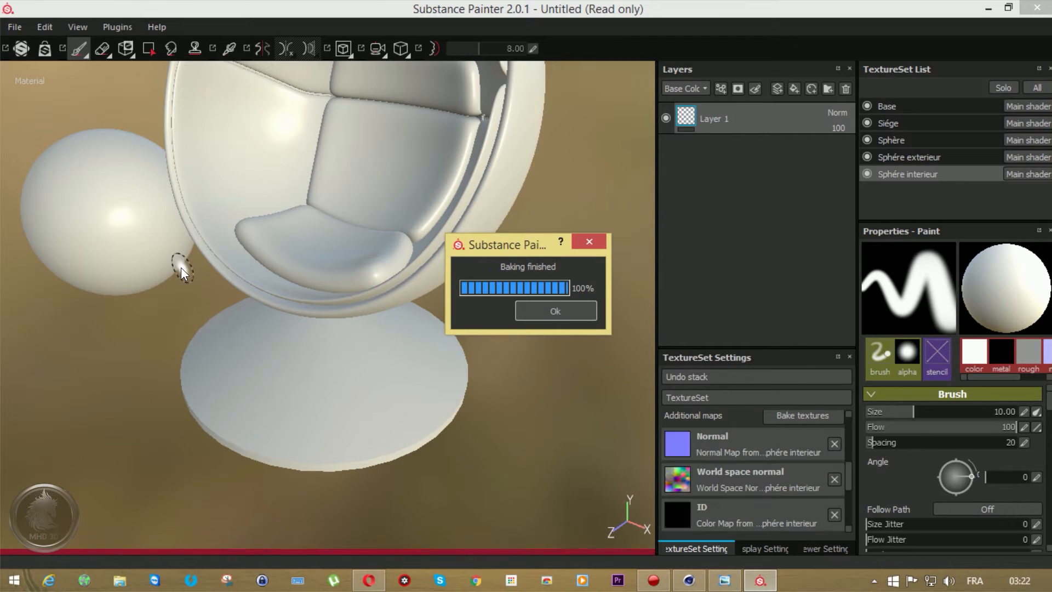
{"action": "key", "text": "Return"}
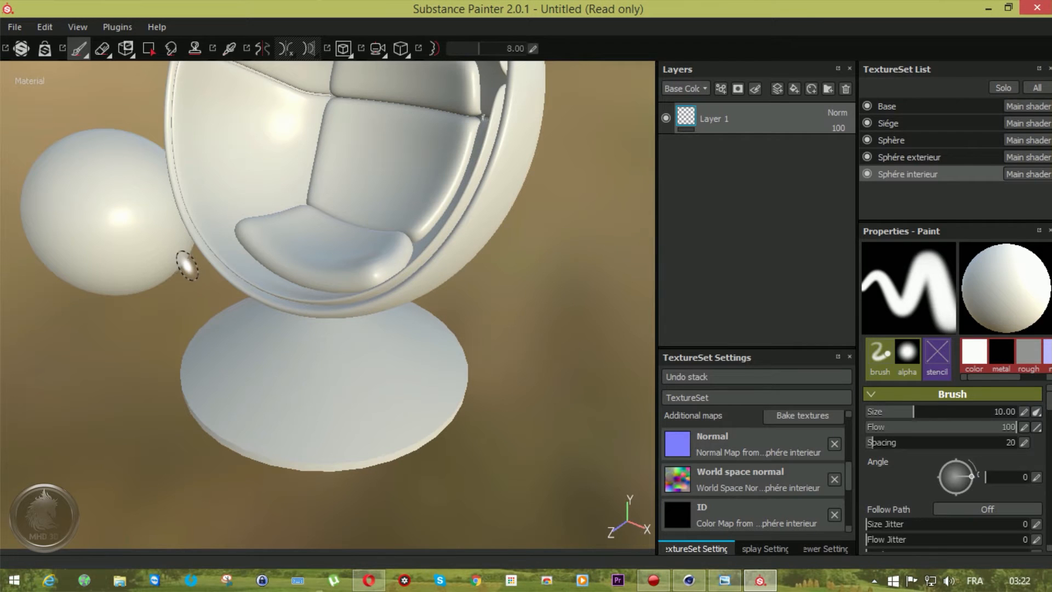
Delete Layer 1 from the Sphére interieur texture set and make the Base texture set active, with the whole chair in view.
{"action": "left_click", "coordinate": [845, 91]}
{"action": "left_click", "coordinate": [890, 156]}
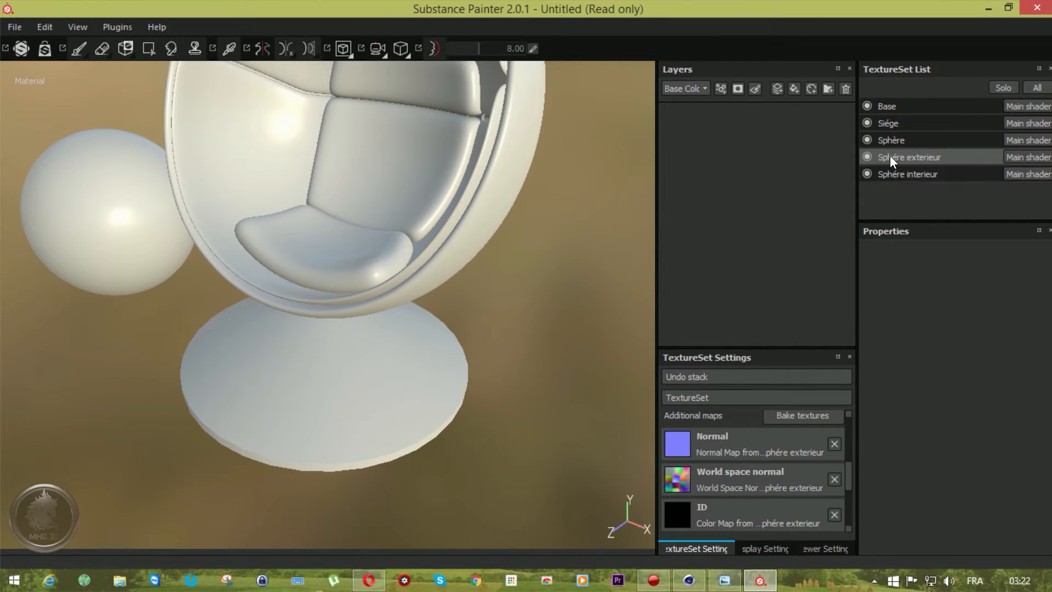
{"action": "left_click", "coordinate": [886, 109]}
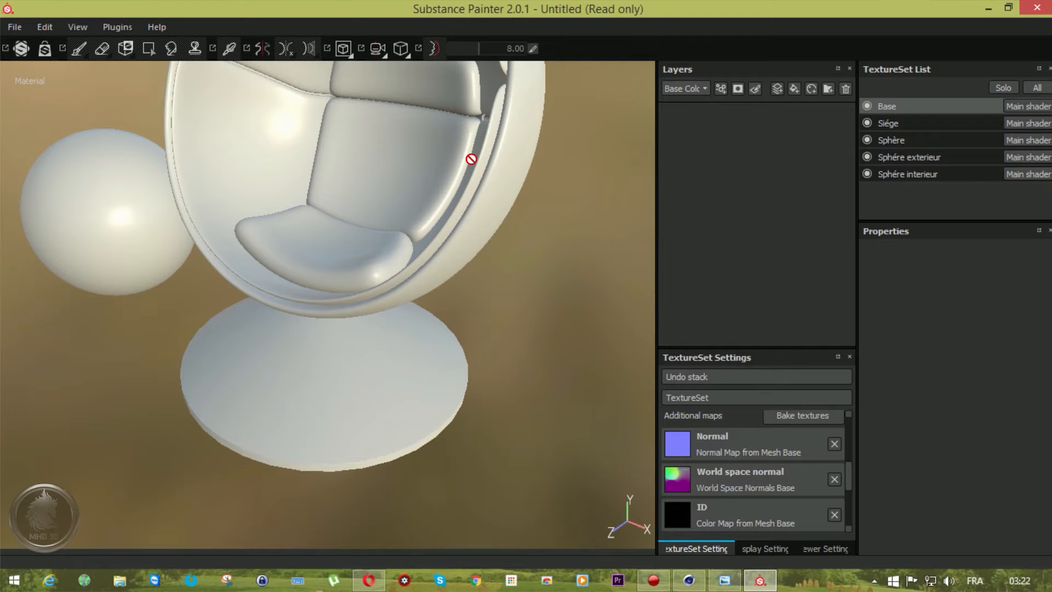
{"action": "left_click_drag", "start_coordinate": [470, 160], "coordinate": [487, 248], "text": "alt"}
{"action": "scroll", "coordinate": [488, 248], "scroll_direction": "down", "scroll_amount": 2}
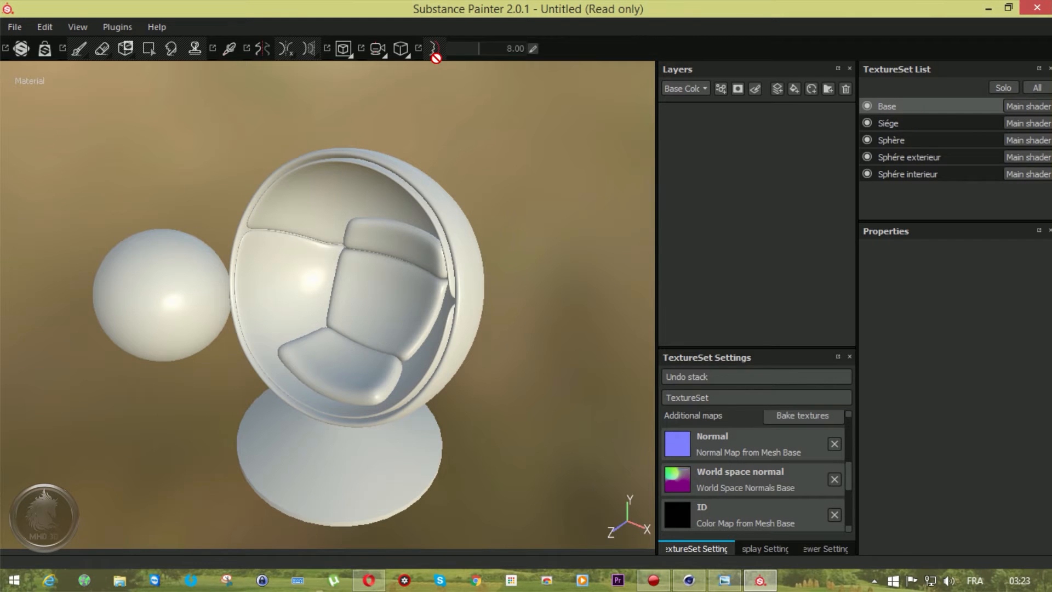
Bring the Shelf into view and undock it as a floating window over the viewport.
{"action": "left_click_drag", "start_coordinate": [1051, 104], "coordinate": [603, 92]}
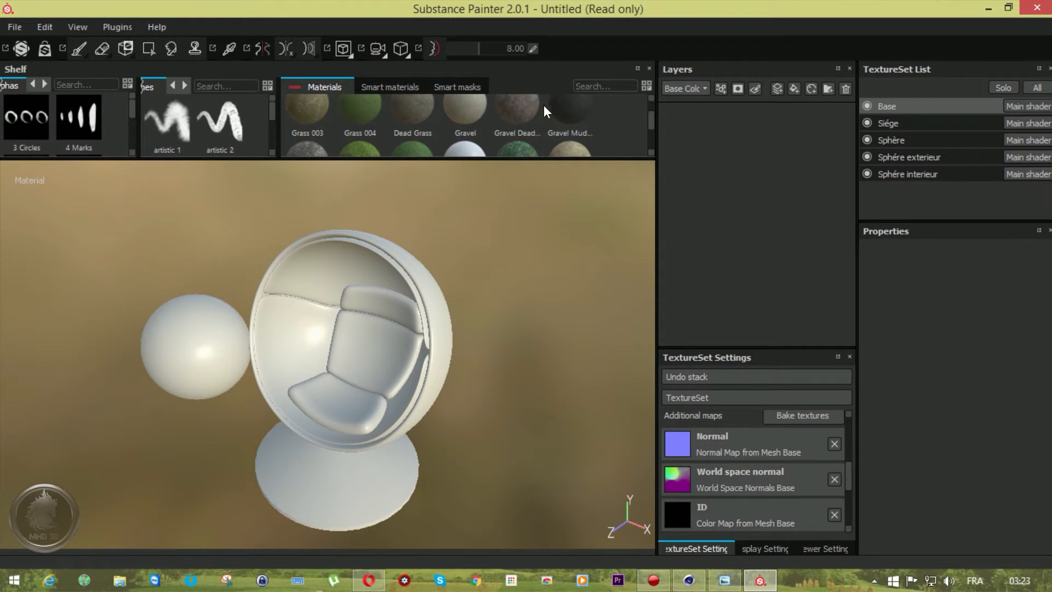
{"action": "left_click_drag", "start_coordinate": [600, 67], "coordinate": [688, 226]}
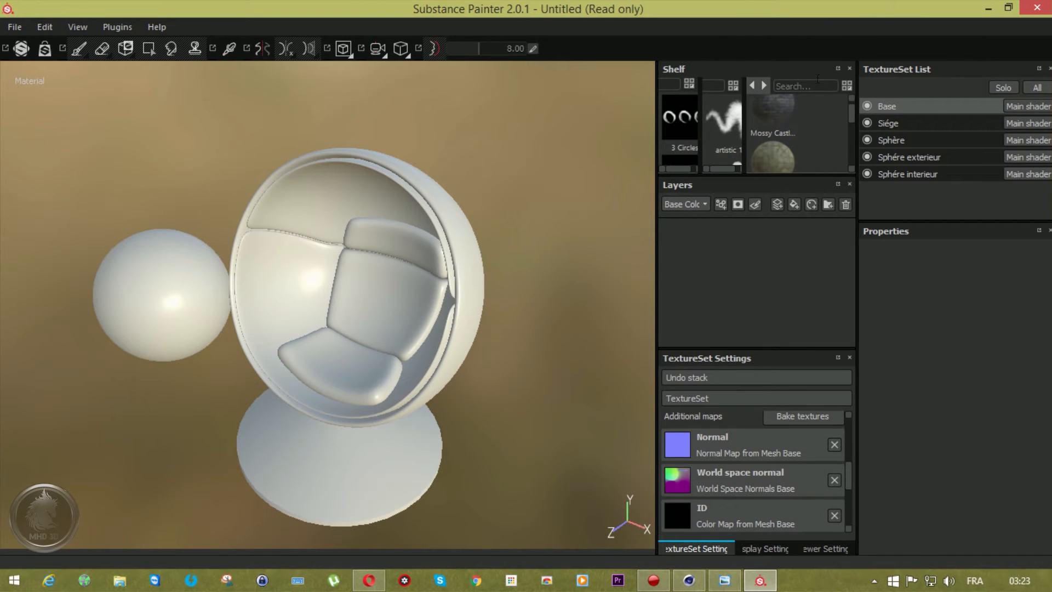
{"action": "left_click_drag", "start_coordinate": [802, 70], "coordinate": [590, 171]}
Enlarge the floating Shelf window to fill most of the screen so more alphas, brushes and materials fit.
{"action": "left_click_drag", "start_coordinate": [597, 274], "coordinate": [602, 506]}
{"action": "left_click_drag", "start_coordinate": [644, 328], "coordinate": [979, 327]}
{"action": "left_click_drag", "start_coordinate": [433, 269], "coordinate": [26, 241]}
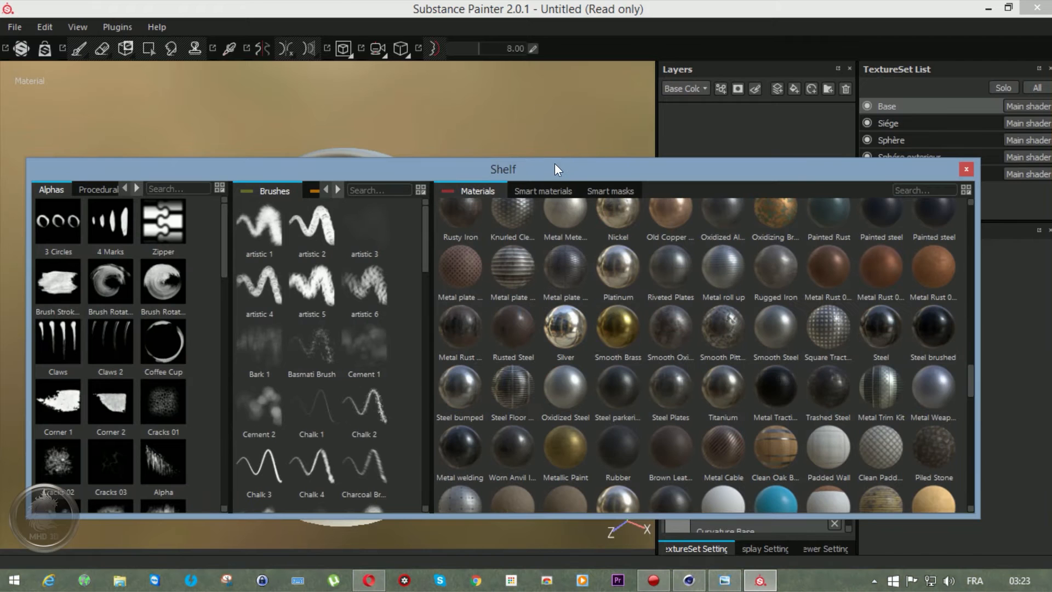
{"action": "left_click_drag", "start_coordinate": [554, 159], "coordinate": [555, 3]}
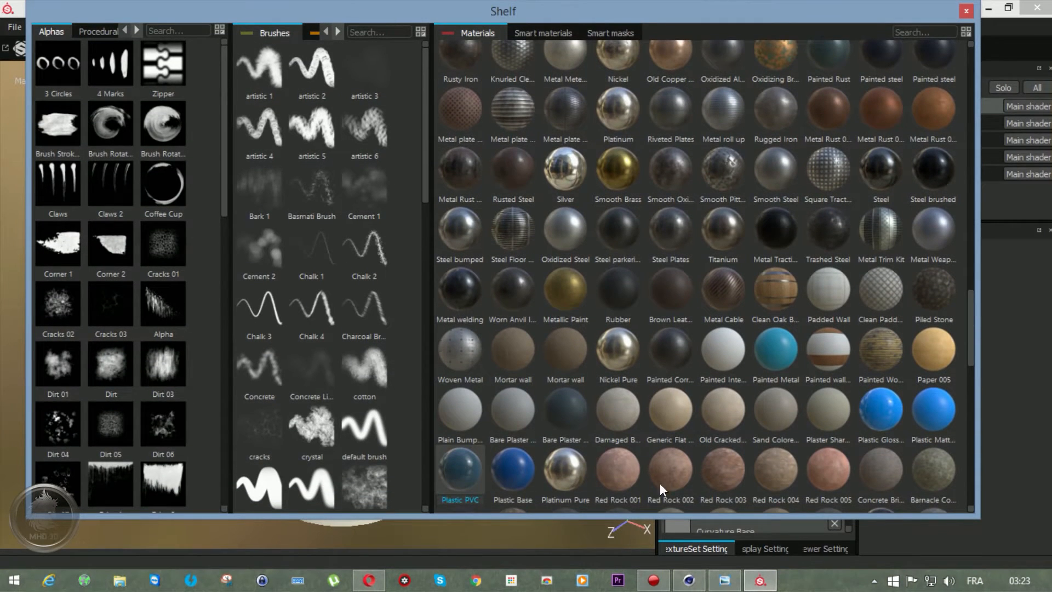
{"action": "left_click_drag", "start_coordinate": [660, 512], "coordinate": [664, 555]}
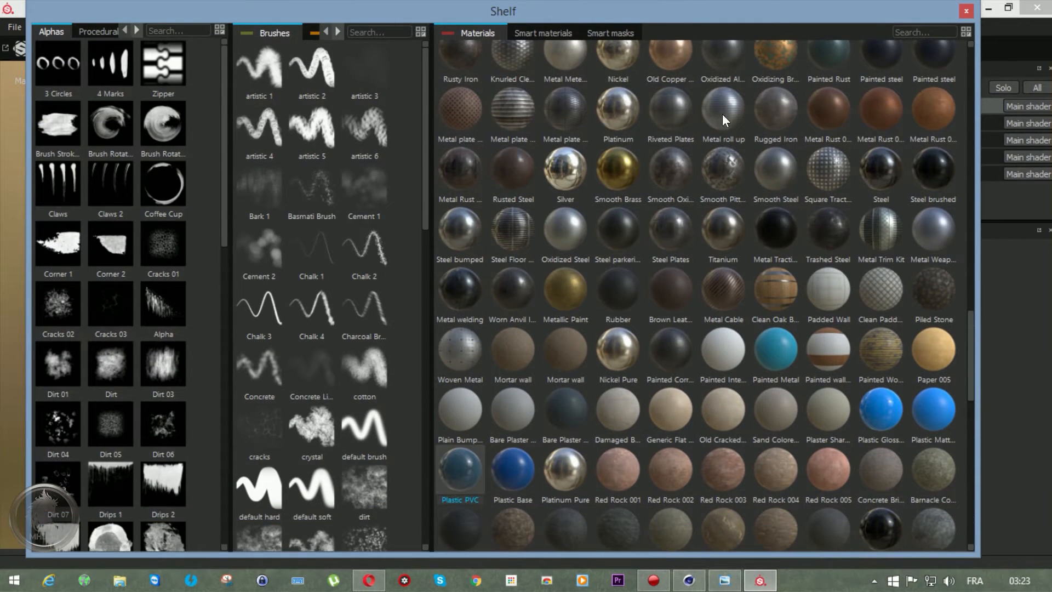
Clear the floating Shelf from the viewport and make the Sphére interieur texture set active.
{"action": "double_click", "coordinate": [727, 12]}
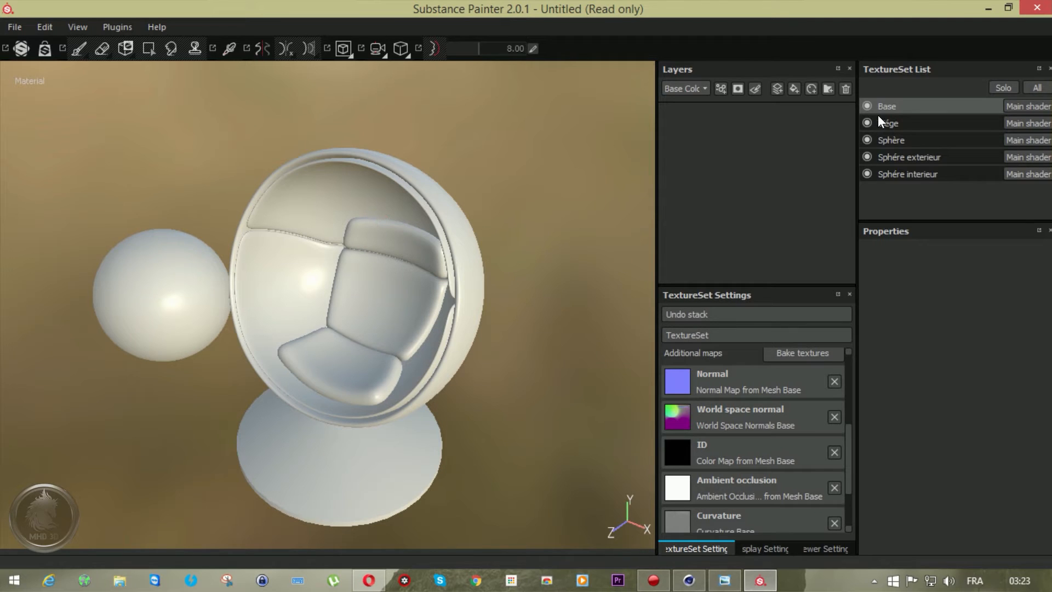
{"action": "left_click", "coordinate": [886, 126]}
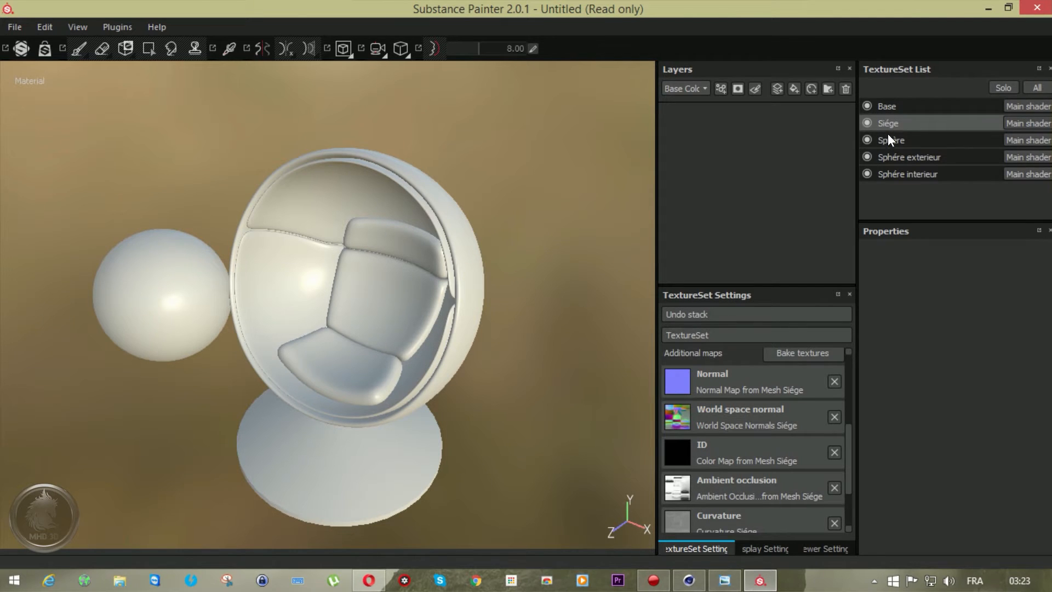
{"action": "left_click", "coordinate": [906, 174]}
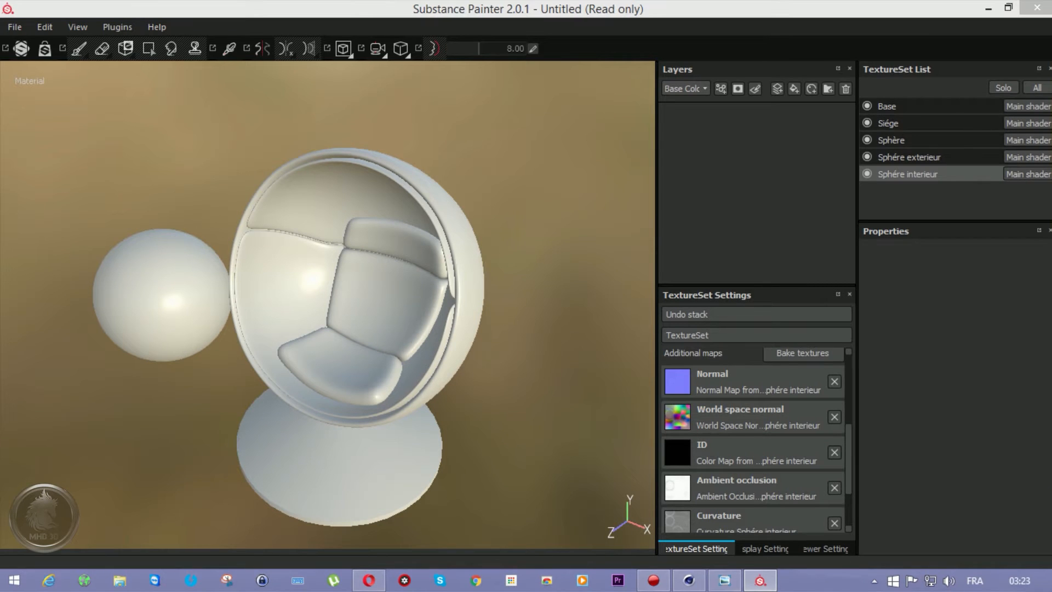
Apply the Leather brown damaged smart material to the Sphére interieur texture set and check its surface on the chair.
{"action": "left_click_drag", "start_coordinate": [867, 318], "coordinate": [703, 153]}
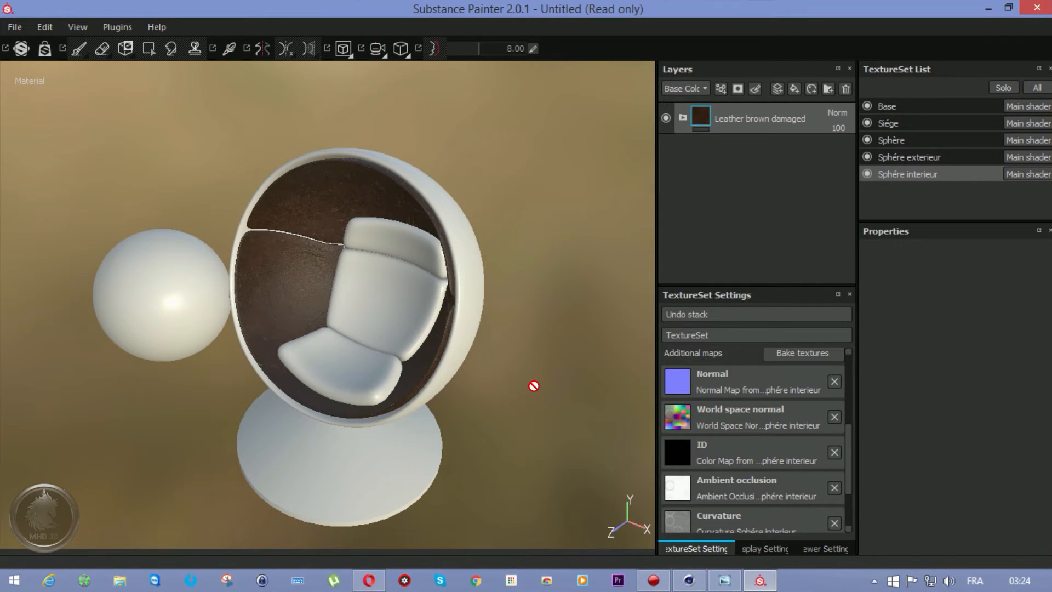
{"action": "scroll", "coordinate": [284, 334], "scroll_direction": "up", "scroll_amount": 3}
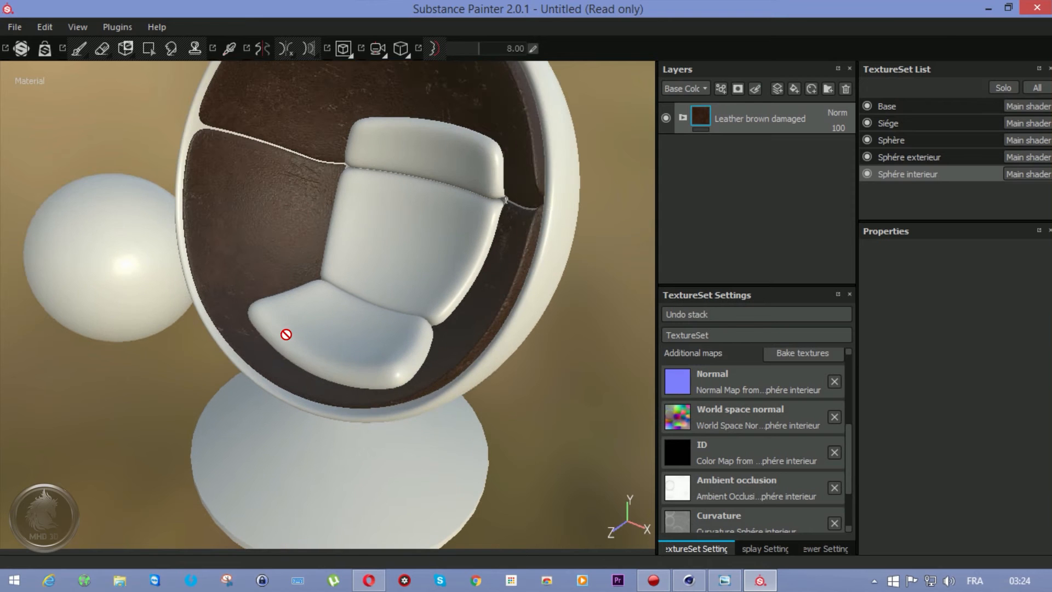
{"action": "left_click_drag", "start_coordinate": [283, 315], "coordinate": [251, 289], "text": "alt"}
{"action": "scroll", "coordinate": [249, 298], "scroll_direction": "up", "scroll_amount": 3}
{"action": "scroll", "coordinate": [251, 289], "scroll_direction": "down", "scroll_amount": 3}
{"action": "scroll", "coordinate": [251, 289], "scroll_direction": "down", "scroll_amount": 3}
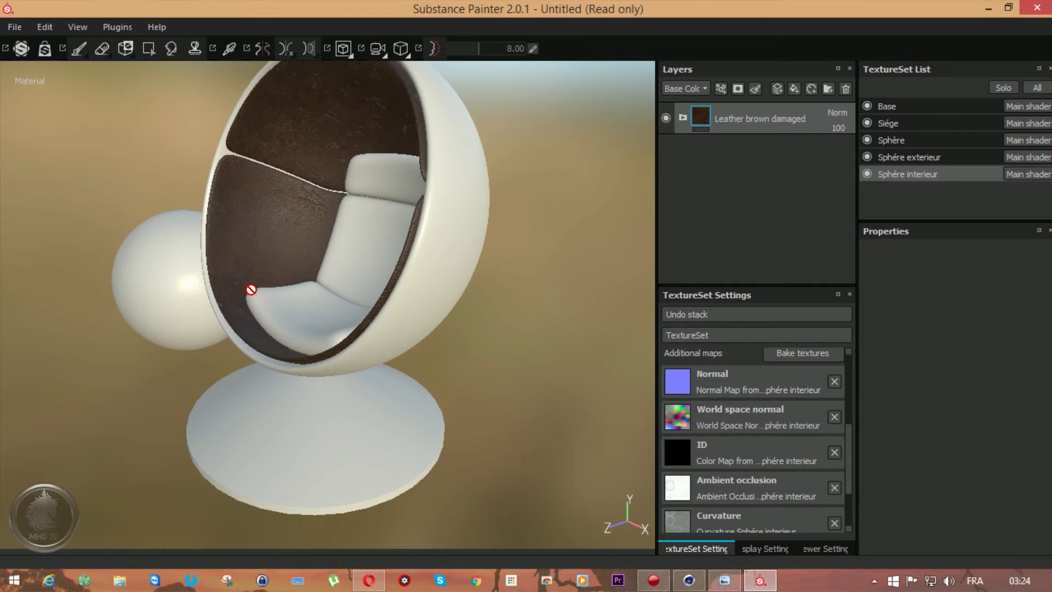
Check the chair's reference photo in Windows Photo Viewer, return to Substance Painter and examine the interior leather up close.
{"action": "left_click", "coordinate": [715, 582]}
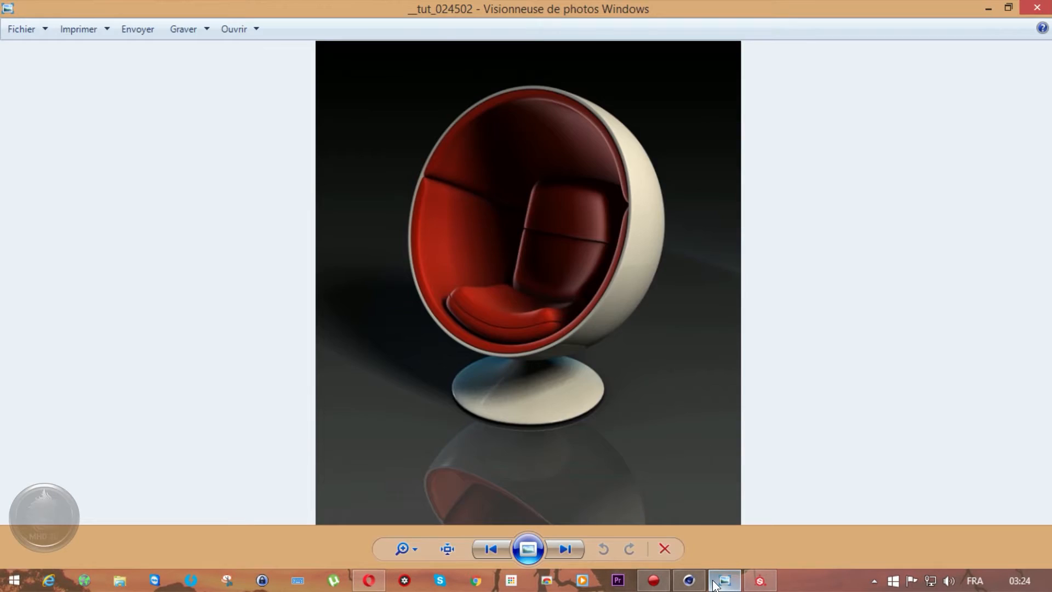
{"action": "left_click", "coordinate": [715, 582]}
{"action": "left_click_drag", "start_coordinate": [470, 334], "coordinate": [502, 336], "text": "alt"}
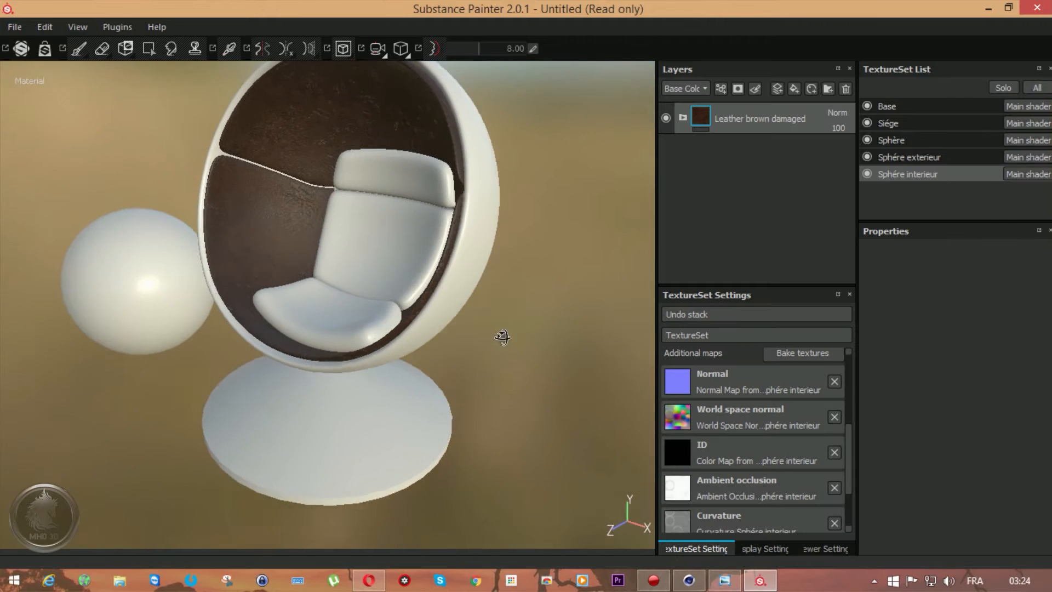
{"action": "scroll", "coordinate": [530, 347], "scroll_direction": "up", "scroll_amount": 2}
{"action": "scroll", "coordinate": [371, 228], "scroll_direction": "up", "scroll_amount": 5}
{"action": "left_click_drag", "start_coordinate": [356, 212], "coordinate": [325, 214], "text": "alt"}
{"action": "scroll", "coordinate": [326, 214], "scroll_direction": "up", "scroll_amount": 2}
{"action": "scroll", "coordinate": [326, 214], "scroll_direction": "down", "scroll_amount": 5}
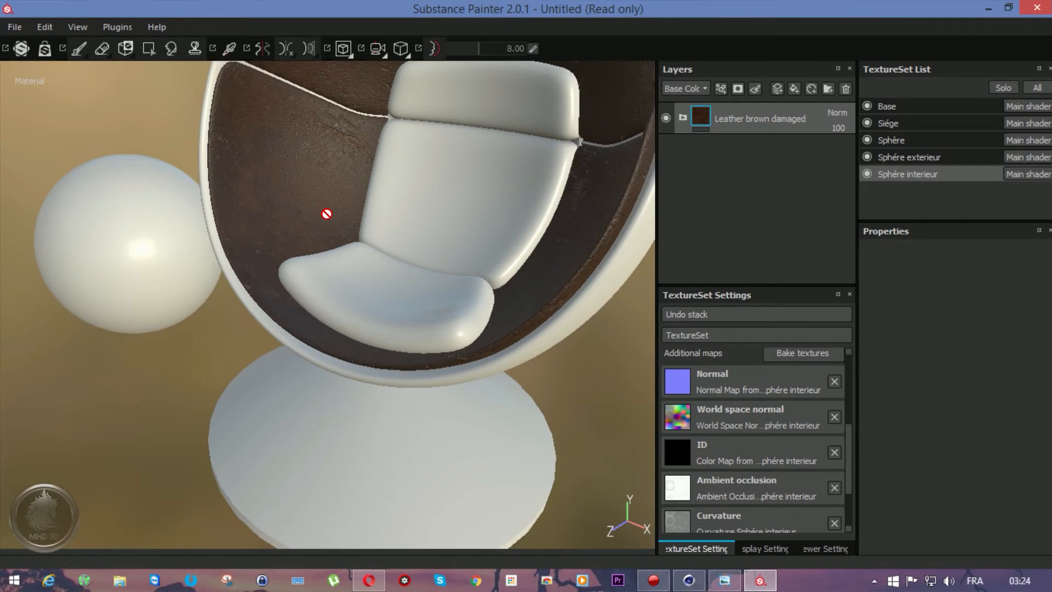
{"action": "scroll", "coordinate": [327, 214], "scroll_direction": "down", "scroll_amount": 2}
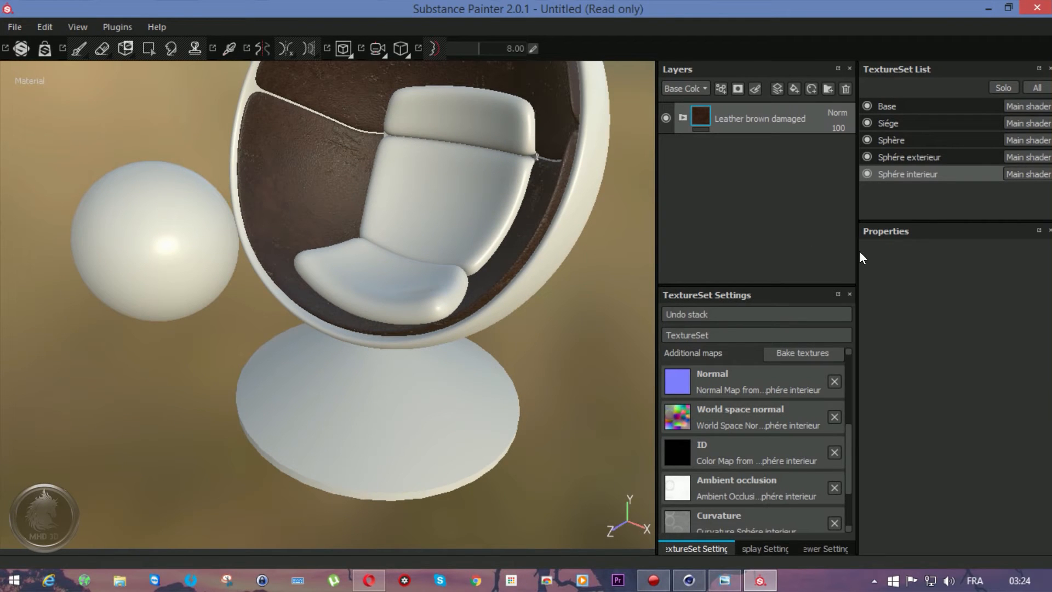
Set the base color of the Dirt layer in the Leather brown damaged folder to dark red, RGB 0.381, 0.002, 0.002.
{"action": "left_click_drag", "start_coordinate": [967, 221], "coordinate": [967, 291]}
{"action": "left_click", "coordinate": [679, 121]}
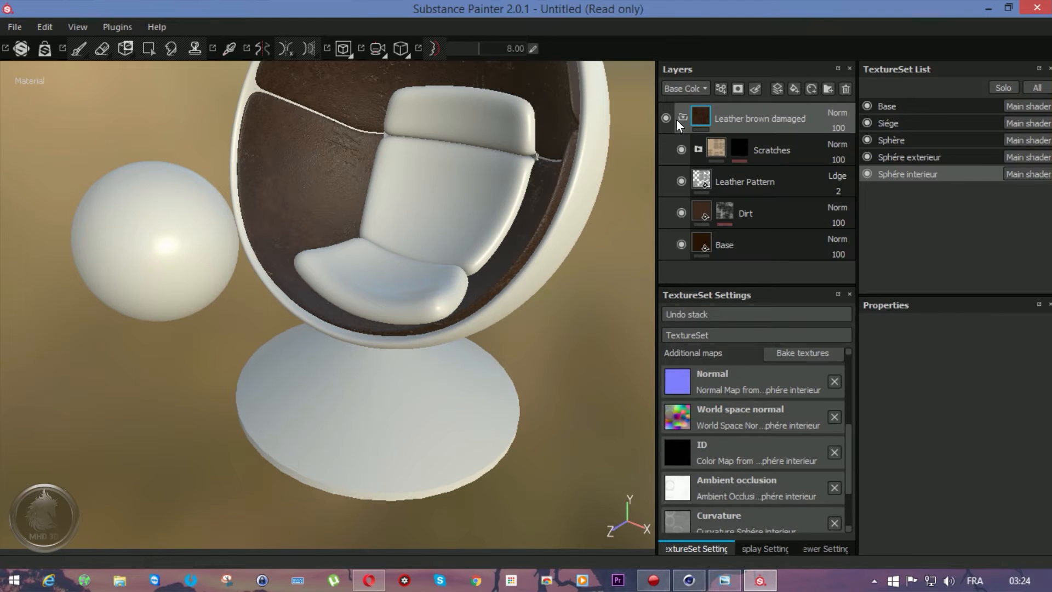
{"action": "left_click", "coordinate": [701, 213]}
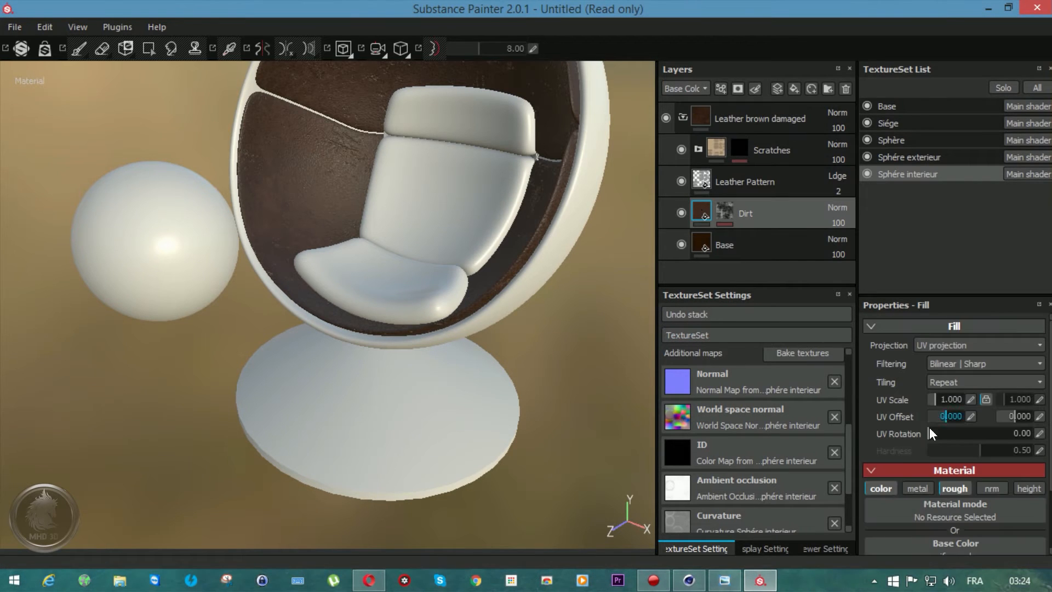
{"action": "scroll", "coordinate": [1040, 492], "scroll_direction": "down", "scroll_amount": 1}
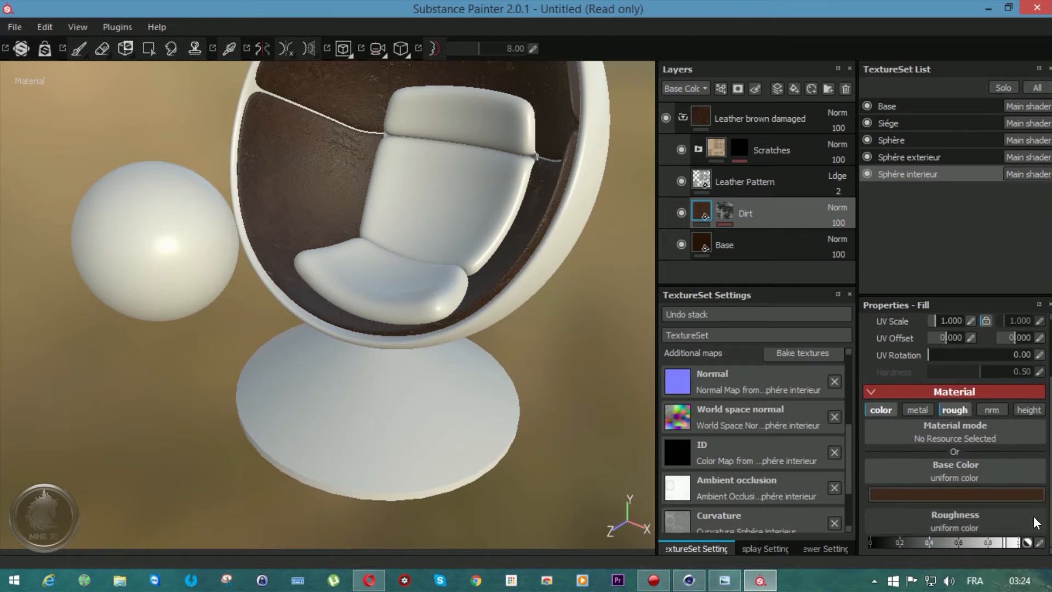
{"action": "left_click", "coordinate": [971, 495]}
{"action": "left_click_drag", "start_coordinate": [883, 461], "coordinate": [897, 411]}
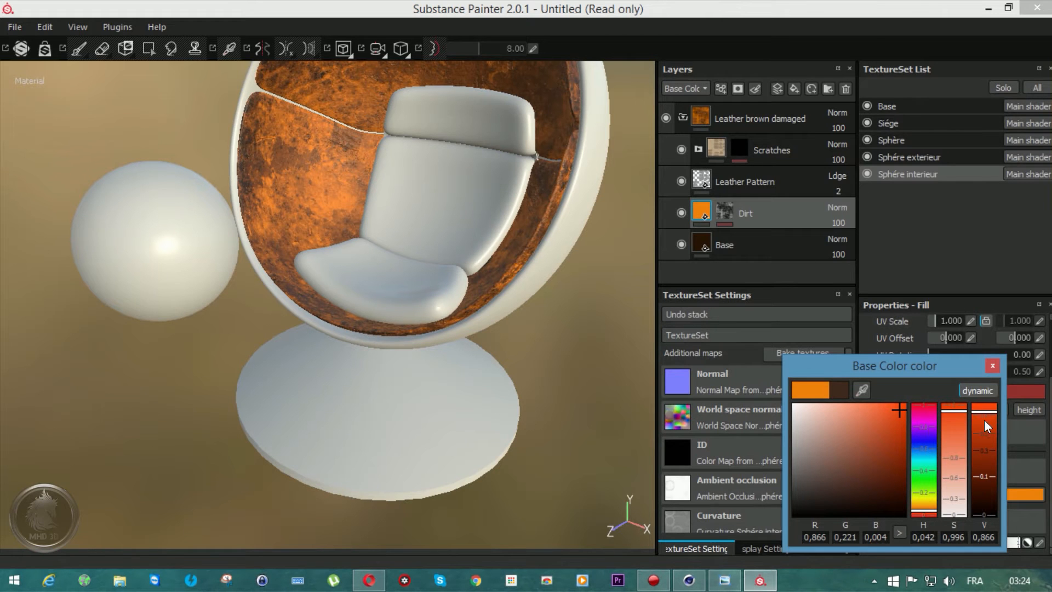
{"action": "left_click_drag", "start_coordinate": [933, 414], "coordinate": [921, 397]}
{"action": "left_click_drag", "start_coordinate": [978, 412], "coordinate": [981, 443]}
{"action": "mouse_move", "coordinate": [454, 234]}
{"action": "left_mouse_down", "text": "alt"}
{"action": "mouse_move", "coordinate": [559, 223]}
{"action": "mouse_move", "coordinate": [437, 235]}
{"action": "left_mouse_up", "text": "alt"}
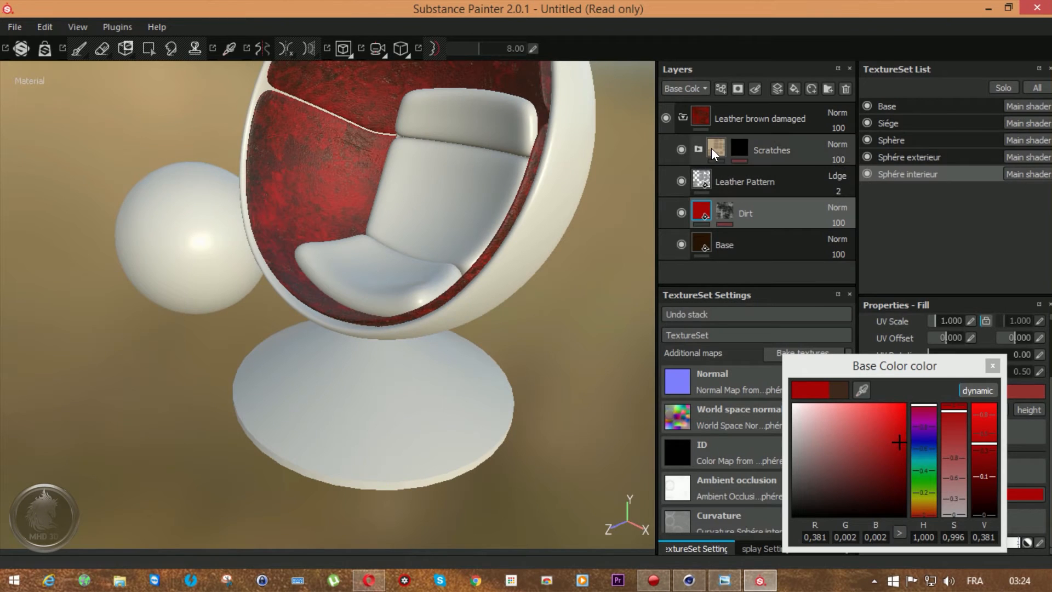
{"action": "left_click", "coordinate": [699, 179]}
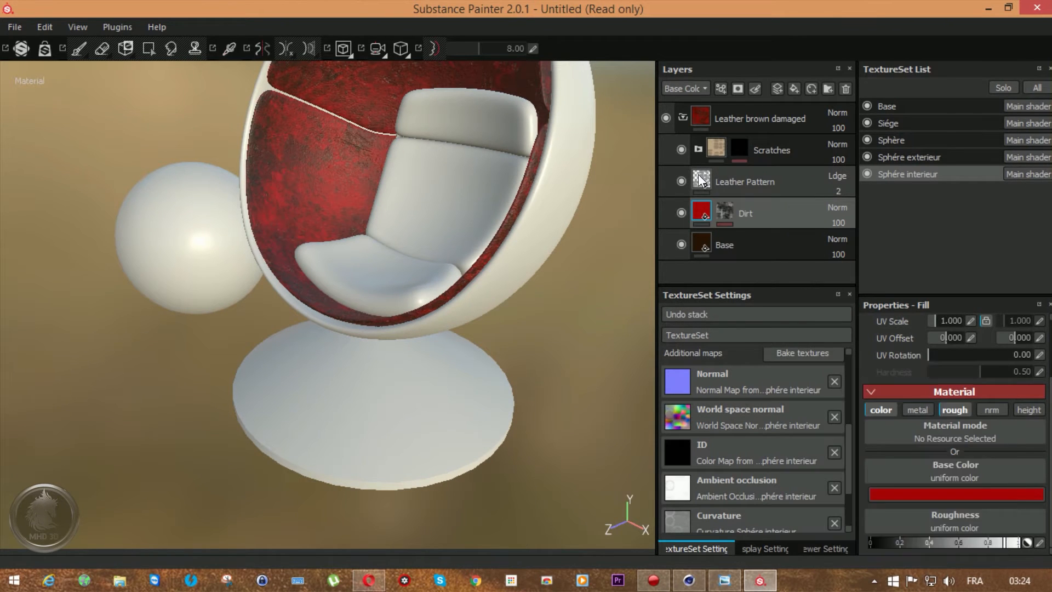
Inspect the properties of the Leather Pattern layer and the Scratches folder inside Leather brown damaged.
{"action": "left_click", "coordinate": [699, 179]}
{"action": "left_click_drag", "start_coordinate": [1050, 447], "coordinate": [1047, 426]}
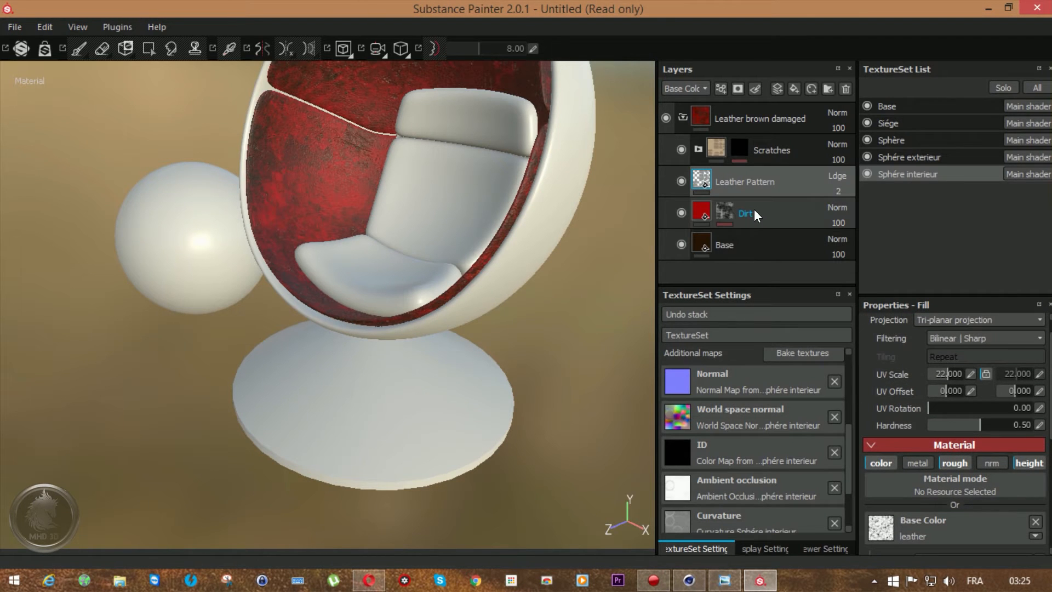
{"action": "left_click", "coordinate": [713, 147]}
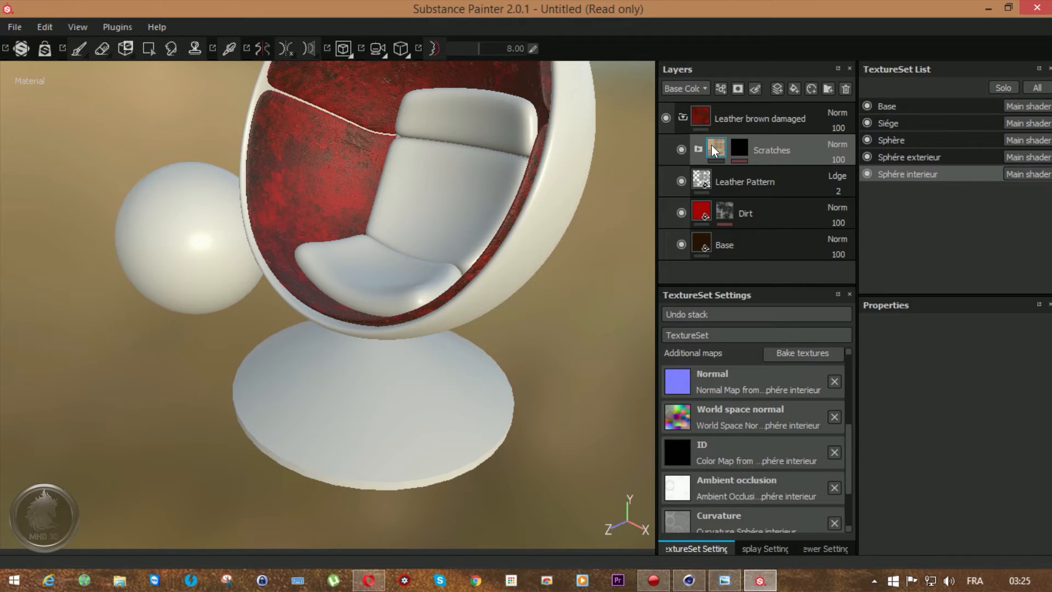
{"action": "left_click", "coordinate": [701, 117]}
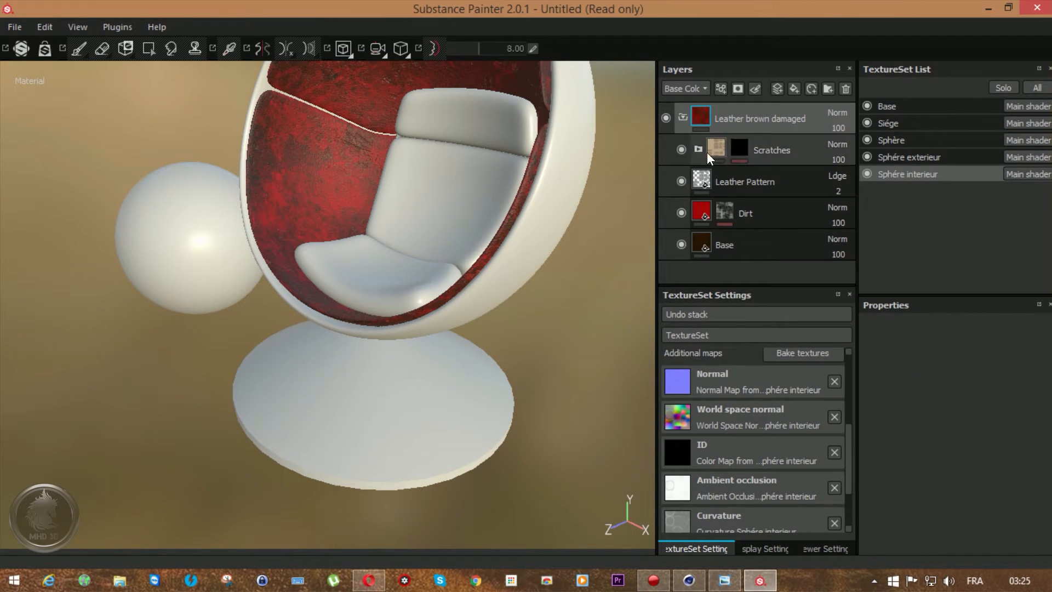
Try deleting the Dirt layer, undo the deletion and remove only the layer's mask instead.
{"action": "left_click", "coordinate": [722, 211]}
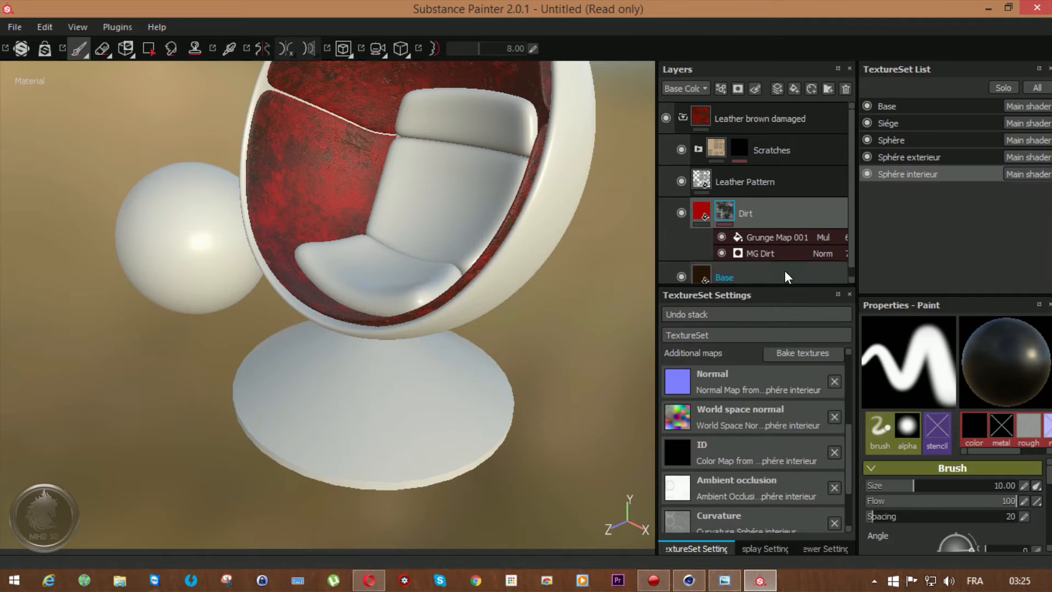
{"action": "mouse_move", "coordinate": [722, 211]}
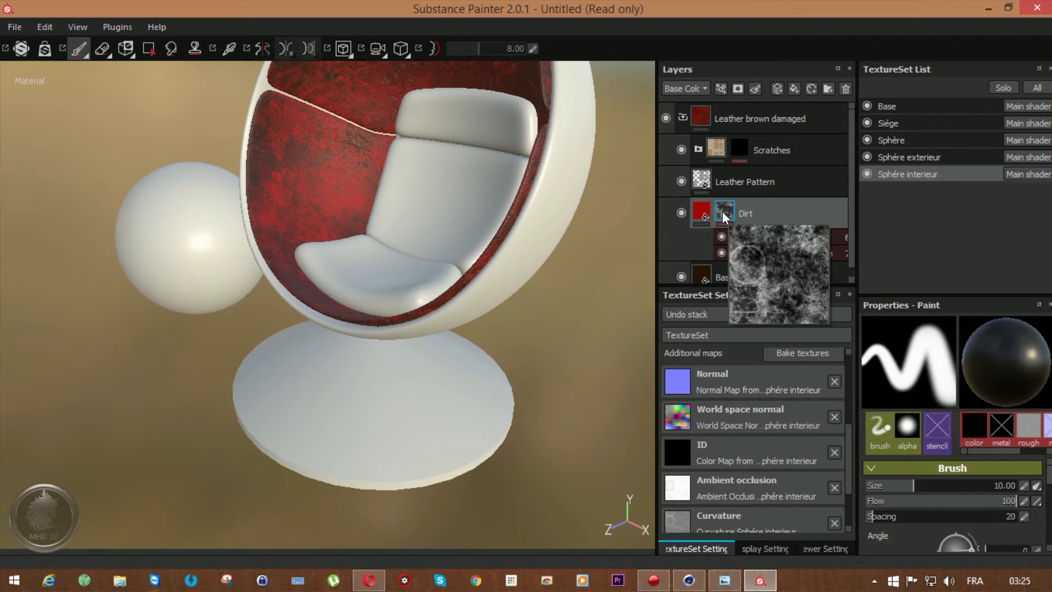
{"action": "left_click", "coordinate": [837, 89]}
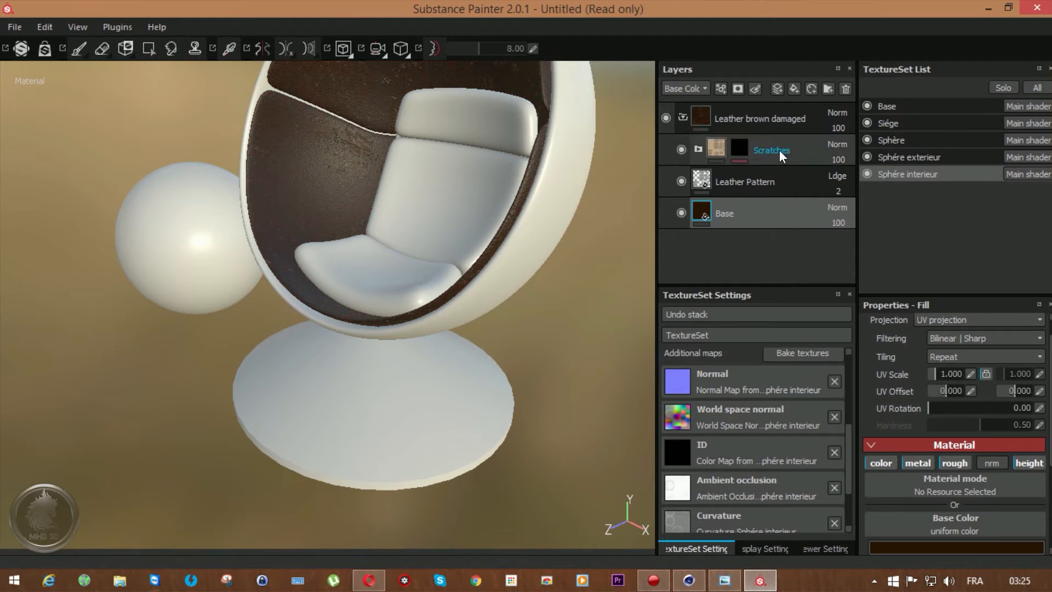
{"action": "key", "text": "ctrl+z"}
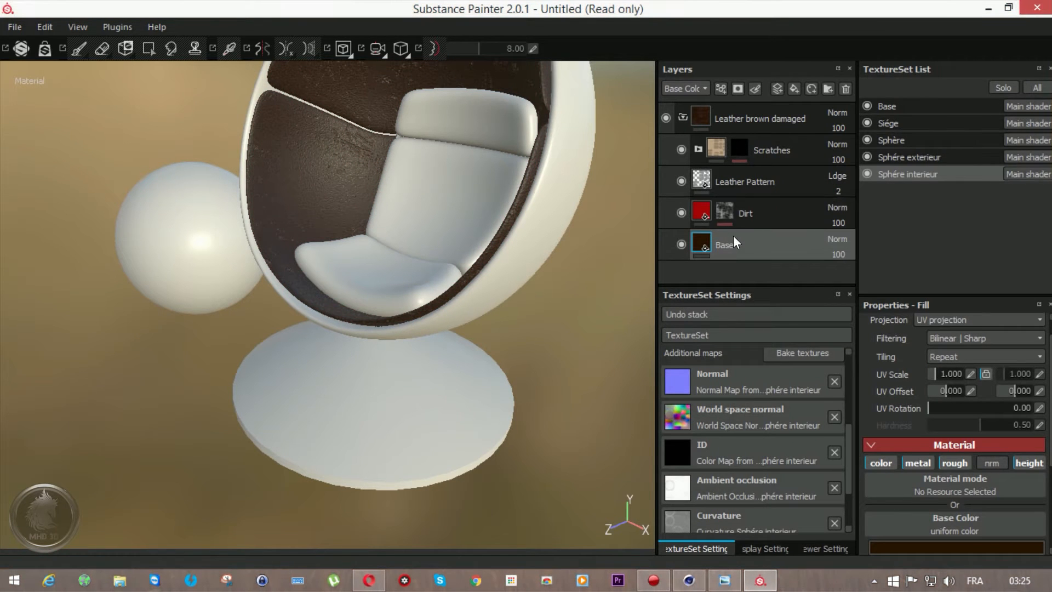
{"action": "right_click", "coordinate": [720, 208]}
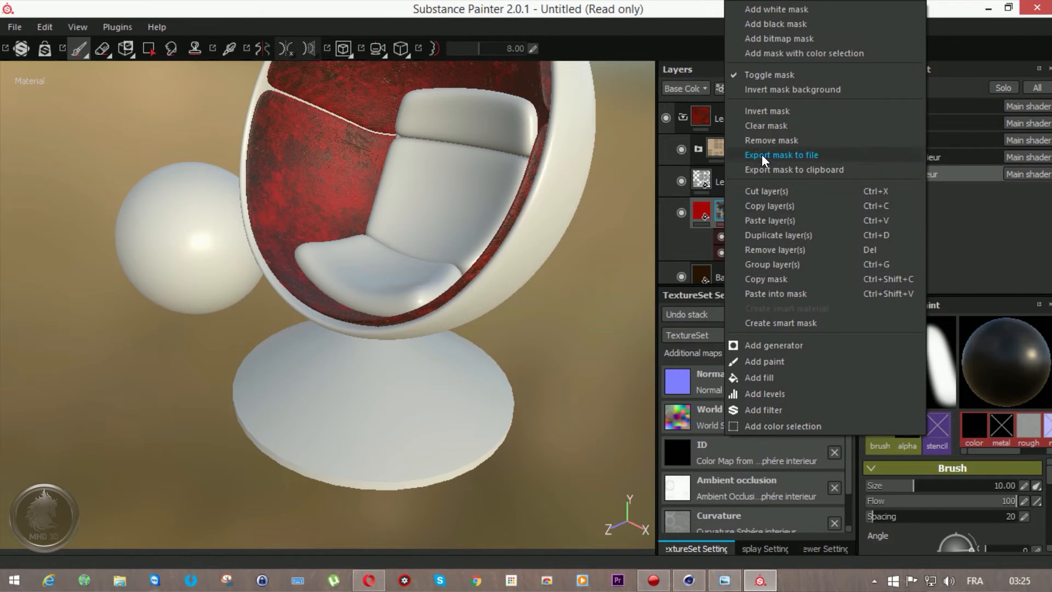
{"action": "left_click", "coordinate": [760, 138]}
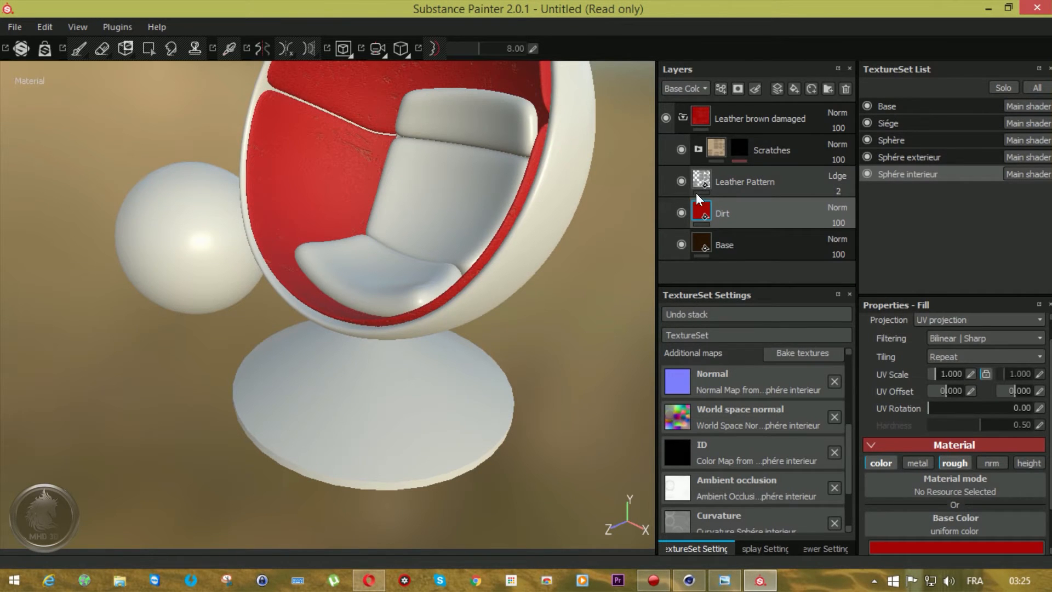
Try removing the mask from the Scratches folder, undo the removal and review the chair's interior.
{"action": "left_click", "coordinate": [734, 146]}
{"action": "right_click", "coordinate": [734, 146]}
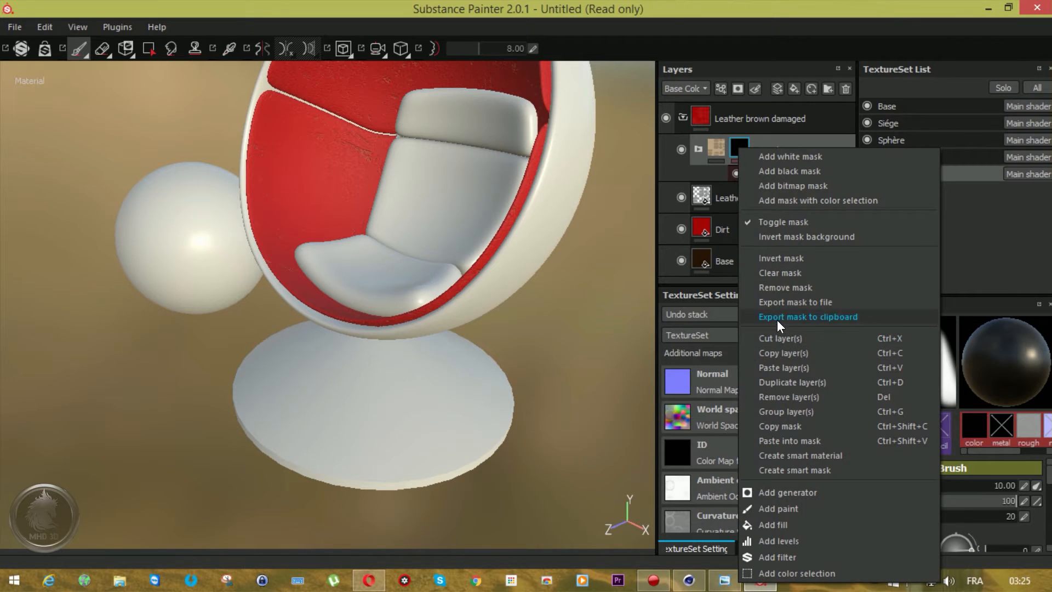
{"action": "left_click", "coordinate": [777, 287]}
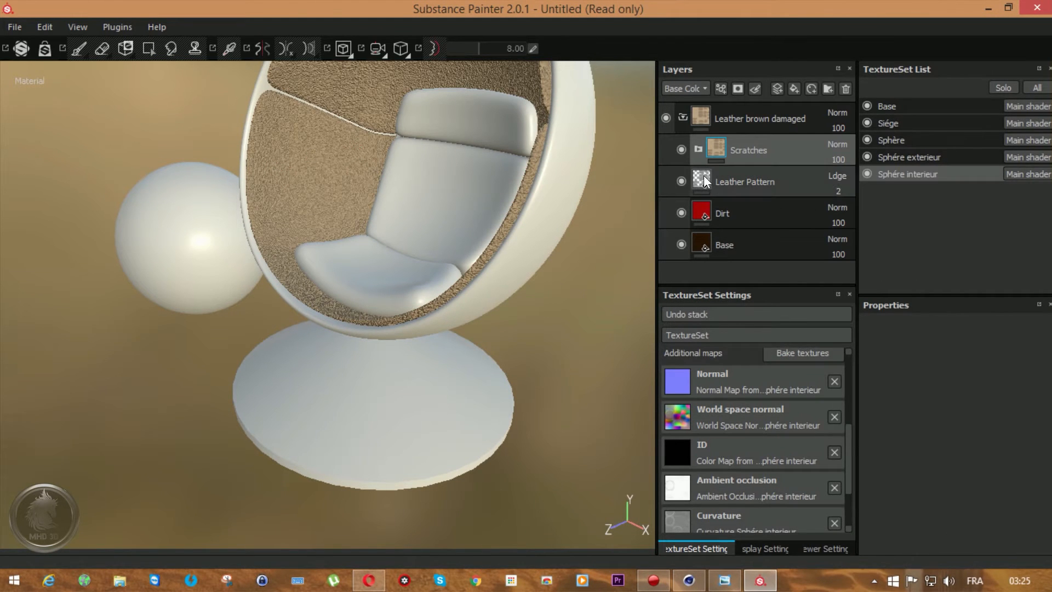
{"action": "key", "text": "ctrl+z"}
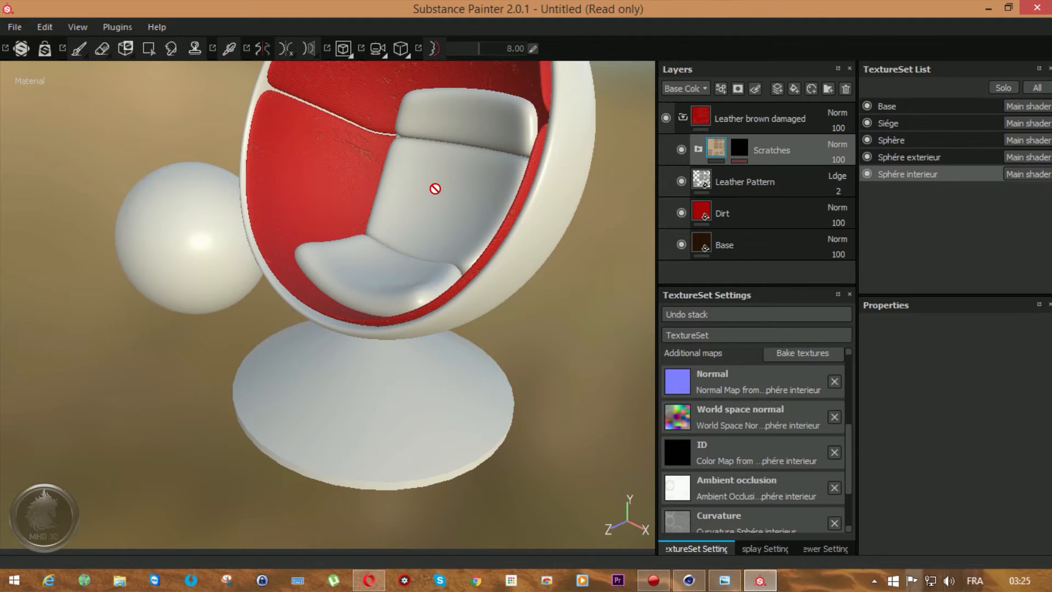
{"action": "left_click", "coordinate": [469, 181]}
{"action": "mouse_move", "coordinate": [477, 184]}
{"action": "left_mouse_down", "text": "alt"}
{"action": "mouse_move", "coordinate": [564, 192]}
{"action": "mouse_move", "coordinate": [502, 204]}
{"action": "mouse_move", "coordinate": [592, 179]}
{"action": "mouse_move", "coordinate": [617, 145]}
{"action": "mouse_move", "coordinate": [461, 174]}
{"action": "left_mouse_up", "text": "alt"}
{"action": "scroll", "coordinate": [505, 201], "scroll_direction": "up", "scroll_amount": 1}
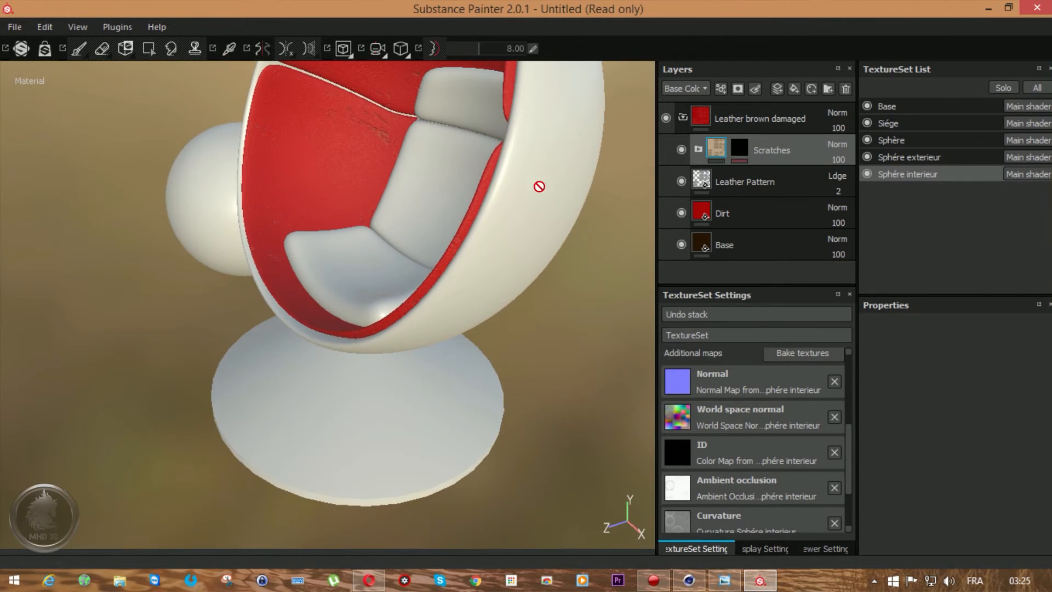
Replace the Leather brown damaged material on Sphére interieur with the Leather Seat Beige smart material.
{"action": "left_click", "coordinate": [682, 118]}
{"action": "left_click", "coordinate": [715, 116]}
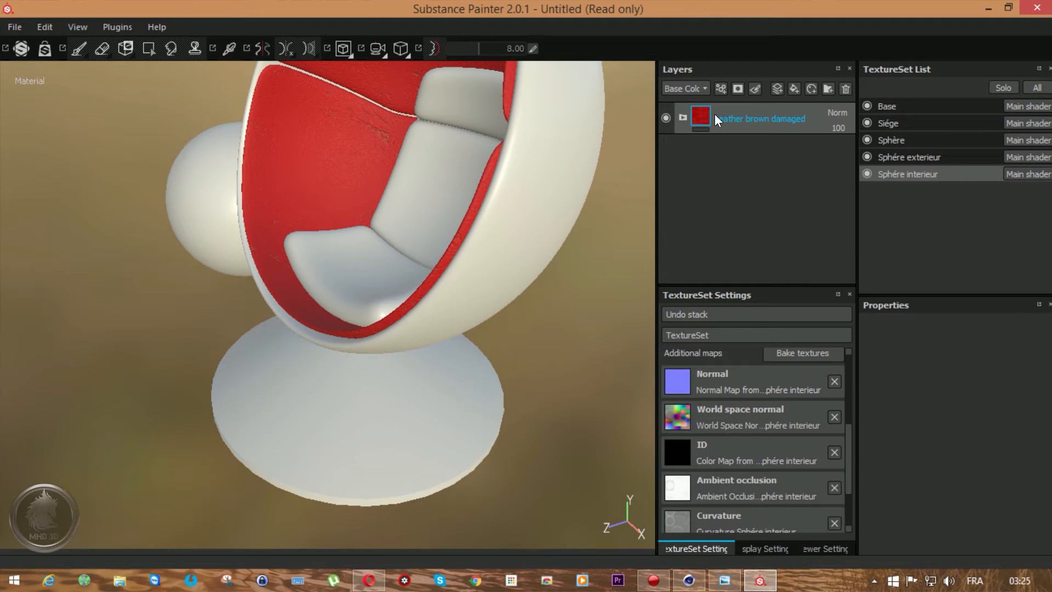
{"action": "key", "text": "Delete"}
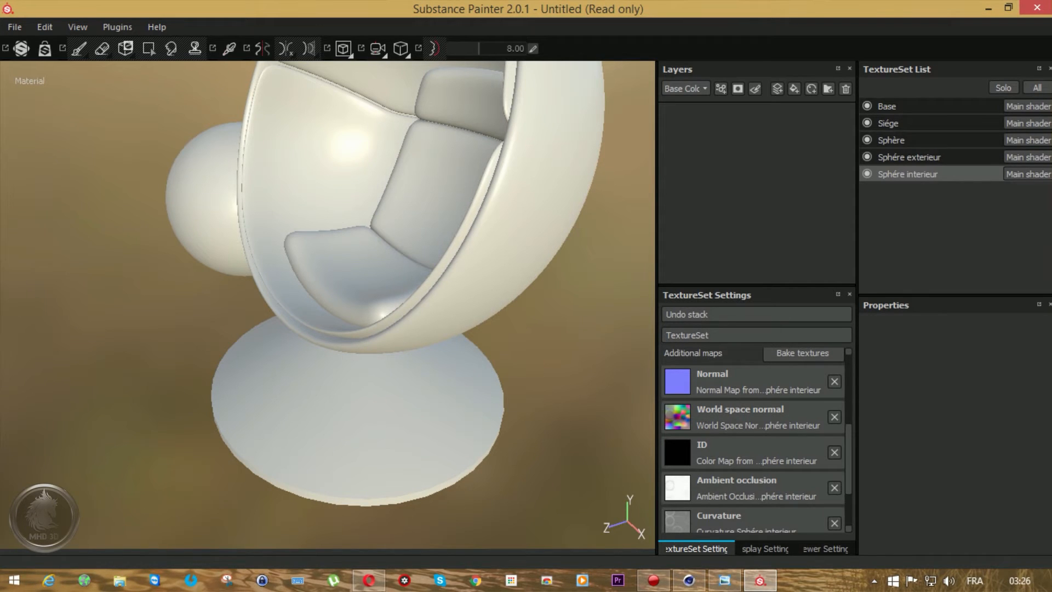
{"action": "left_click_drag", "start_coordinate": [760, 112], "coordinate": [746, 149]}
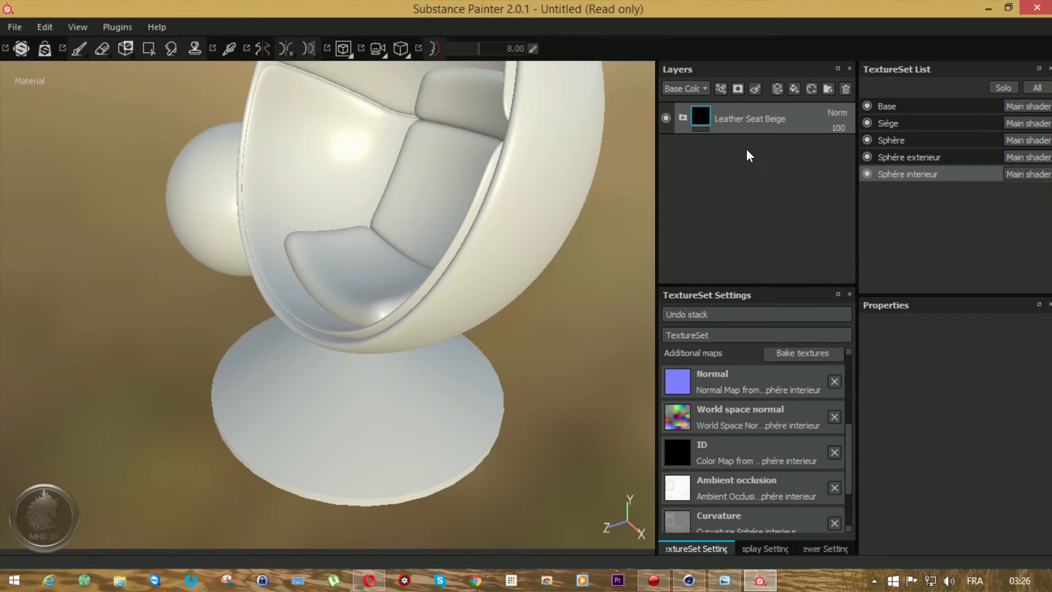
Set the color of the Leather Base layer inside Leather Seat Beige to deep red, RGB 0.559, 0.008, 0.008.
{"action": "left_click", "coordinate": [682, 117]}
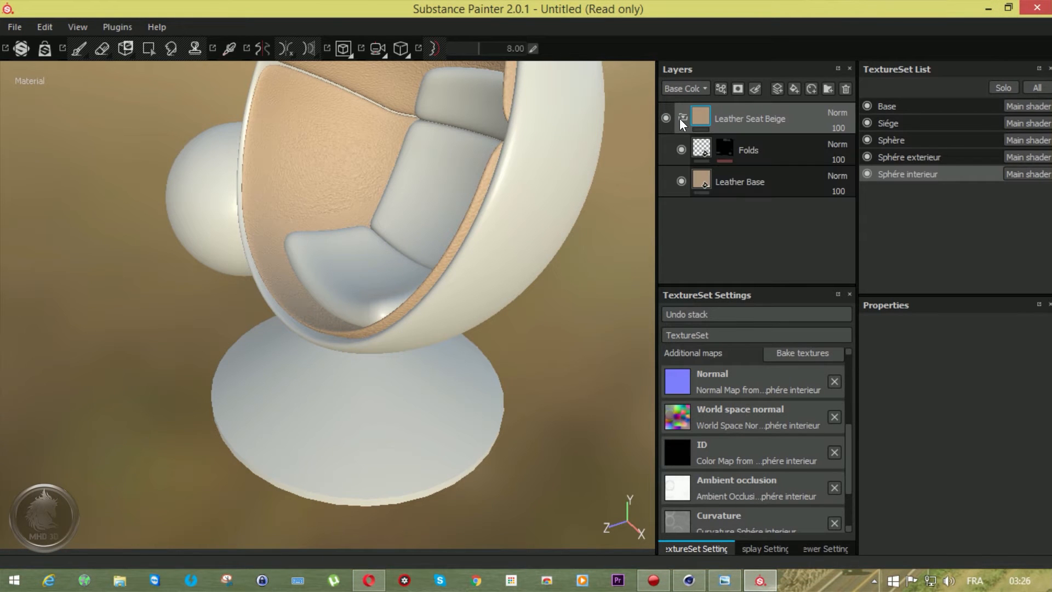
{"action": "left_click", "coordinate": [693, 172]}
{"action": "left_click", "coordinate": [944, 542]}
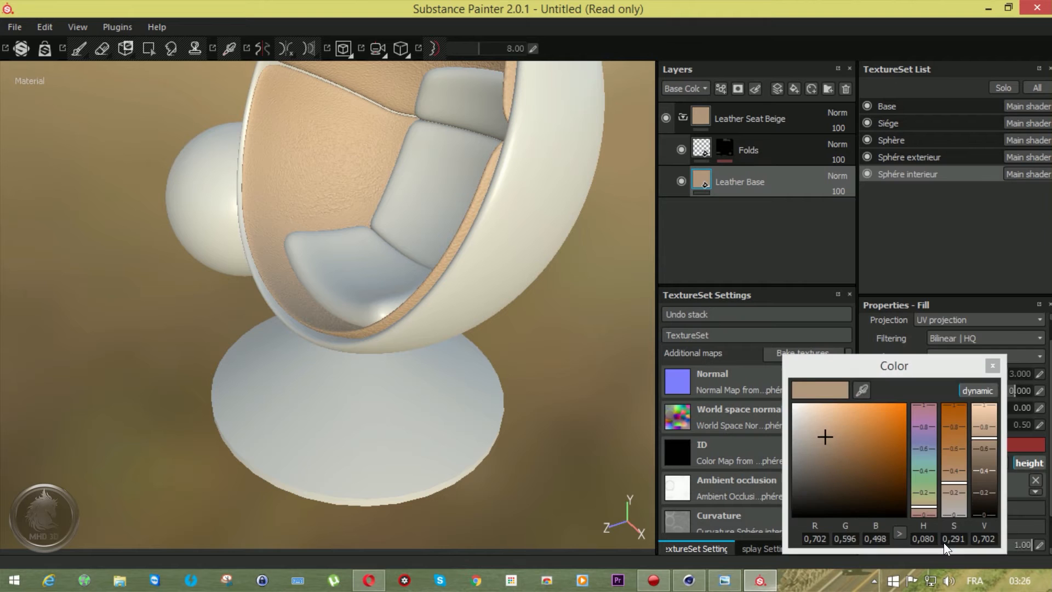
{"action": "left_click_drag", "start_coordinate": [921, 435], "coordinate": [920, 389]}
{"action": "left_click_drag", "start_coordinate": [884, 420], "coordinate": [902, 411]}
{"action": "left_click_drag", "start_coordinate": [989, 412], "coordinate": [986, 452]}
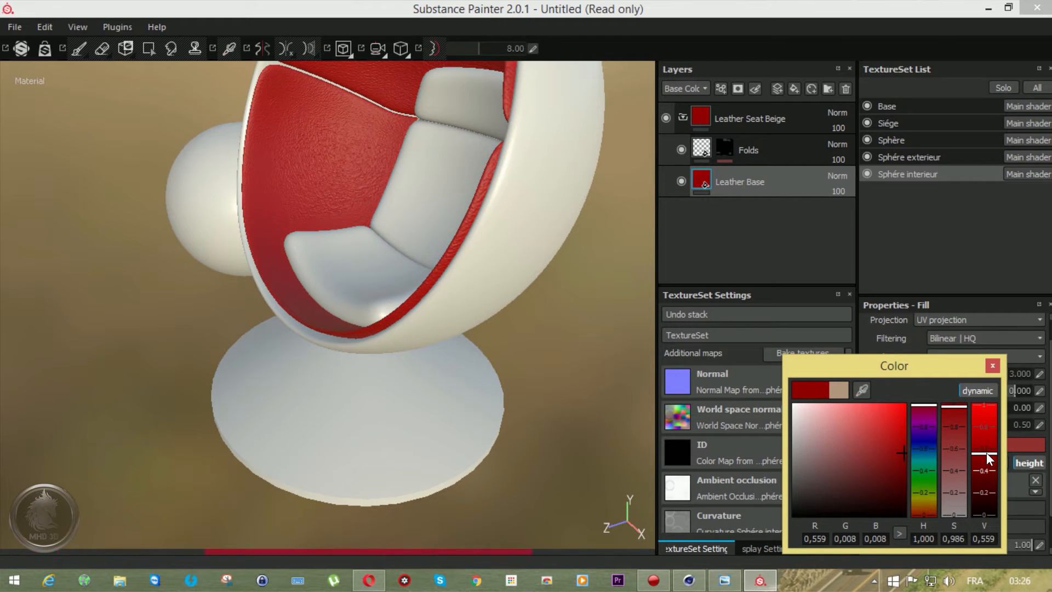
Close the color picker and switch the Leather Base layer's projection to Tri-planar projection.
{"action": "left_click_drag", "start_coordinate": [500, 269], "coordinate": [582, 254], "text": "alt"}
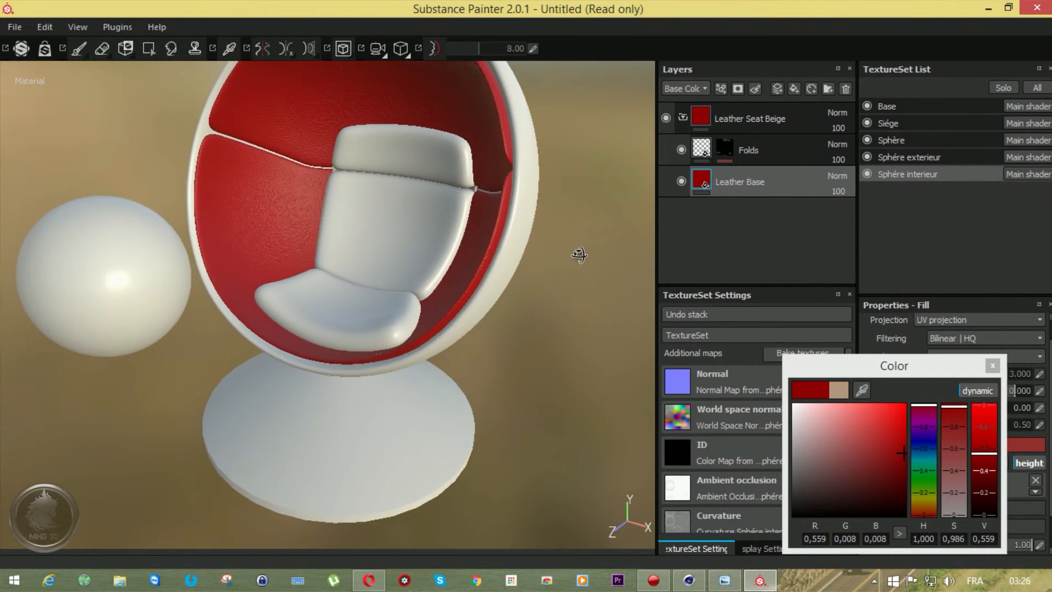
{"action": "scroll", "coordinate": [347, 99], "scroll_direction": "up", "scroll_amount": 3}
{"action": "scroll", "coordinate": [329, 150], "scroll_direction": "up", "scroll_amount": 3}
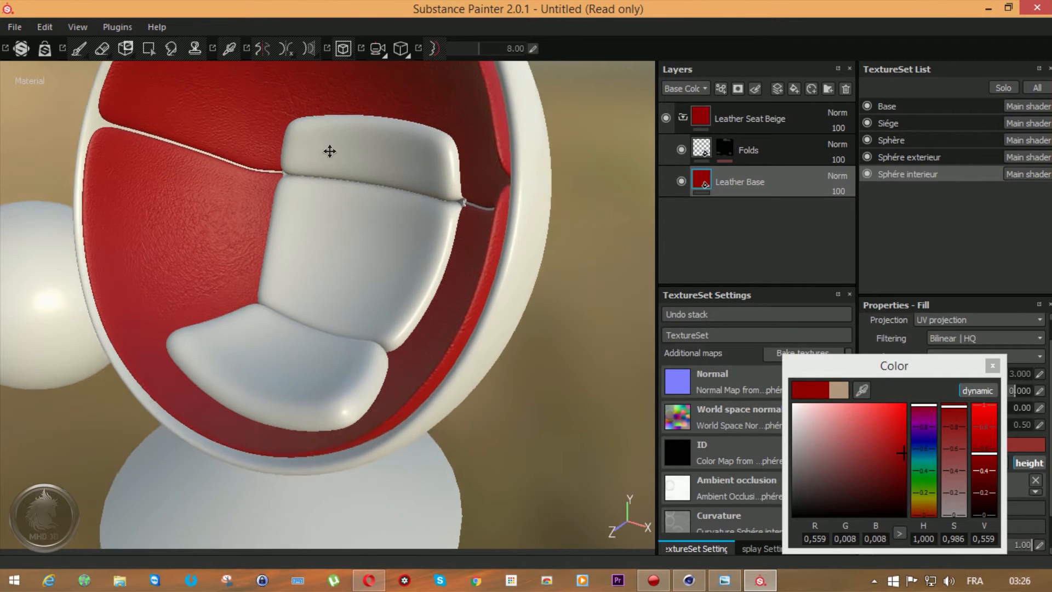
{"action": "scroll", "coordinate": [282, 212], "scroll_direction": "up", "scroll_amount": 1}
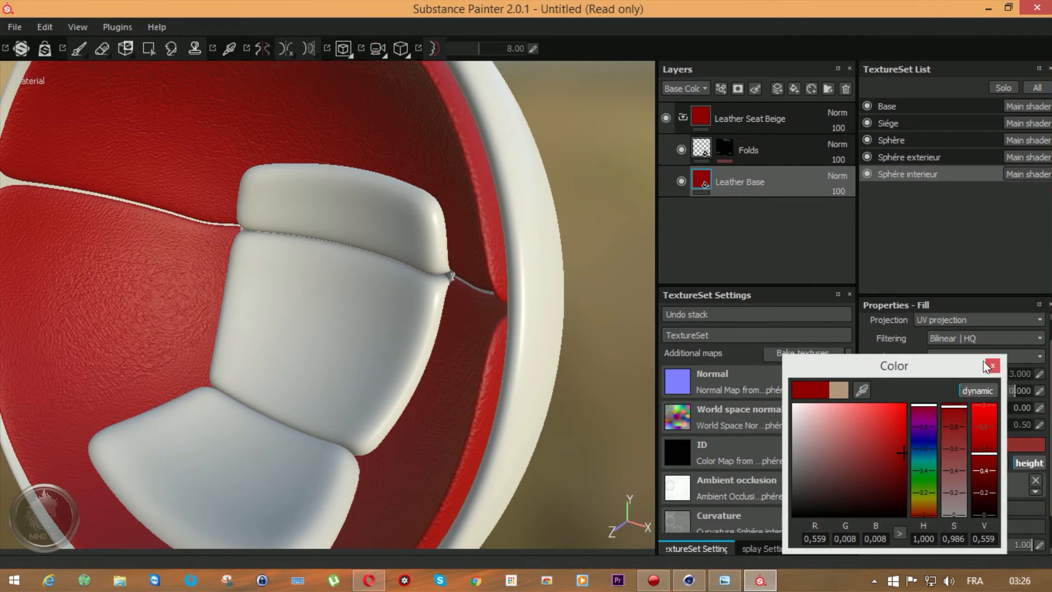
{"action": "left_click_drag", "start_coordinate": [912, 363], "coordinate": [864, 334]}
{"action": "left_click", "coordinate": [944, 336]}
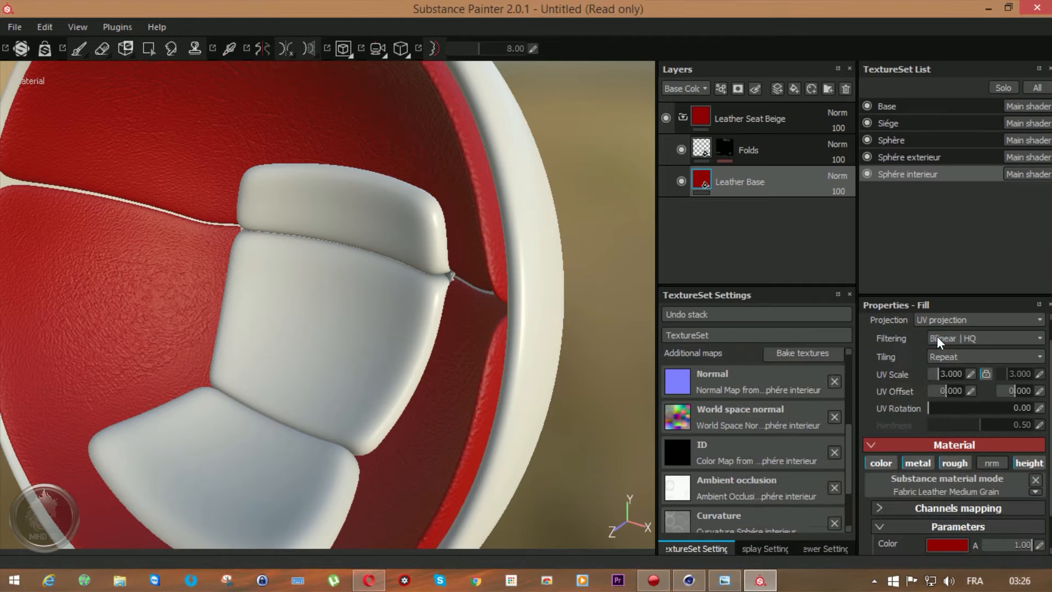
{"action": "scroll", "coordinate": [1049, 402], "scroll_direction": "up", "scroll_amount": 1}
{"action": "scroll", "coordinate": [1049, 403], "scroll_direction": "up", "scroll_amount": 1}
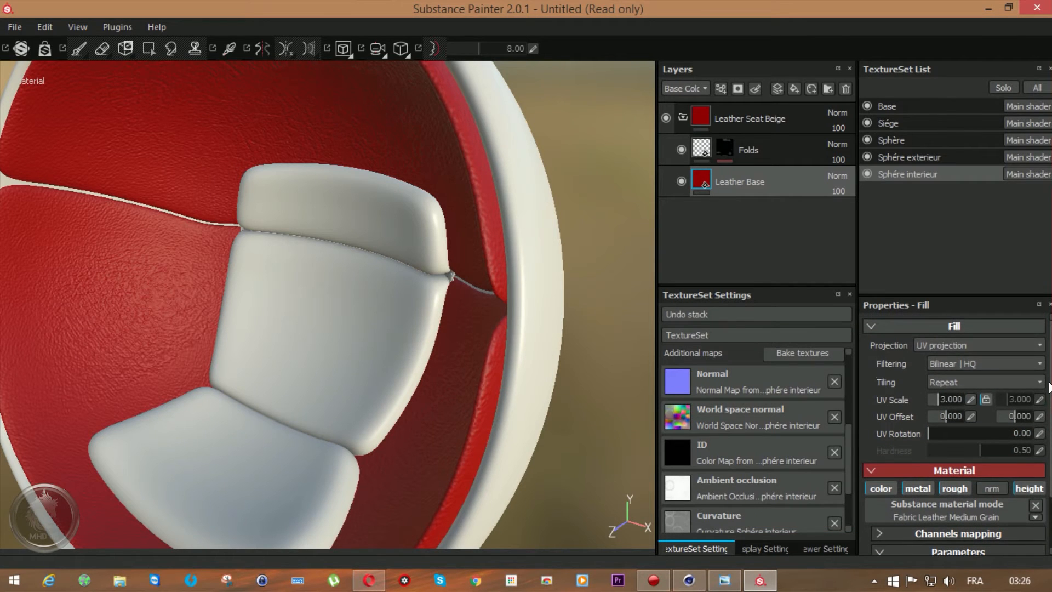
{"action": "left_click", "coordinate": [946, 344]}
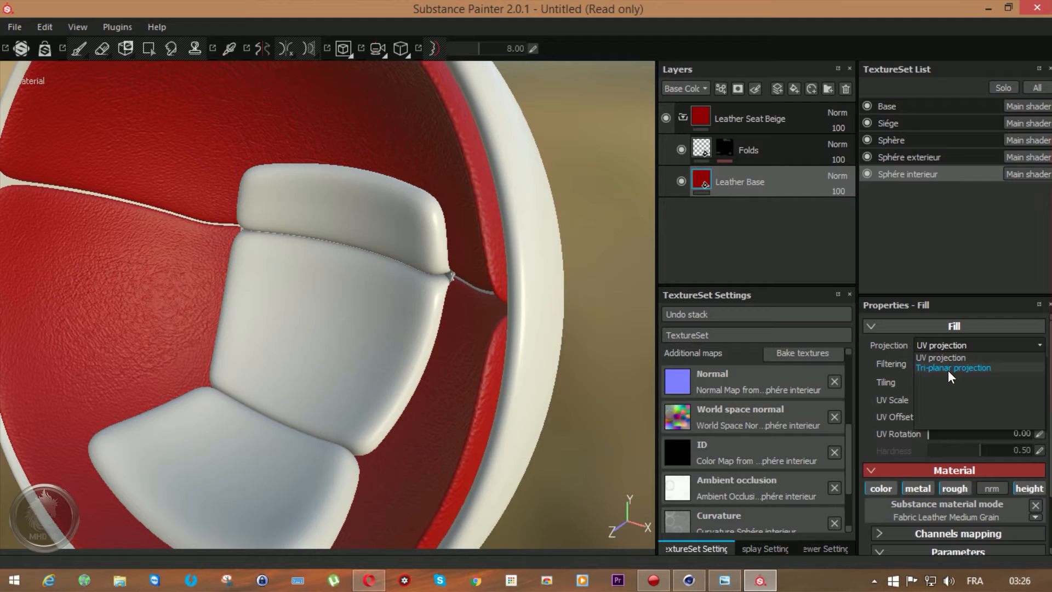
{"action": "left_click", "coordinate": [948, 369]}
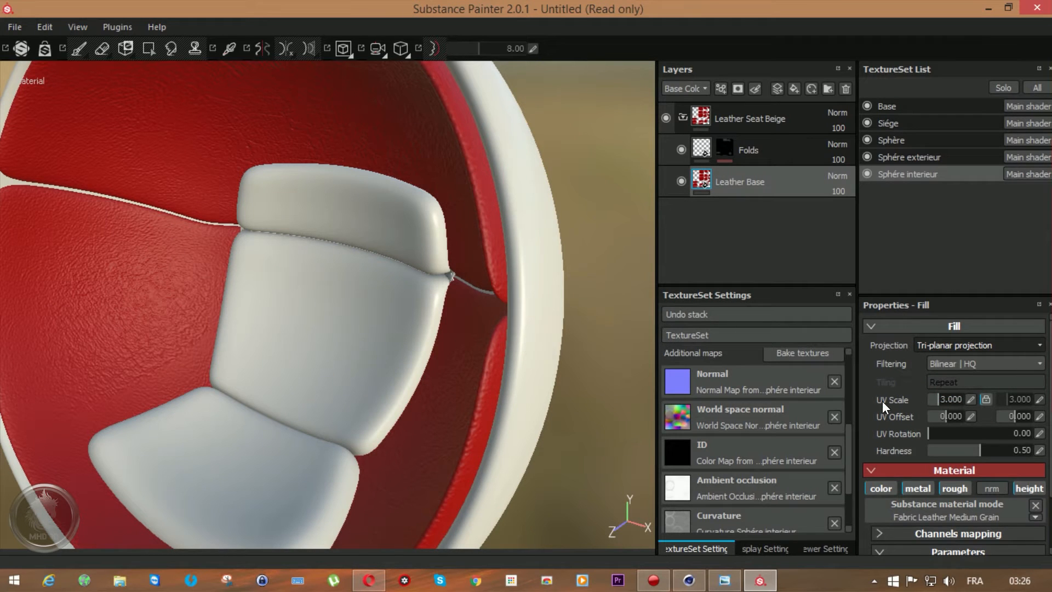
Set the Leather Base layer's UV scale to about 65.54 and inspect the leather grain inside the chair.
{"action": "left_click", "coordinate": [930, 401]}
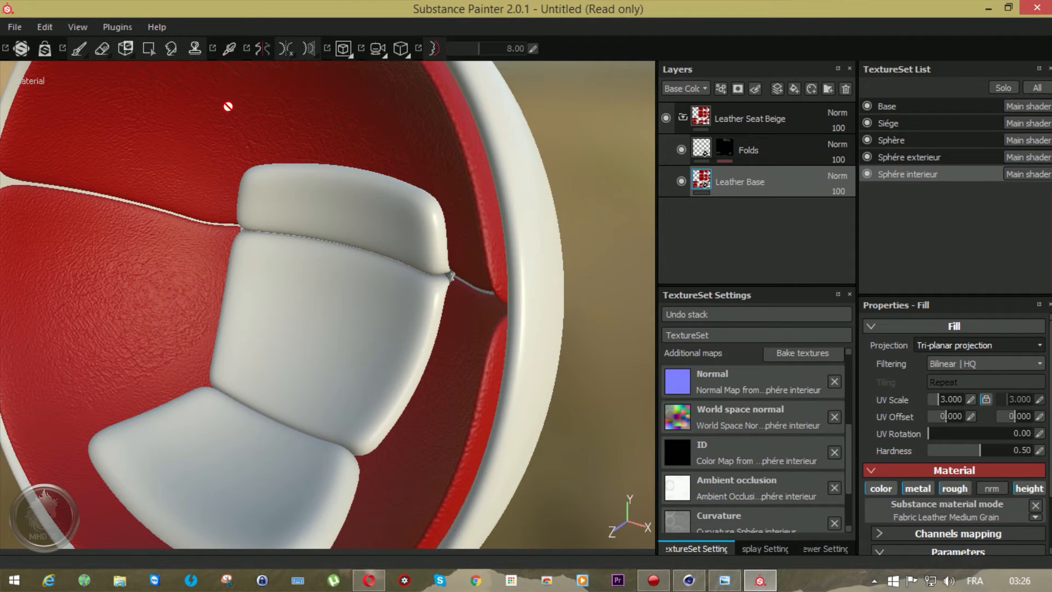
{"action": "left_click_drag", "start_coordinate": [934, 398], "coordinate": [920, 400]}
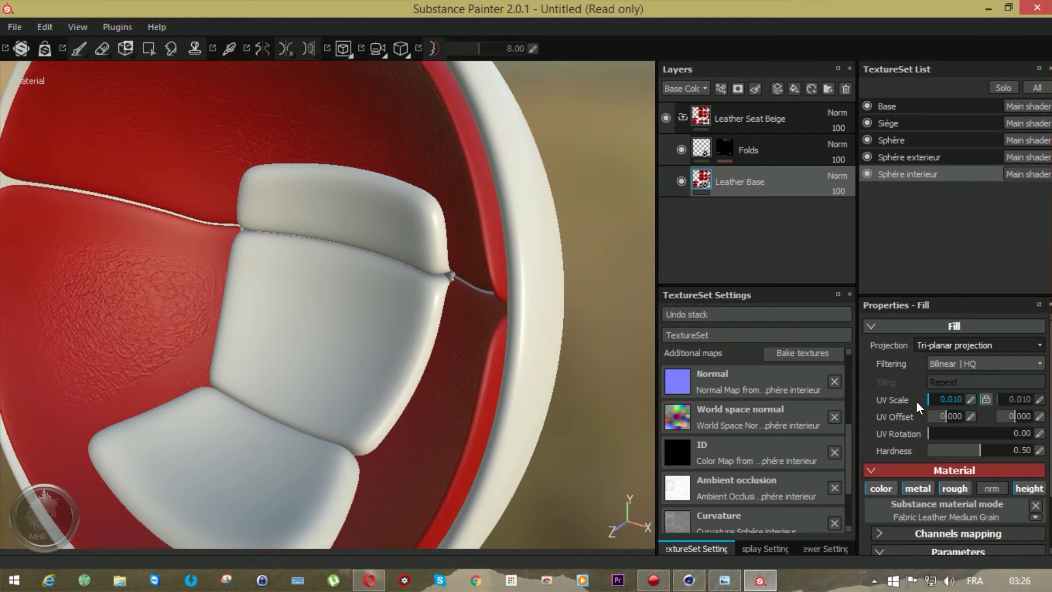
{"action": "left_click_drag", "start_coordinate": [906, 399], "coordinate": [950, 403]}
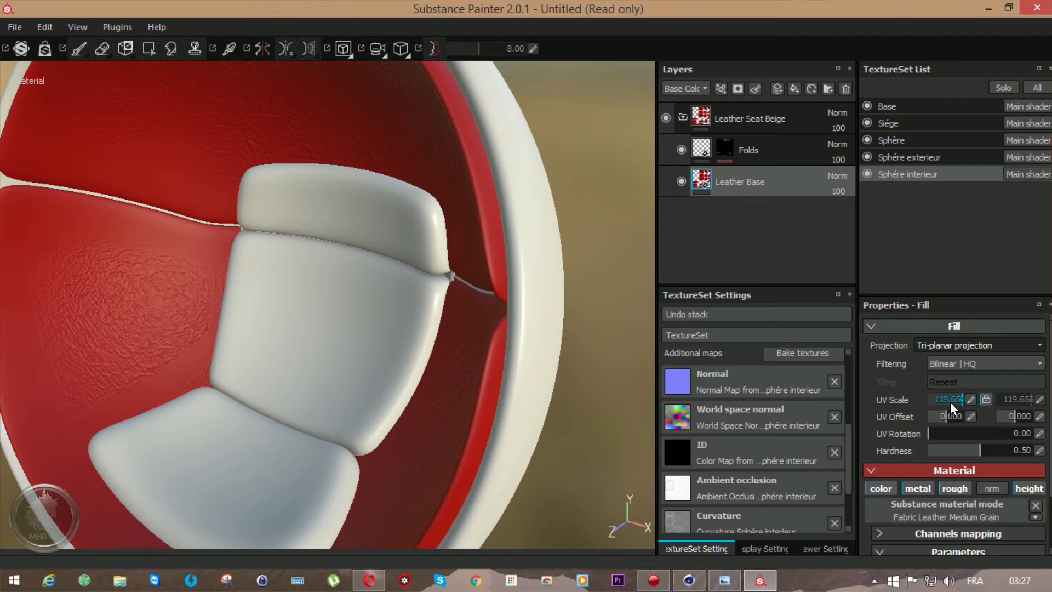
{"action": "left_click_drag", "start_coordinate": [308, 270], "coordinate": [324, 234], "text": "alt"}
{"action": "scroll", "coordinate": [282, 252], "scroll_direction": "up", "scroll_amount": 1}
{"action": "scroll", "coordinate": [281, 252], "scroll_direction": "down", "scroll_amount": 4}
{"action": "scroll", "coordinate": [1045, 462], "scroll_direction": "down", "scroll_amount": 2}
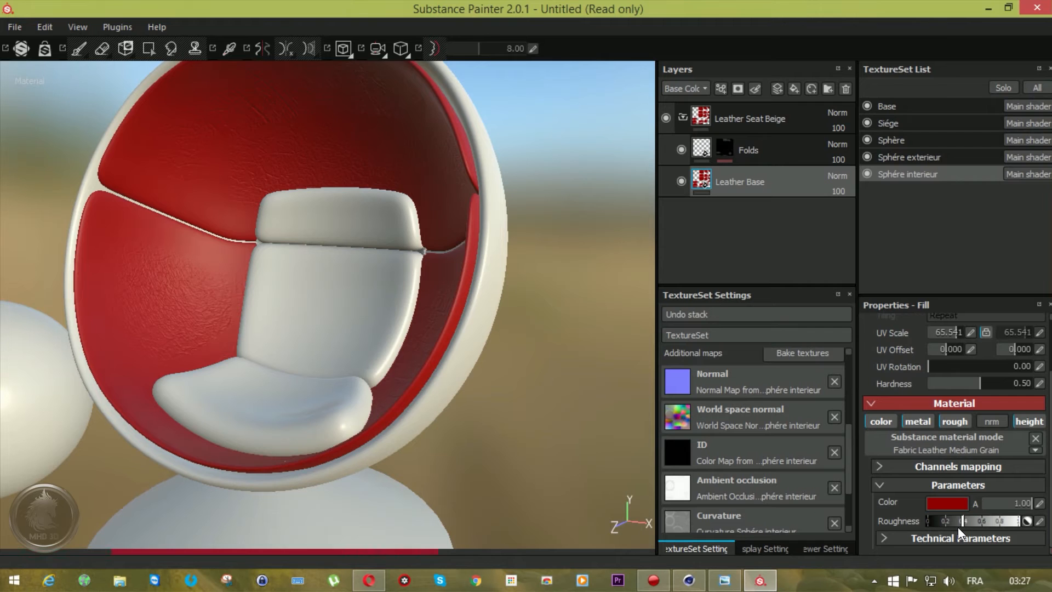
{"action": "mouse_move", "coordinate": [202, 251]}
{"action": "left_mouse_down", "text": "alt"}
{"action": "mouse_move", "coordinate": [277, 252]}
{"action": "mouse_move", "coordinate": [184, 257]}
{"action": "mouse_move", "coordinate": [298, 284]}
{"action": "mouse_move", "coordinate": [263, 308]}
{"action": "mouse_move", "coordinate": [324, 327]}
{"action": "mouse_move", "coordinate": [486, 277]}
{"action": "mouse_move", "coordinate": [521, 237]}
{"action": "mouse_move", "coordinate": [286, 235]}
{"action": "mouse_move", "coordinate": [281, 255]}
{"action": "mouse_move", "coordinate": [340, 291]}
{"action": "left_mouse_up", "text": "alt"}
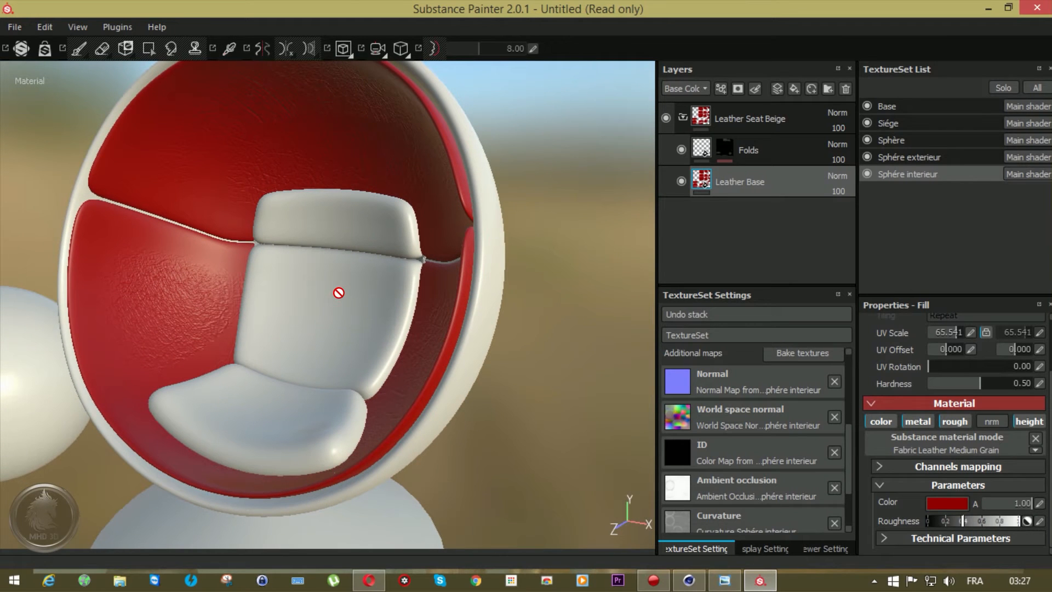
Copy the Leather Seat Beige folder from Sphére interieur and paste it into the Siége texture set.
{"action": "left_click", "coordinate": [682, 118]}
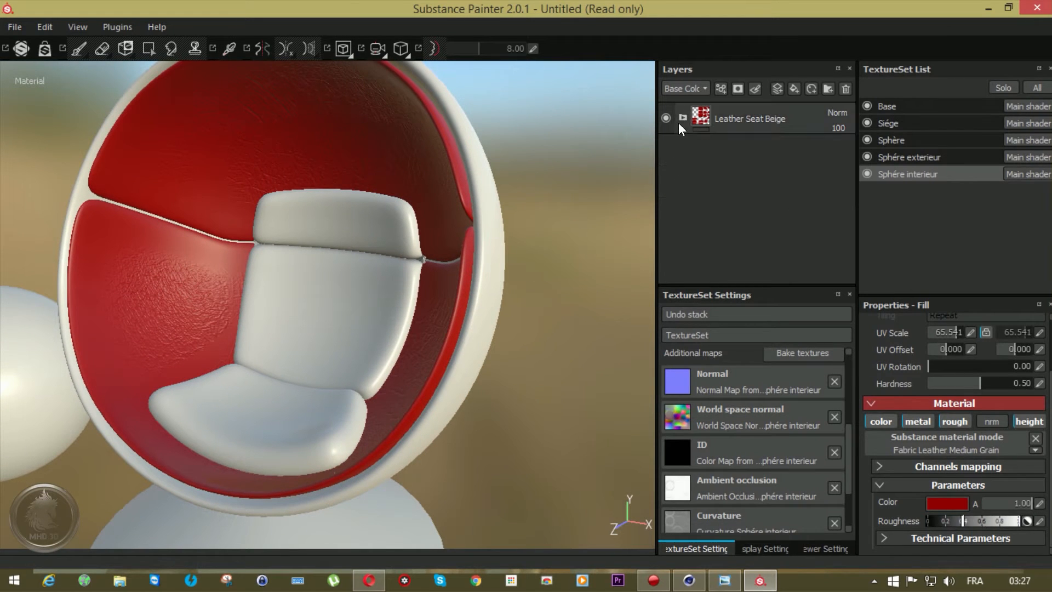
{"action": "right_click", "coordinate": [719, 125]}
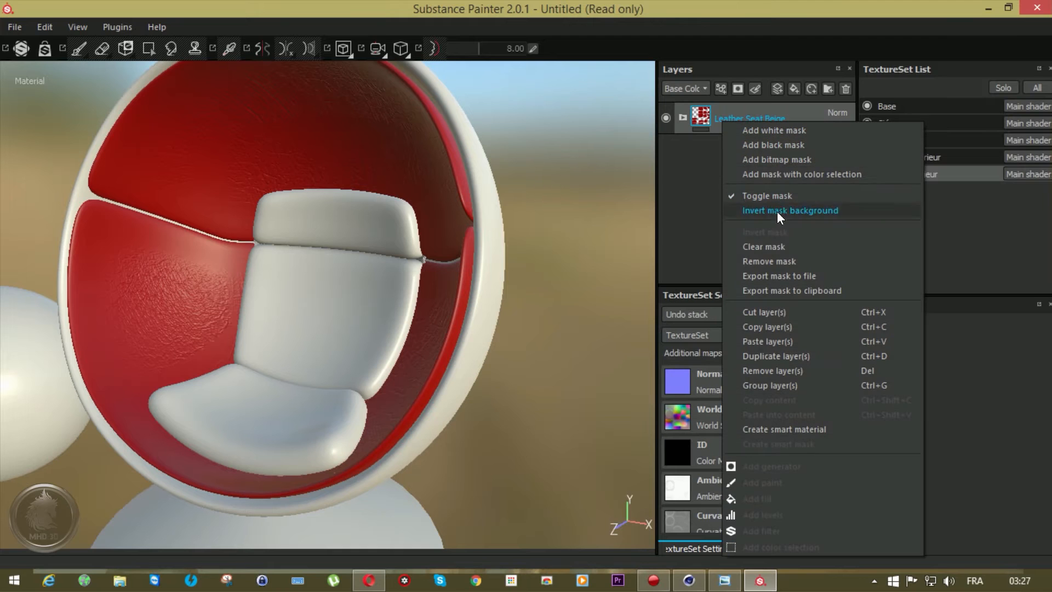
{"action": "left_click", "coordinate": [777, 327]}
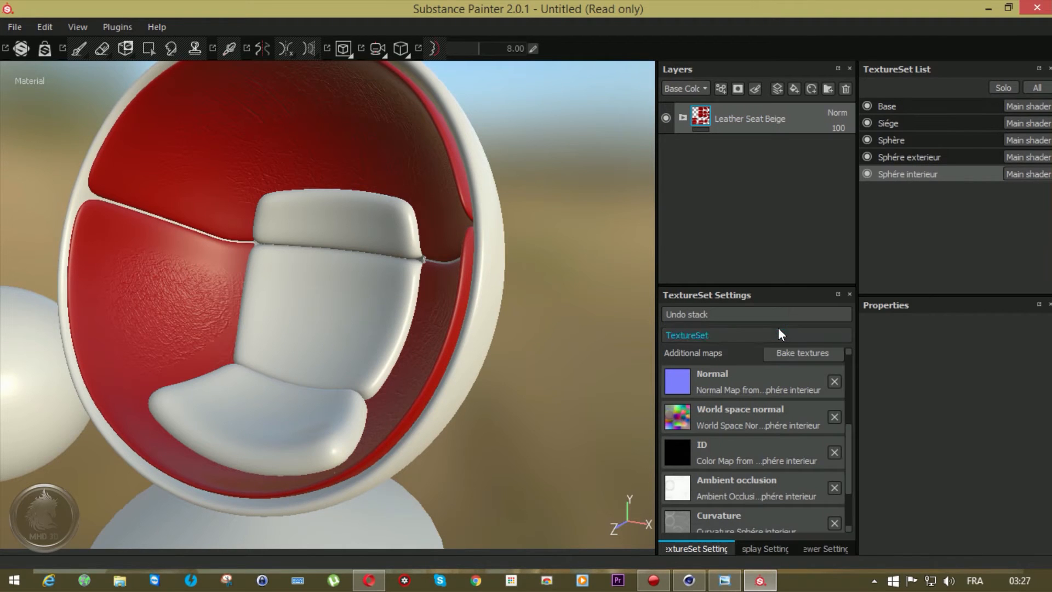
{"action": "left_click", "coordinate": [881, 123]}
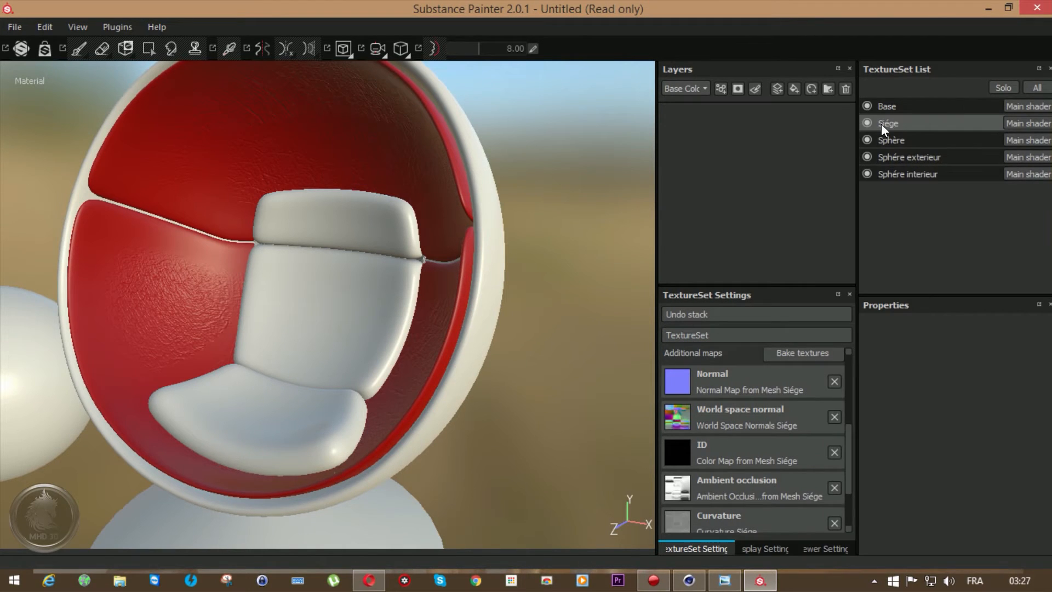
{"action": "right_click", "coordinate": [735, 126]}
{"action": "left_click", "coordinate": [761, 345]}
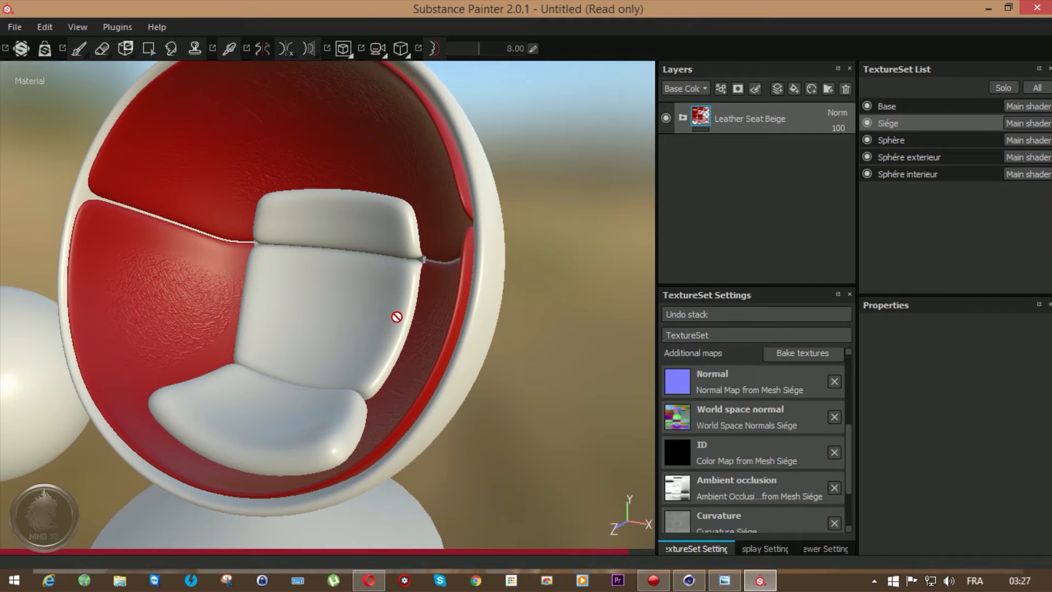
{"action": "scroll", "coordinate": [397, 316], "scroll_direction": "up", "scroll_amount": 1}
{"action": "scroll", "coordinate": [397, 317], "scroll_direction": "down", "scroll_amount": 2}
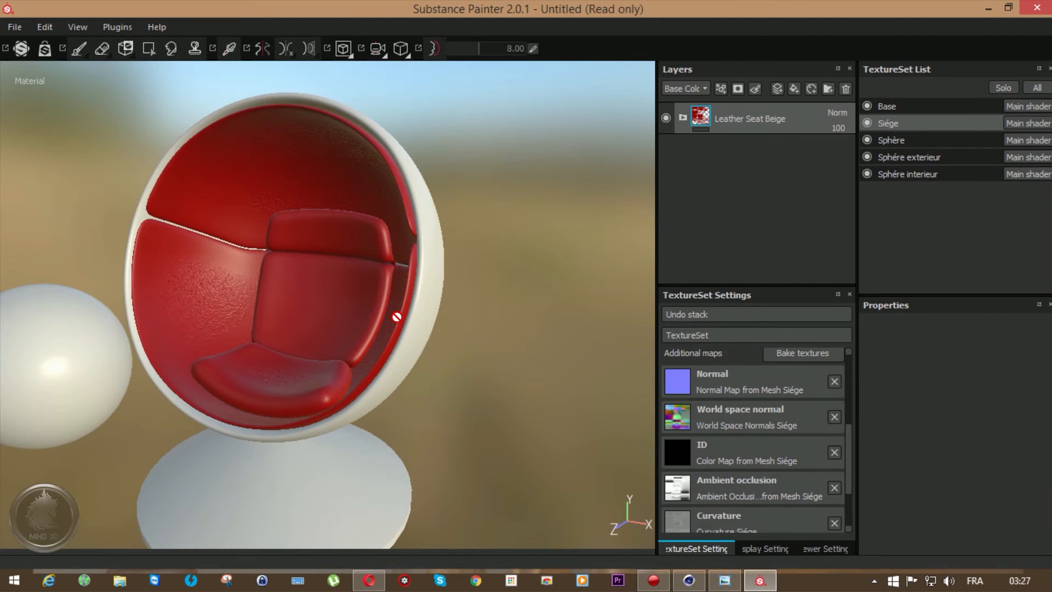
{"action": "left_click_drag", "start_coordinate": [394, 312], "coordinate": [335, 326], "text": "alt"}
{"action": "left_click_drag", "start_coordinate": [340, 313], "coordinate": [394, 336], "text": "alt"}
{"action": "left_click_drag", "start_coordinate": [507, 303], "coordinate": [510, 280], "text": "alt"}
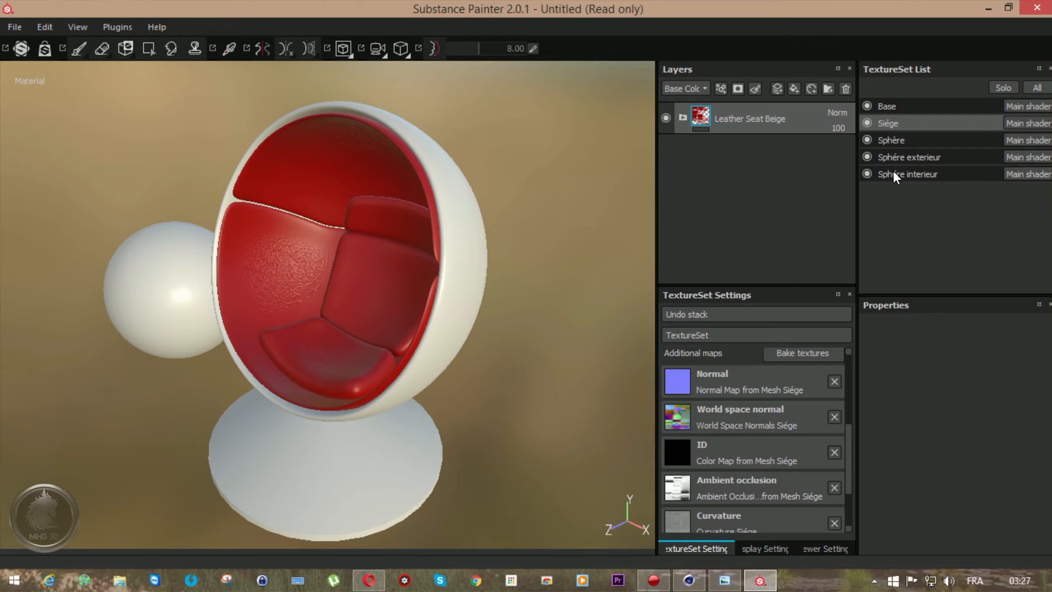
Try the Plastic Glossy smart material on the Base texture set and remove it again.
{"action": "left_click", "coordinate": [884, 105]}
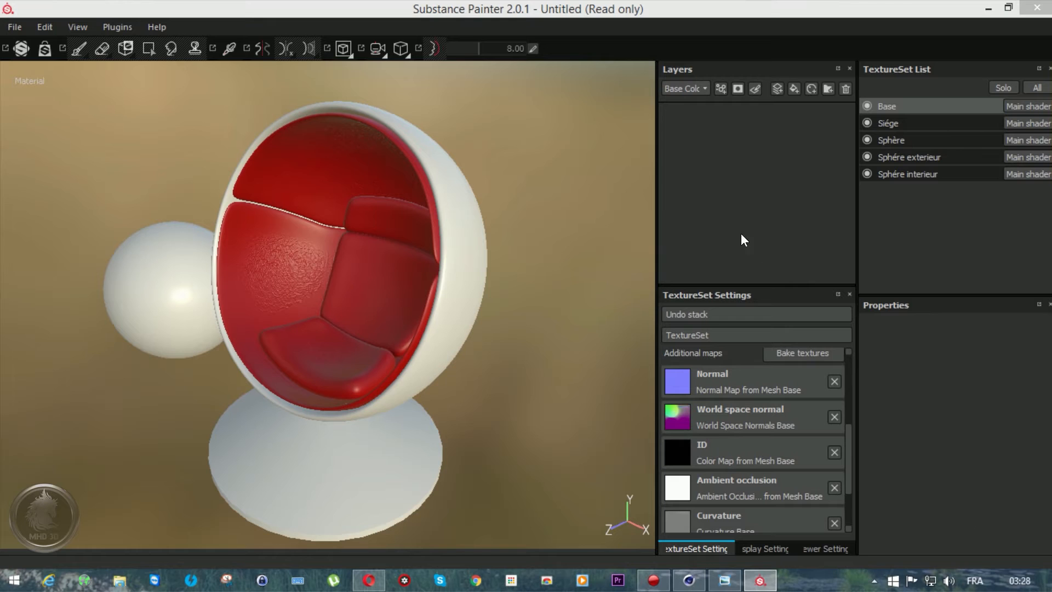
{"action": "left_click_drag", "start_coordinate": [738, 219], "coordinate": [733, 218]}
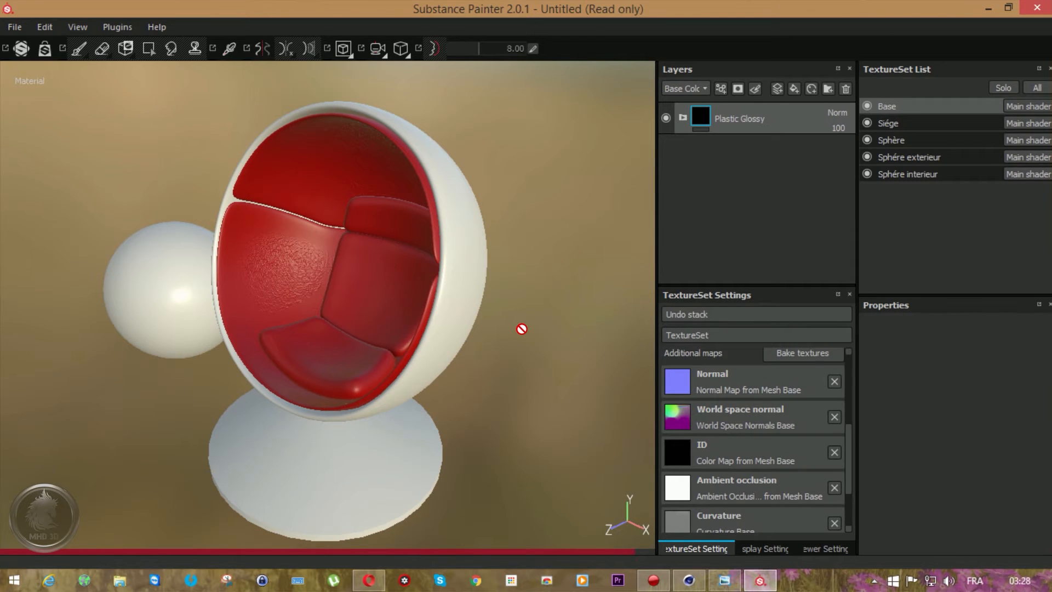
{"action": "left_click_drag", "start_coordinate": [482, 357], "coordinate": [432, 270], "text": "alt"}
{"action": "scroll", "coordinate": [278, 438], "scroll_direction": "up", "scroll_amount": 4}
{"action": "left_click_drag", "start_coordinate": [278, 438], "coordinate": [286, 460], "text": "alt"}
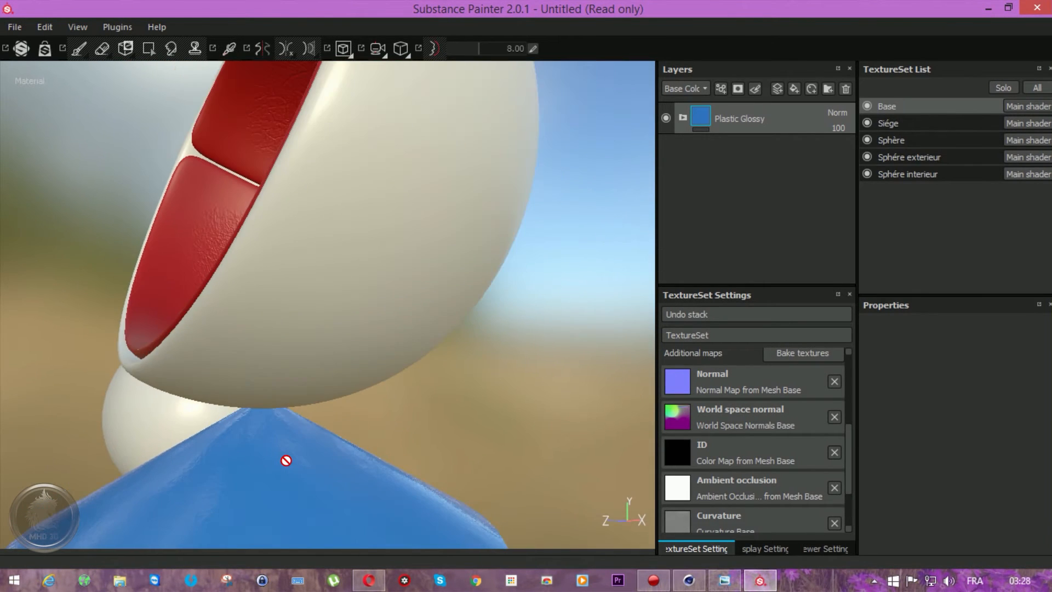
{"action": "scroll", "coordinate": [286, 461], "scroll_direction": "down", "scroll_amount": 5}
{"action": "left_click_drag", "start_coordinate": [669, 216], "coordinate": [844, 88]}
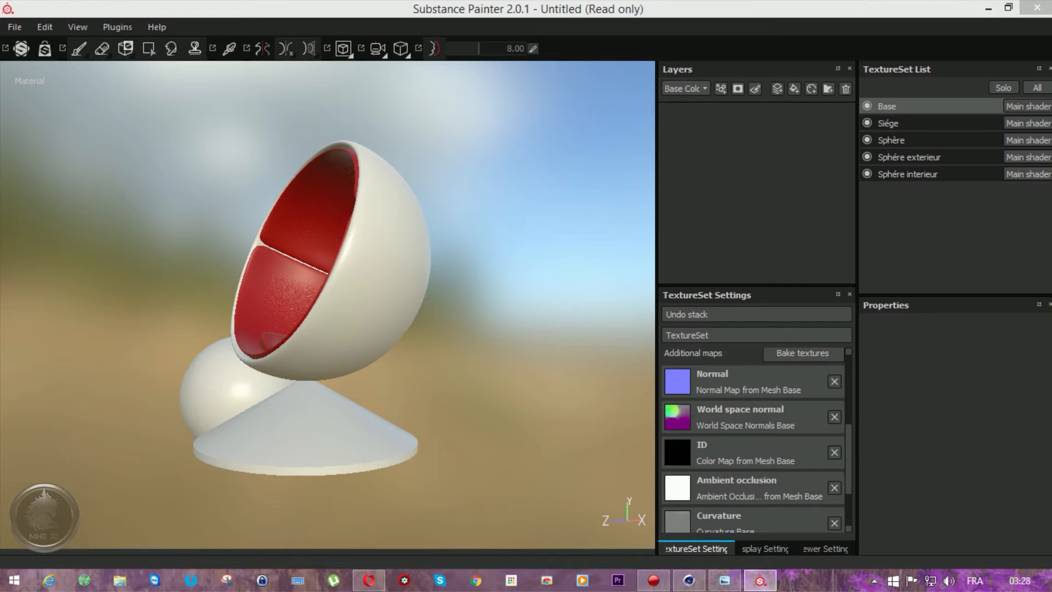
Apply the Plastic PVC material to the Base texture set and set its base color to light grey, RGB 0.559, 0.573, 0.586.
{"action": "left_click_drag", "start_coordinate": [1051, 197], "coordinate": [763, 145]}
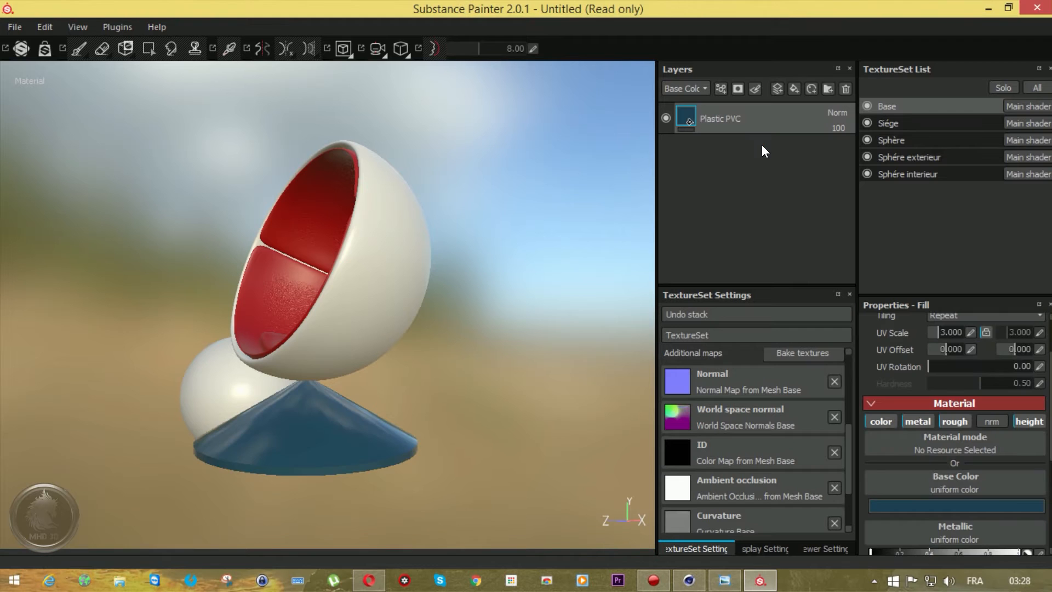
{"action": "left_click", "coordinate": [934, 506]}
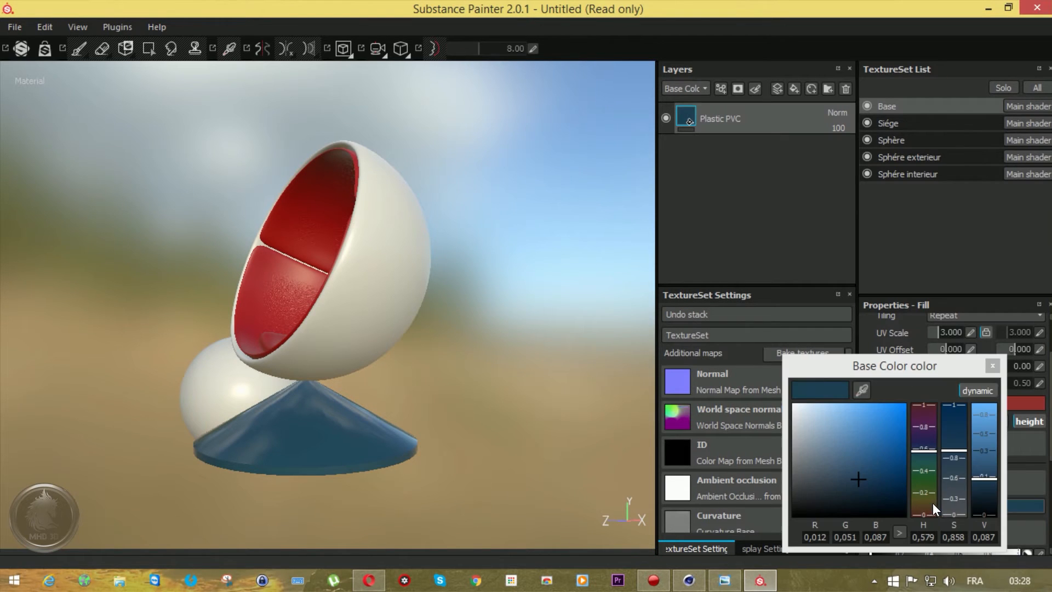
{"action": "left_click", "coordinate": [800, 427]}
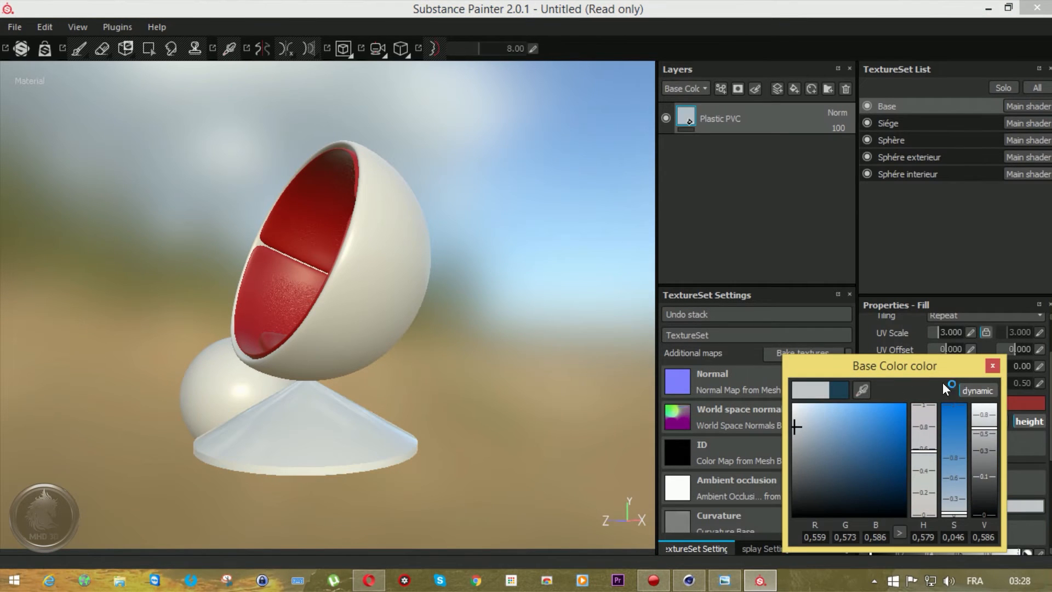
{"action": "left_click", "coordinate": [989, 368]}
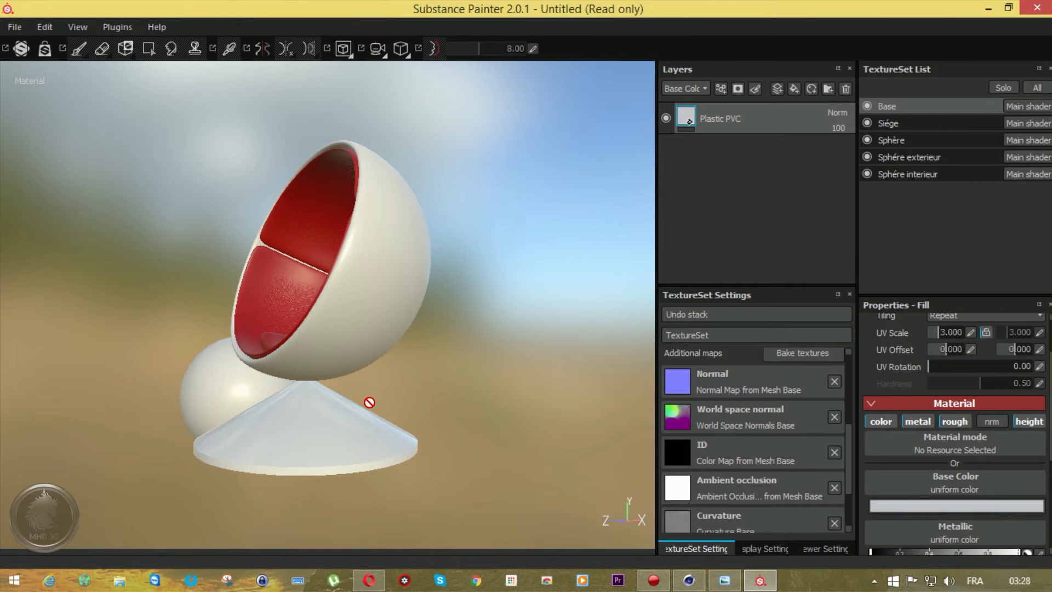
Copy the Plastic PVC layer from Base and paste it into the Sphére exterieur texture set.
{"action": "right_click", "coordinate": [730, 119]}
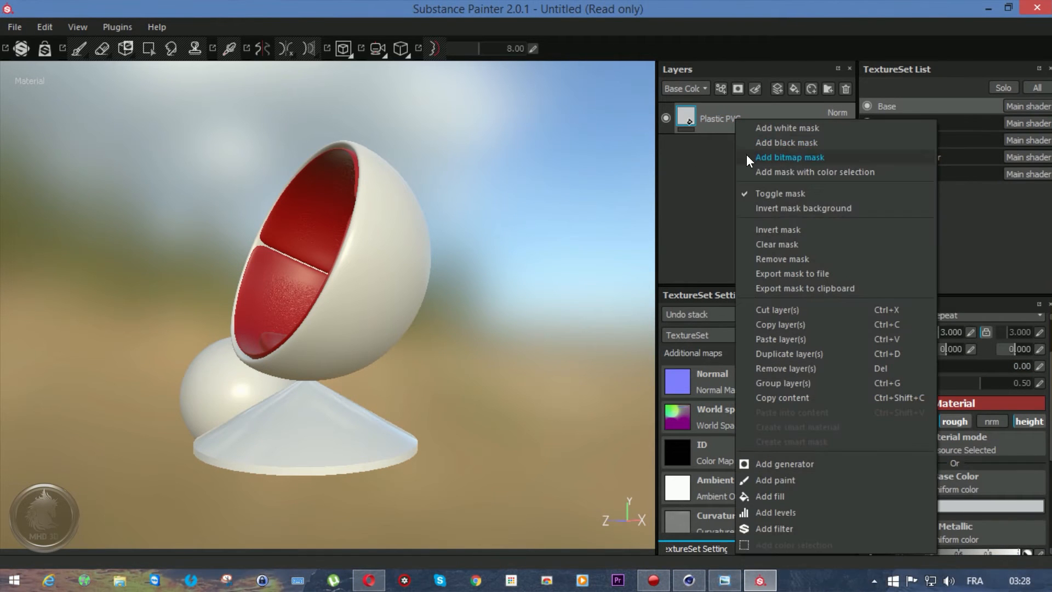
{"action": "left_click", "coordinate": [775, 322]}
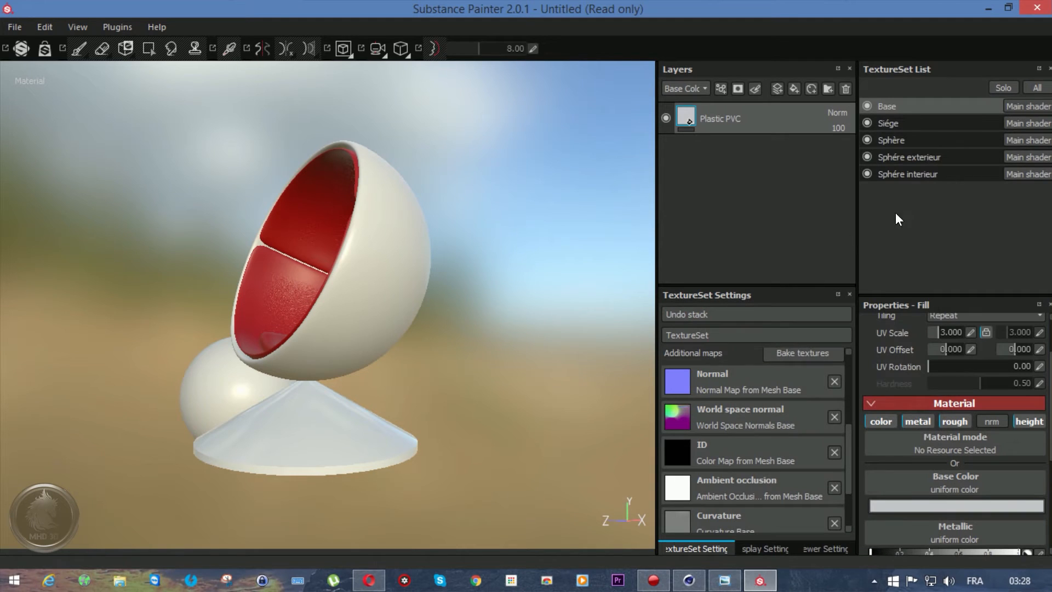
{"action": "left_click", "coordinate": [894, 156]}
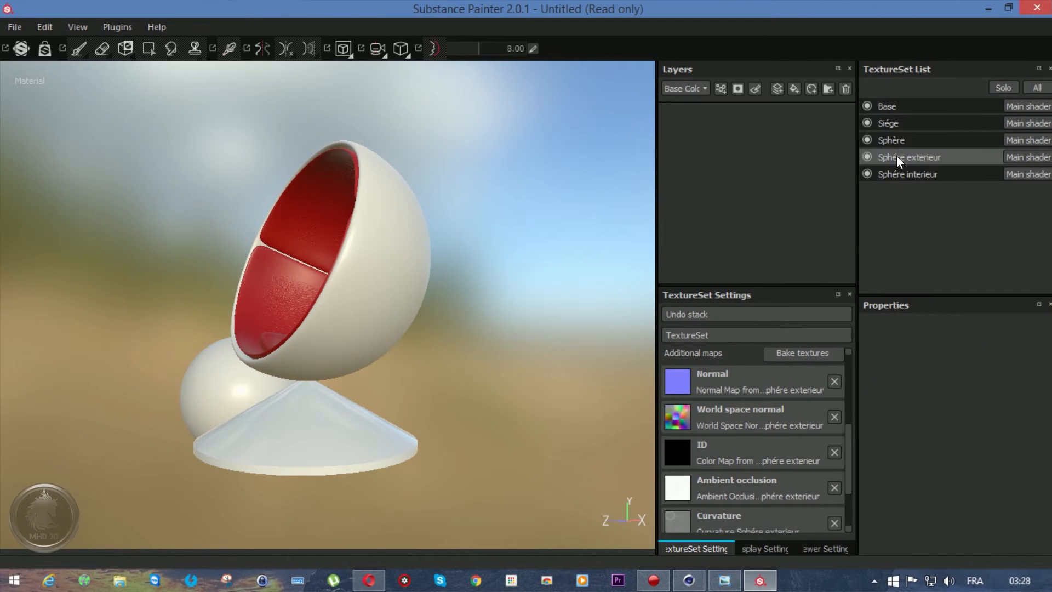
{"action": "right_click", "coordinate": [770, 120]}
{"action": "left_click", "coordinate": [795, 340]}
{"action": "left_click_drag", "start_coordinate": [430, 323], "coordinate": [367, 346], "text": "alt"}
{"action": "middle_click_drag", "start_coordinate": [289, 332], "coordinate": [453, 338], "text": "alt"}
{"action": "left_click_drag", "start_coordinate": [253, 340], "coordinate": [317, 353], "text": "alt"}
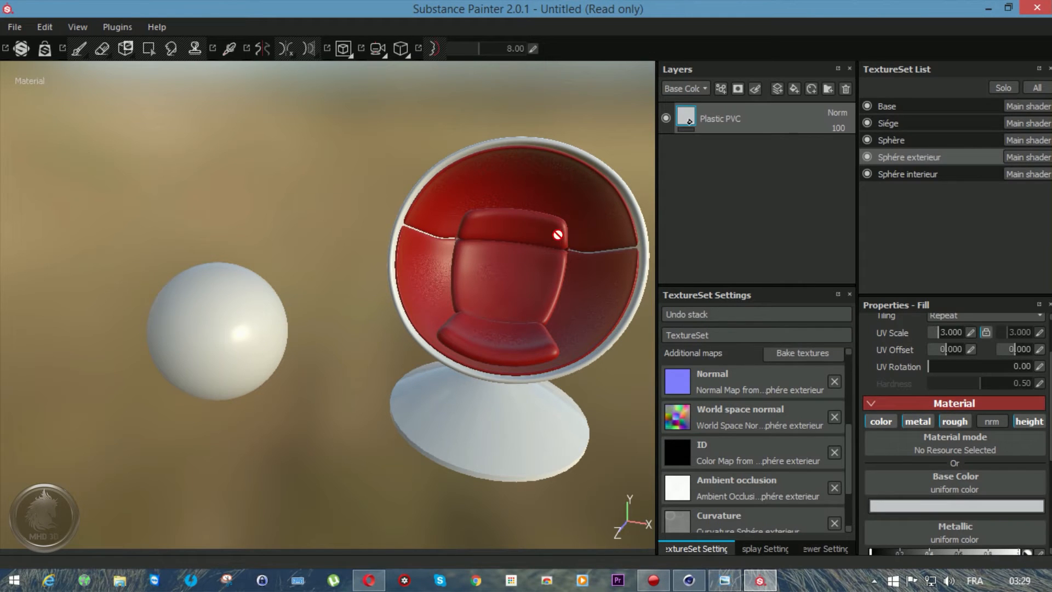
Isolate the Sphère texture set in the viewport and apply the Steel parkerized material to it.
{"action": "left_click", "coordinate": [888, 141]}
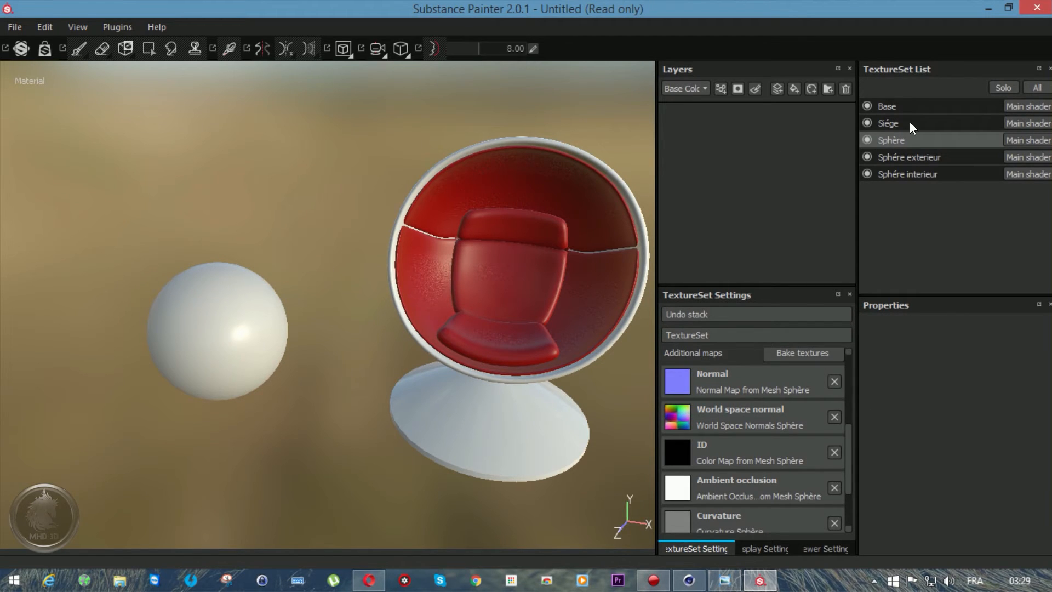
{"action": "left_click", "coordinate": [991, 90]}
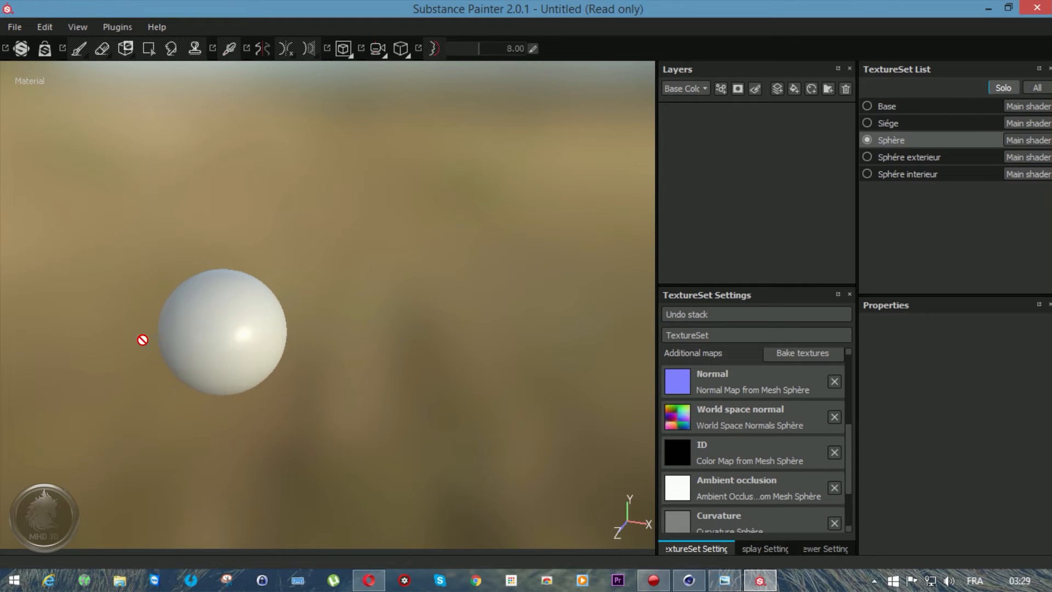
{"action": "scroll", "coordinate": [141, 340], "scroll_direction": "up", "scroll_amount": 2}
{"action": "left_click_drag", "start_coordinate": [157, 313], "coordinate": [180, 312], "text": "alt"}
{"action": "middle_click_drag", "start_coordinate": [205, 309], "coordinate": [350, 296], "text": "alt"}
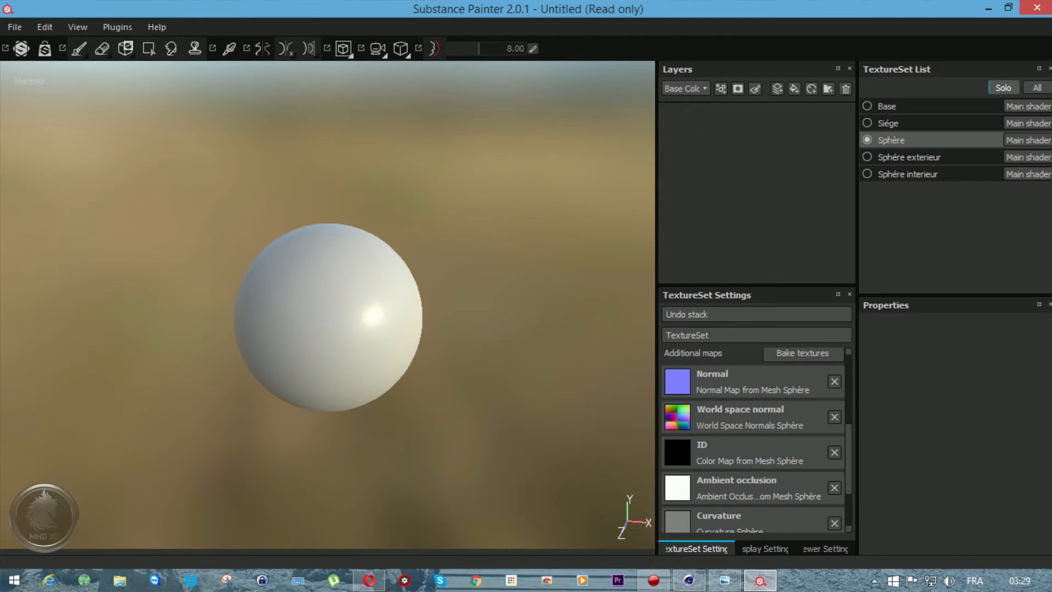
{"action": "left_click_drag", "start_coordinate": [1051, 230], "coordinate": [751, 143]}
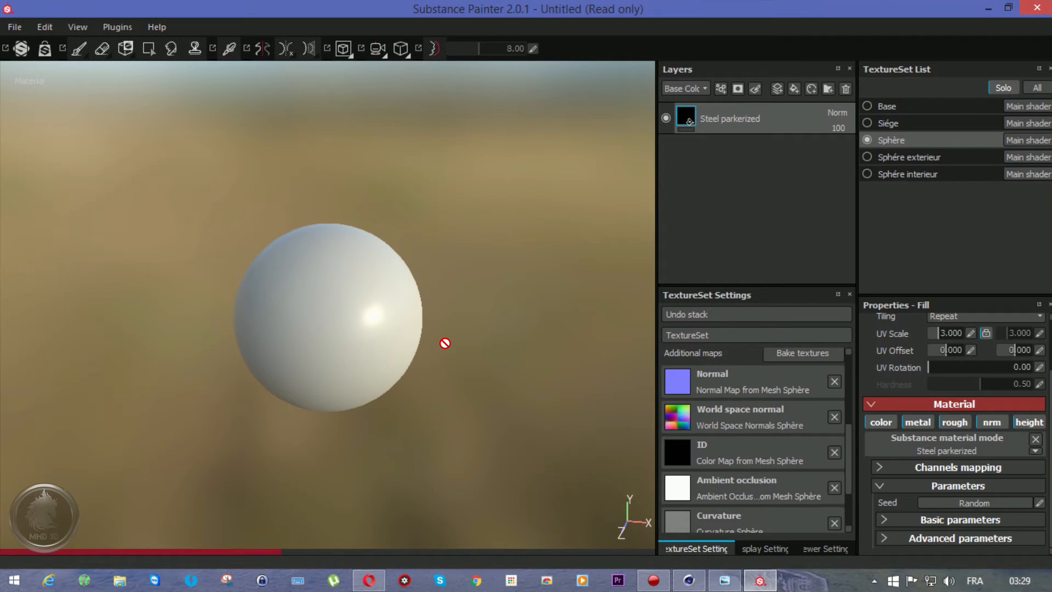
Try the Titanium and Steel Plates materials on the Sphère's fill layer and restore Steel parkerized.
{"action": "scroll", "coordinate": [314, 368], "scroll_direction": "up", "scroll_amount": 5}
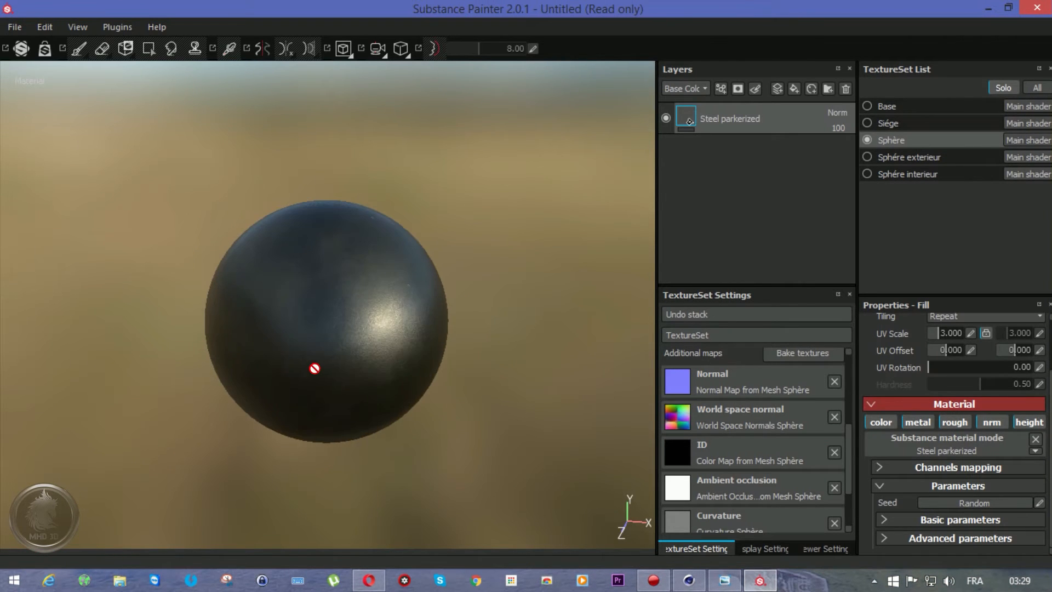
{"action": "scroll", "coordinate": [315, 368], "scroll_direction": "up", "scroll_amount": 3}
{"action": "scroll", "coordinate": [315, 368], "scroll_direction": "down", "scroll_amount": 6}
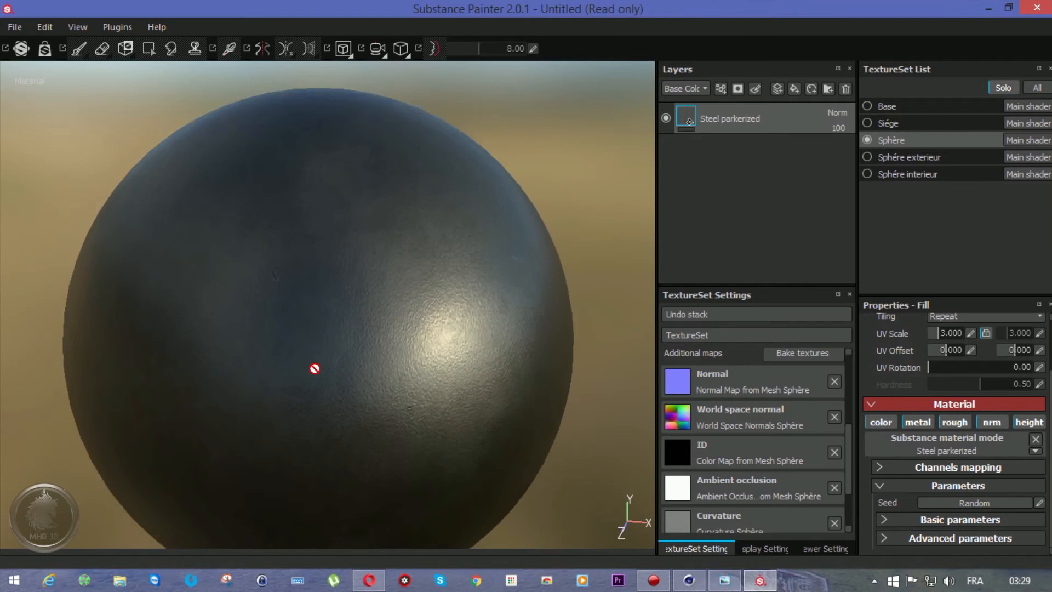
{"action": "mouse_move", "coordinate": [410, 357]}
{"action": "left_mouse_down", "text": "alt"}
{"action": "mouse_move", "coordinate": [364, 356]}
{"action": "mouse_move", "coordinate": [380, 364]}
{"action": "mouse_move", "coordinate": [379, 379]}
{"action": "mouse_move", "coordinate": [289, 307]}
{"action": "mouse_move", "coordinate": [397, 364]}
{"action": "left_mouse_up", "text": "alt"}
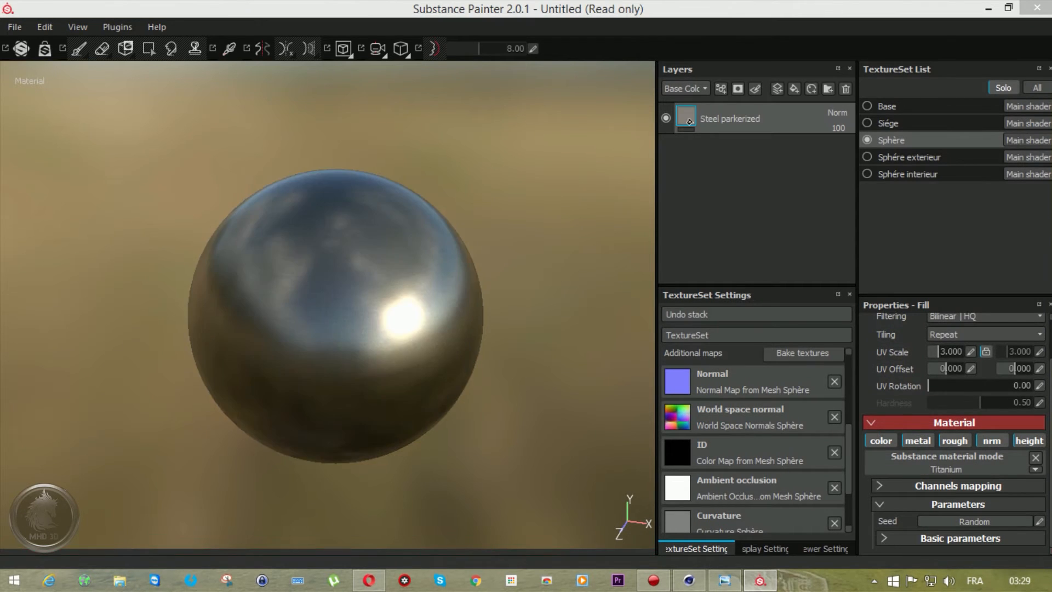
{"action": "left_click_drag", "start_coordinate": [1051, 233], "coordinate": [827, 217]}
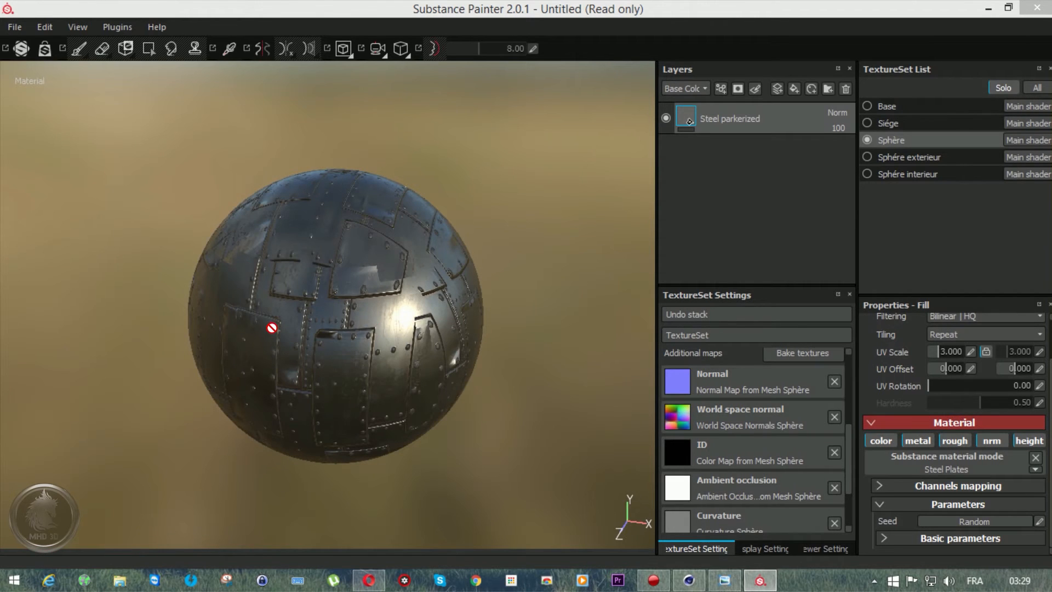
{"action": "scroll", "coordinate": [272, 328], "scroll_direction": "up", "scroll_amount": 5}
{"action": "scroll", "coordinate": [271, 327], "scroll_direction": "down", "scroll_amount": 5}
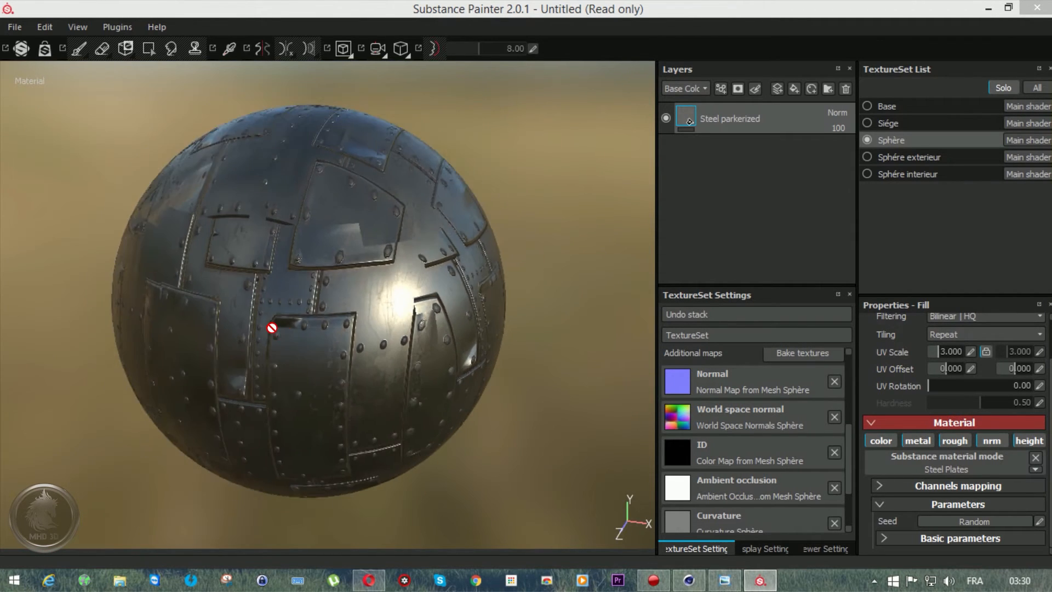
{"action": "left_click_drag", "start_coordinate": [310, 316], "coordinate": [354, 318], "text": "alt"}
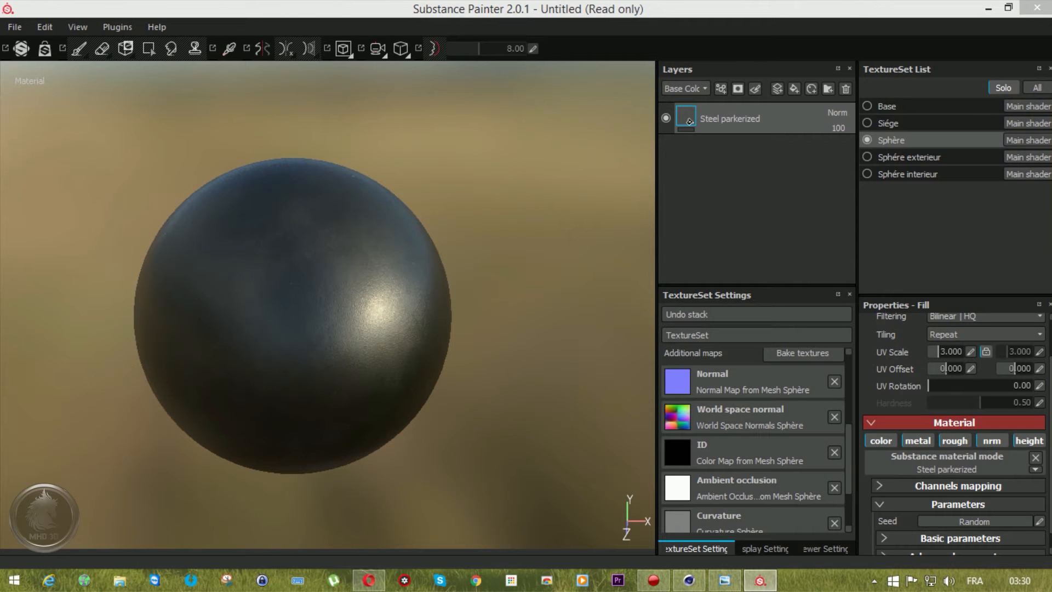
Add the Titanium material as a new layer above Steel parkerized and give it a black mask.
{"action": "left_click_drag", "start_coordinate": [1030, 175], "coordinate": [714, 103]}
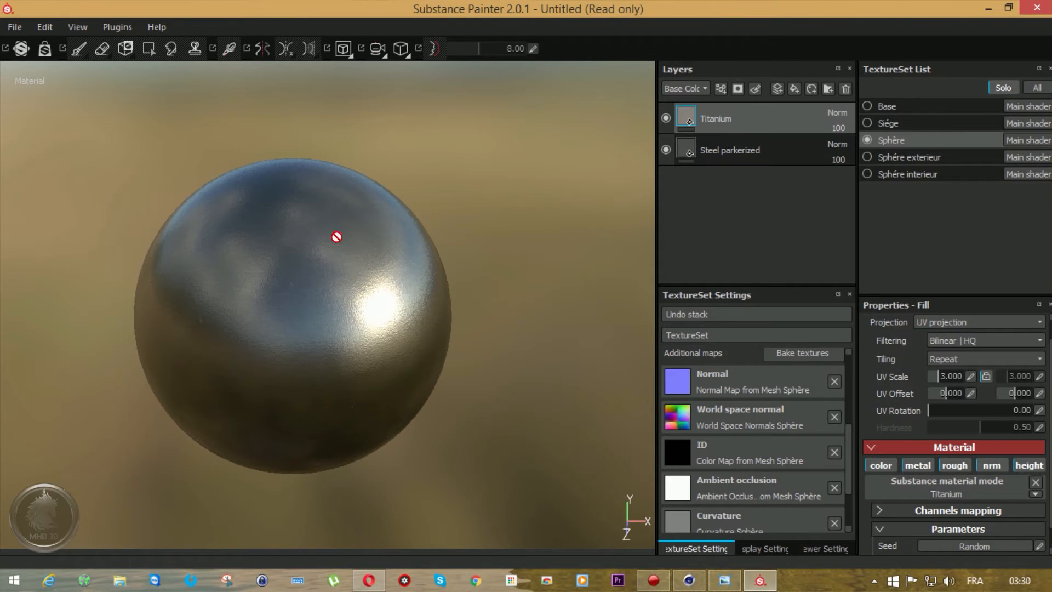
{"action": "right_click", "coordinate": [719, 122]}
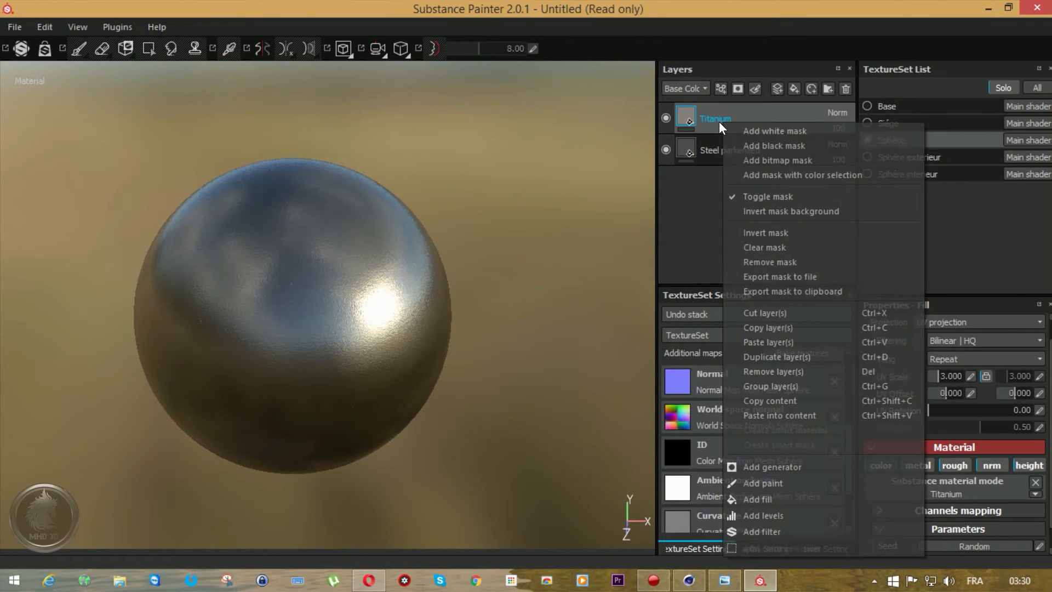
{"action": "left_click", "coordinate": [754, 145]}
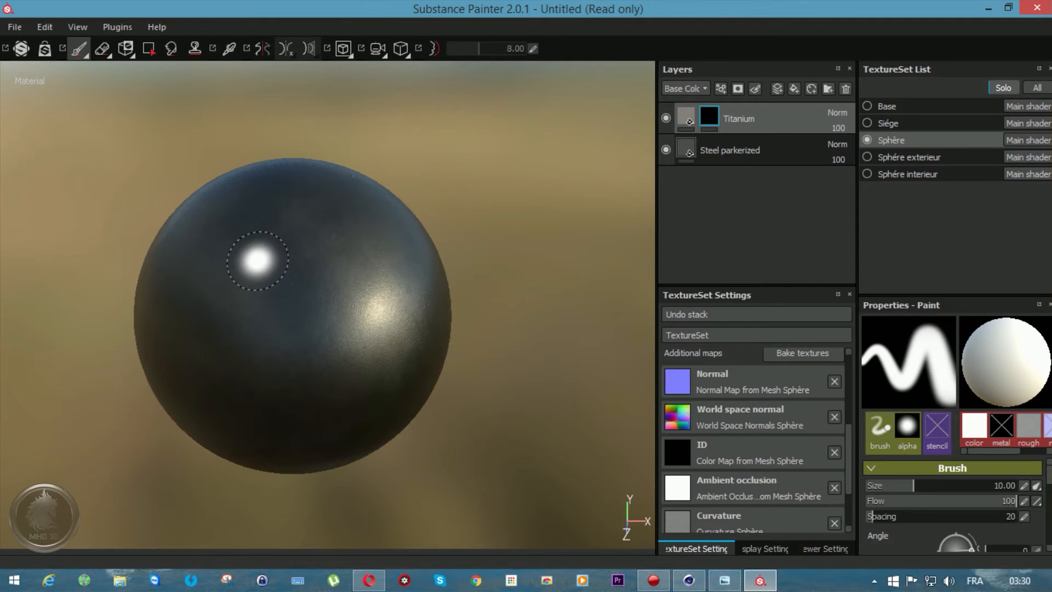
Paint test strokes on the Titanium layer's mask to reveal the material on the sphere, and undo them.
{"action": "mouse_move", "coordinate": [259, 231]}
{"action": "left_mouse_down"}
{"action": "mouse_move", "coordinate": [350, 318]}
{"action": "mouse_move", "coordinate": [296, 375]}
{"action": "mouse_move", "coordinate": [263, 391]}
{"action": "left_mouse_up"}
{"action": "scroll", "coordinate": [264, 392], "scroll_direction": "up", "scroll_amount": 5}
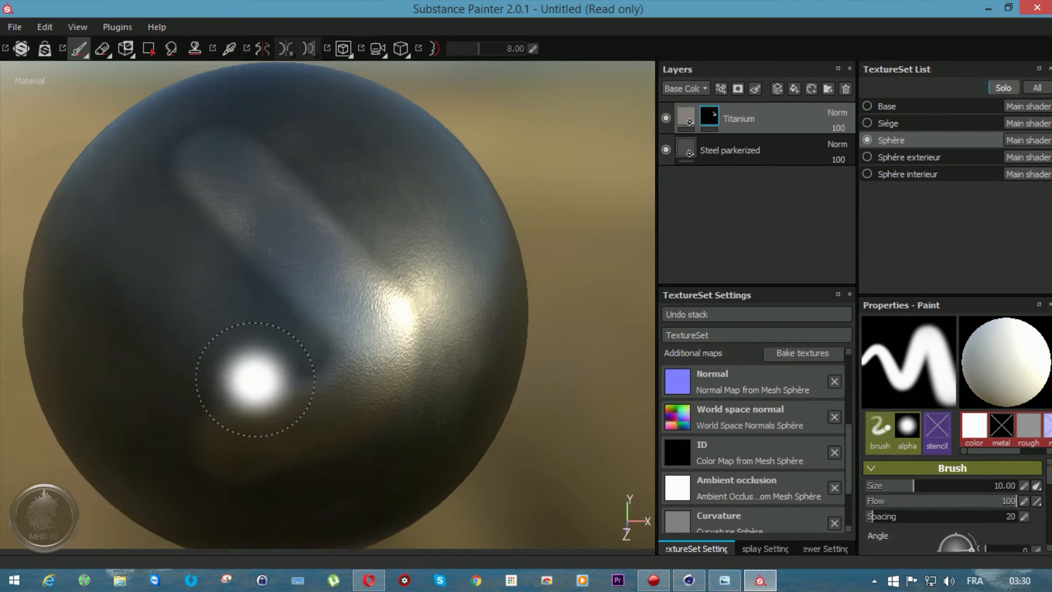
{"action": "mouse_move", "coordinate": [395, 225]}
{"action": "left_mouse_down"}
{"action": "mouse_move", "coordinate": [446, 305]}
{"action": "mouse_move", "coordinate": [380, 418]}
{"action": "mouse_move", "coordinate": [225, 483]}
{"action": "mouse_move", "coordinate": [137, 333]}
{"action": "left_mouse_up"}
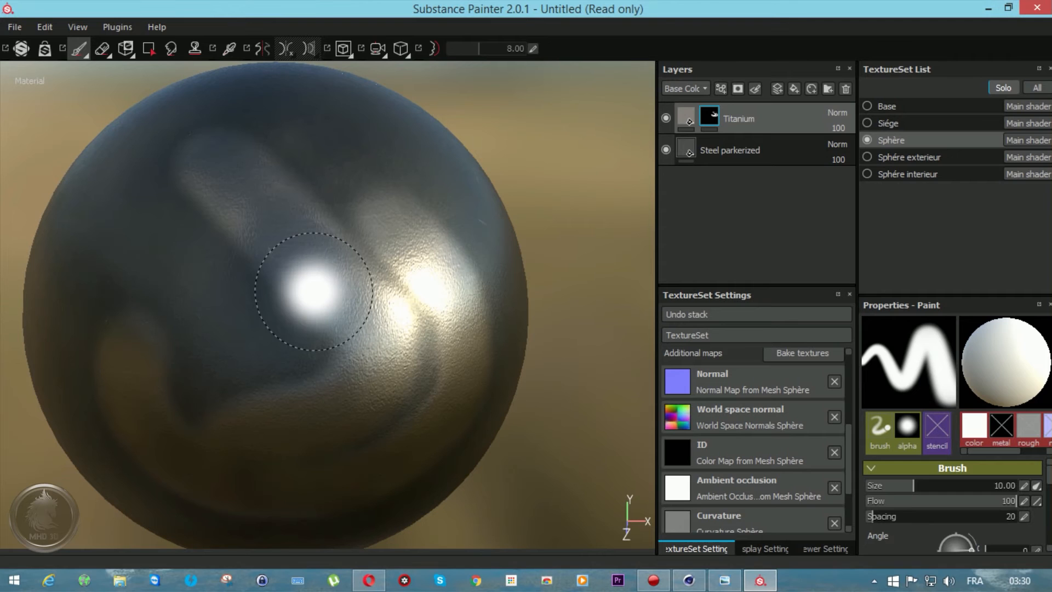
{"action": "key", "text": "ctrl"}
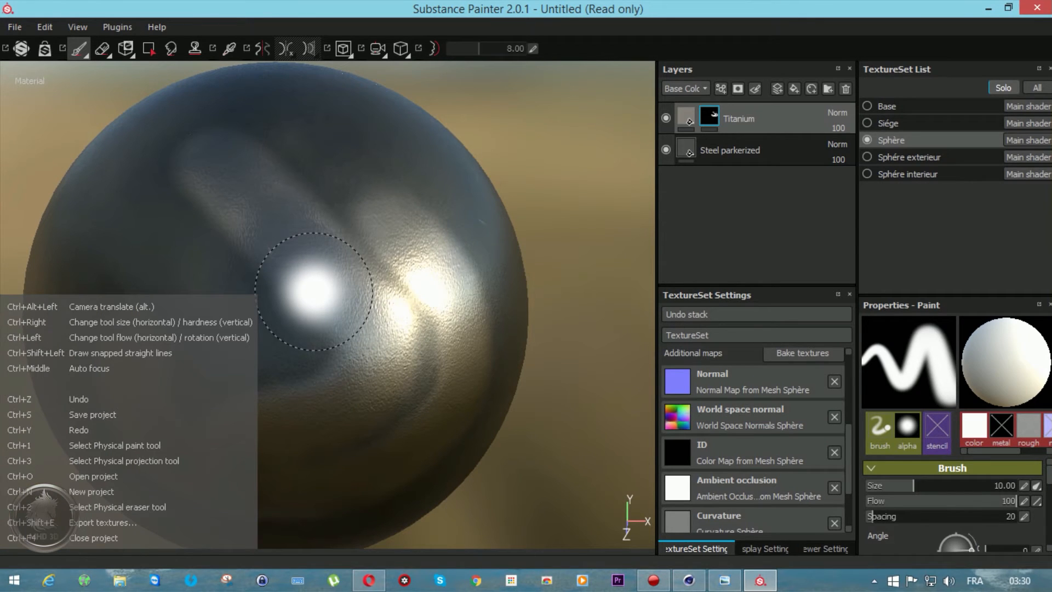
{"action": "key", "text": "ctrl+z"}
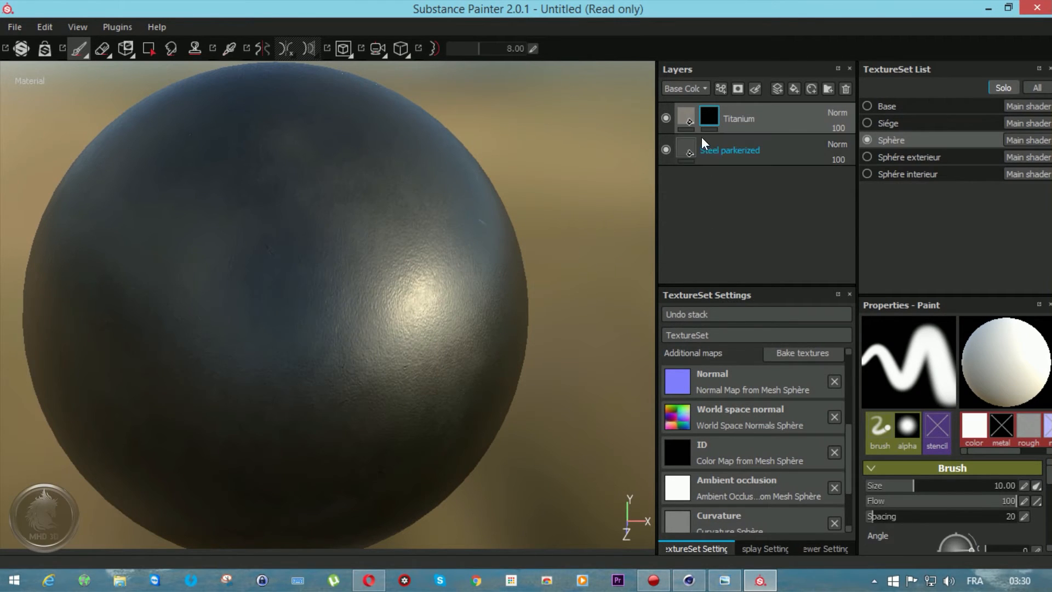
Add a generator to the Titanium layer's black mask and load MG Dirt into it.
{"action": "right_click", "coordinate": [705, 116]}
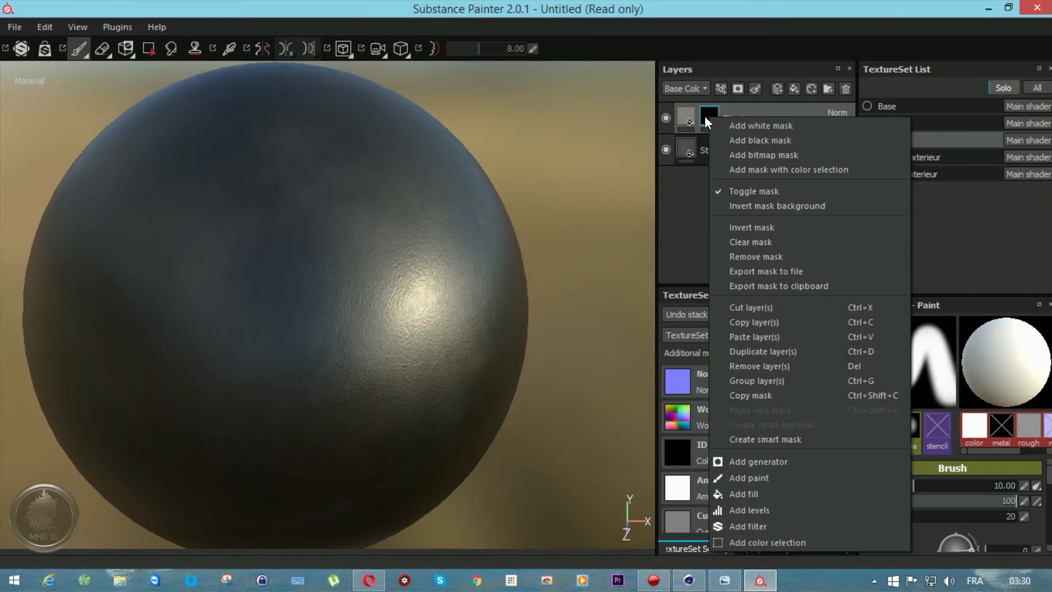
{"action": "left_click", "coordinate": [771, 463]}
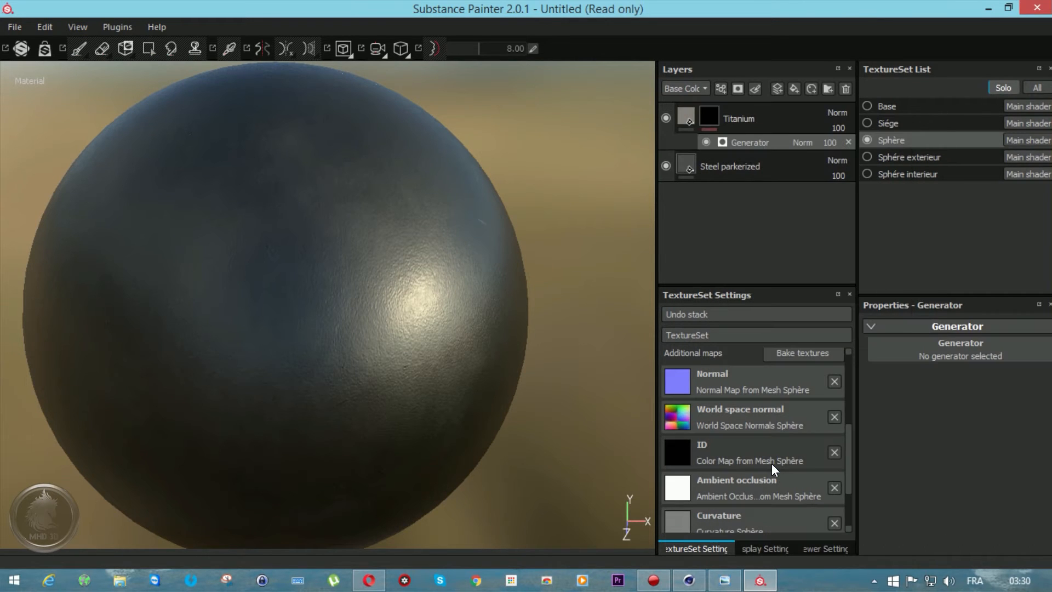
{"action": "left_click", "coordinate": [958, 351]}
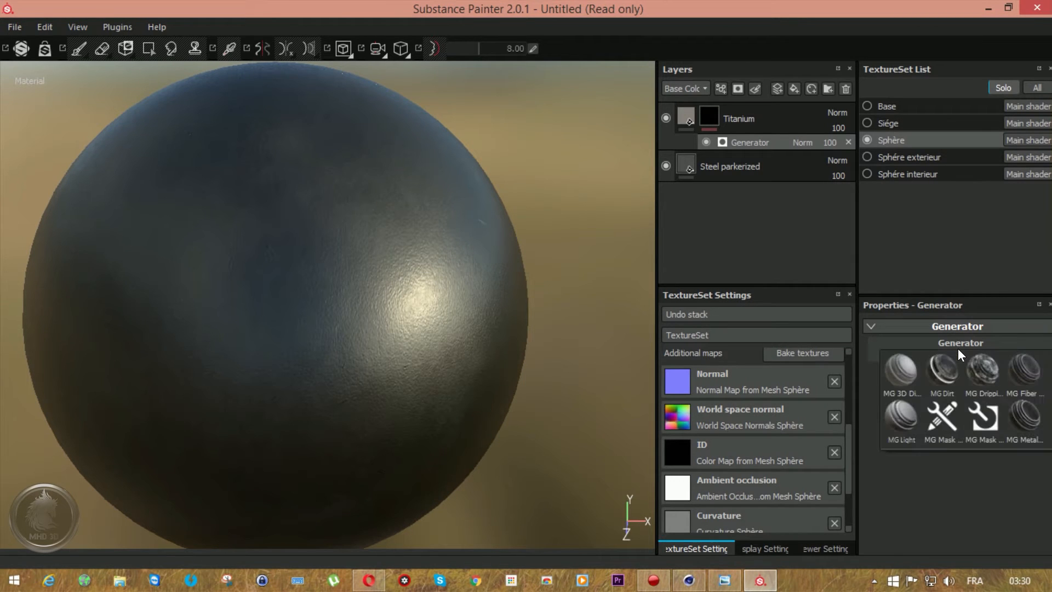
{"action": "mouse_move", "coordinate": [933, 362]}
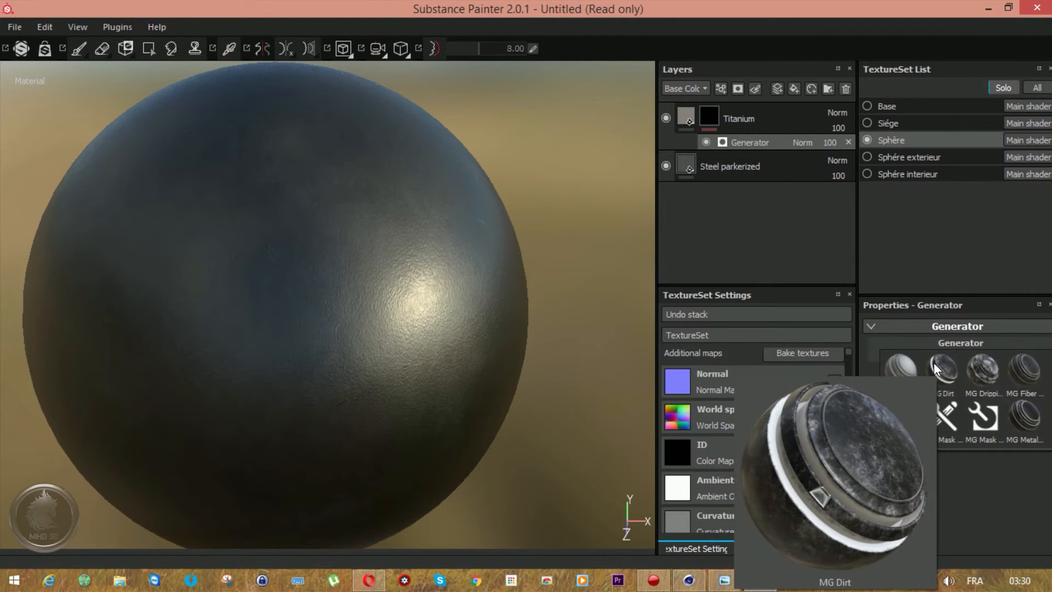
{"action": "left_click", "coordinate": [933, 362]}
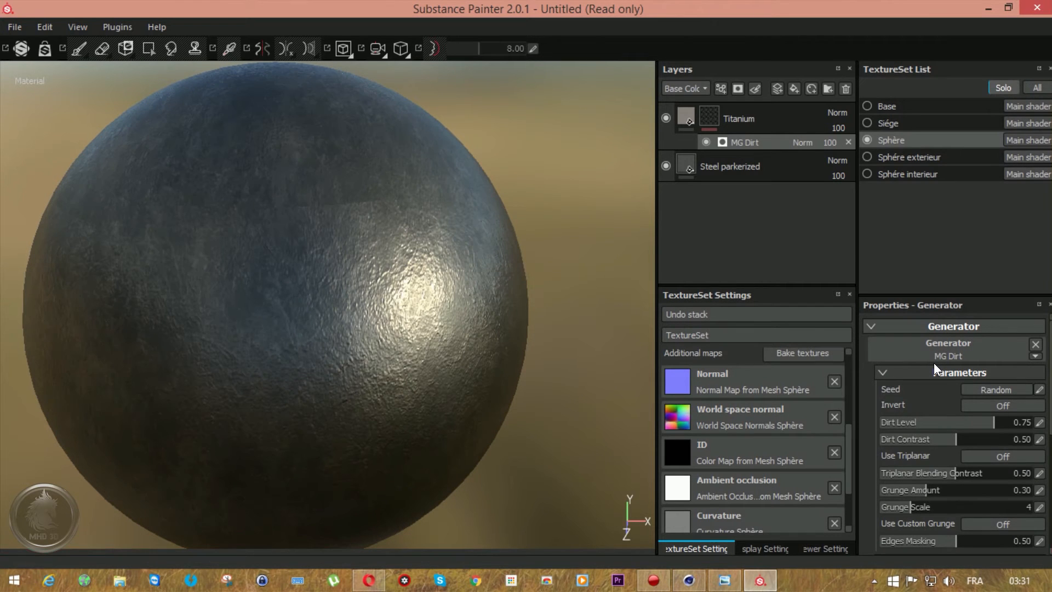
{"action": "left_click_drag", "start_coordinate": [385, 360], "coordinate": [429, 359], "text": "alt"}
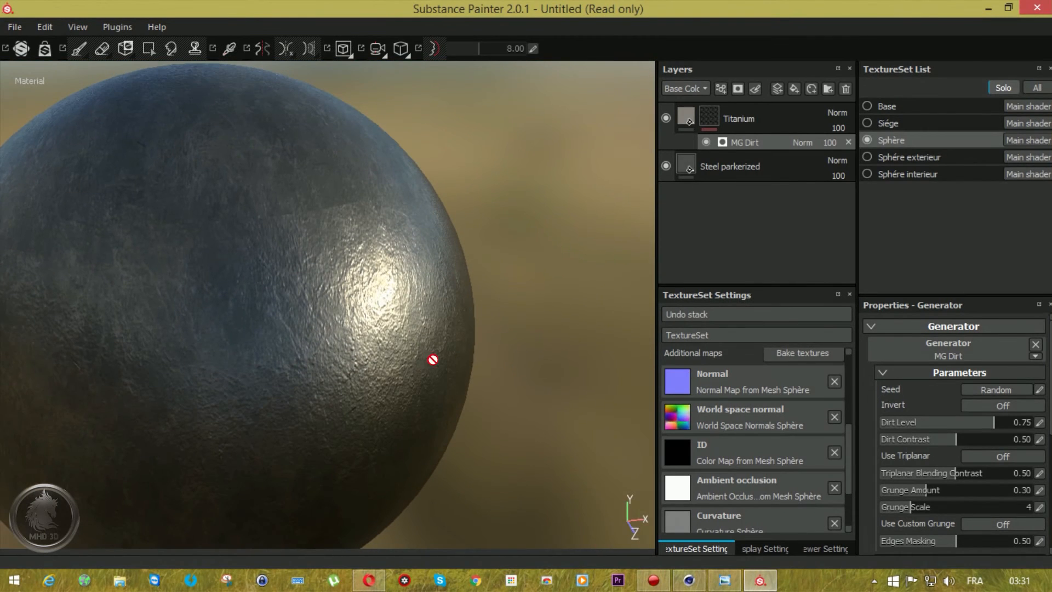
Try the MG Dripping Rust, MG Fiber Glass Edge Wear and MG Light generators on the Titanium mask.
{"action": "left_click", "coordinate": [918, 354]}
{"action": "left_click", "coordinate": [976, 364]}
{"action": "left_click_drag", "start_coordinate": [341, 339], "coordinate": [383, 291], "text": "alt"}
{"action": "scroll", "coordinate": [290, 360], "scroll_direction": "up", "scroll_amount": 2}
{"action": "scroll", "coordinate": [291, 359], "scroll_direction": "down", "scroll_amount": 4}
{"action": "left_click", "coordinate": [951, 350]}
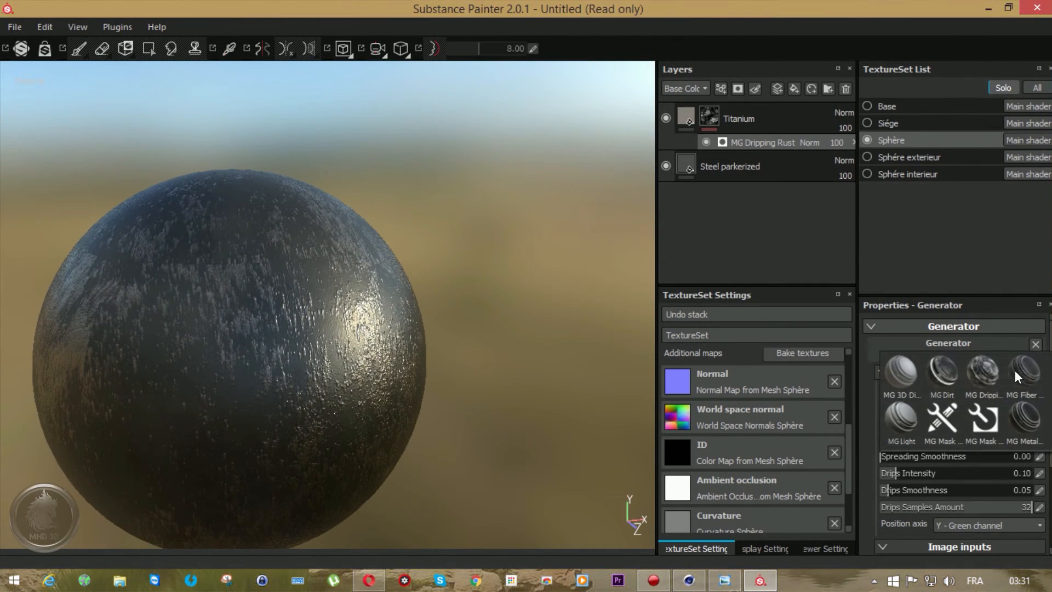
{"action": "left_click", "coordinate": [510, 378]}
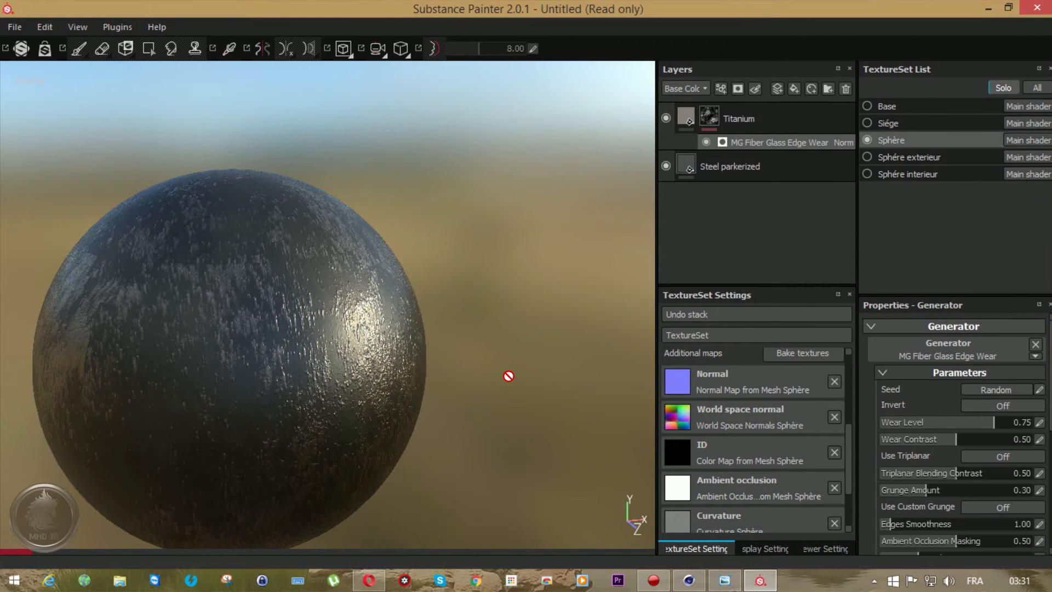
{"action": "left_click", "coordinate": [955, 354]}
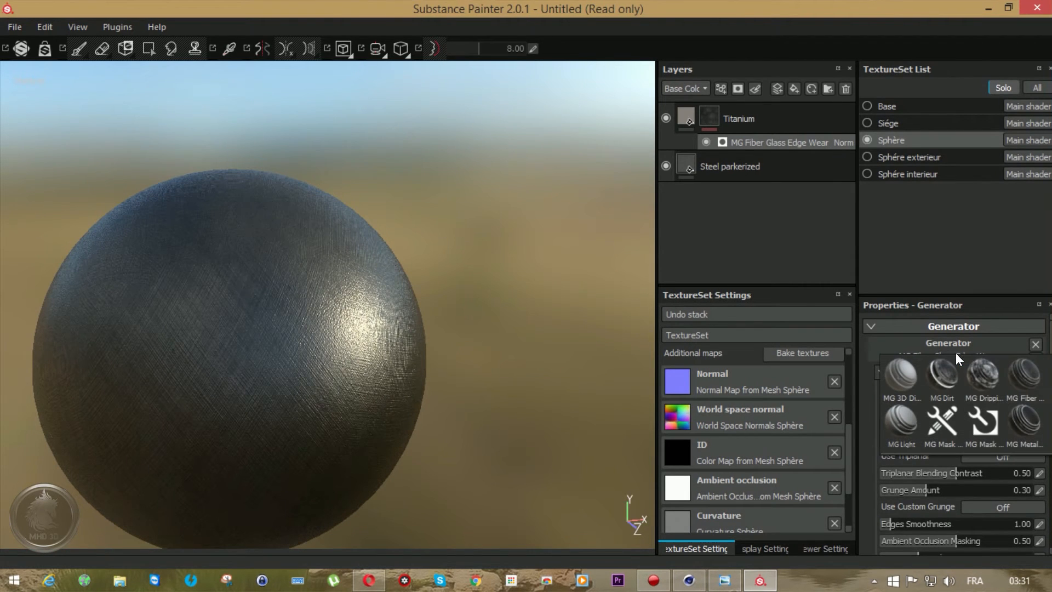
{"action": "left_click", "coordinate": [891, 408]}
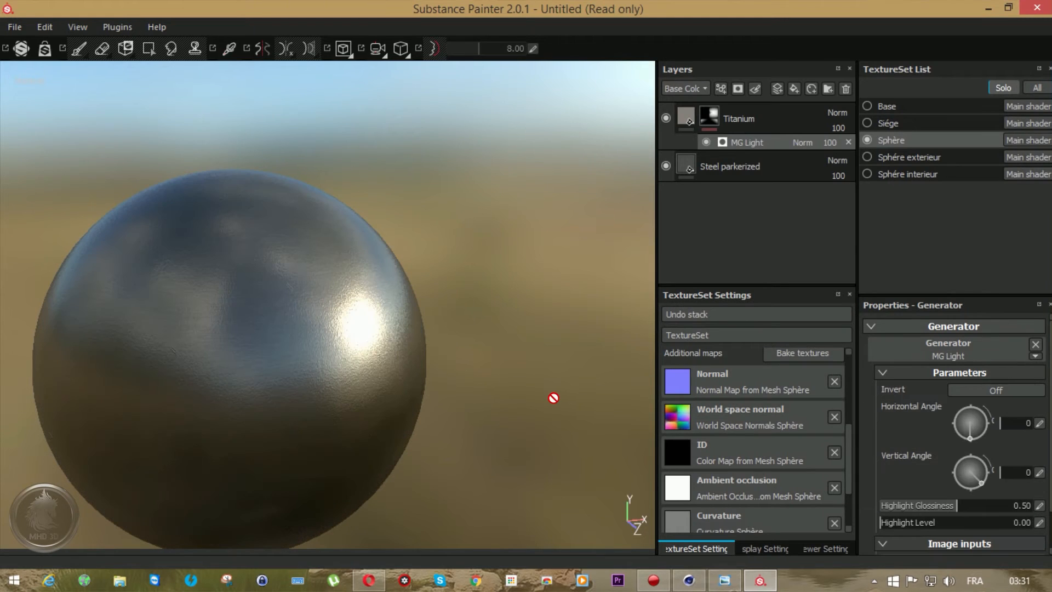
Switch the Titanium mask's generator to MG Metal Edge Wear and inspect its effect and parameters.
{"action": "left_click", "coordinate": [959, 350]}
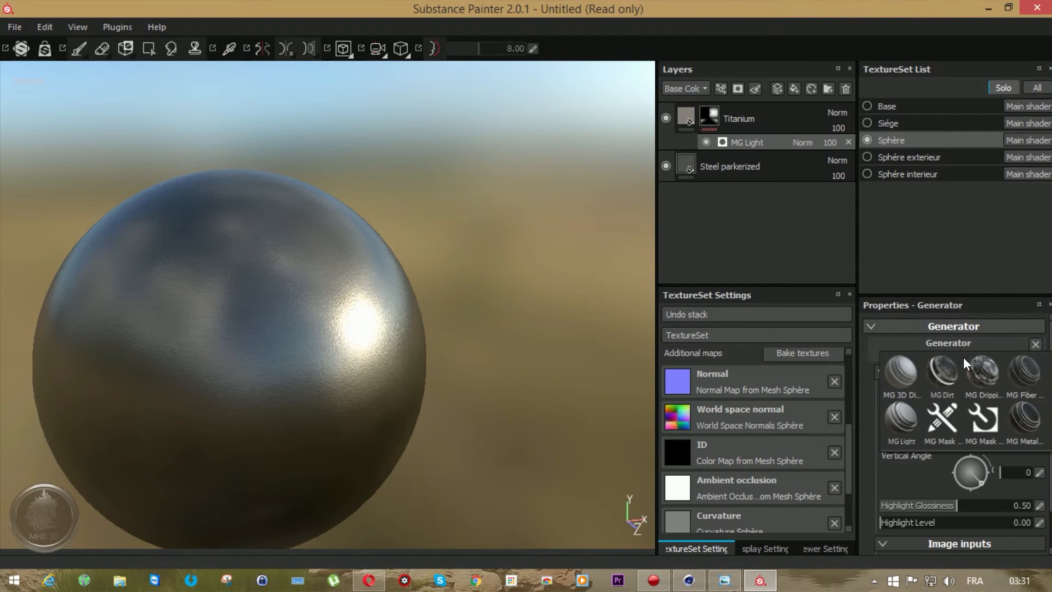
{"action": "left_click", "coordinate": [1011, 408]}
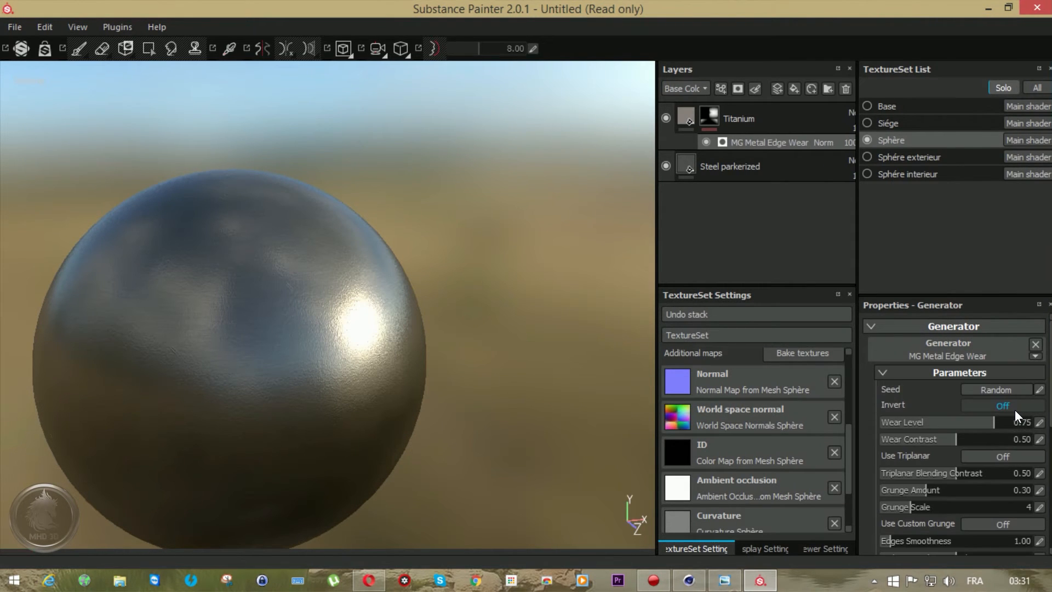
{"action": "left_click_drag", "start_coordinate": [548, 394], "coordinate": [488, 404], "text": "alt"}
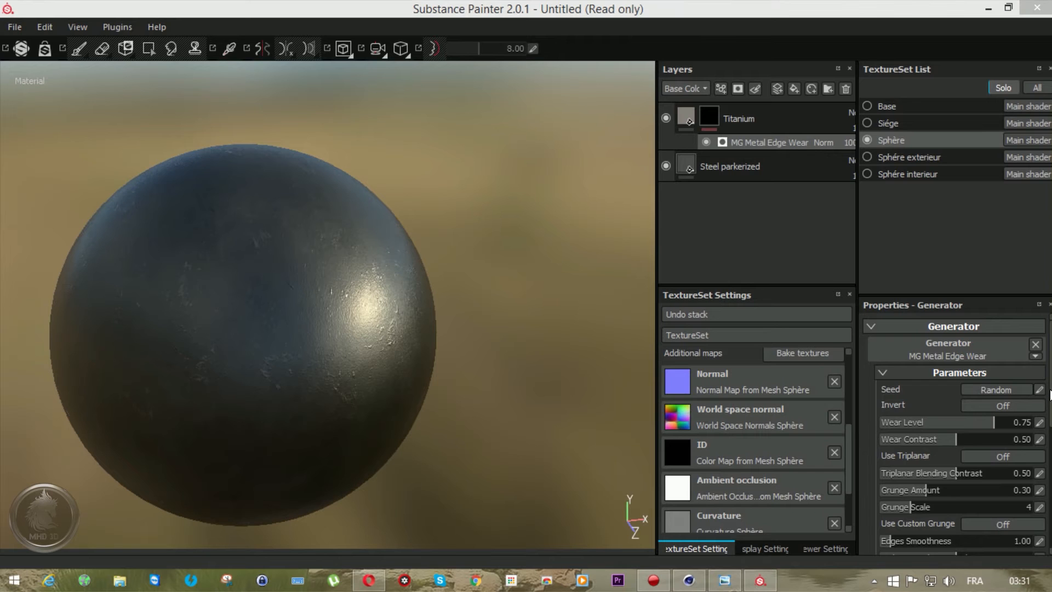
{"action": "scroll", "coordinate": [1048, 392], "scroll_direction": "down", "scroll_amount": 1}
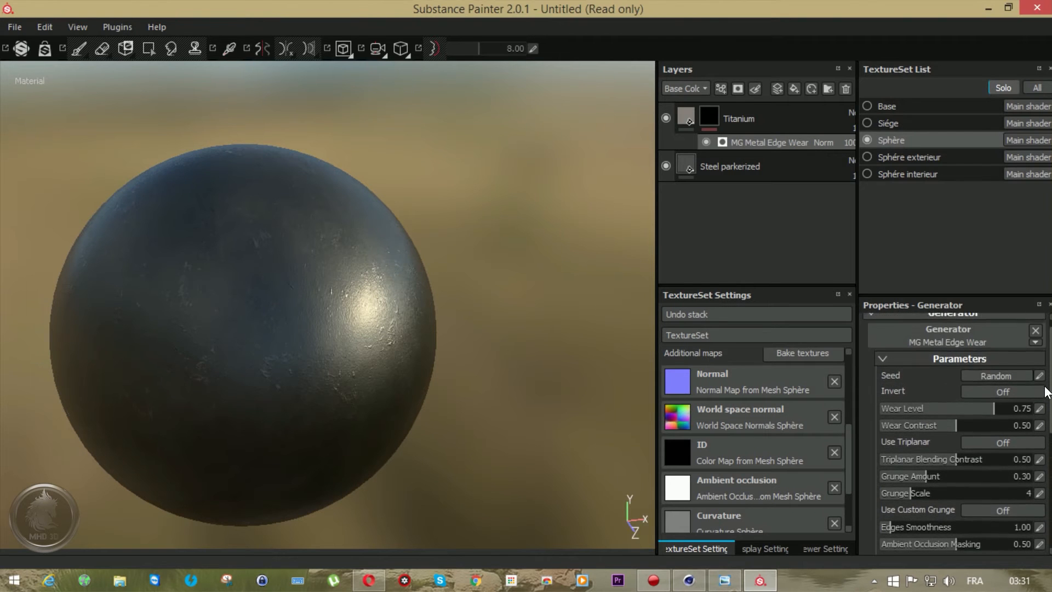
{"action": "scroll", "coordinate": [1047, 391], "scroll_direction": "up", "scroll_amount": 1}
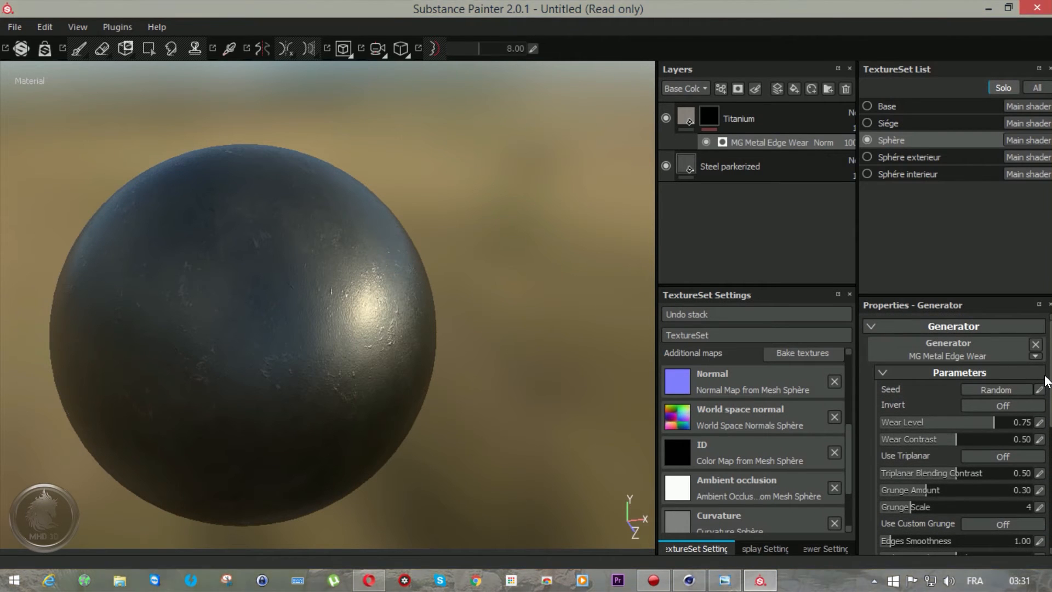
Test inverting the MG Metal Edge Wear mask, leave Invert off, and set the Wear Level to 0.91.
{"action": "left_click", "coordinate": [1007, 405]}
{"action": "left_click_drag", "start_coordinate": [988, 428], "coordinate": [1032, 427]}
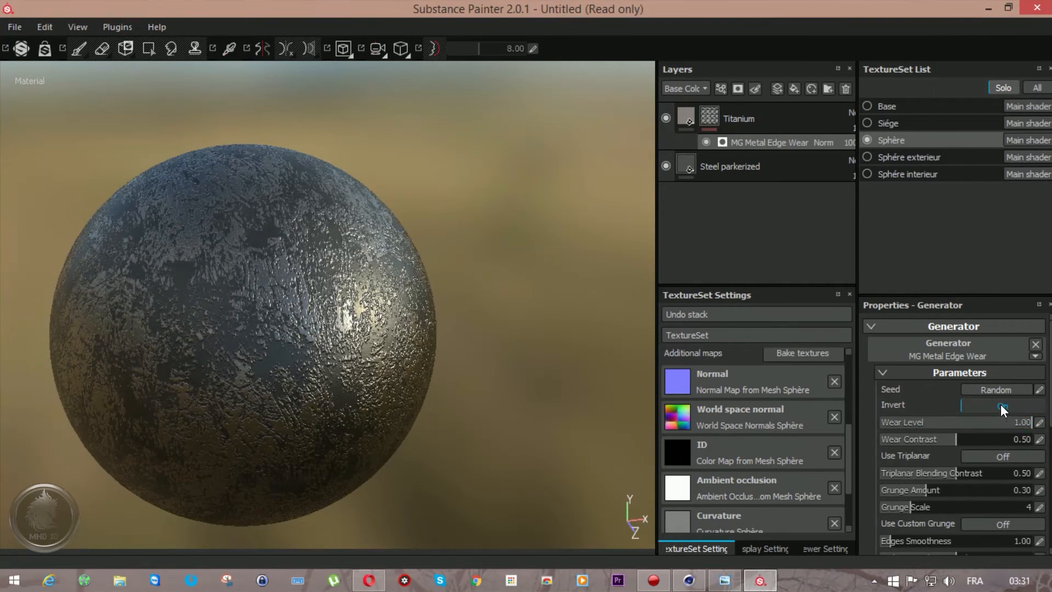
{"action": "left_click", "coordinate": [1000, 406]}
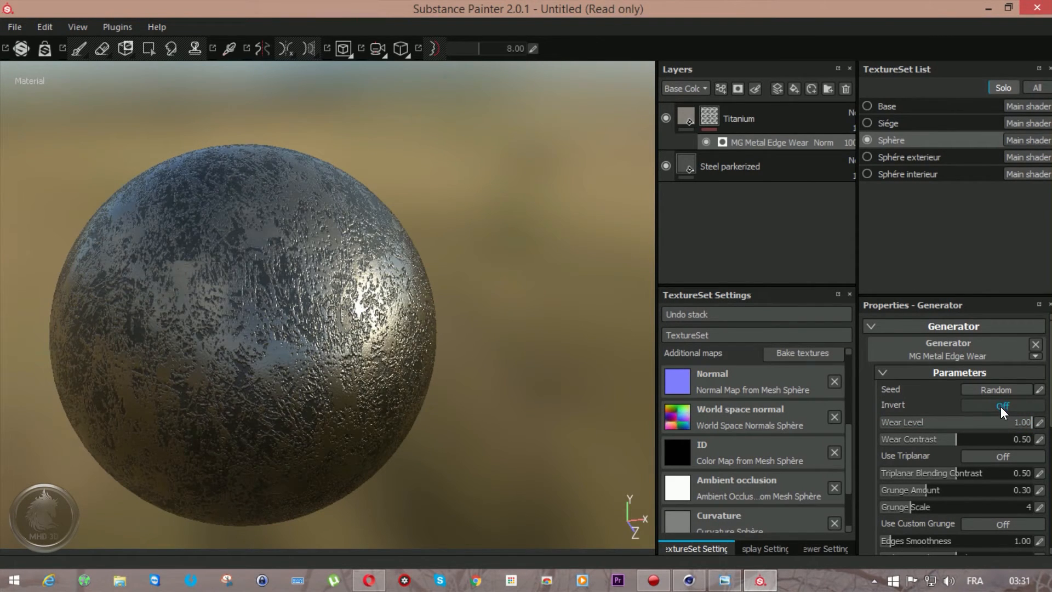
{"action": "mouse_move", "coordinate": [1006, 420]}
{"action": "left_mouse_down"}
{"action": "mouse_move", "coordinate": [996, 420]}
{"action": "mouse_move", "coordinate": [1009, 422]}
{"action": "left_mouse_up"}
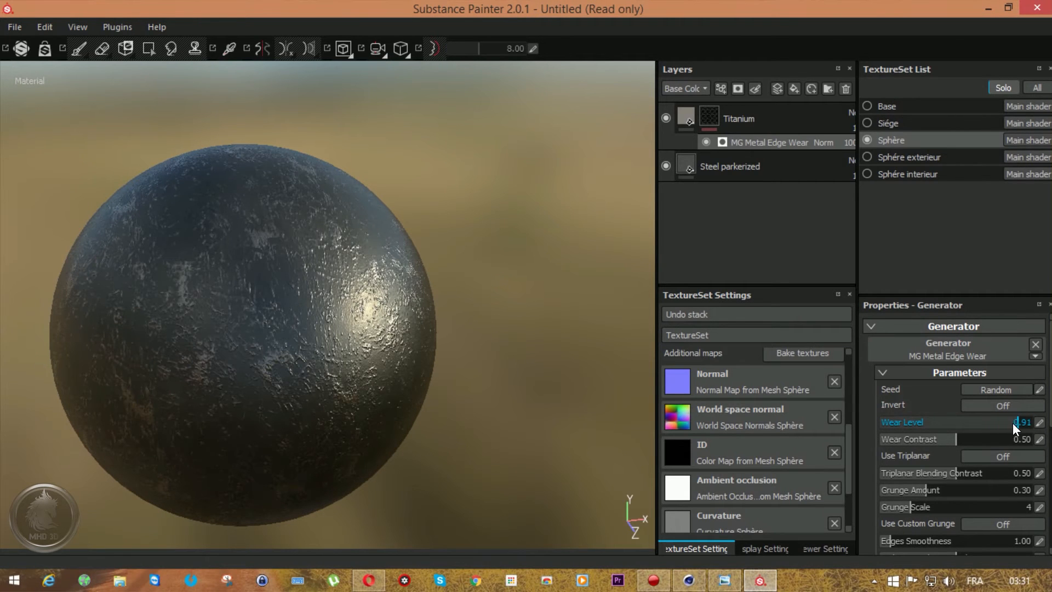
{"action": "left_click", "coordinate": [318, 368]}
{"action": "key", "text": "alt"}
{"action": "mouse_move", "coordinate": [357, 352]}
{"action": "left_mouse_down", "text": "alt"}
{"action": "mouse_move", "coordinate": [403, 312]}
{"action": "mouse_move", "coordinate": [243, 332]}
{"action": "mouse_move", "coordinate": [244, 345]}
{"action": "mouse_move", "coordinate": [340, 357]}
{"action": "left_mouse_up", "text": "alt"}
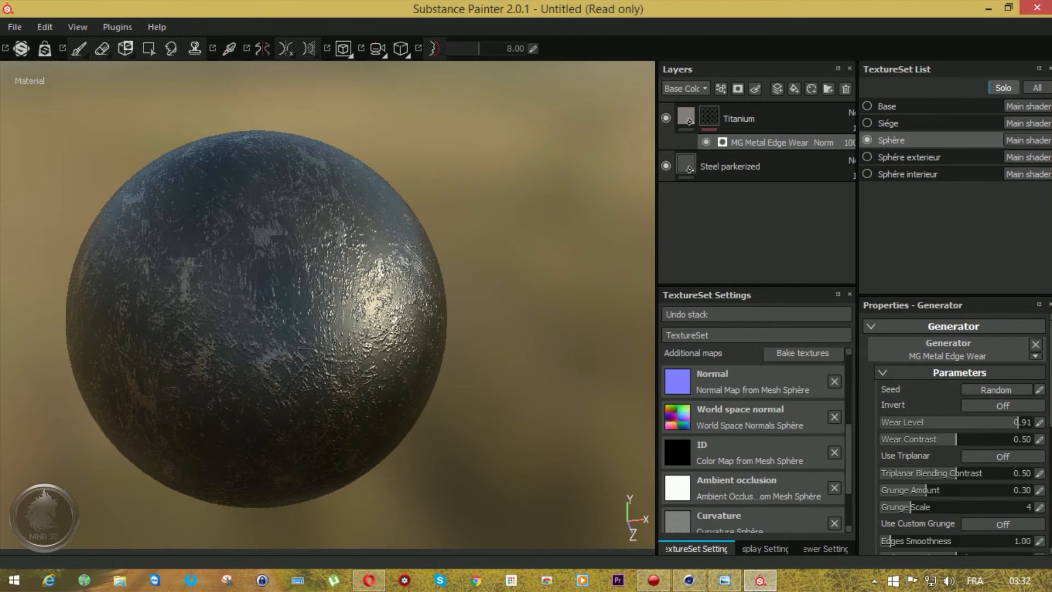
Add the Car paint material as a new layer above Titanium and give it a black mask.
{"action": "left_click_drag", "start_coordinate": [1051, 285], "coordinate": [751, 103]}
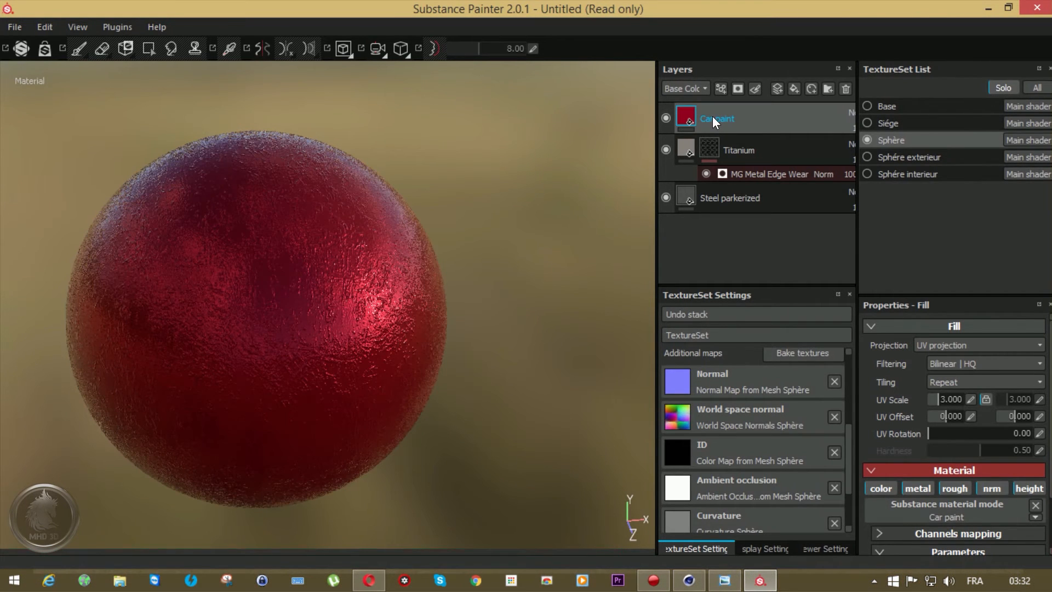
{"action": "right_click", "coordinate": [712, 116]}
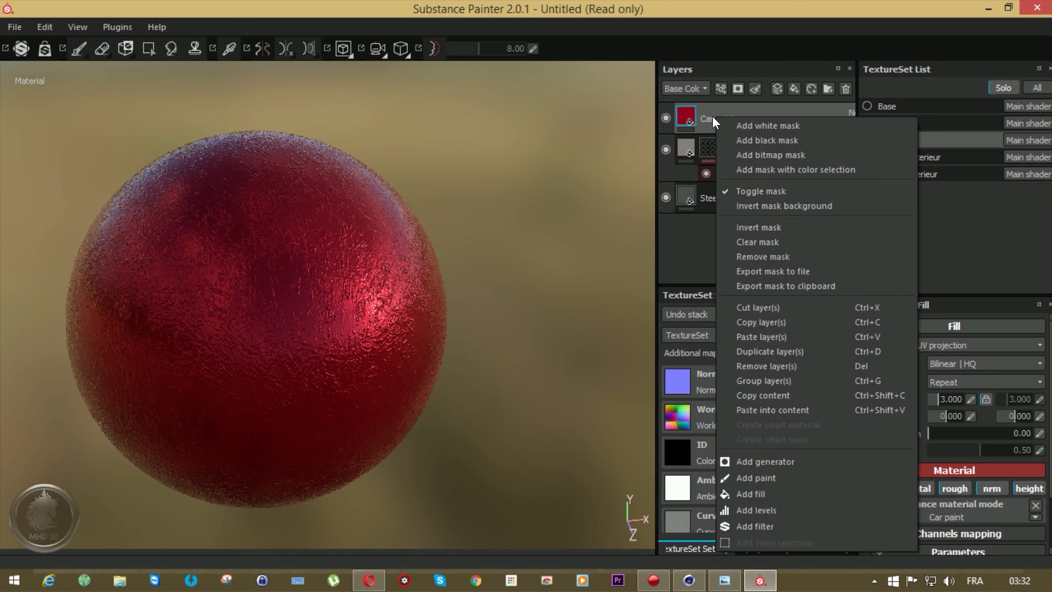
{"action": "left_click", "coordinate": [766, 140]}
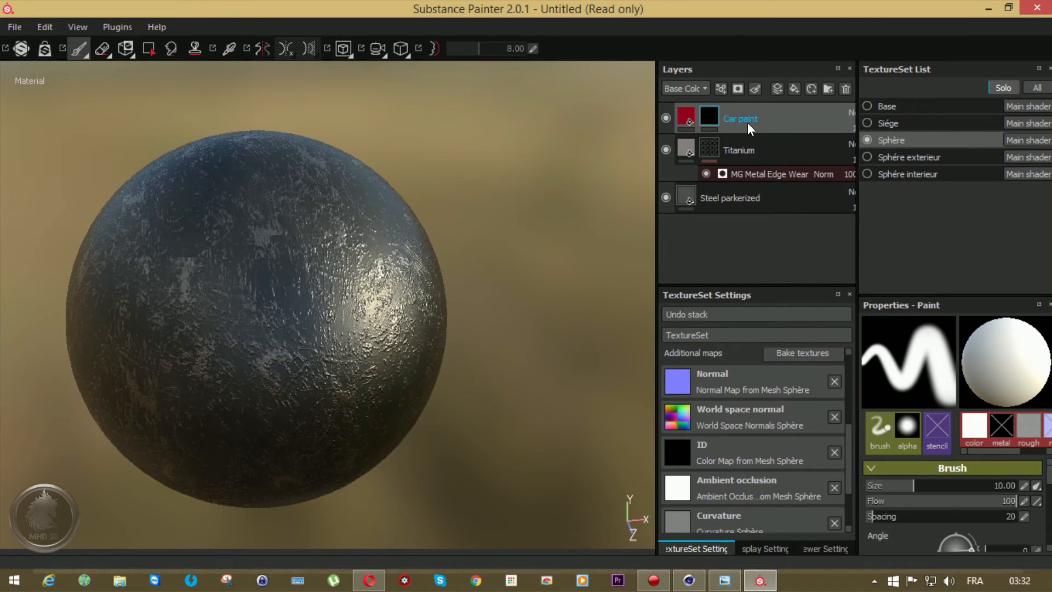
Add a generator to the Car paint layer's mask and assign MG Dirt to it.
{"action": "right_click", "coordinate": [746, 121]}
{"action": "left_click", "coordinate": [797, 465]}
{"action": "left_click", "coordinate": [949, 346]}
{"action": "left_click", "coordinate": [940, 368]}
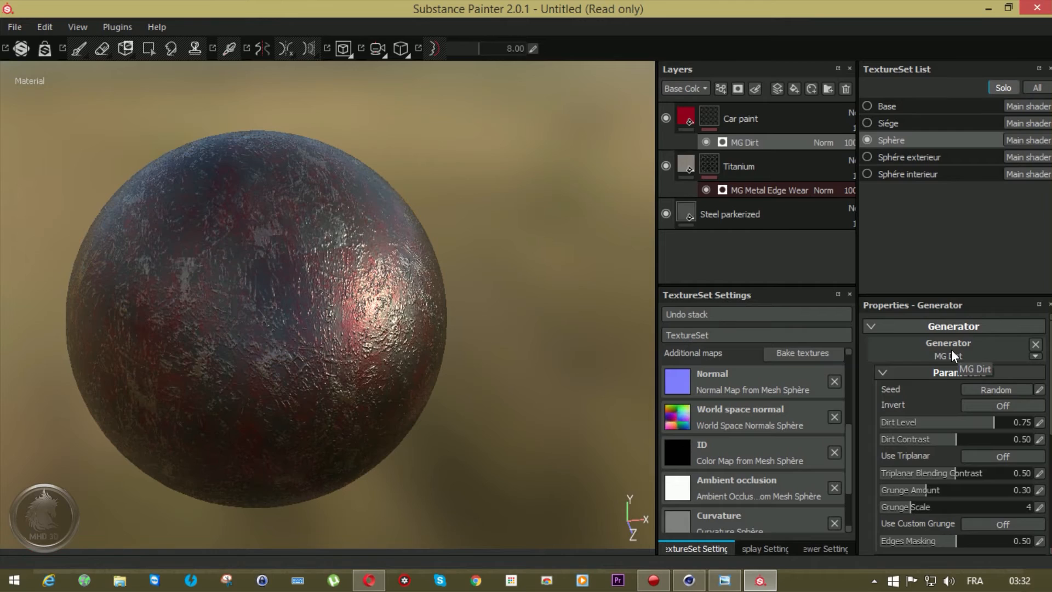
Examine the MG Dirt effect of the Car paint on the sphere up close and from several angles.
{"action": "scroll", "coordinate": [288, 351], "scroll_direction": "up", "scroll_amount": 2}
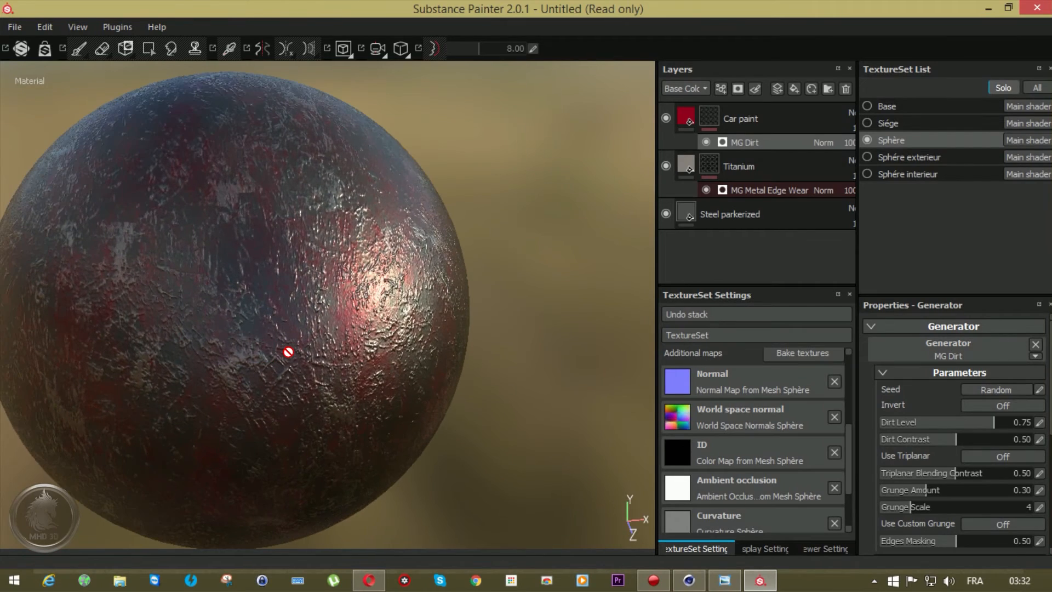
{"action": "left_click_drag", "start_coordinate": [288, 351], "coordinate": [183, 308], "text": "alt"}
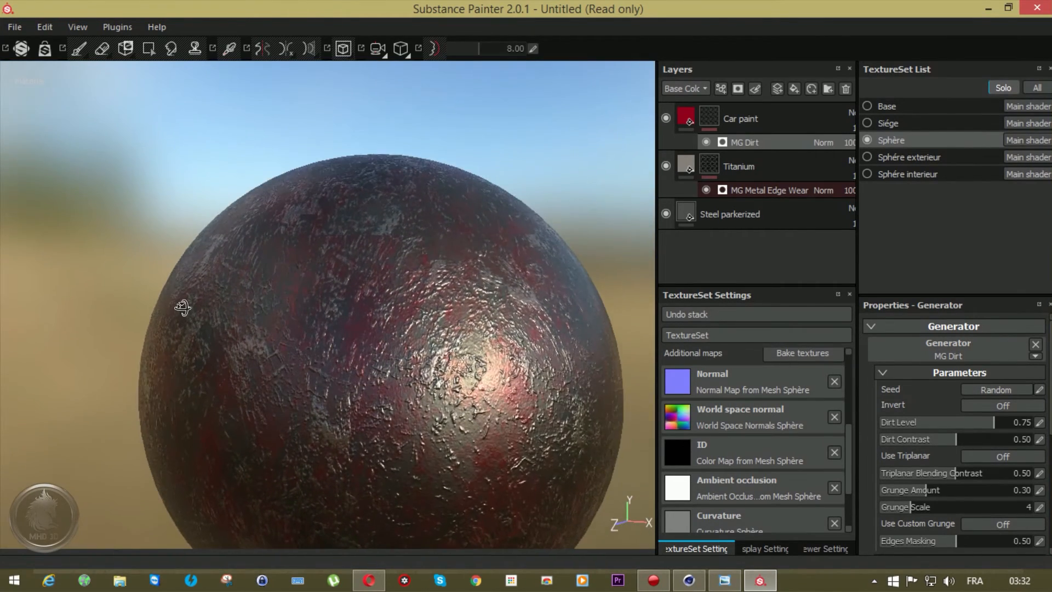
{"action": "scroll", "coordinate": [360, 402], "scroll_direction": "up", "scroll_amount": 4}
{"action": "scroll", "coordinate": [362, 400], "scroll_direction": "down", "scroll_amount": 6}
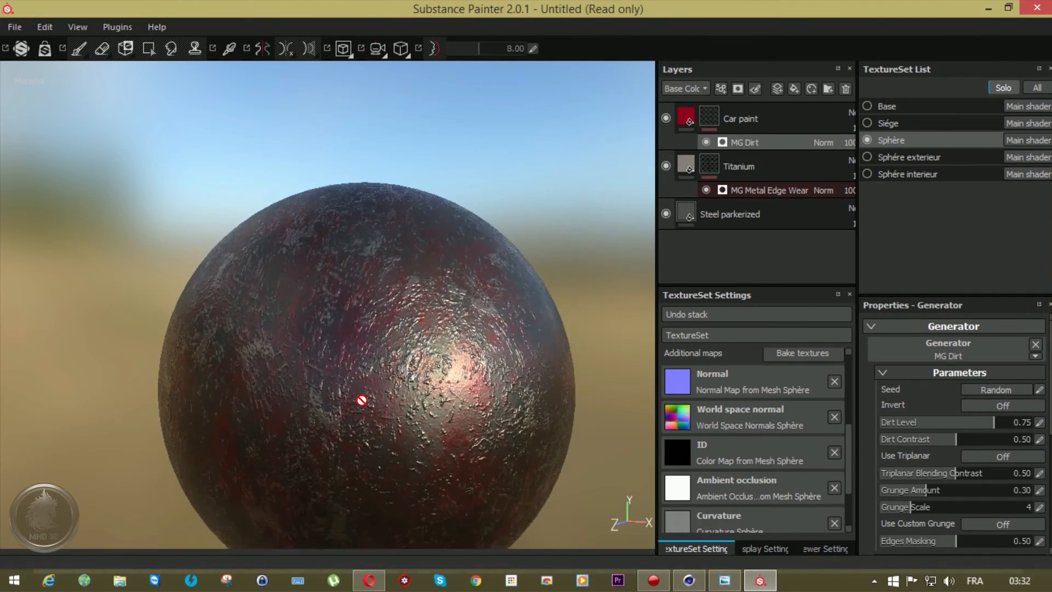
{"action": "scroll", "coordinate": [362, 397], "scroll_direction": "down", "scroll_amount": 3}
{"action": "left_click_drag", "start_coordinate": [364, 390], "coordinate": [515, 470], "text": "alt"}
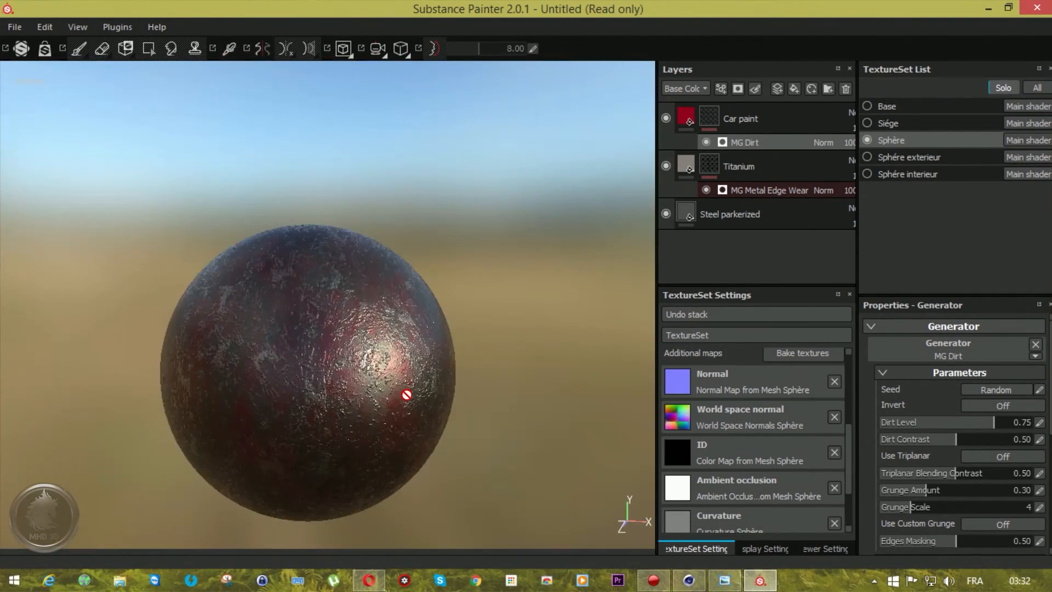
{"action": "scroll", "coordinate": [406, 395], "scroll_direction": "down", "scroll_amount": 2}
{"action": "left_click_drag", "start_coordinate": [406, 395], "coordinate": [387, 345], "text": "alt"}
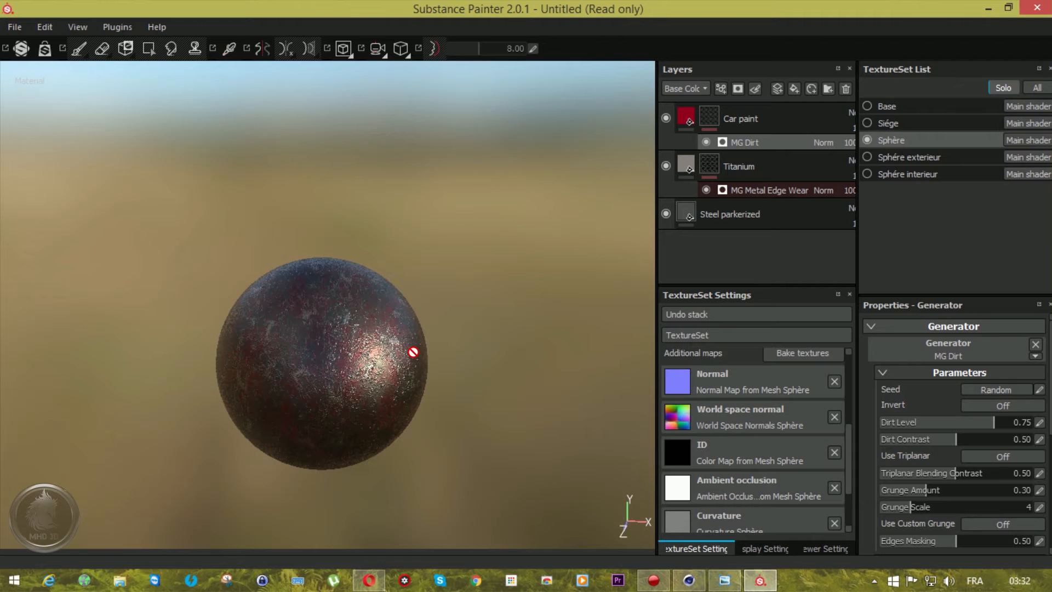
Minimize the open application windows and launch Photoshop from the desktop dock.
{"action": "left_click", "coordinate": [975, 10]}
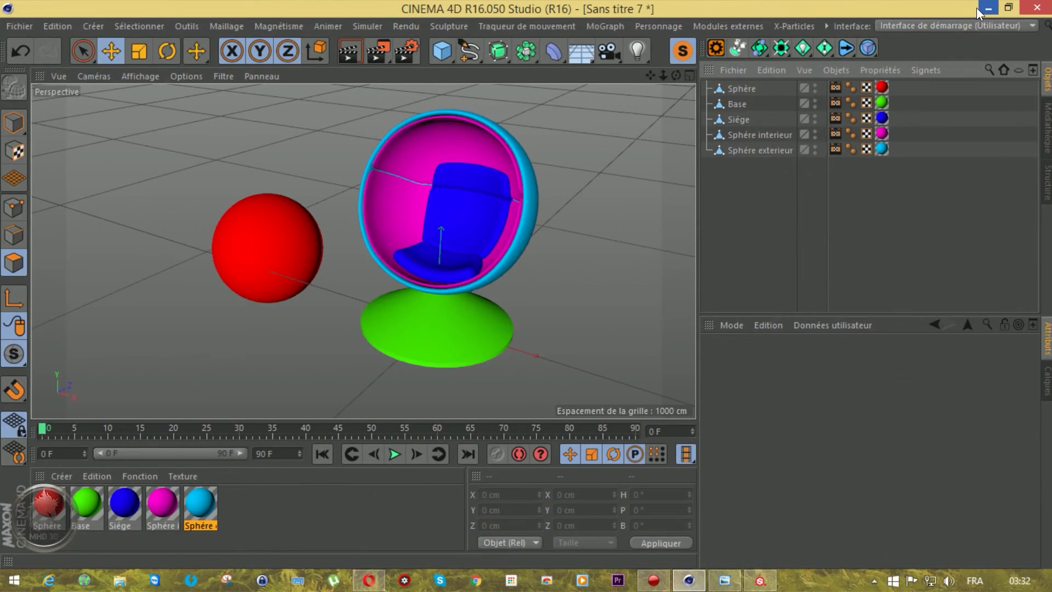
{"action": "left_click", "coordinate": [977, 8]}
{"action": "left_click", "coordinate": [977, 8]}
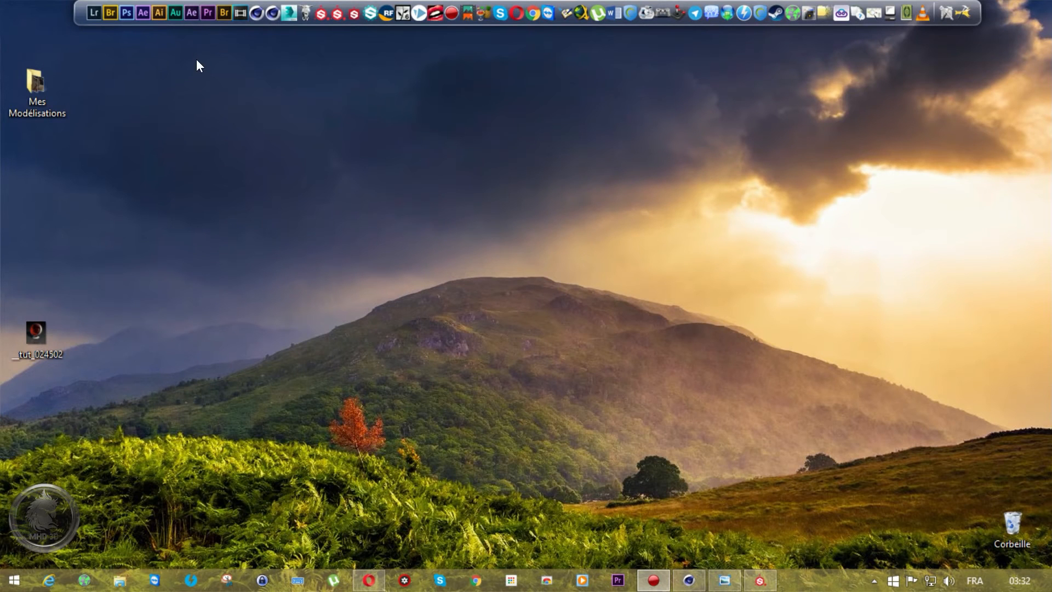
{"action": "left_click", "coordinate": [125, 16]}
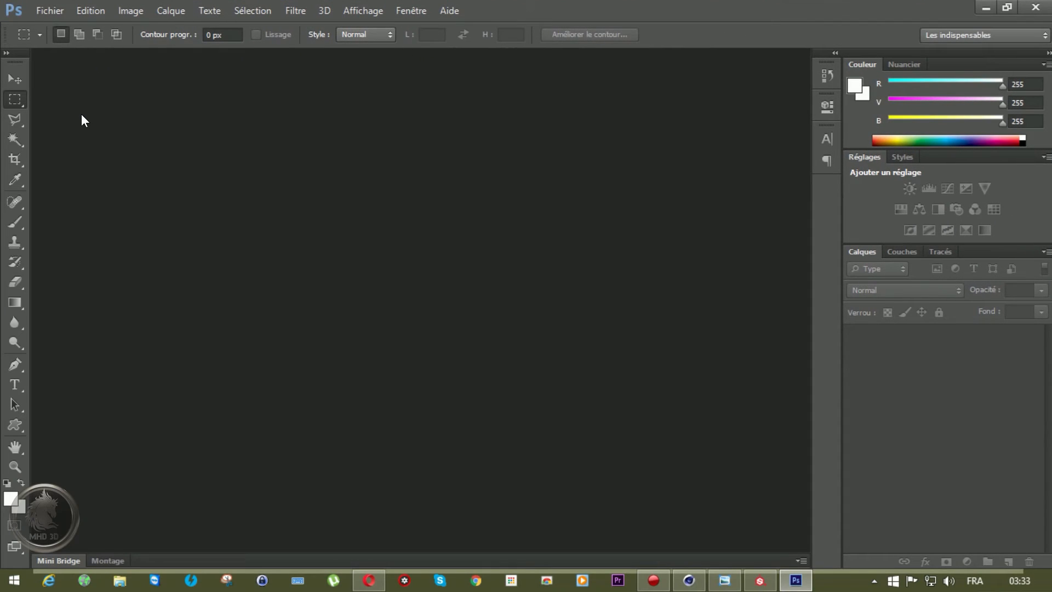
{"action": "left_click", "coordinate": [51, 11]}
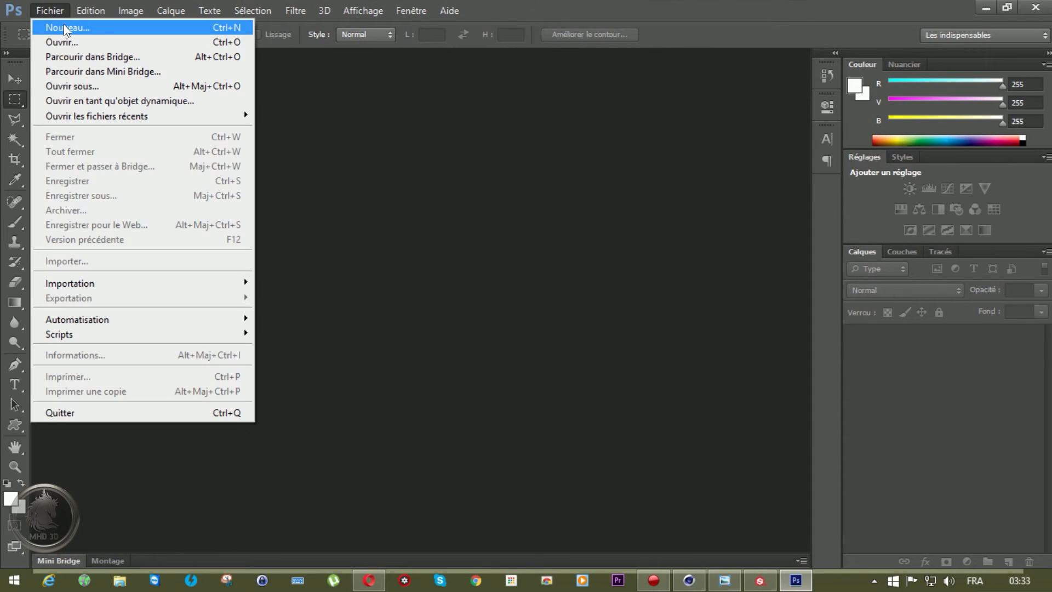
{"action": "left_click", "coordinate": [64, 26]}
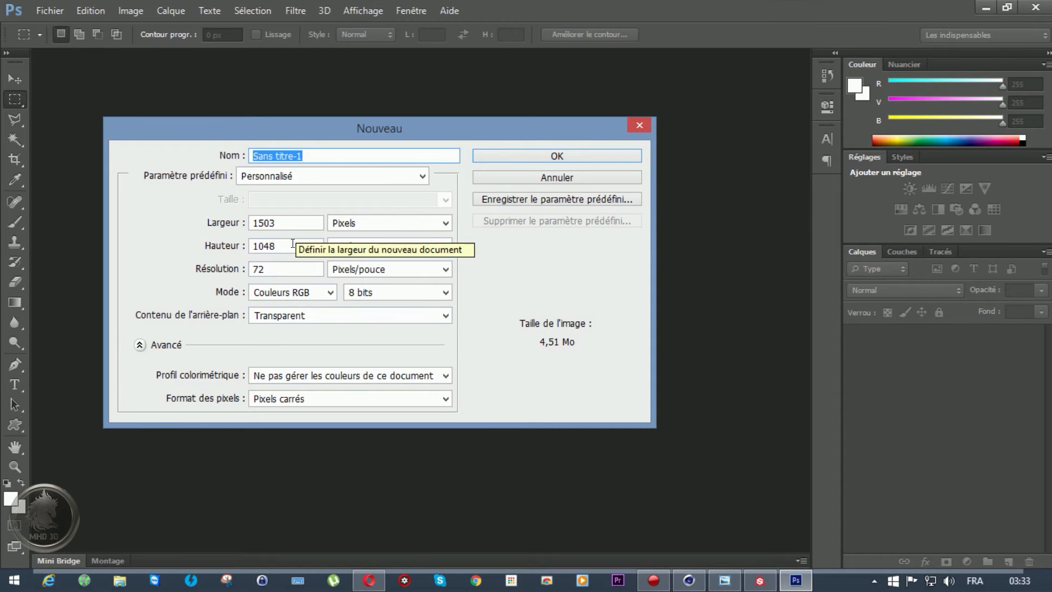
{"action": "left_click", "coordinate": [566, 159]}
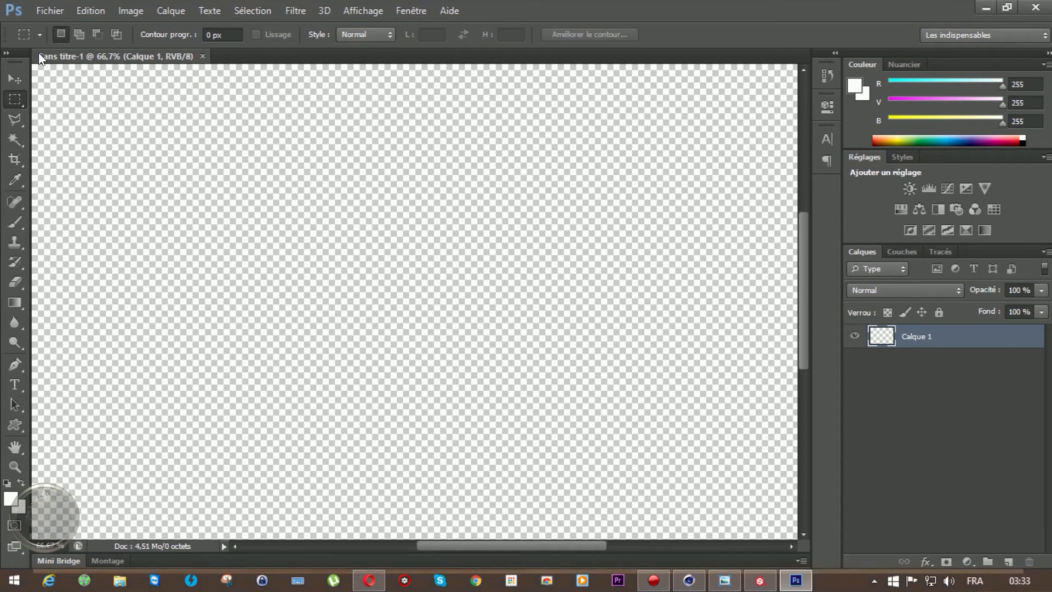
{"action": "left_click", "coordinate": [57, 11]}
{"action": "left_click", "coordinate": [677, 37]}
{"action": "left_click", "coordinate": [201, 57]}
Create a new transparent document 300 pixels wide and 300 pixels high.
{"action": "left_click", "coordinate": [65, 11]}
{"action": "left_click", "coordinate": [67, 29]}
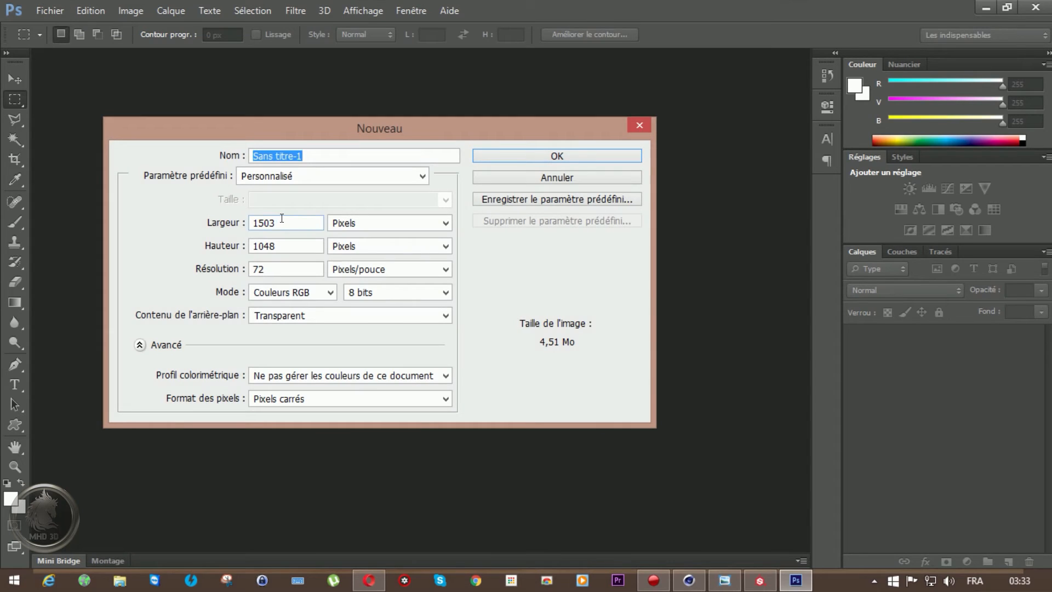
{"action": "left_click_drag", "start_coordinate": [282, 218], "coordinate": [245, 224]}
{"action": "type", "text": "300"}
{"action": "left_click_drag", "start_coordinate": [305, 244], "coordinate": [247, 245]}
{"action": "type", "text": "300"}
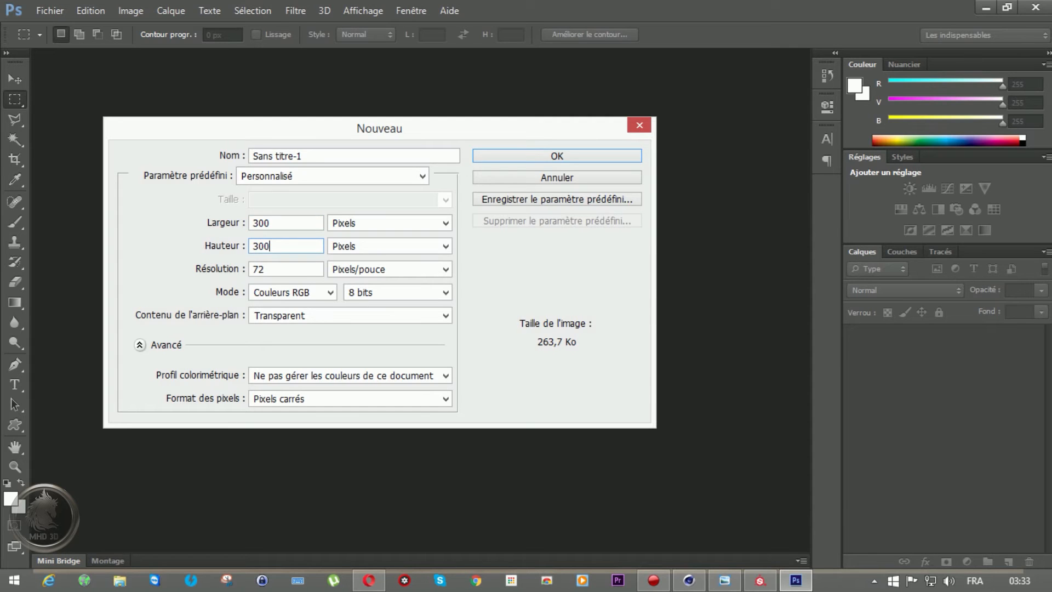
{"action": "key", "text": "Return"}
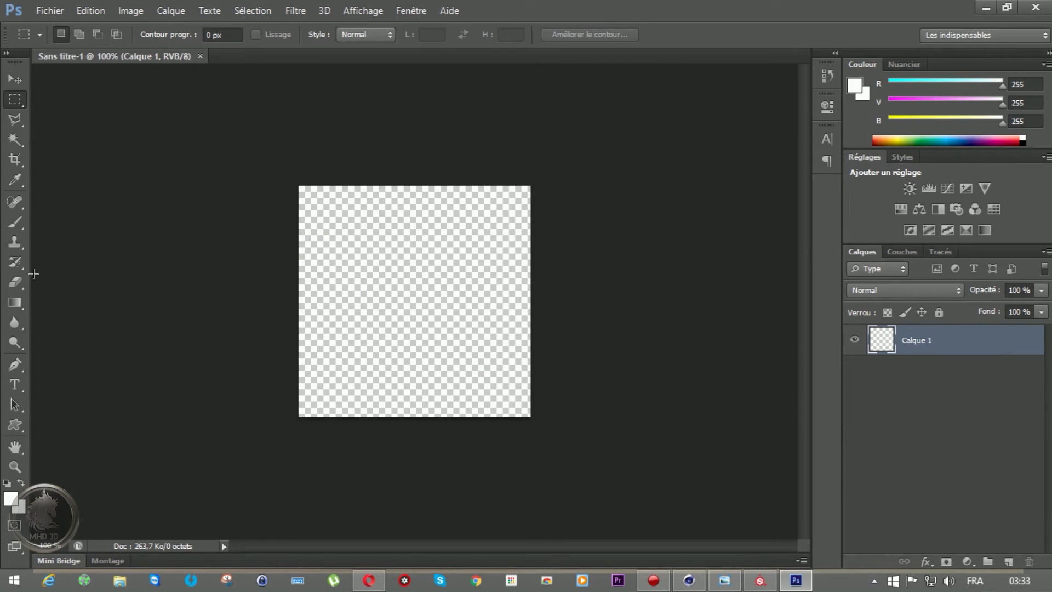
Activate the Type tool and choose the CF Punk is not Dead font.
{"action": "left_click", "coordinate": [15, 384]}
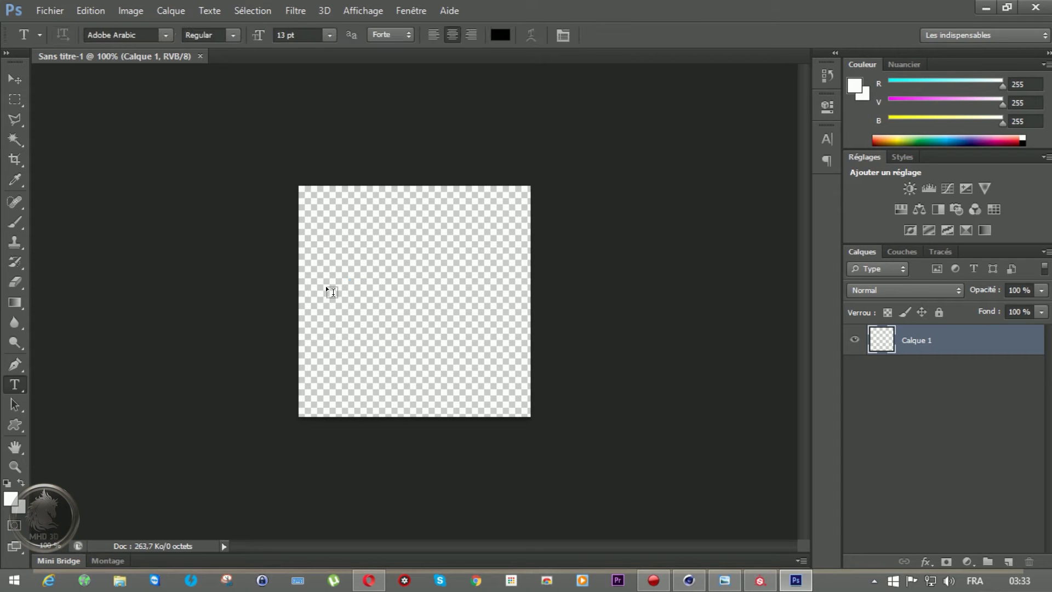
{"action": "left_click", "coordinate": [164, 36]}
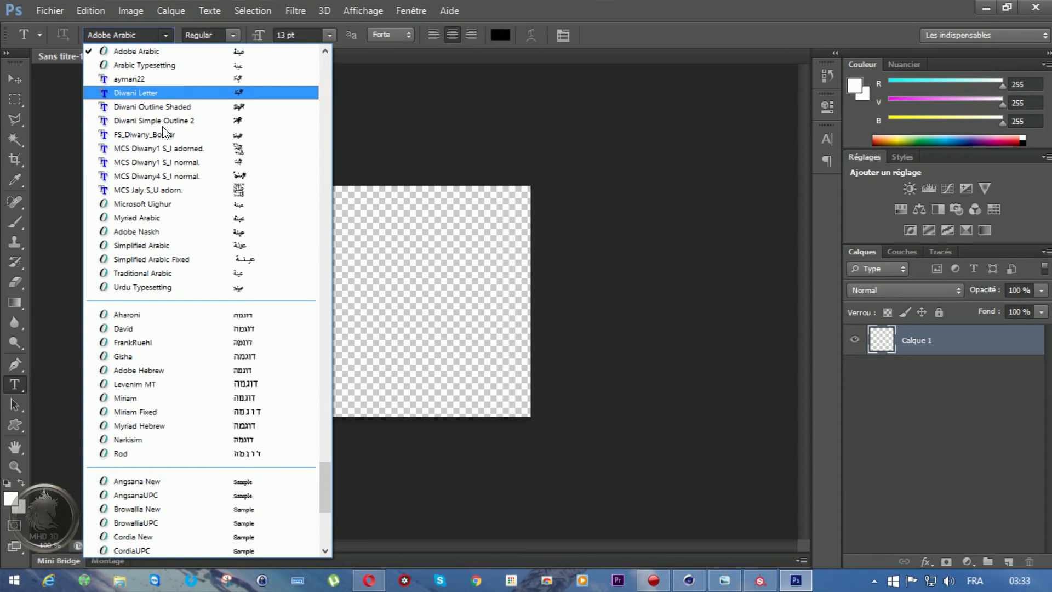
{"action": "scroll", "coordinate": [141, 353], "scroll_direction": "down", "scroll_amount": 4}
{"action": "scroll", "coordinate": [141, 356], "scroll_direction": "up", "scroll_amount": 5}
{"action": "scroll", "coordinate": [141, 353], "scroll_direction": "up", "scroll_amount": 13}
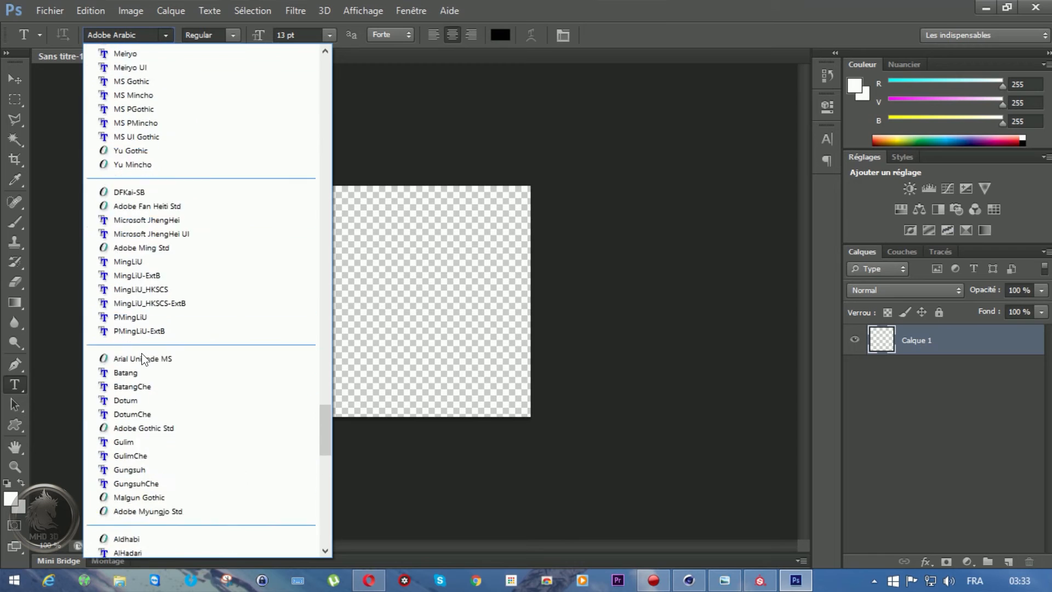
{"action": "left_click_drag", "start_coordinate": [326, 429], "coordinate": [318, 398]}
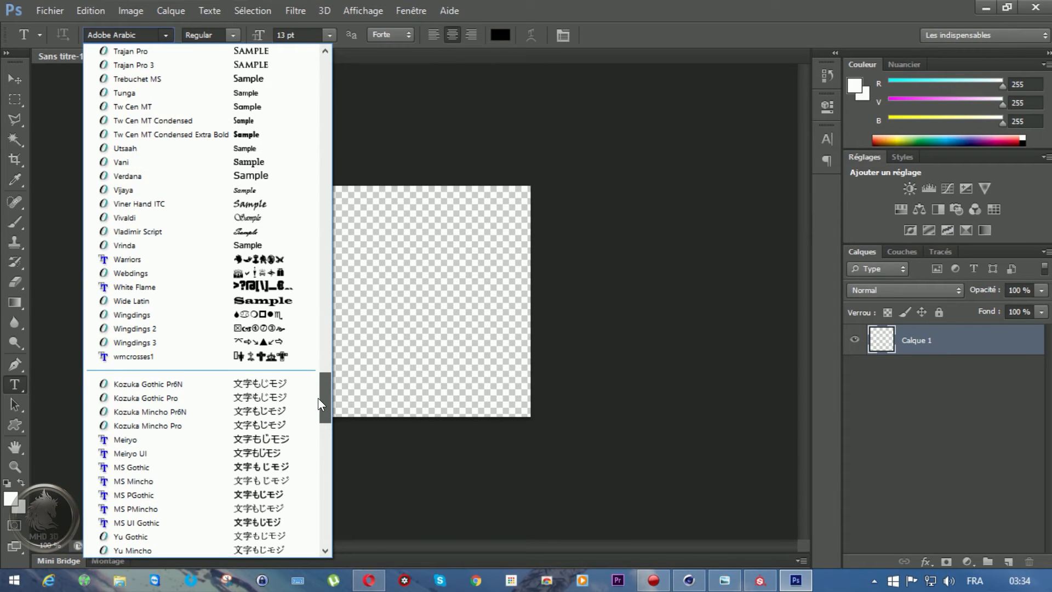
{"action": "left_click_drag", "start_coordinate": [318, 398], "coordinate": [322, 122]}
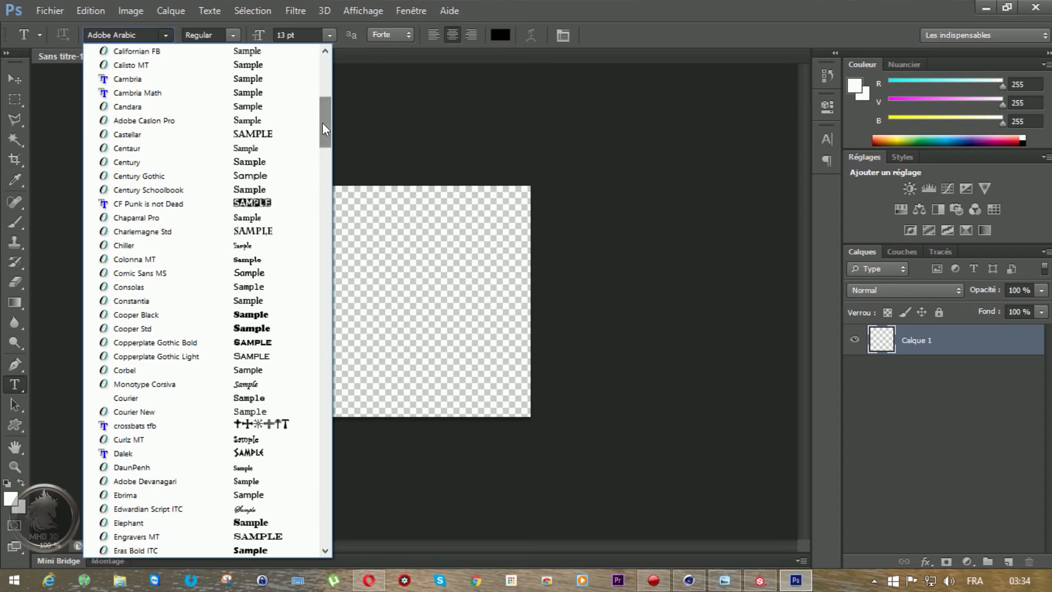
{"action": "left_click", "coordinate": [258, 203]}
Try the text "MHD D" on the canvas in the chosen font, and discard it.
{"action": "left_click", "coordinate": [338, 267]}
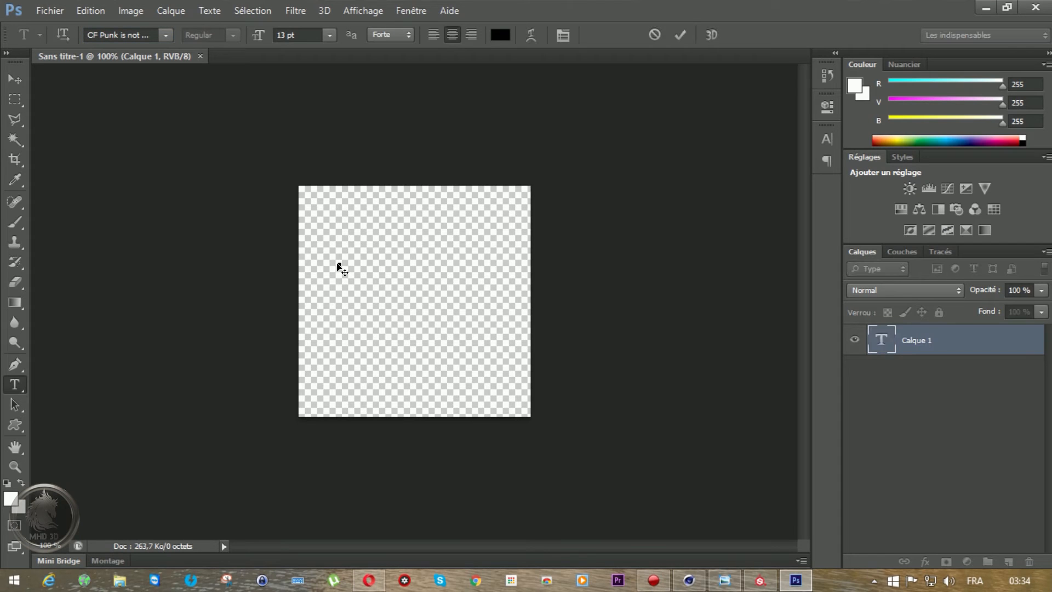
{"action": "type", "text": "MHD D"}
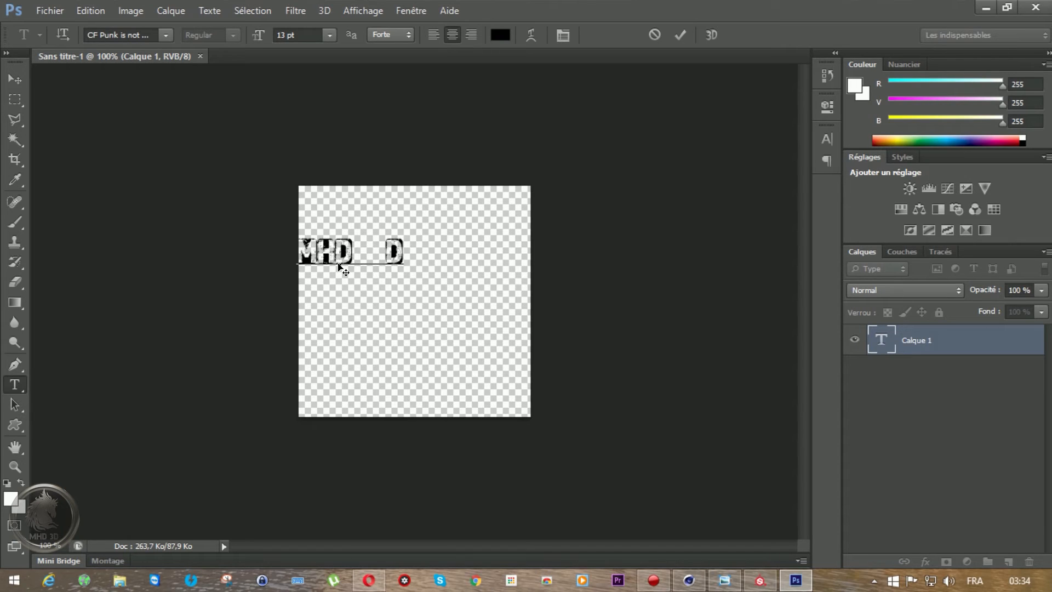
{"action": "double_click", "coordinate": [367, 251]}
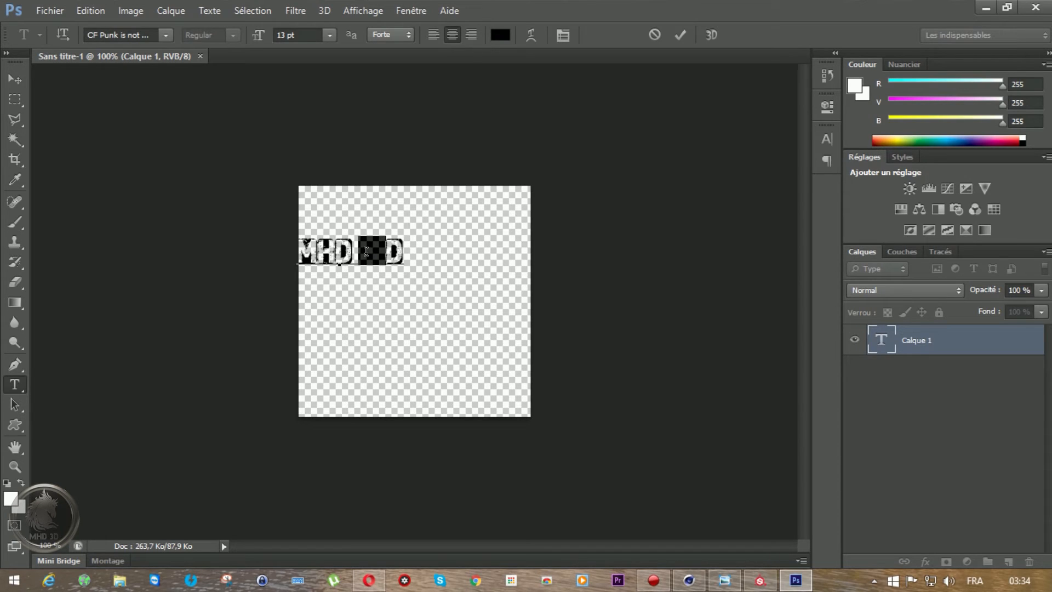
{"action": "left_click", "coordinate": [366, 251]}
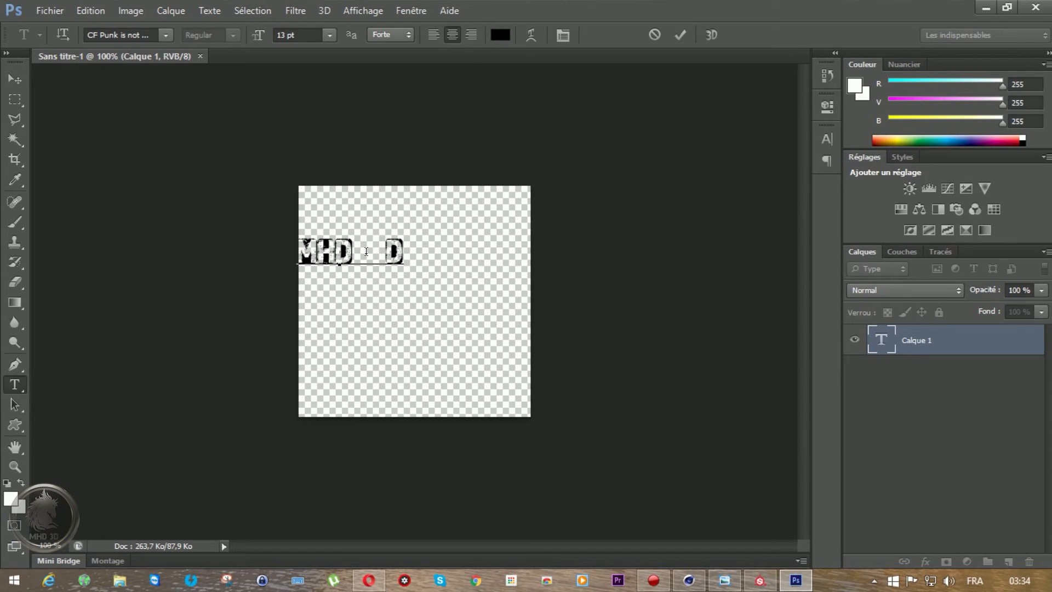
{"action": "left_click", "coordinate": [654, 34]}
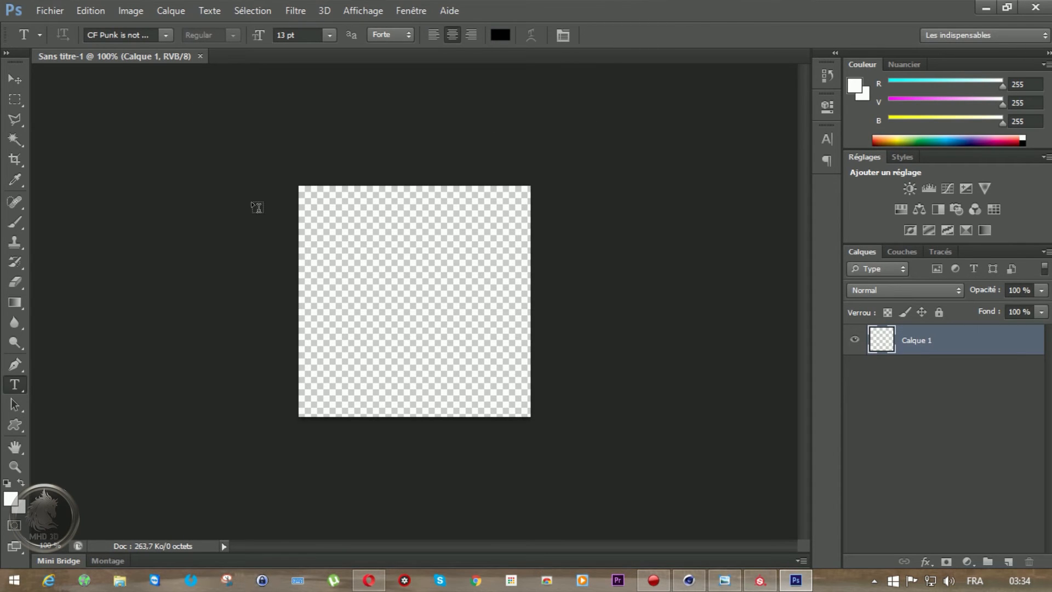
Start a new text on the upper part of the canvas with the SF Sports Night NS font.
{"action": "left_click", "coordinate": [324, 256]}
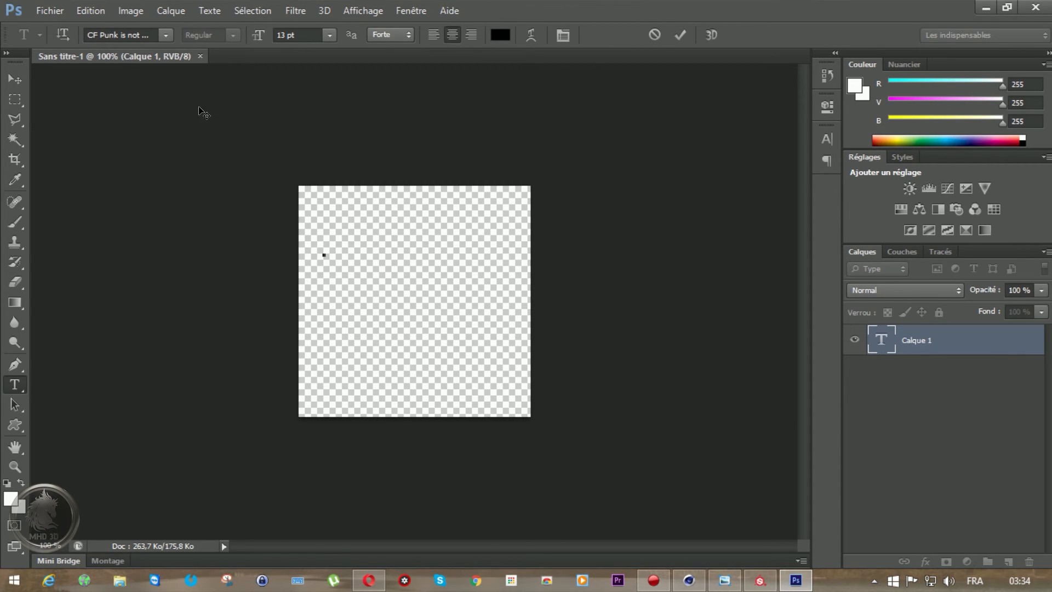
{"action": "left_click", "coordinate": [166, 35]}
{"action": "scroll", "coordinate": [228, 181], "scroll_direction": "up", "scroll_amount": 6}
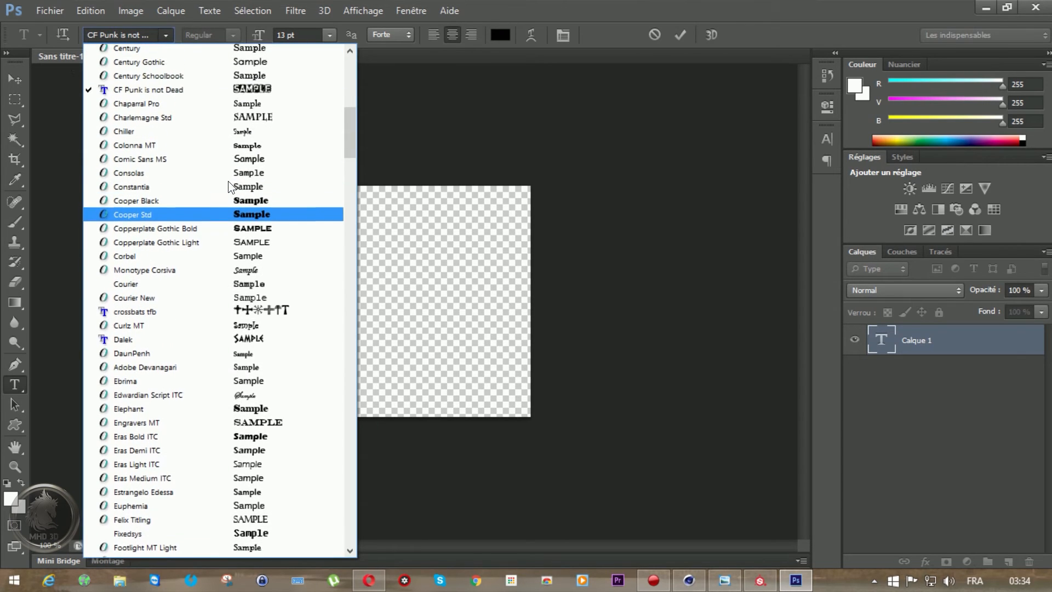
{"action": "scroll", "coordinate": [228, 182], "scroll_direction": "up", "scroll_amount": 6}
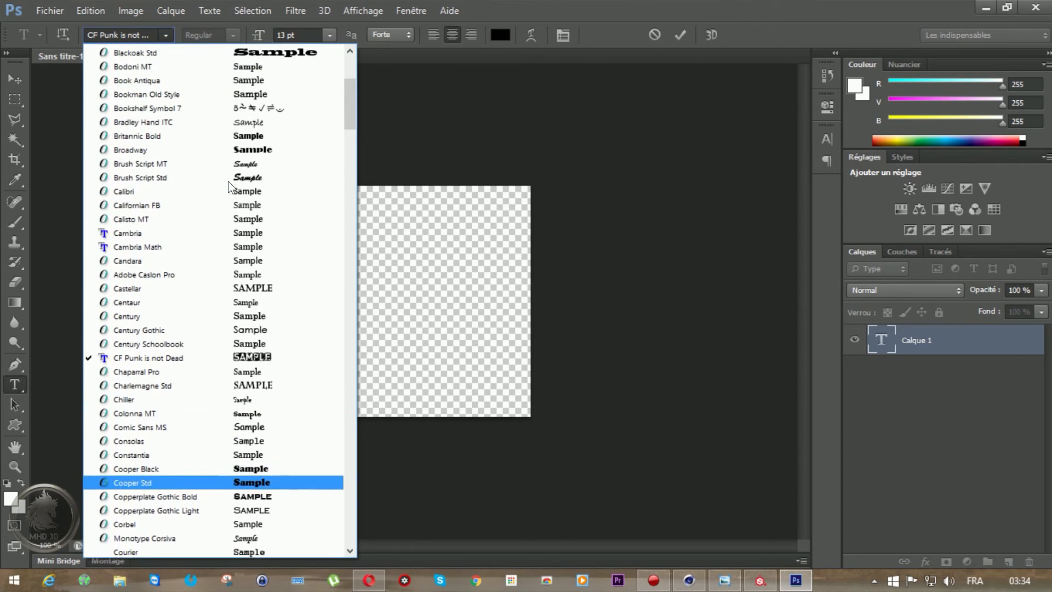
{"action": "scroll", "coordinate": [227, 181], "scroll_direction": "up", "scroll_amount": 2}
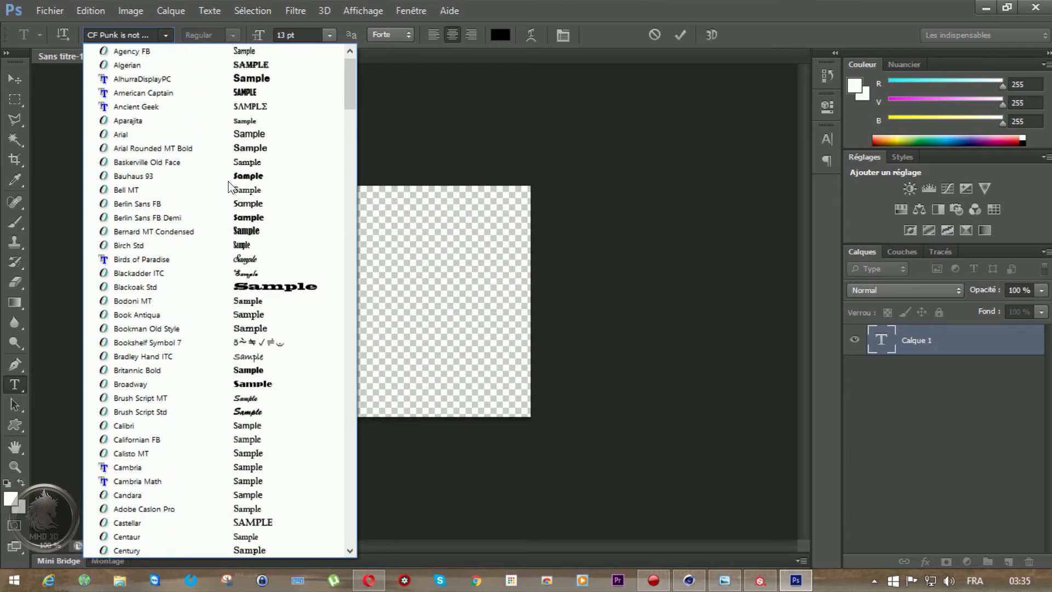
{"action": "scroll", "coordinate": [228, 181], "scroll_direction": "up", "scroll_amount": 1}
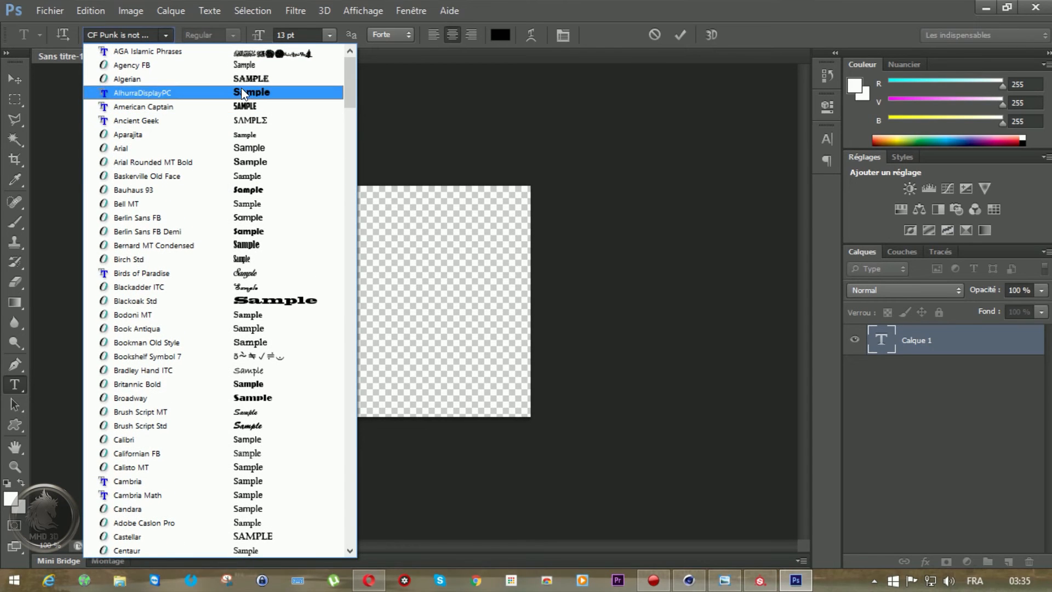
{"action": "left_click_drag", "start_coordinate": [345, 82], "coordinate": [346, 345]}
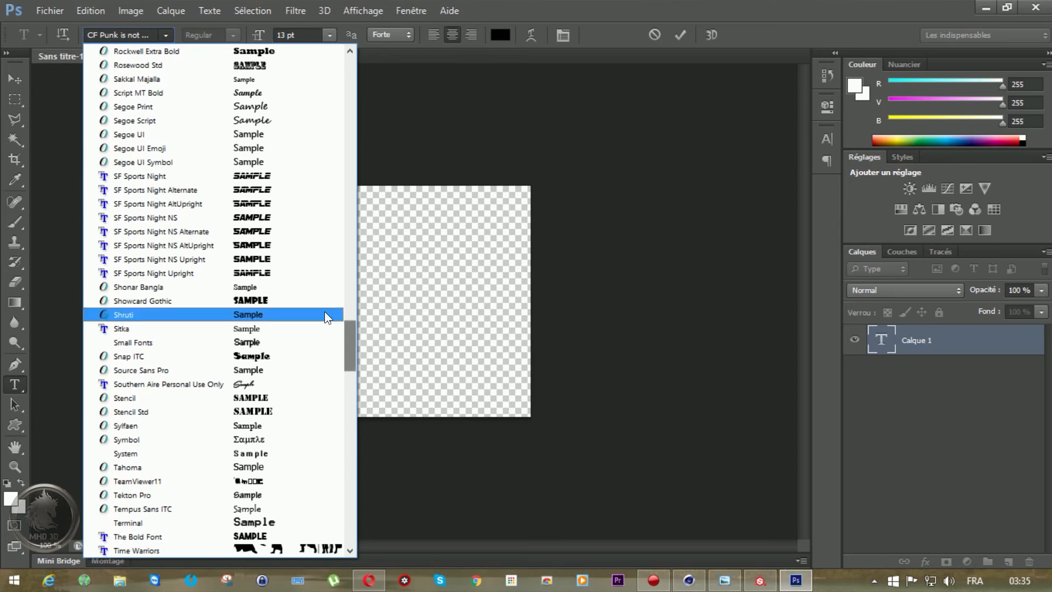
{"action": "left_click", "coordinate": [276, 216]}
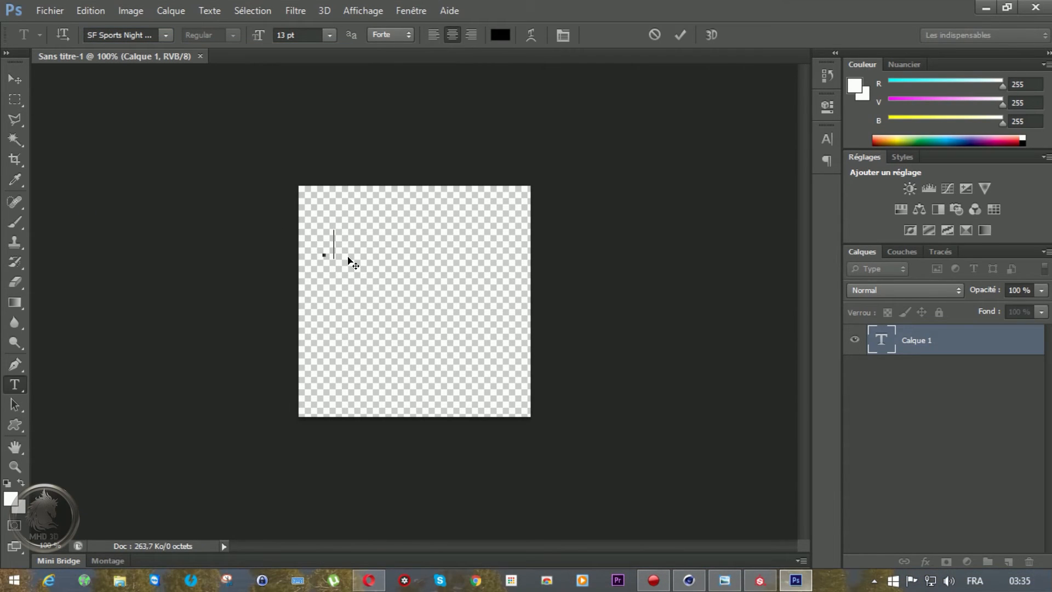
Enter the text "MHD 3D" and move it to the centre of the canvas.
{"action": "type", "text": "HD"}
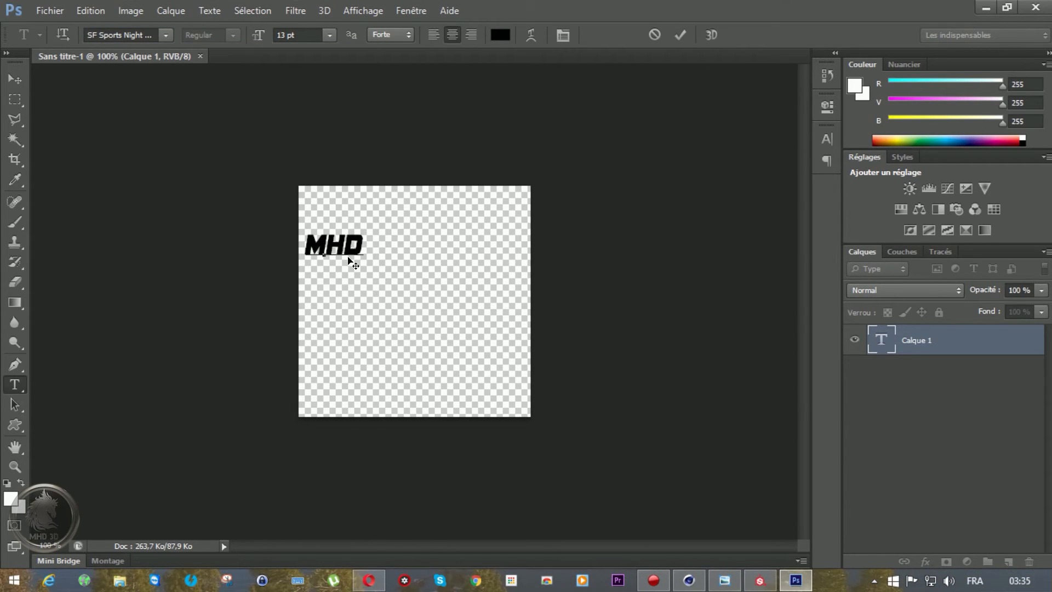
{"action": "type", "text": " 3"}
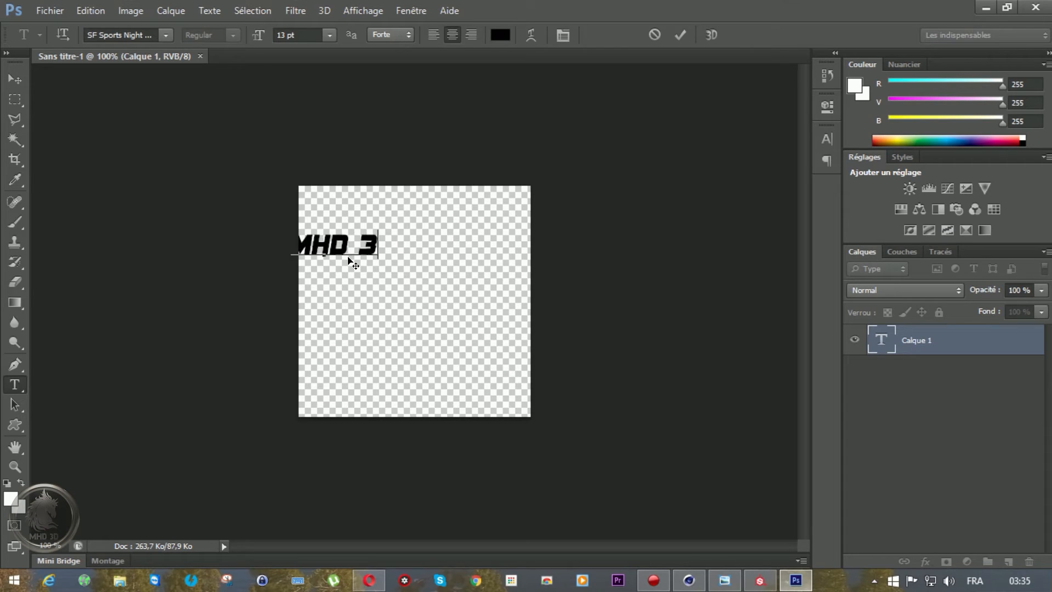
{"action": "type", "text": "D"}
{"action": "left_click_drag", "start_coordinate": [359, 297], "coordinate": [443, 338], "text": "ctrl"}
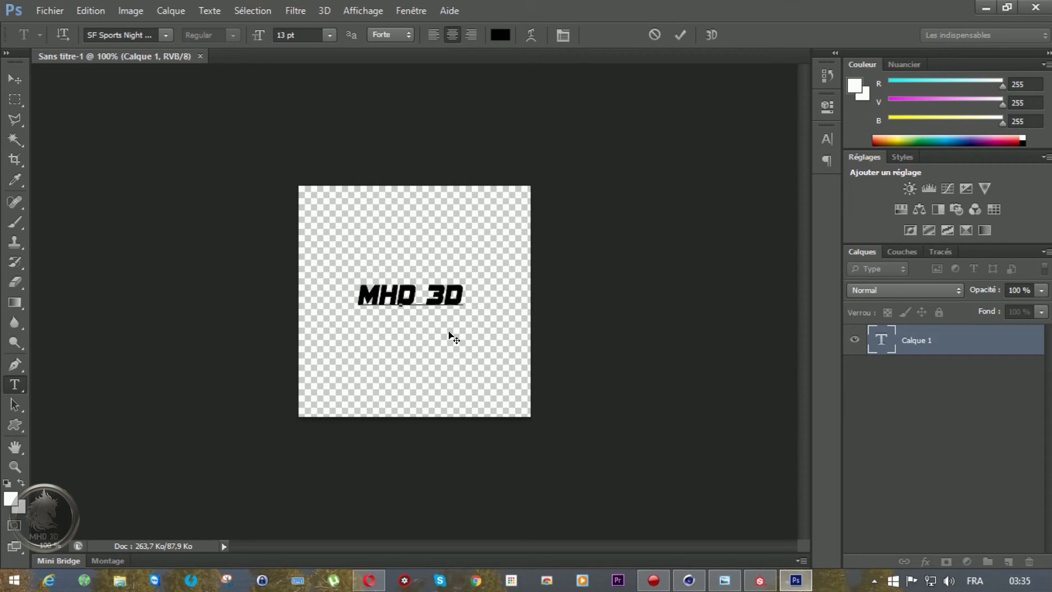
Try to set the text colour to white (ffffff) without selecting the letters.
{"action": "left_click", "coordinate": [500, 34]}
{"action": "left_click_drag", "start_coordinate": [514, 174], "coordinate": [399, 134]}
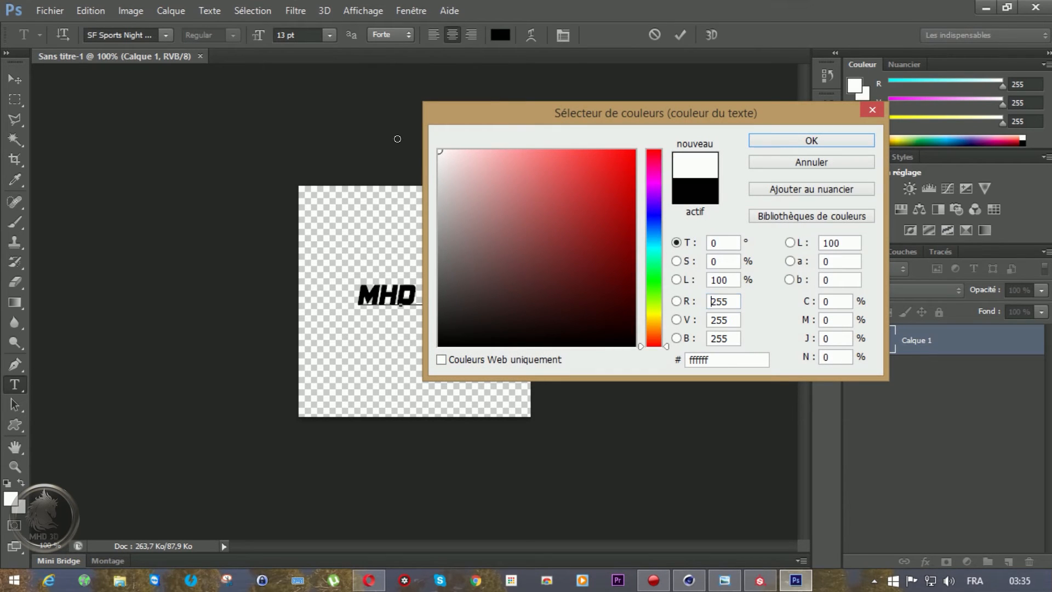
{"action": "left_click", "coordinate": [805, 141]}
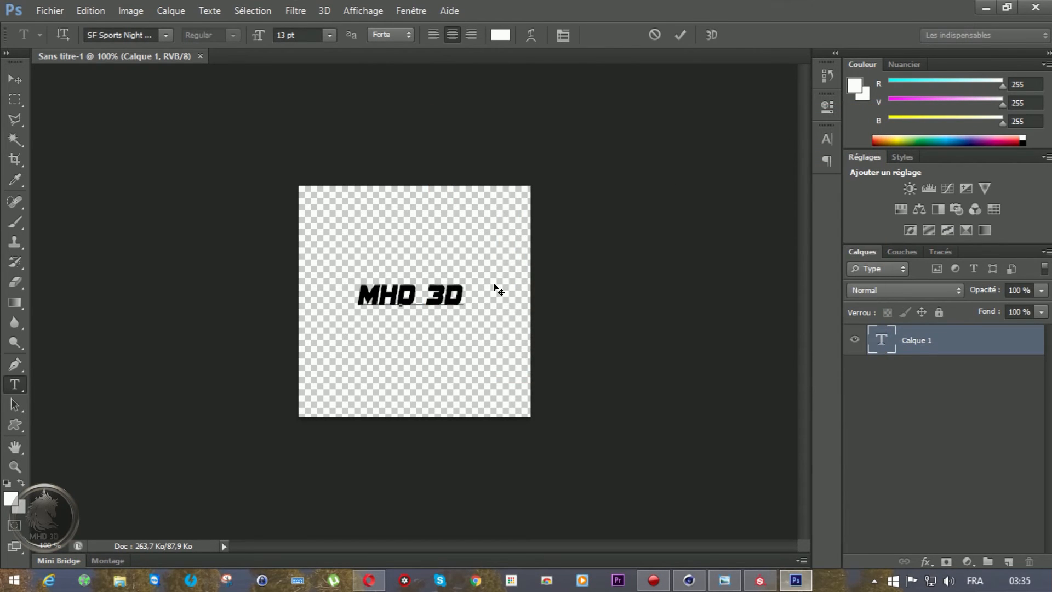
Recolour the whole "MHD 3D" text white, enlarge it to 27 pt and commit the text.
{"action": "left_click_drag", "start_coordinate": [467, 289], "coordinate": [345, 290]}
{"action": "left_click", "coordinate": [492, 36]}
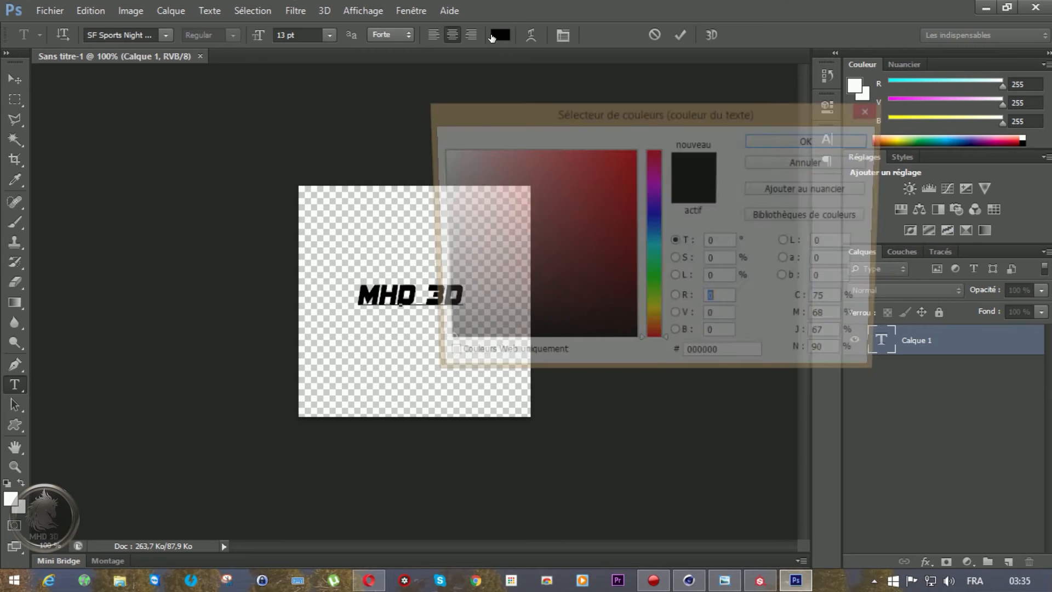
{"action": "left_click_drag", "start_coordinate": [495, 165], "coordinate": [436, 156]}
{"action": "left_click", "coordinate": [783, 141]}
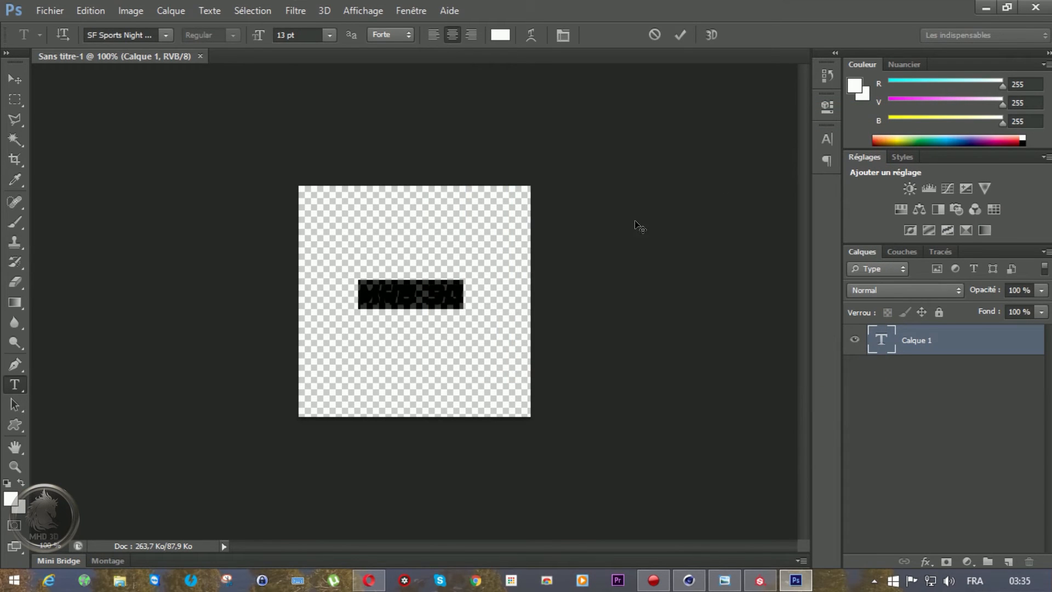
{"action": "left_click_drag", "start_coordinate": [257, 36], "coordinate": [272, 36]}
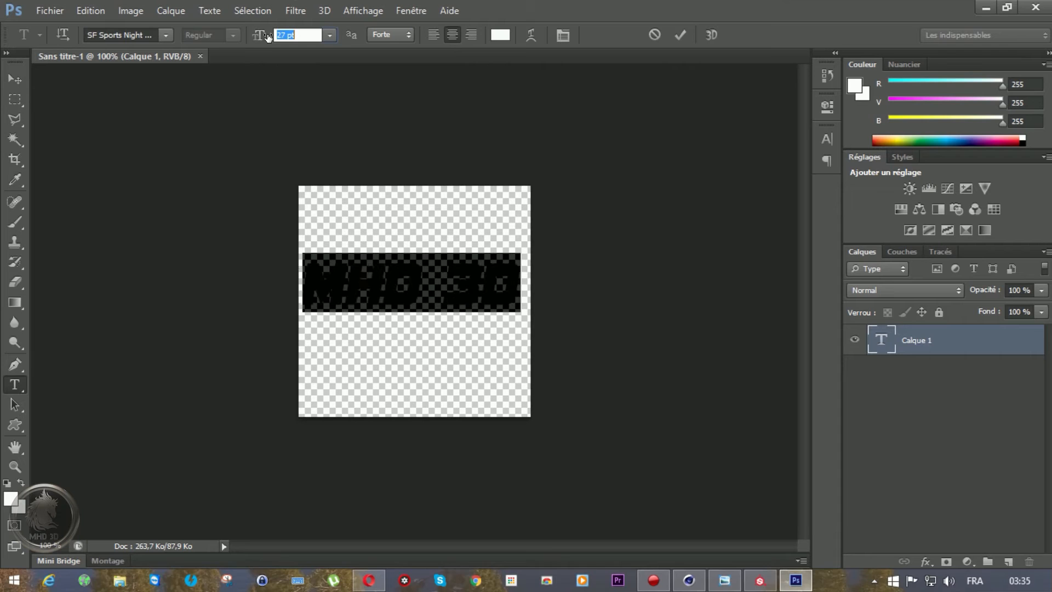
{"action": "left_click", "coordinate": [680, 35]}
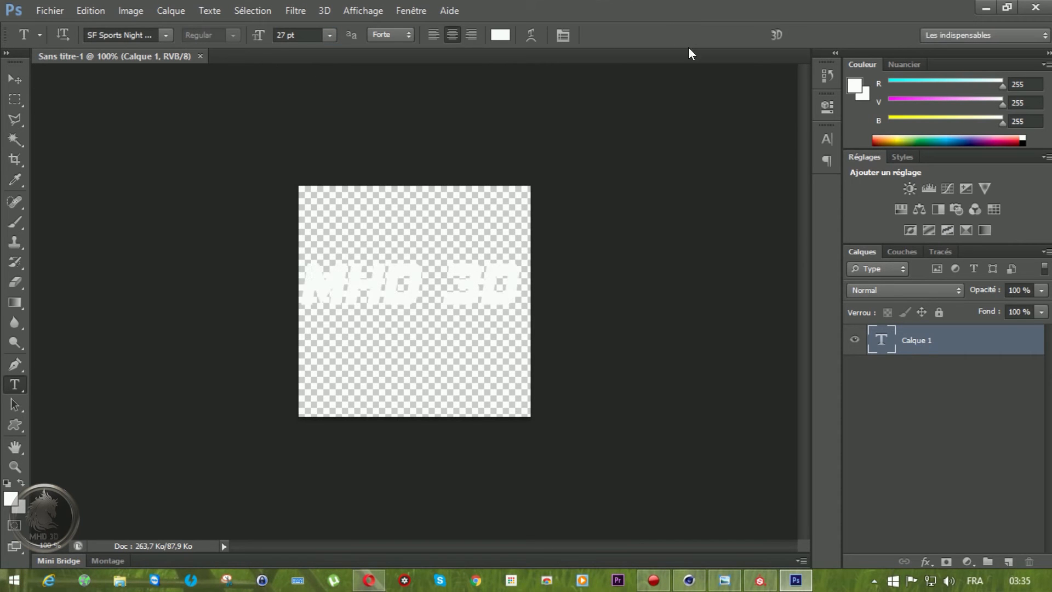
Start saving the document under a new name and go to the Tuto folder inside Modélisation fauteuil design > Dossier Tuto on the desktop.
{"action": "left_click", "coordinate": [43, 8]}
{"action": "left_click", "coordinate": [83, 191]}
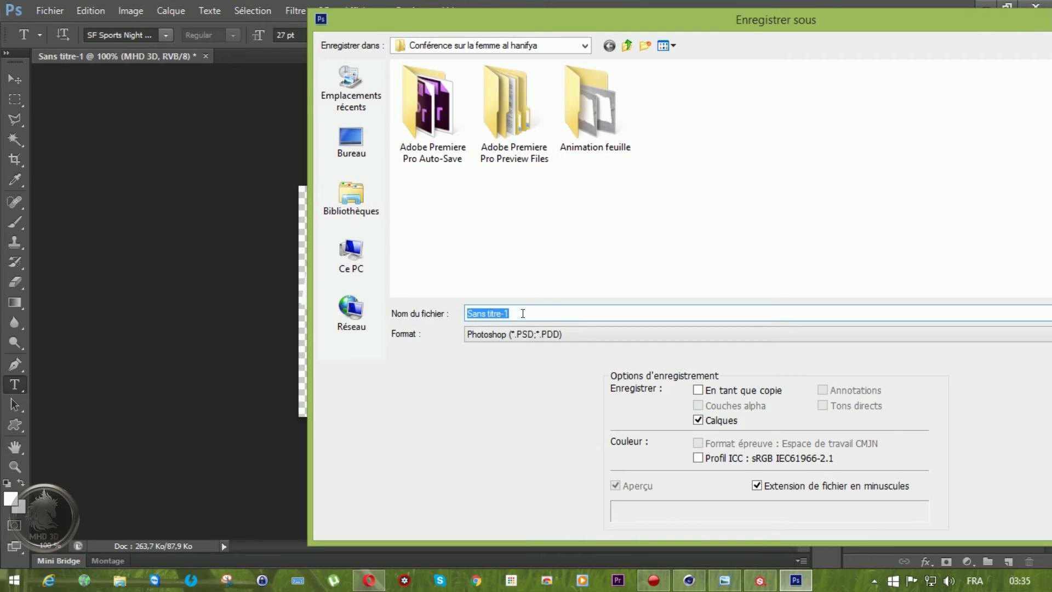
{"action": "left_click", "coordinate": [359, 145]}
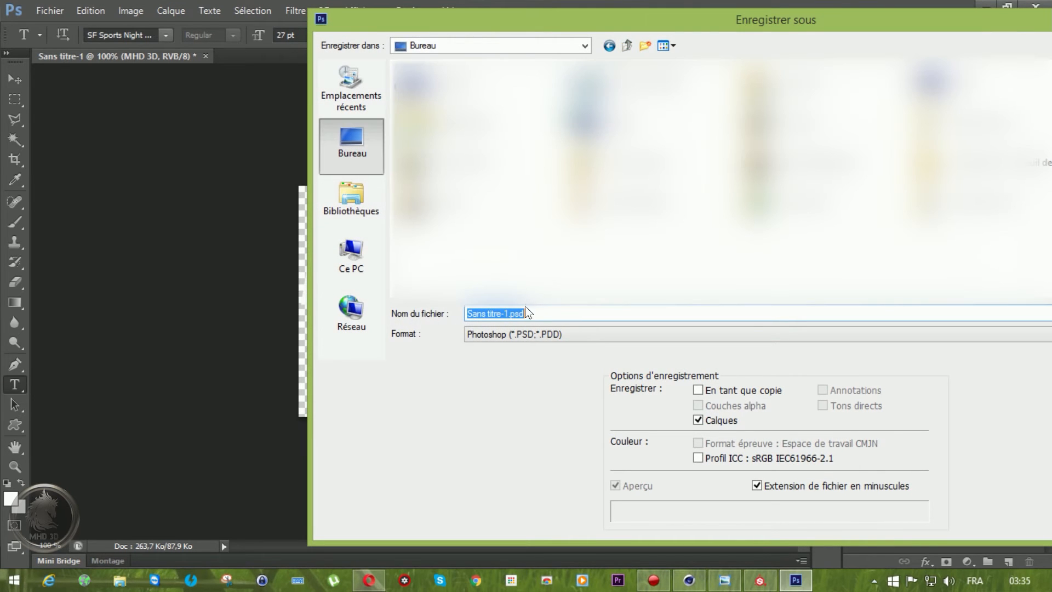
{"action": "double_click", "coordinate": [940, 174]}
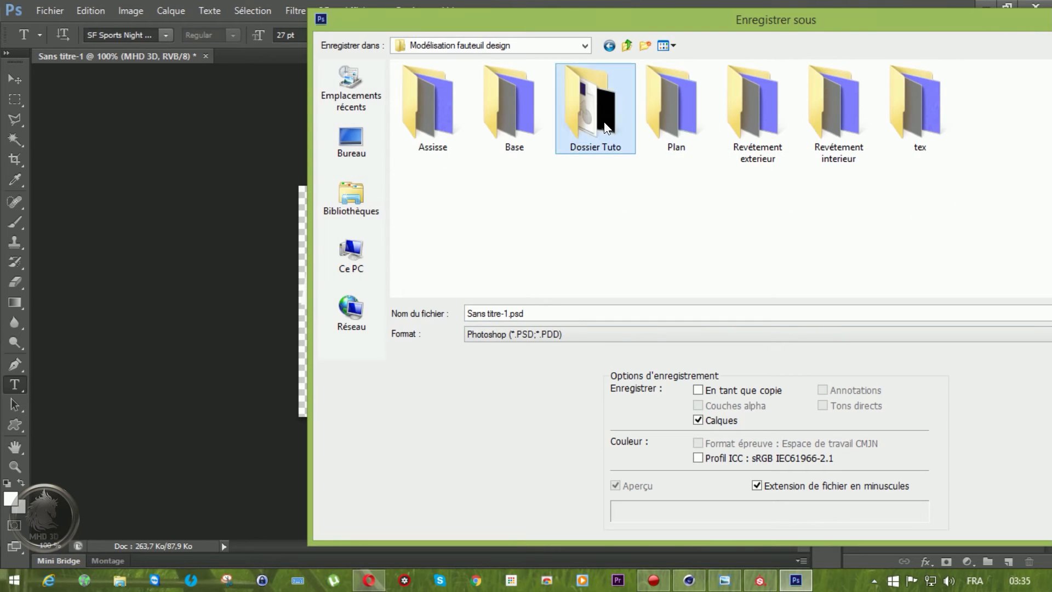
{"action": "double_click", "coordinate": [594, 107]}
{"action": "double_click", "coordinate": [730, 126]}
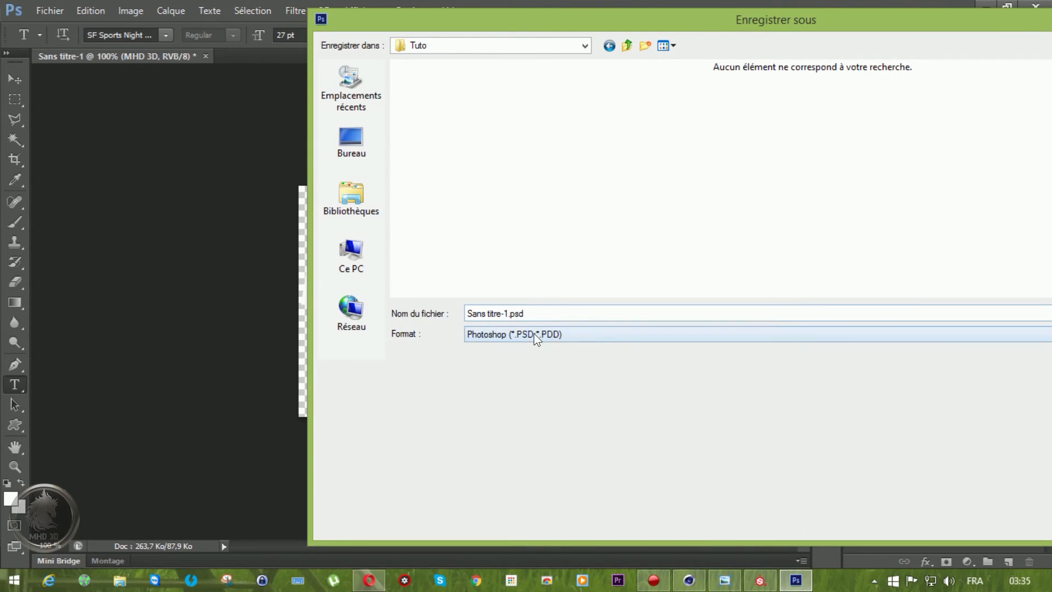
Save the image as a PNG named MHD, keeping the smallest/slow compression and no interlacing.
{"action": "left_click", "coordinate": [542, 334]}
{"action": "left_click", "coordinate": [502, 509]}
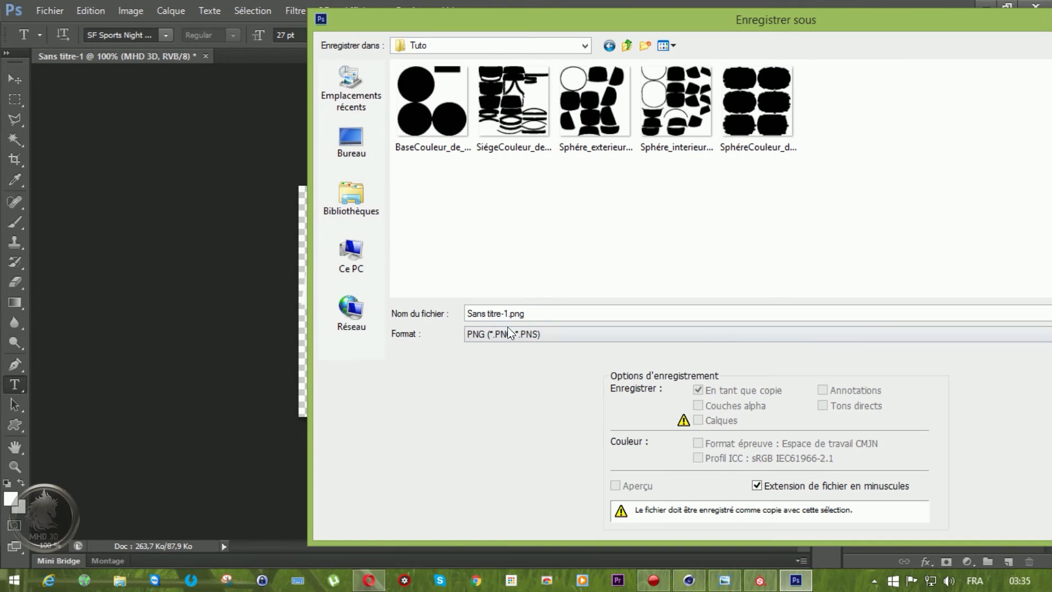
{"action": "left_click", "coordinate": [510, 313]}
{"action": "type", "text": "MH"}
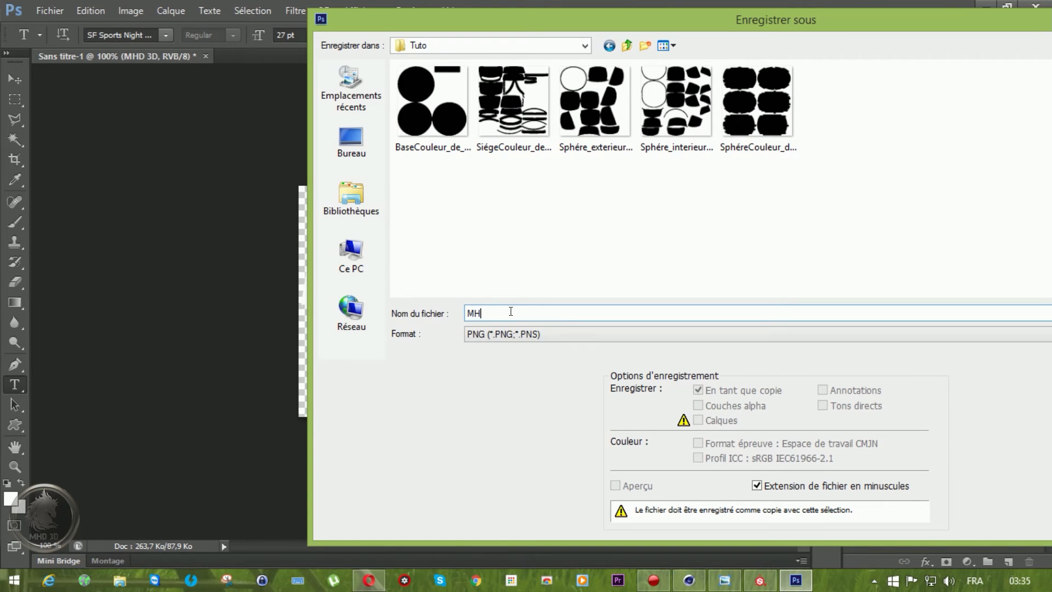
{"action": "type", "text": "D"}
{"action": "key", "text": "Return"}
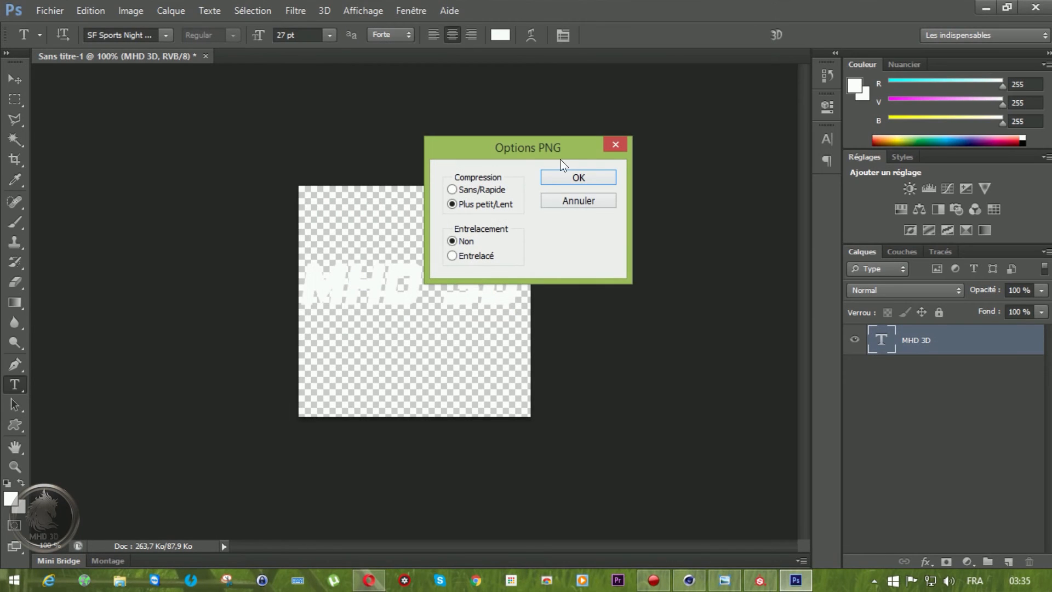
{"action": "left_click", "coordinate": [563, 179]}
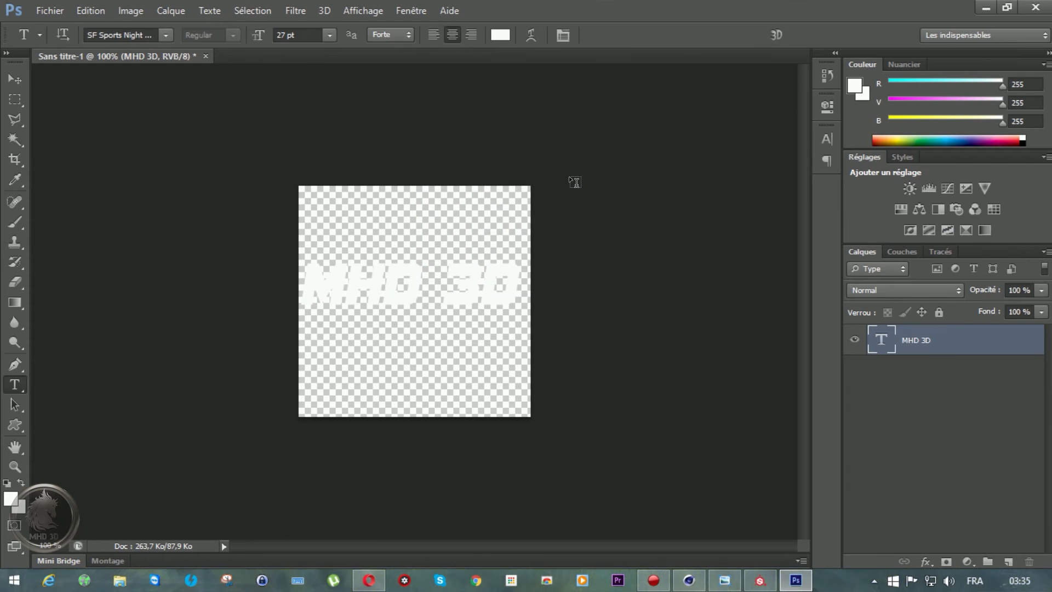
Close Photoshop without saving the document and switch to Substance Painter.
{"action": "left_click", "coordinate": [1037, 8]}
{"action": "left_click", "coordinate": [543, 229]}
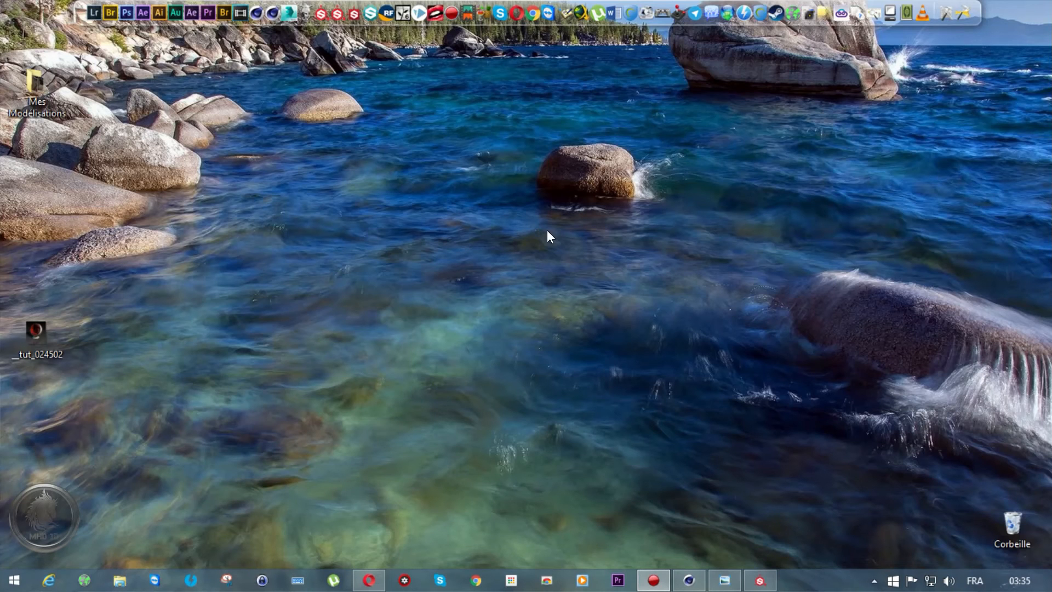
{"action": "left_click", "coordinate": [749, 583]}
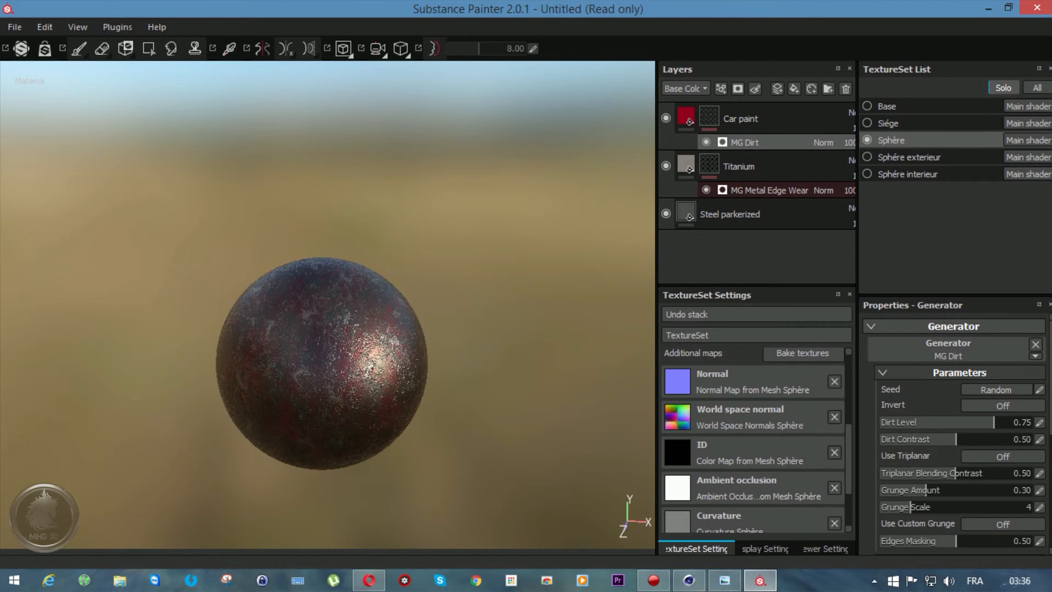
Add an Iron Shiny layer with a black mask above Car paint on the sphere, and bring up the brush's Grayscale settings.
{"action": "mouse_move", "coordinate": [26, 27]}
{"action": "left_mouse_down"}
{"action": "mouse_move", "coordinate": [743, 125]}
{"action": "mouse_move", "coordinate": [737, 103]}
{"action": "left_mouse_up"}
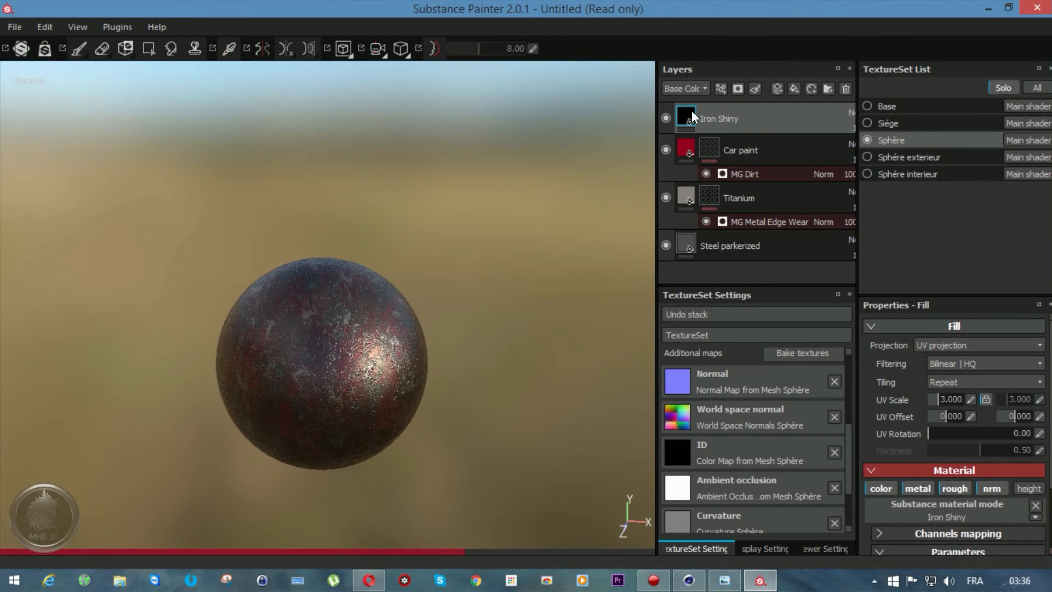
{"action": "right_click", "coordinate": [690, 111]}
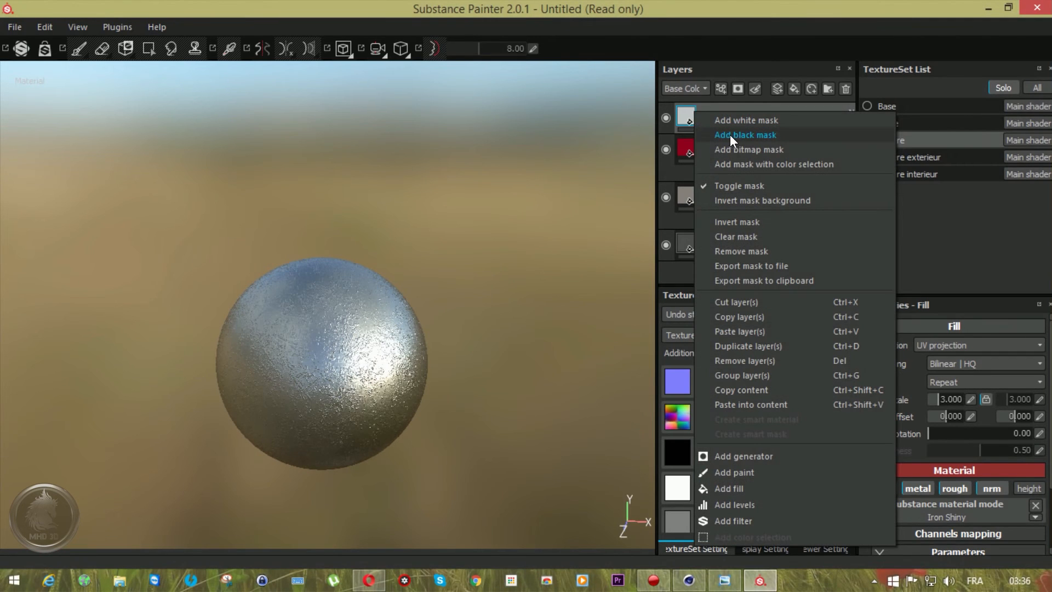
{"action": "left_click", "coordinate": [749, 134]}
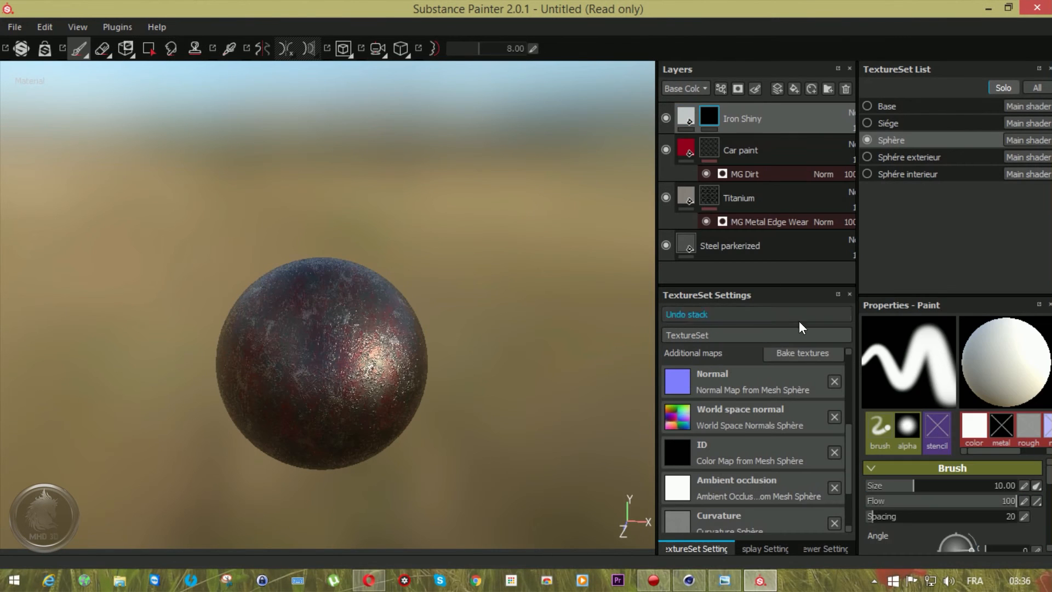
{"action": "left_click_drag", "start_coordinate": [955, 296], "coordinate": [945, 199]}
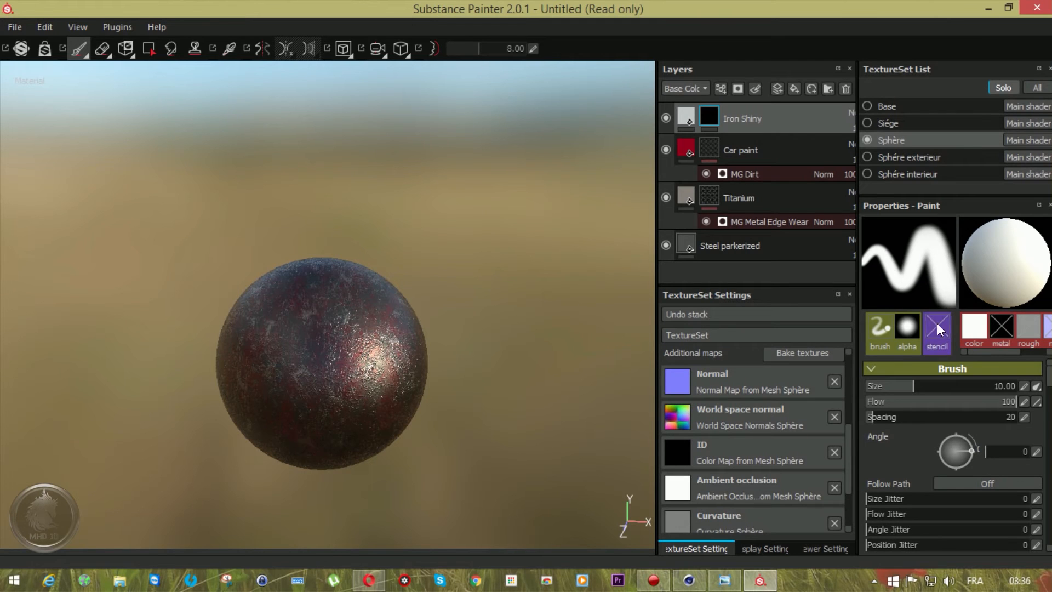
{"action": "scroll", "coordinate": [1042, 383], "scroll_direction": "down", "scroll_amount": 6}
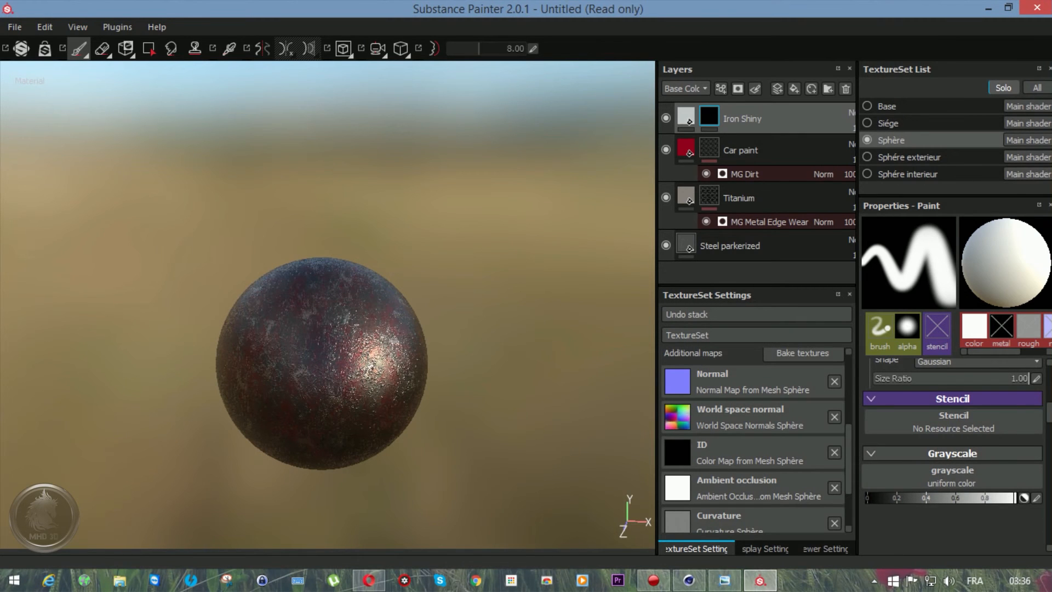
Import the MHD PNG into the shelf's alphas for the current session only.
{"action": "left_click_drag", "start_coordinate": [1051, 165], "coordinate": [313, 1]}
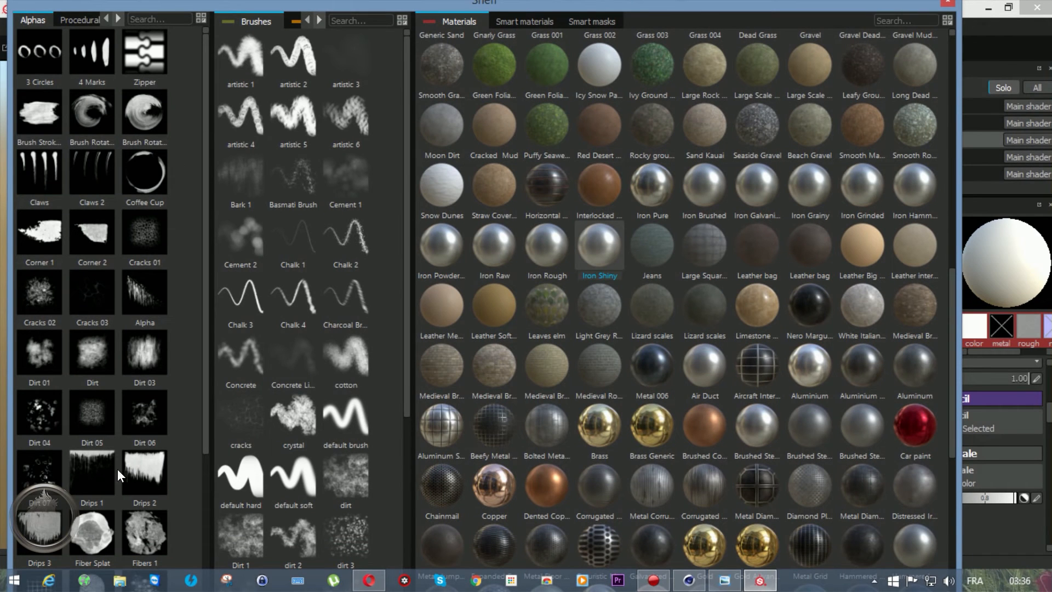
{"action": "left_click", "coordinate": [120, 584]}
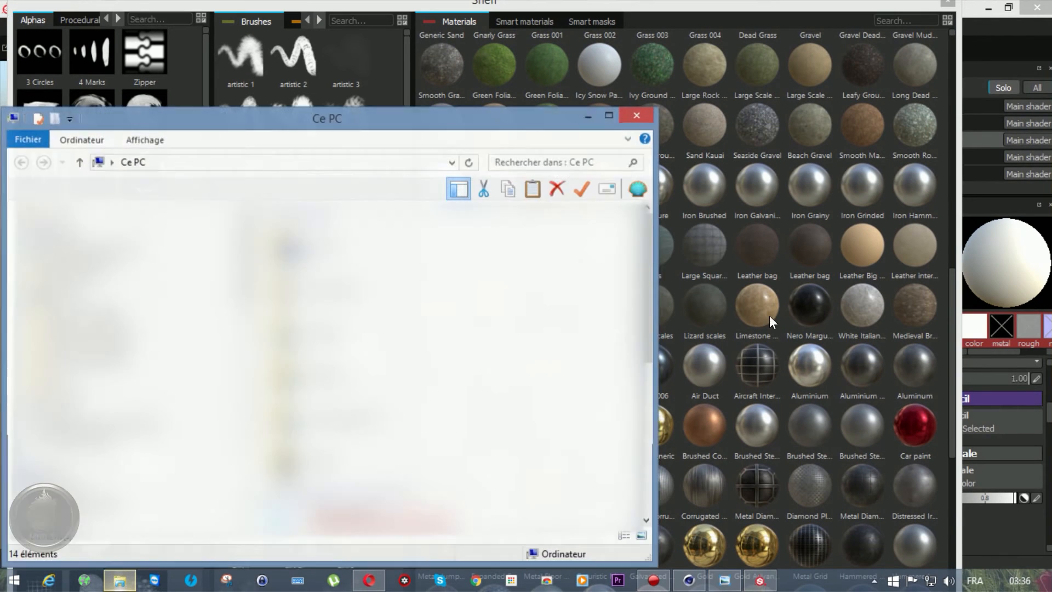
{"action": "left_click_drag", "start_coordinate": [546, 119], "coordinate": [1051, 153]}
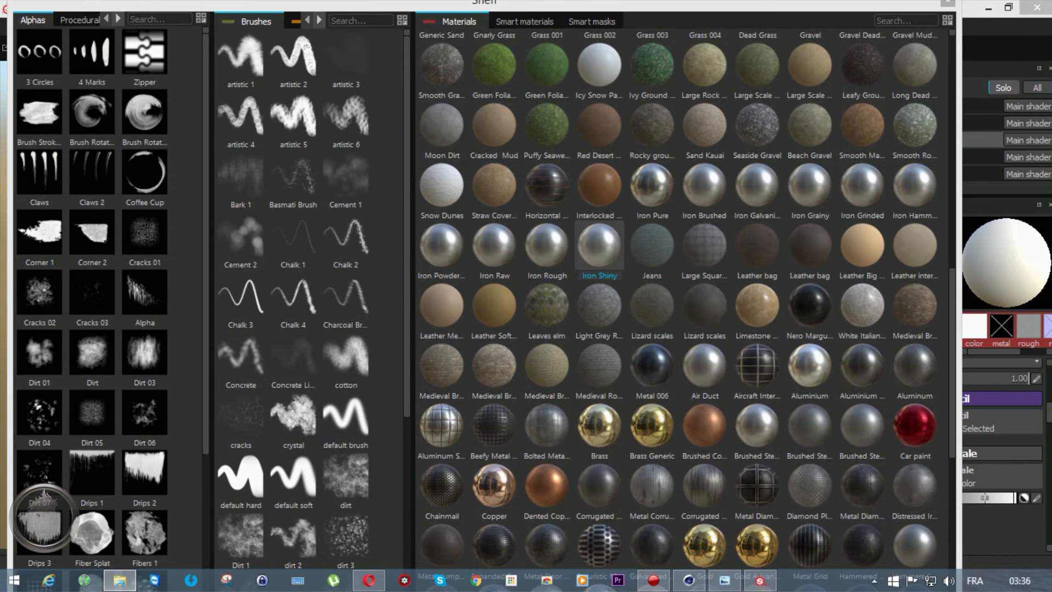
{"action": "left_click_drag", "start_coordinate": [580, 274], "coordinate": [188, 341]}
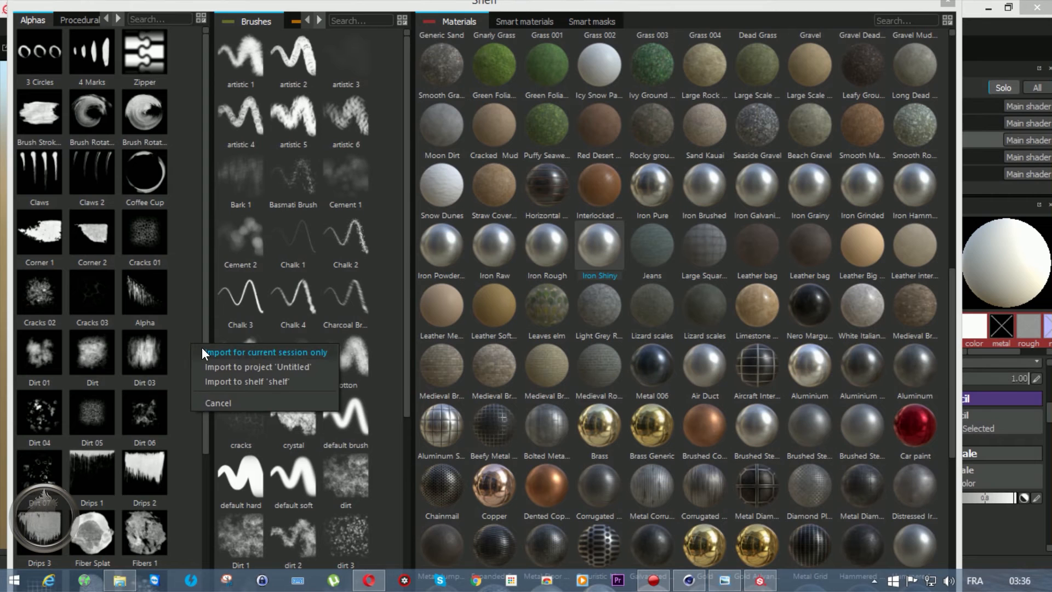
{"action": "left_click", "coordinate": [201, 347]}
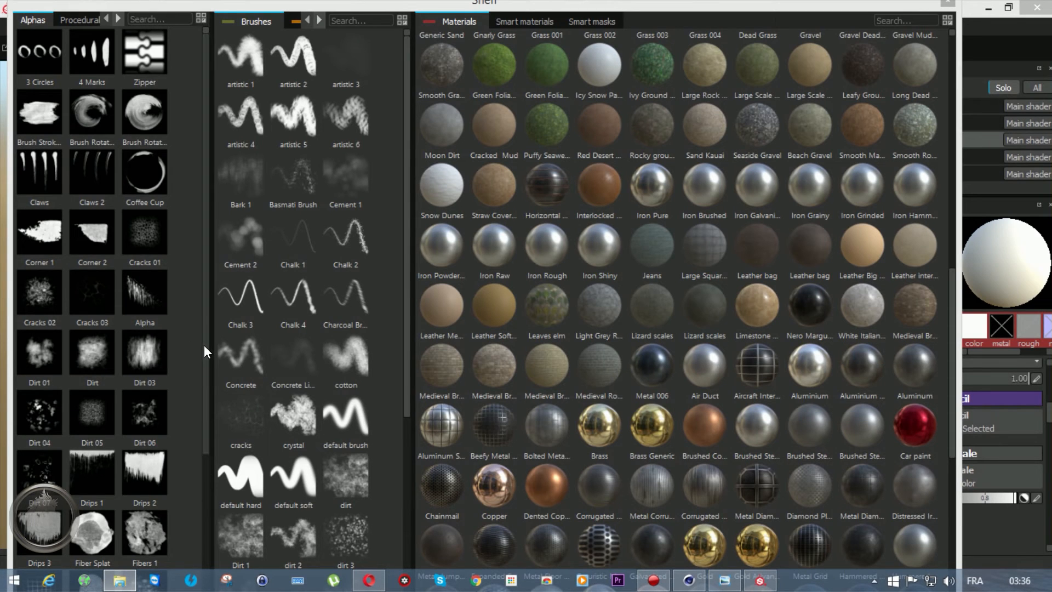
Find the MHD alpha in the shelf and assign it as the paint brush's grayscale image.
{"action": "scroll", "coordinate": [200, 418], "scroll_direction": "down", "scroll_amount": 4}
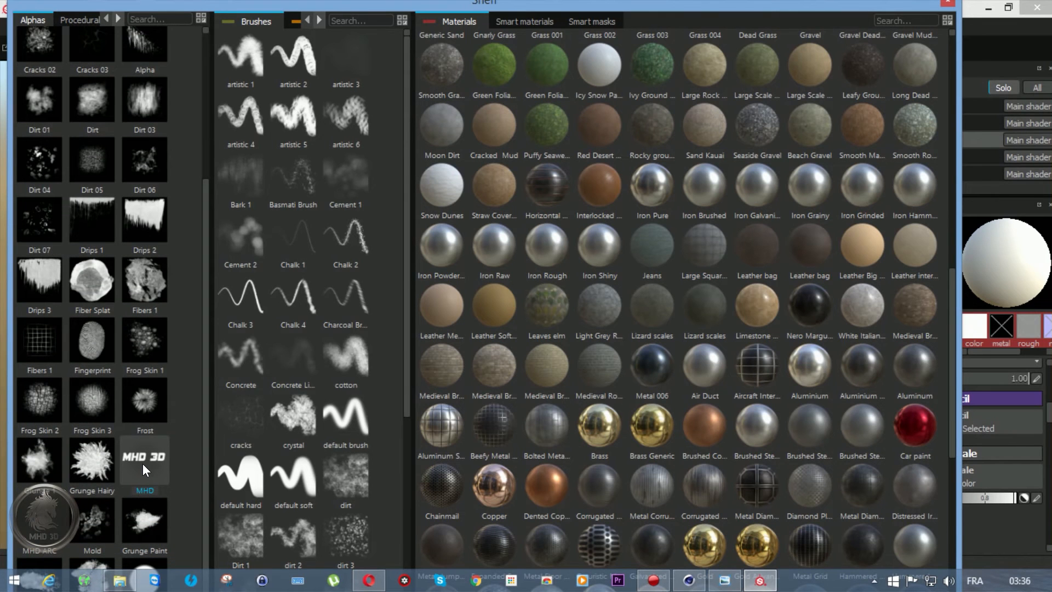
{"action": "left_click_drag", "start_coordinate": [843, 3], "coordinate": [787, 4]}
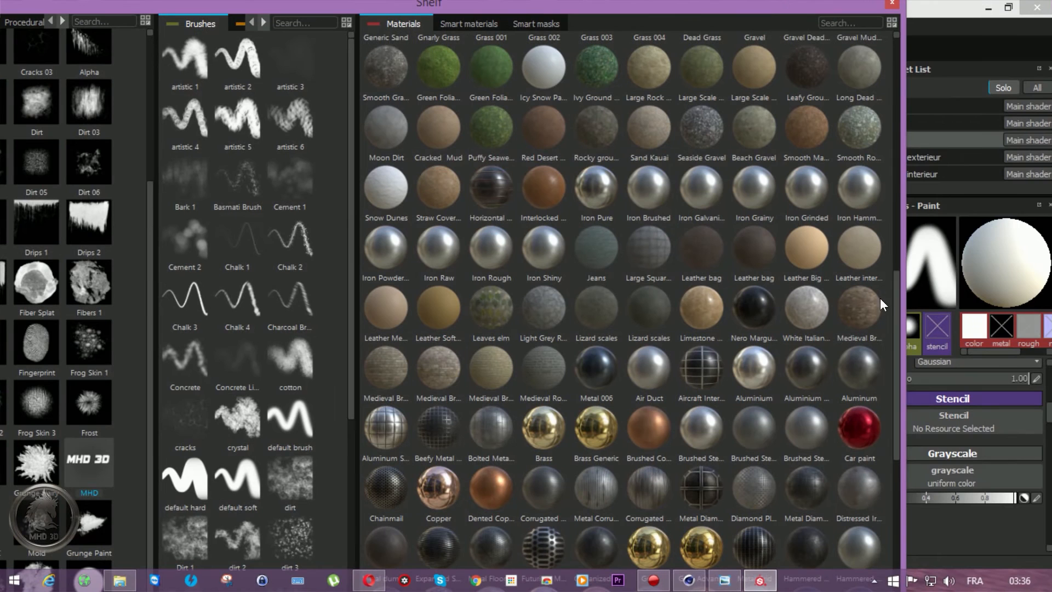
{"action": "left_click_drag", "start_coordinate": [715, 7], "coordinate": [795, 34]}
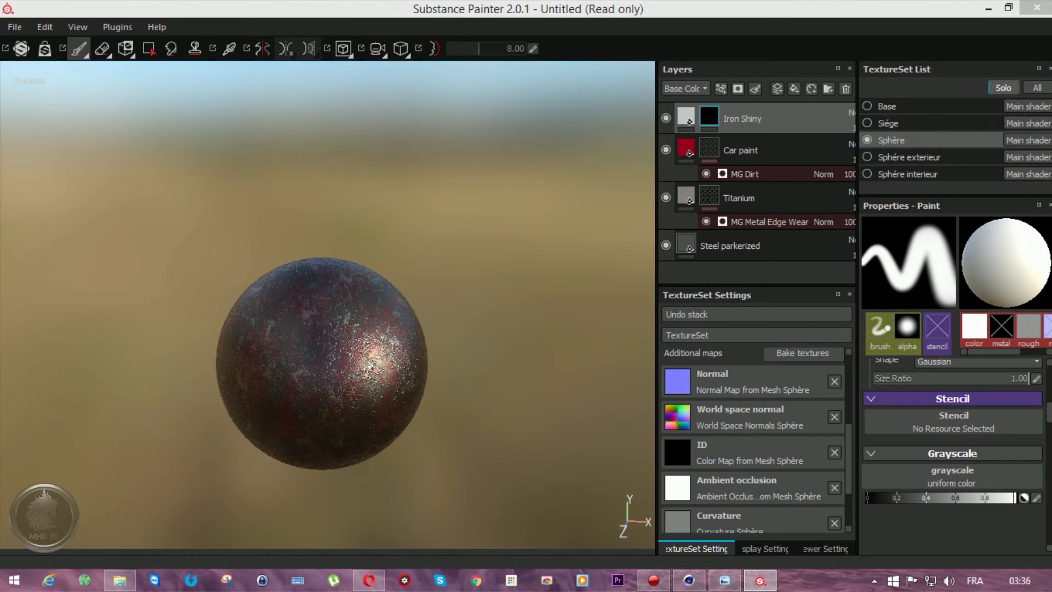
{"action": "left_click_drag", "start_coordinate": [905, 484], "coordinate": [943, 482]}
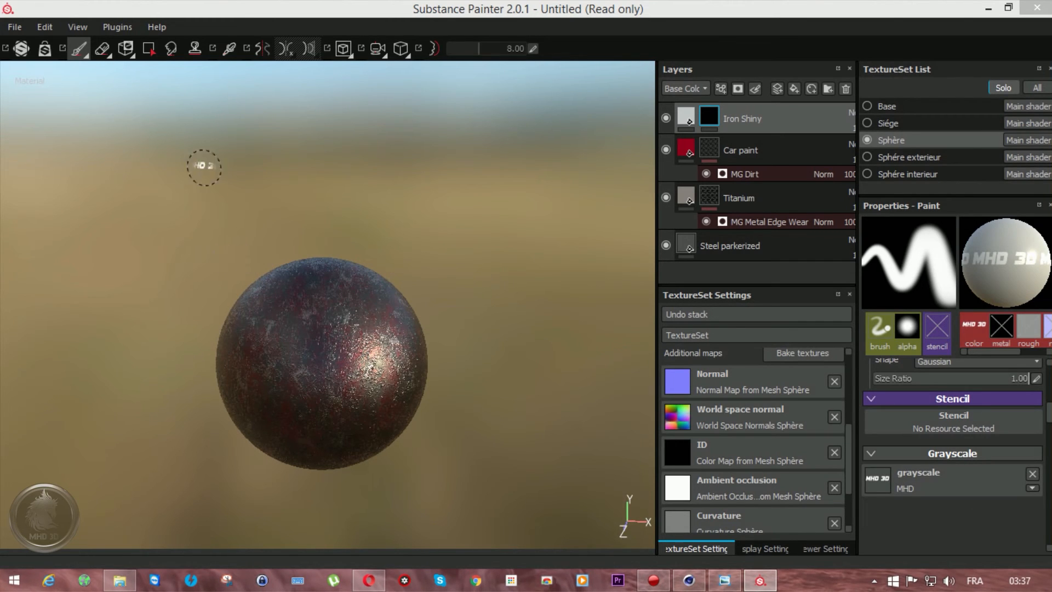
Activate the Projection tool with the MHD alpha as its grayscale image, and frame the enlarged sphere behind the projected "MHD 3D" text.
{"action": "left_click", "coordinate": [125, 49]}
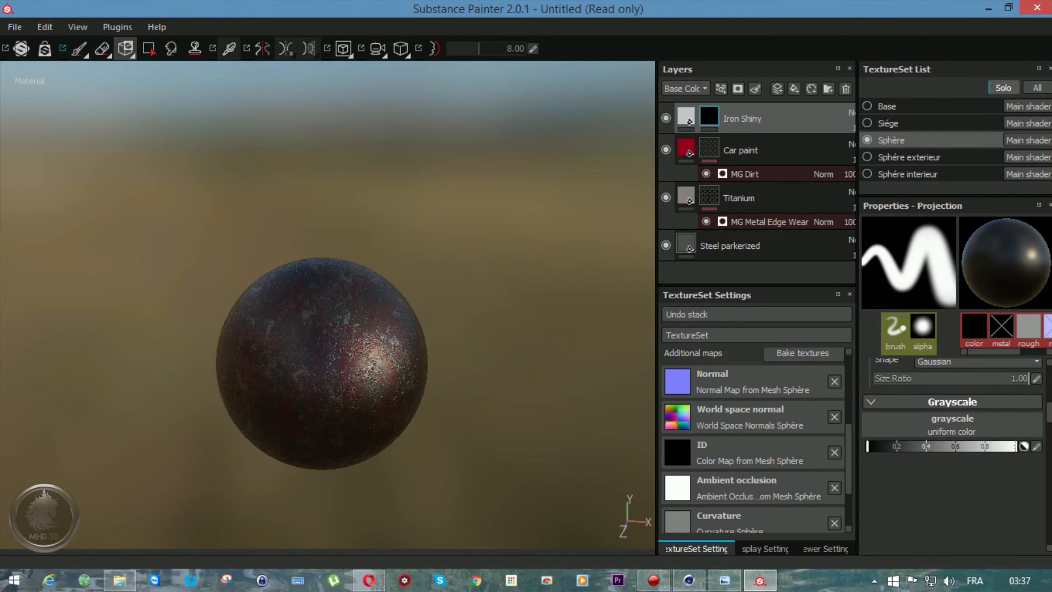
{"action": "left_click_drag", "start_coordinate": [899, 493], "coordinate": [926, 426]}
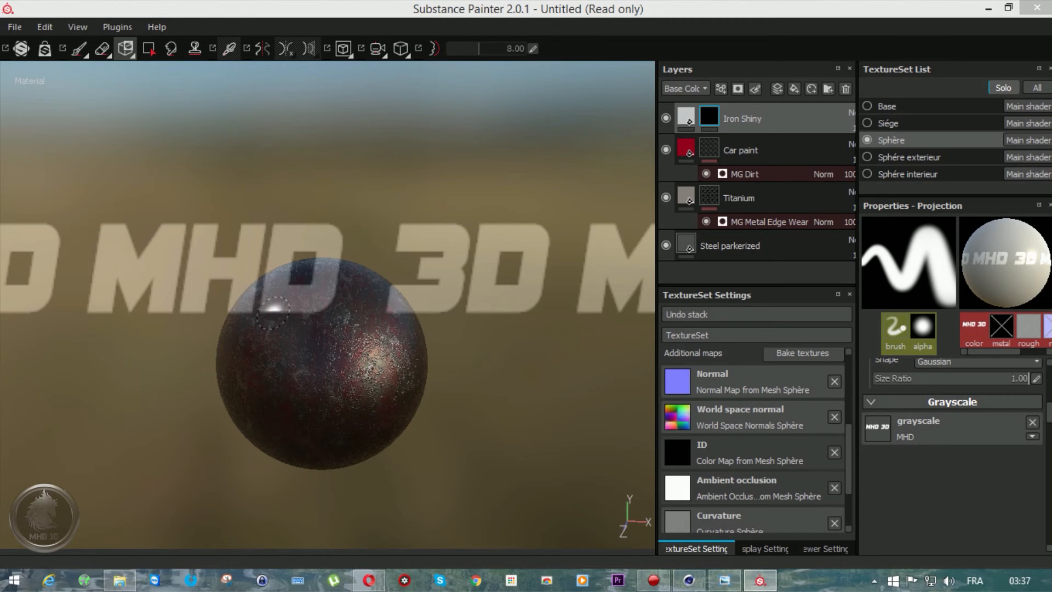
{"action": "scroll", "coordinate": [273, 312], "scroll_direction": "up", "scroll_amount": 5}
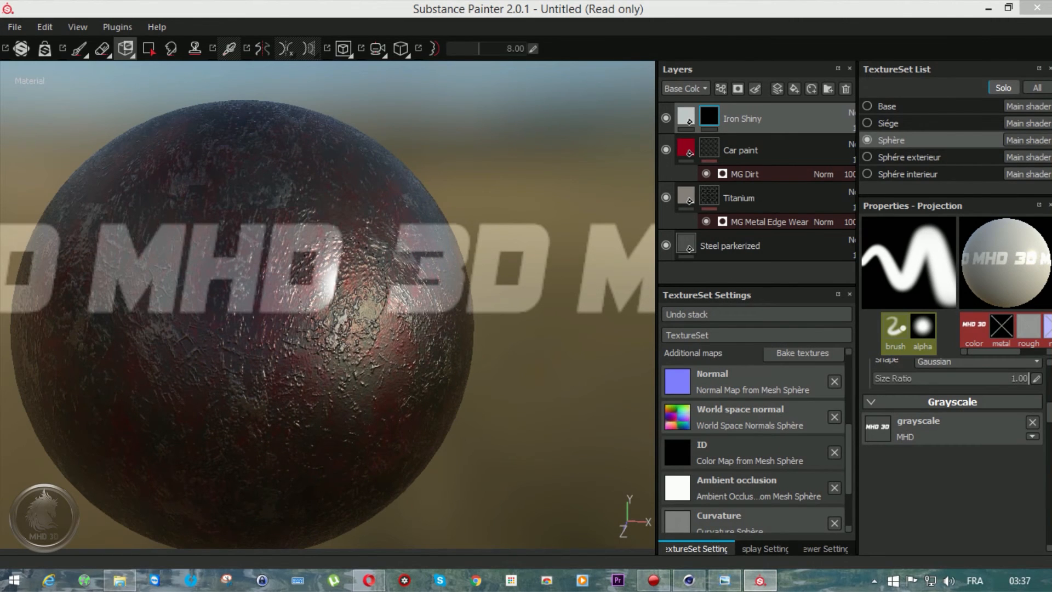
{"action": "scroll", "coordinate": [350, 268], "scroll_direction": "up", "scroll_amount": 3}
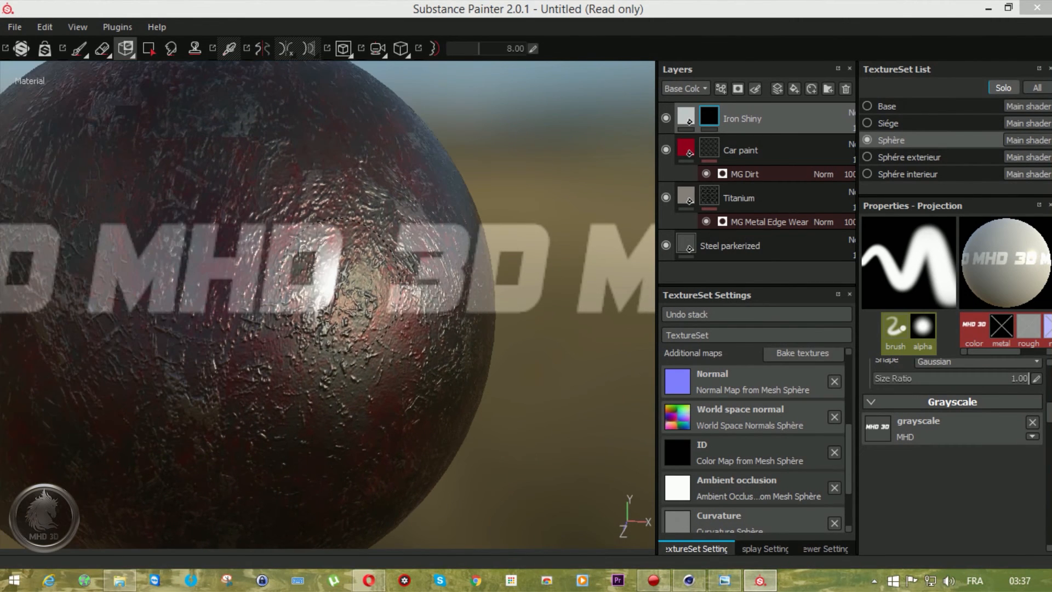
{"action": "middle_click_drag", "start_coordinate": [441, 263], "coordinate": [540, 273], "text": "alt"}
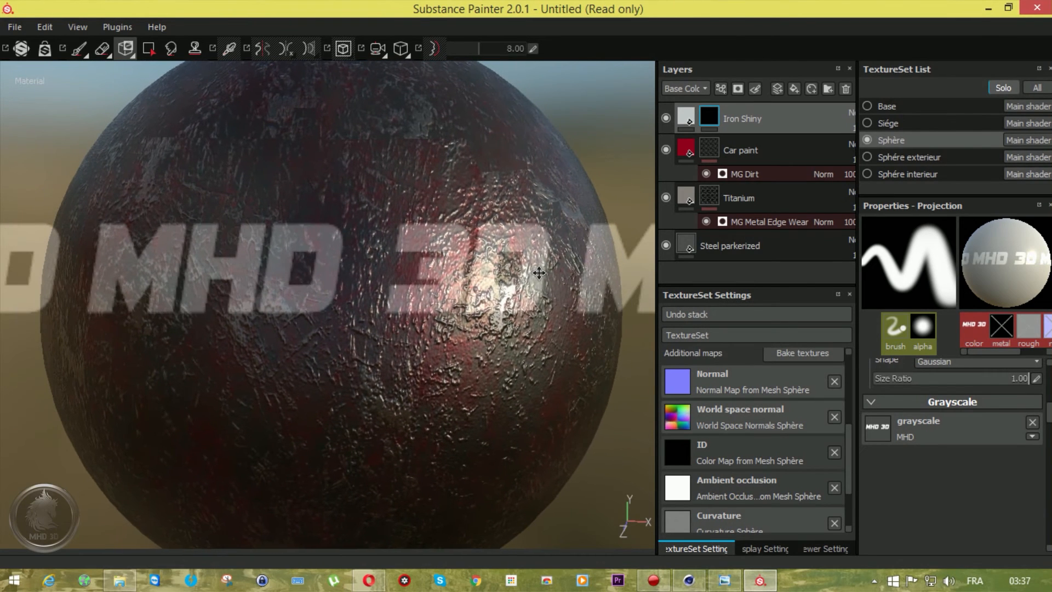
Paint the projected "MHD 3D" text onto the front of the sphere in the Iron Shiny mask, then return to the Paint tool.
{"action": "mouse_move", "coordinate": [138, 185]}
{"action": "left_mouse_down"}
{"action": "mouse_move", "coordinate": [121, 255]}
{"action": "mouse_move", "coordinate": [145, 263]}
{"action": "mouse_move", "coordinate": [331, 244]}
{"action": "mouse_move", "coordinate": [524, 271]}
{"action": "mouse_move", "coordinate": [122, 261]}
{"action": "left_mouse_up"}
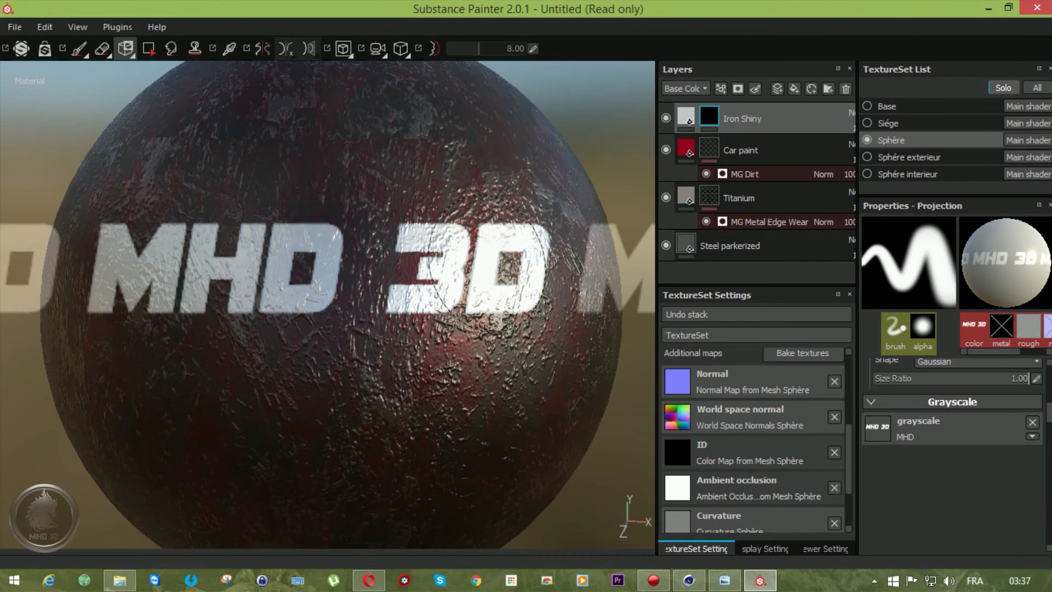
{"action": "left_click", "coordinate": [78, 49]}
{"action": "scroll", "coordinate": [448, 211], "scroll_direction": "down", "scroll_amount": 10}
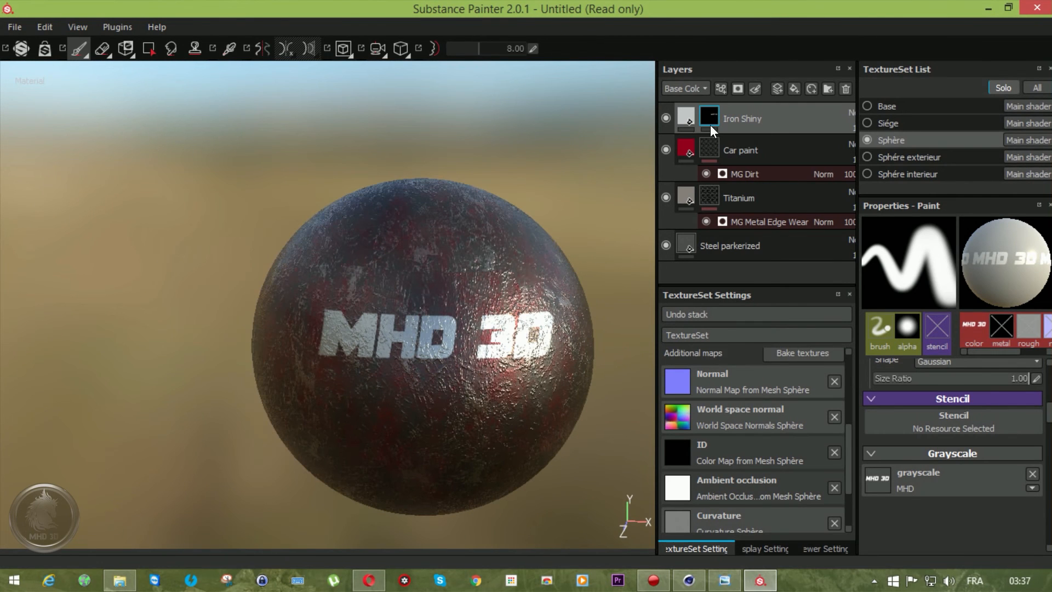
Examine the Iron Shiny "MHD 3D" lettering on the sphere up close and from several angles.
{"action": "left_click", "coordinate": [685, 116]}
{"action": "left_click_drag", "start_coordinate": [492, 284], "coordinate": [439, 304], "text": "alt"}
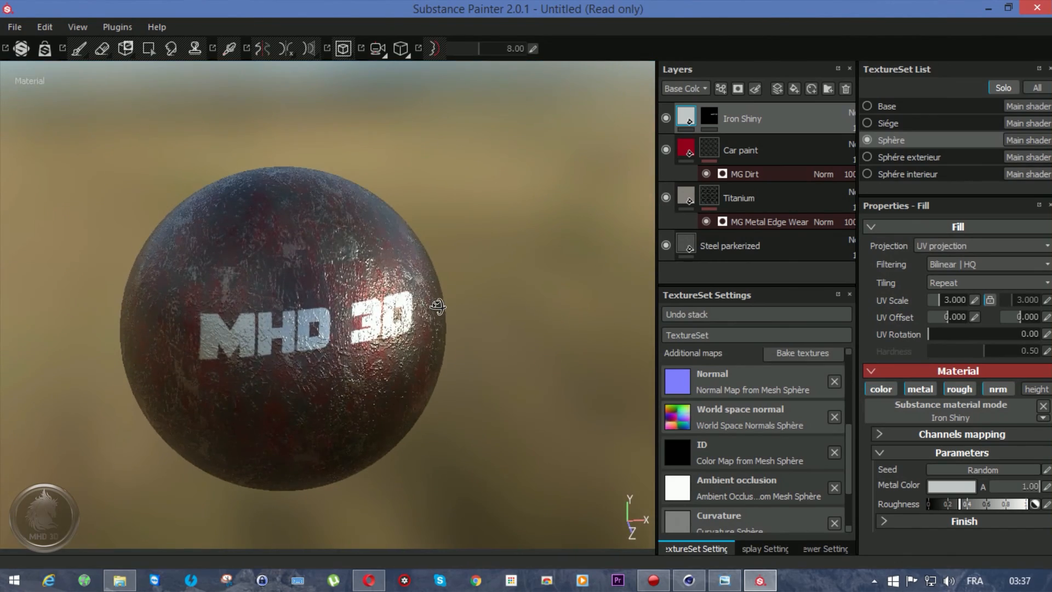
{"action": "scroll", "coordinate": [229, 351], "scroll_direction": "up", "scroll_amount": 8}
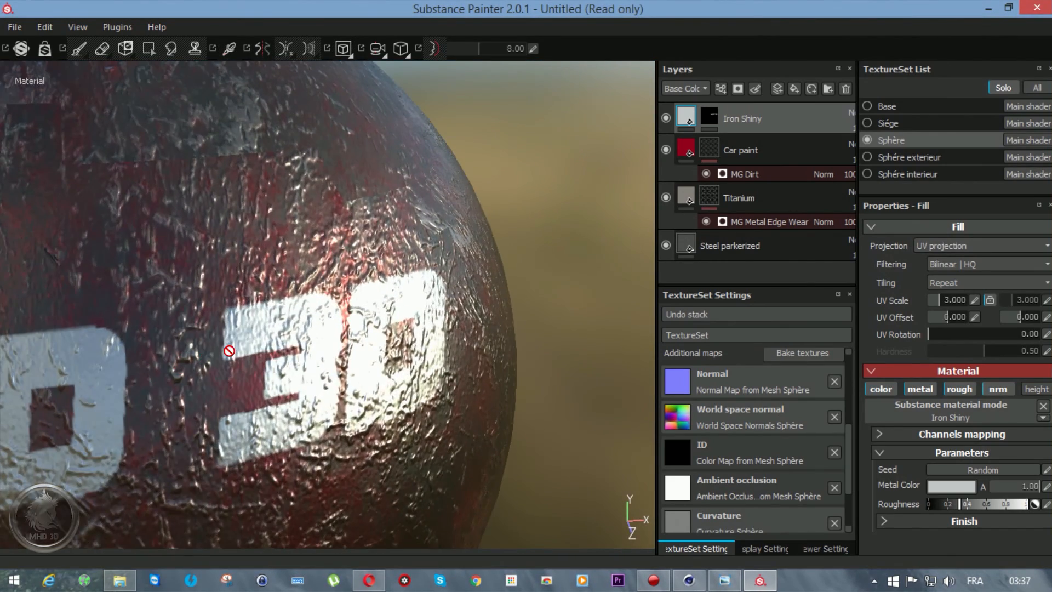
{"action": "scroll", "coordinate": [229, 350], "scroll_direction": "down", "scroll_amount": 8}
{"action": "left_click_drag", "start_coordinate": [223, 348], "coordinate": [146, 319], "text": "alt"}
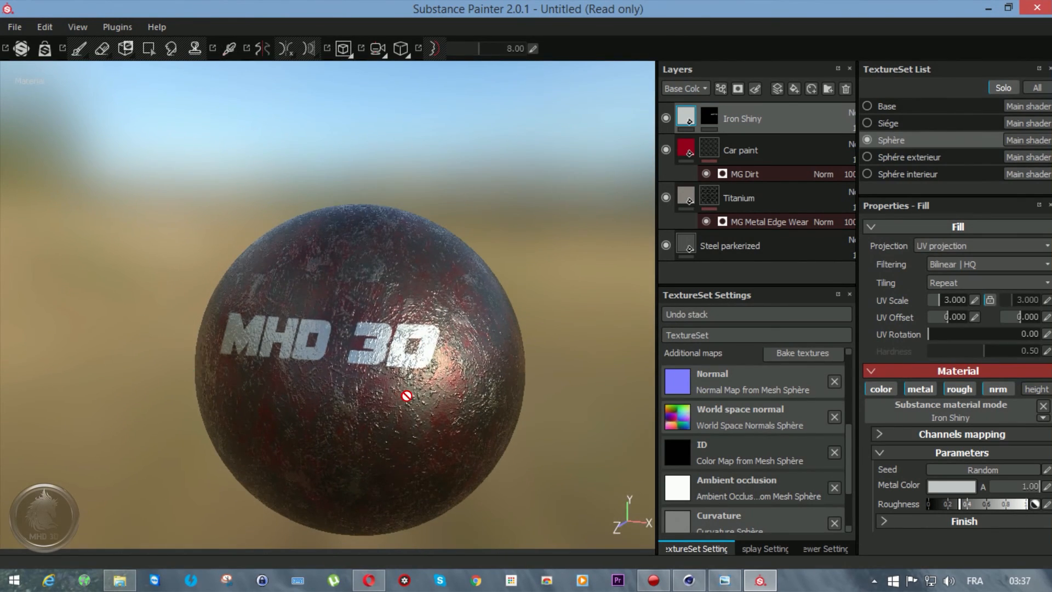
{"action": "scroll", "coordinate": [407, 395], "scroll_direction": "up", "scroll_amount": 1}
{"action": "scroll", "coordinate": [407, 396], "scroll_direction": "down", "scroll_amount": 3}
{"action": "mouse_move", "coordinate": [406, 395]}
{"action": "left_mouse_down", "text": "alt"}
{"action": "mouse_move", "coordinate": [470, 430]}
{"action": "mouse_move", "coordinate": [423, 399]}
{"action": "left_mouse_up", "text": "alt"}
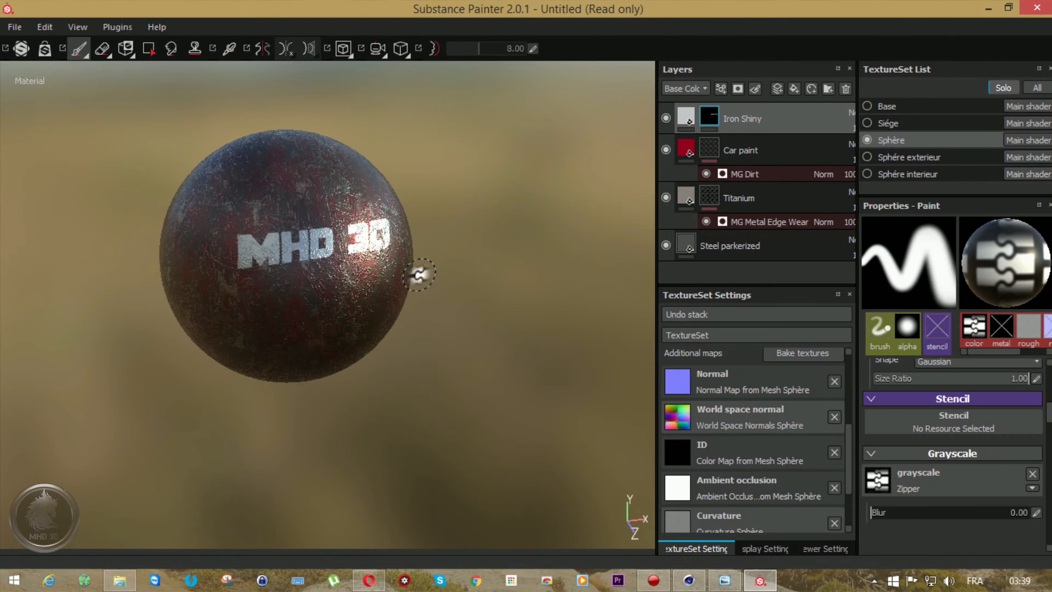
{"action": "left_click_drag", "start_coordinate": [419, 273], "coordinate": [255, 288], "text": "alt"}
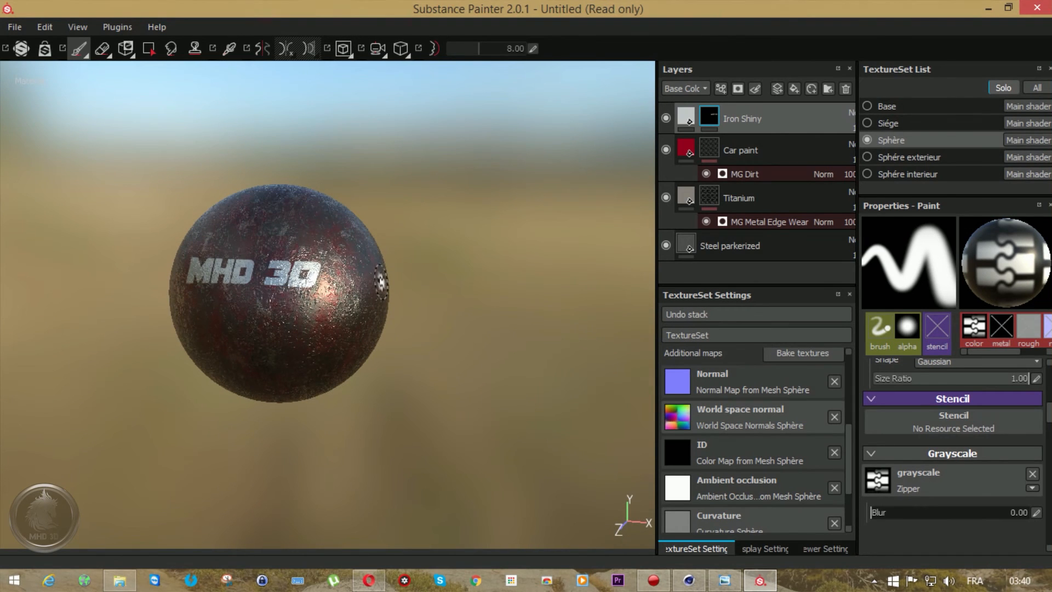
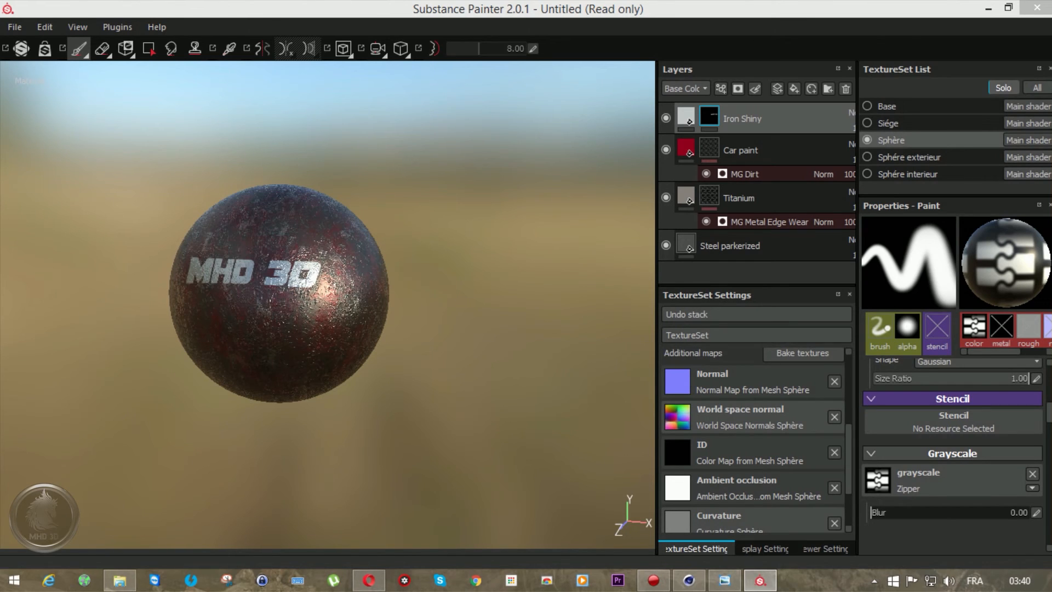
Show all texture sets again and frame the sphere and the ball chair together.
{"action": "left_click", "coordinate": [919, 32]}
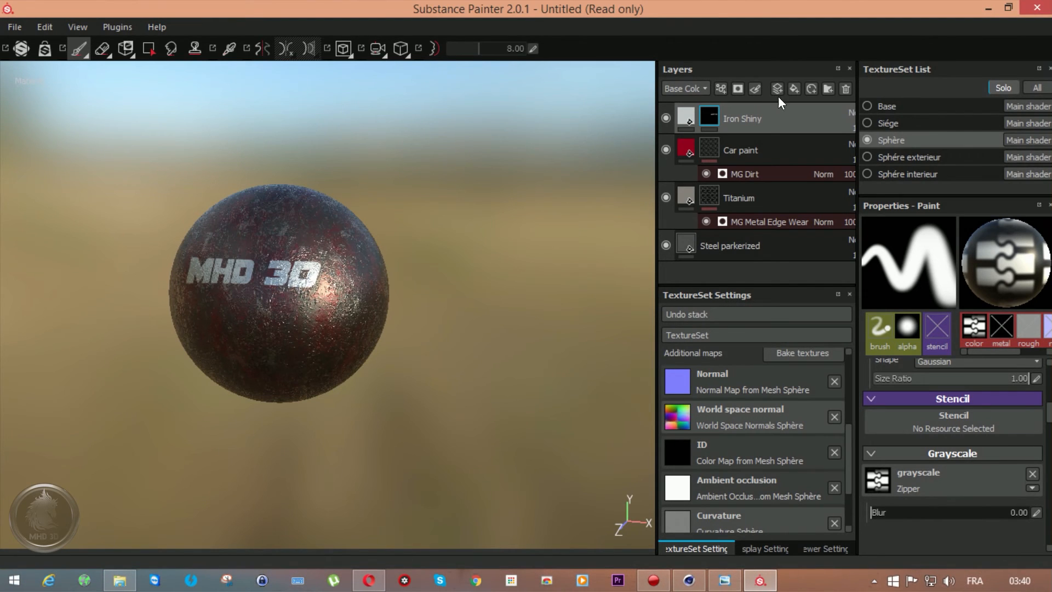
{"action": "left_click", "coordinate": [1026, 86]}
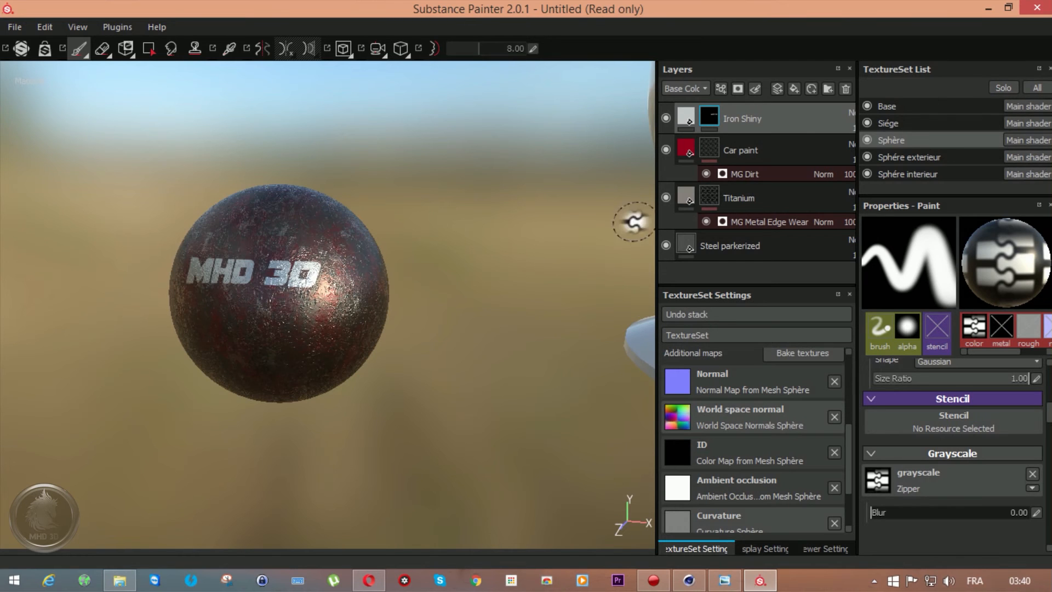
{"action": "scroll", "coordinate": [485, 249], "scroll_direction": "up", "scroll_amount": 1}
{"action": "scroll", "coordinate": [485, 249], "scroll_direction": "down", "scroll_amount": 3}
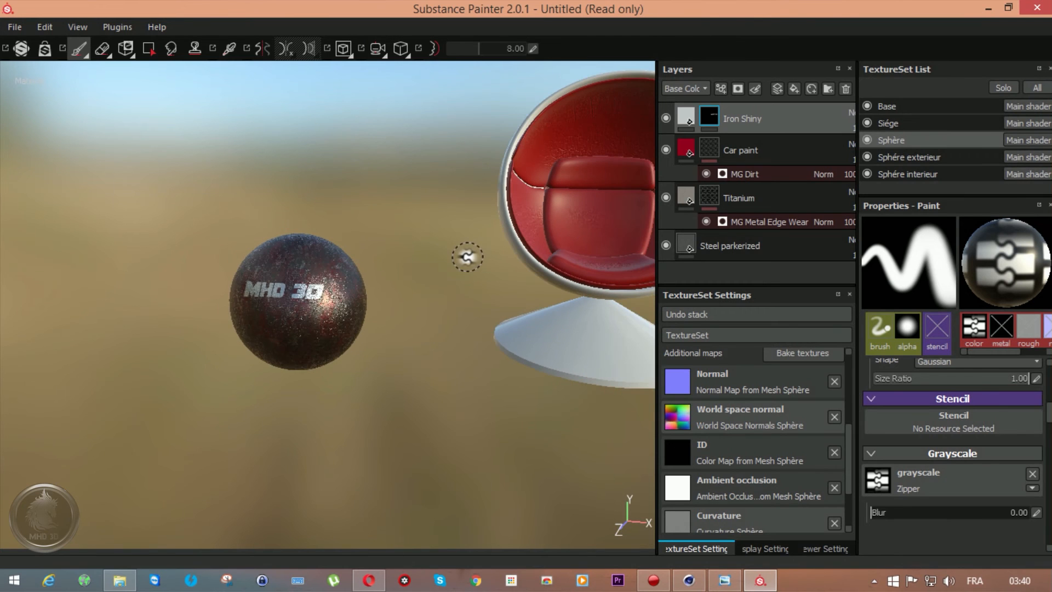
{"action": "scroll", "coordinate": [482, 248], "scroll_direction": "down", "scroll_amount": 1}
{"action": "left_click_drag", "start_coordinate": [484, 250], "coordinate": [459, 259], "text": "alt"}
{"action": "middle_click_drag", "start_coordinate": [427, 255], "coordinate": [354, 259], "text": "alt"}
{"action": "left_click_drag", "start_coordinate": [419, 266], "coordinate": [421, 268], "text": "alt"}
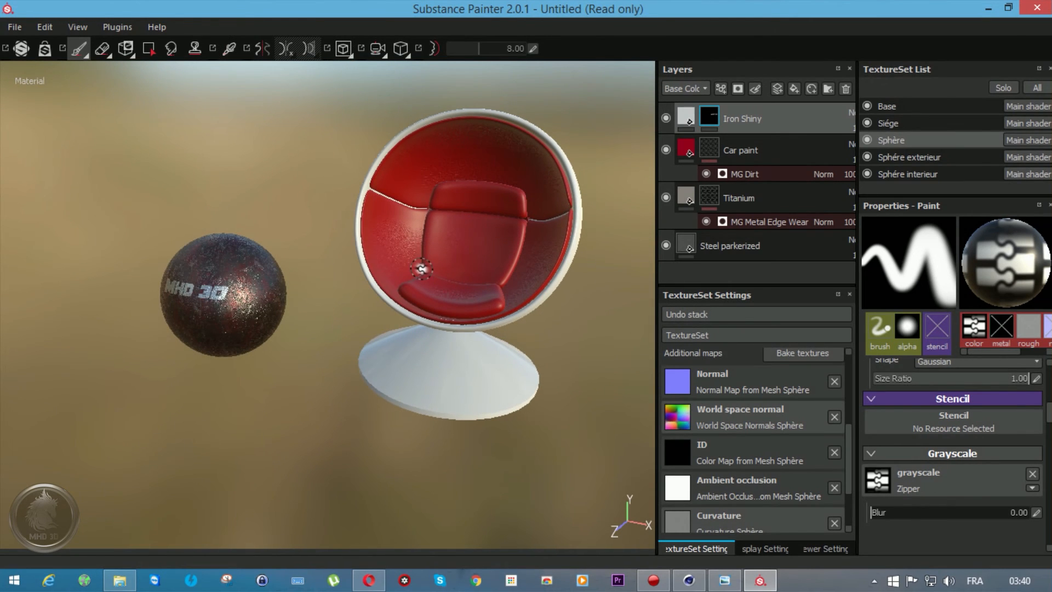
Save the project as "texture" in the Tuto folder inside Dossier Tuto.
{"action": "left_click", "coordinate": [11, 29]}
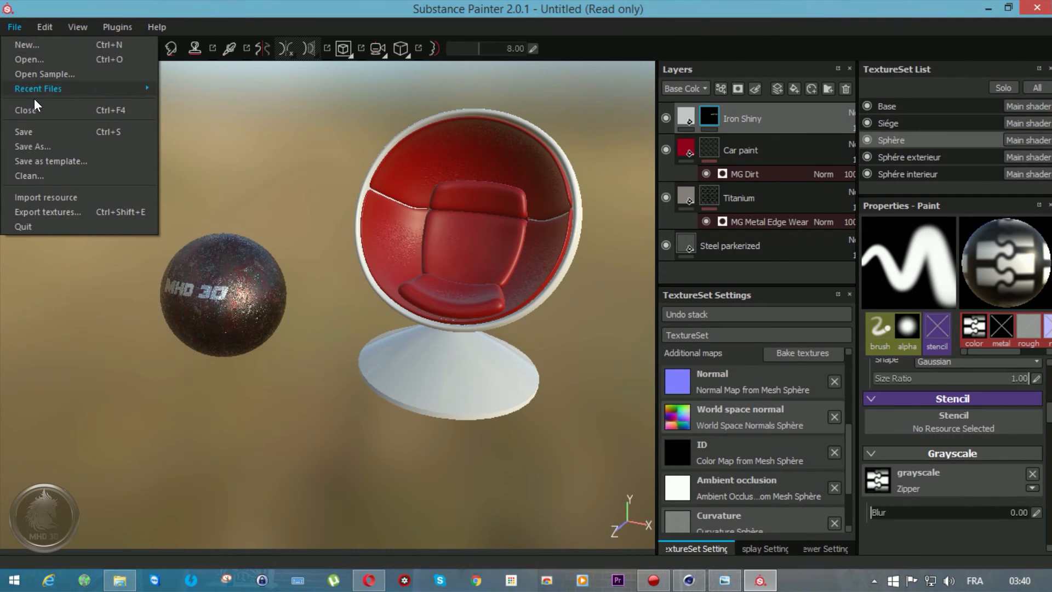
{"action": "left_click", "coordinate": [34, 131]}
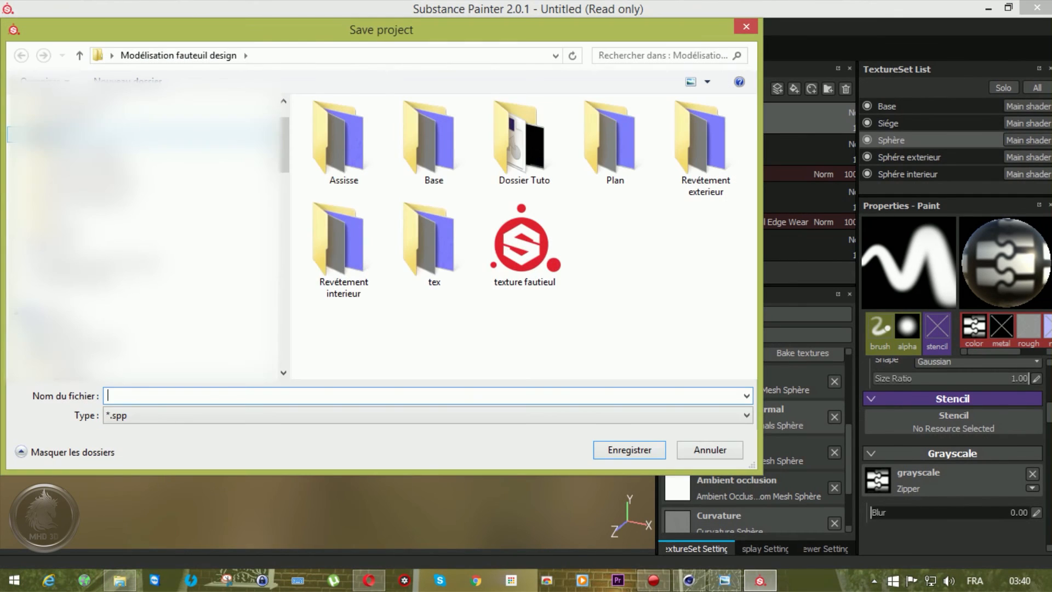
{"action": "double_click", "coordinate": [539, 160]}
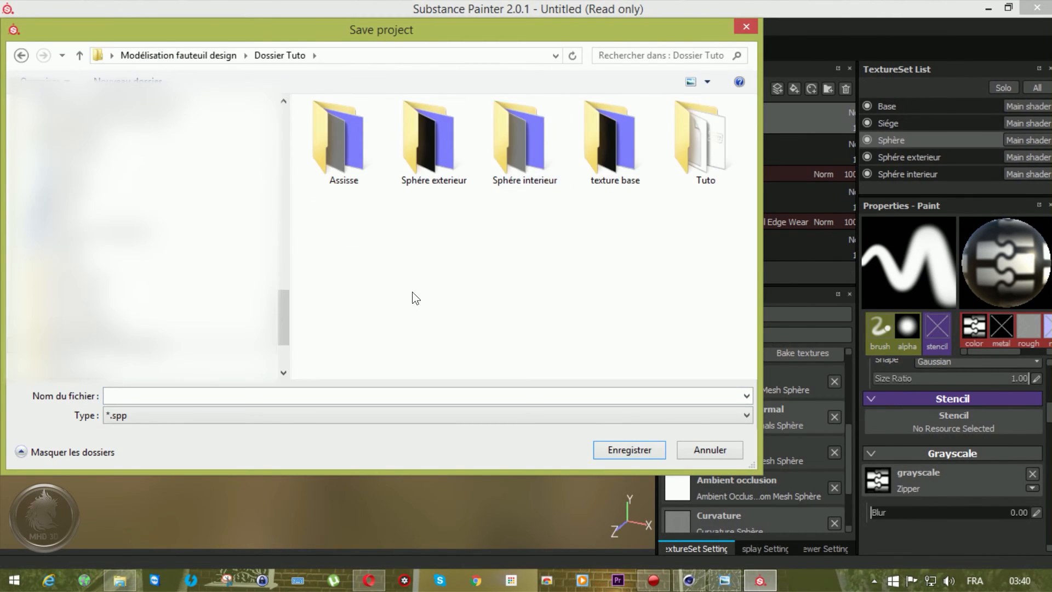
{"action": "double_click", "coordinate": [722, 153]}
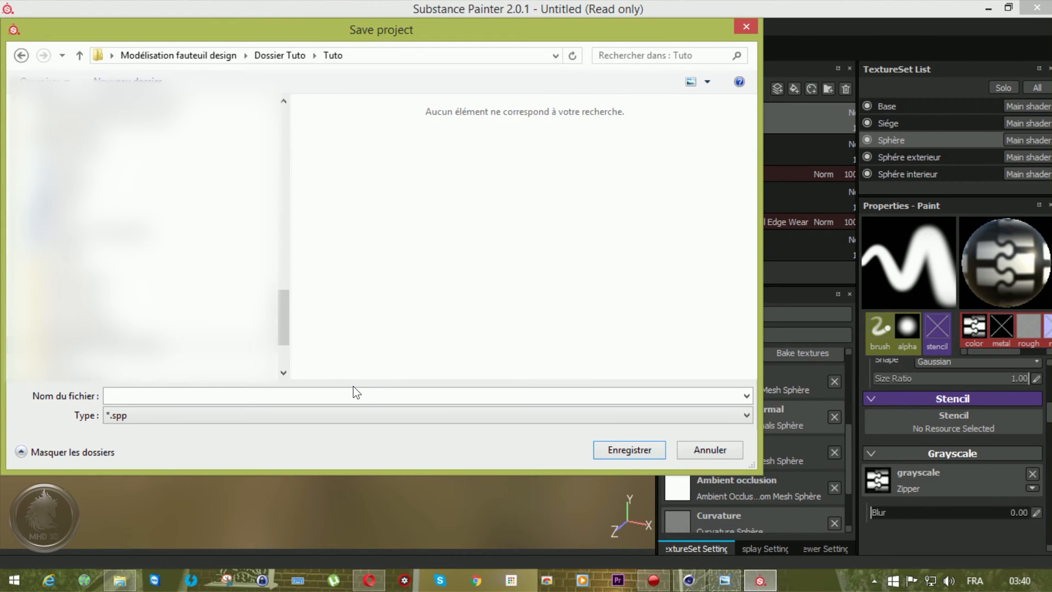
{"action": "type", "text": "texture"}
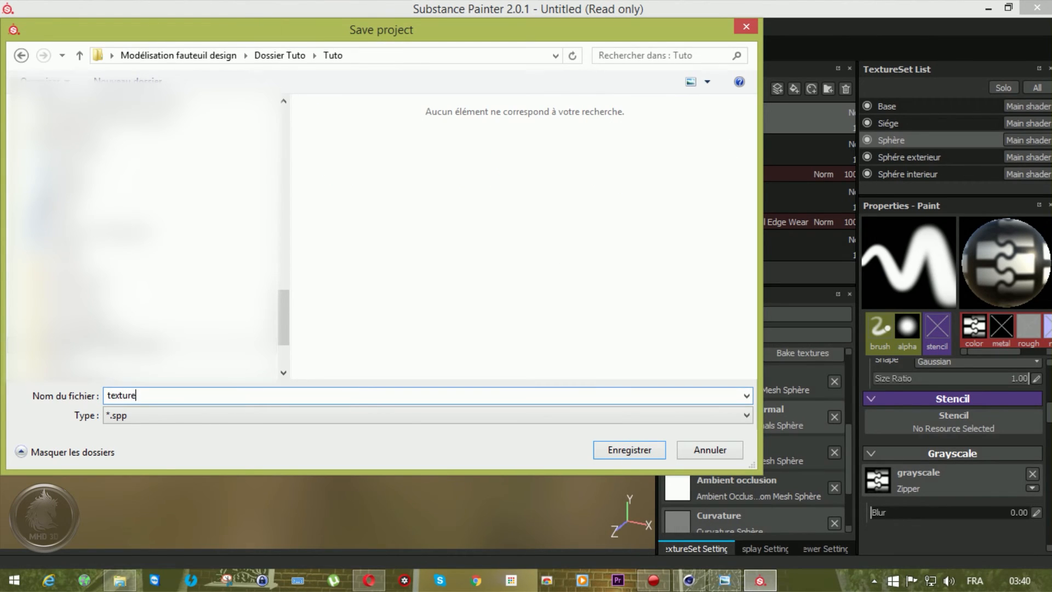
{"action": "key", "text": "Return"}
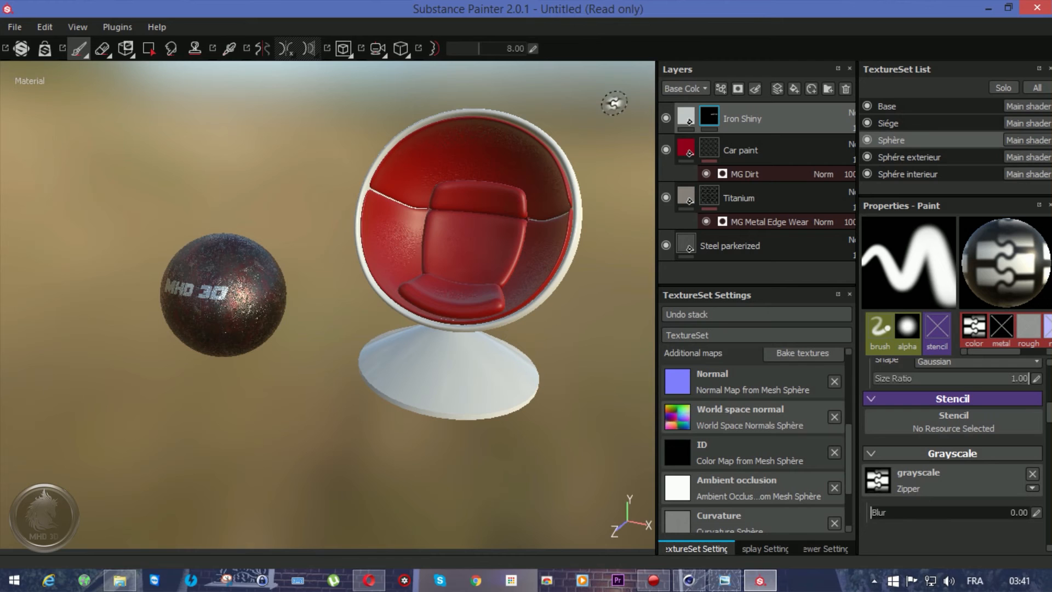
Select the Iron Shiny layer's fill and display the model in the split 3D/2D view.
{"action": "left_click", "coordinate": [685, 117]}
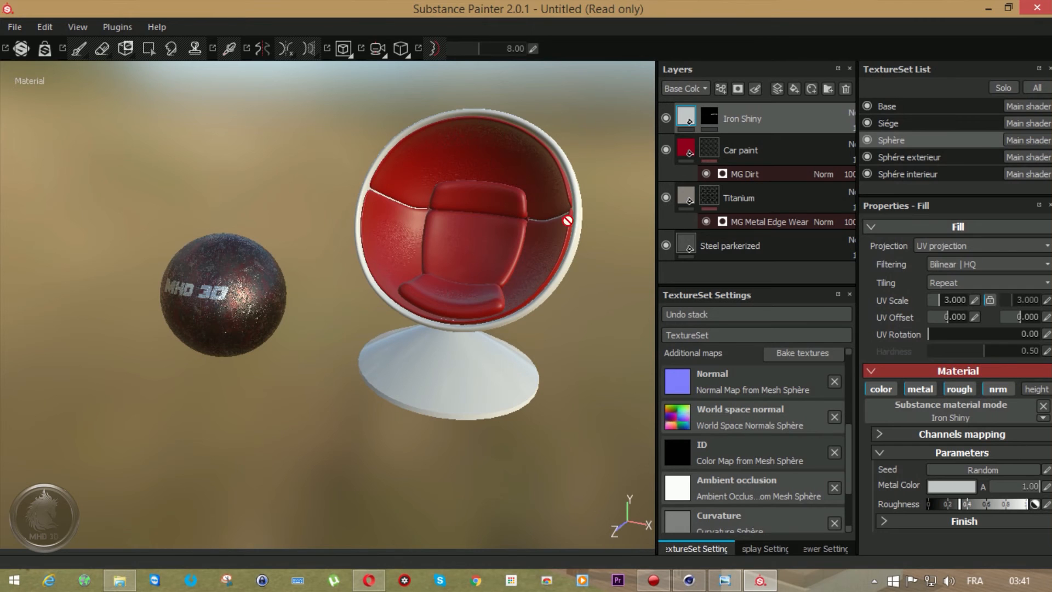
{"action": "left_click", "coordinate": [348, 53]}
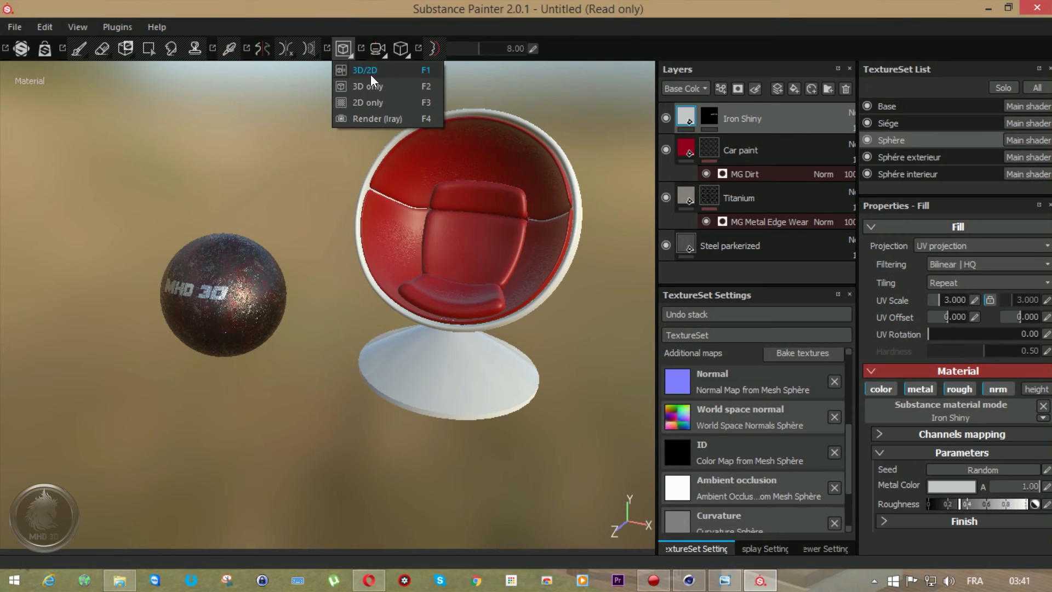
{"action": "left_click", "coordinate": [383, 86]}
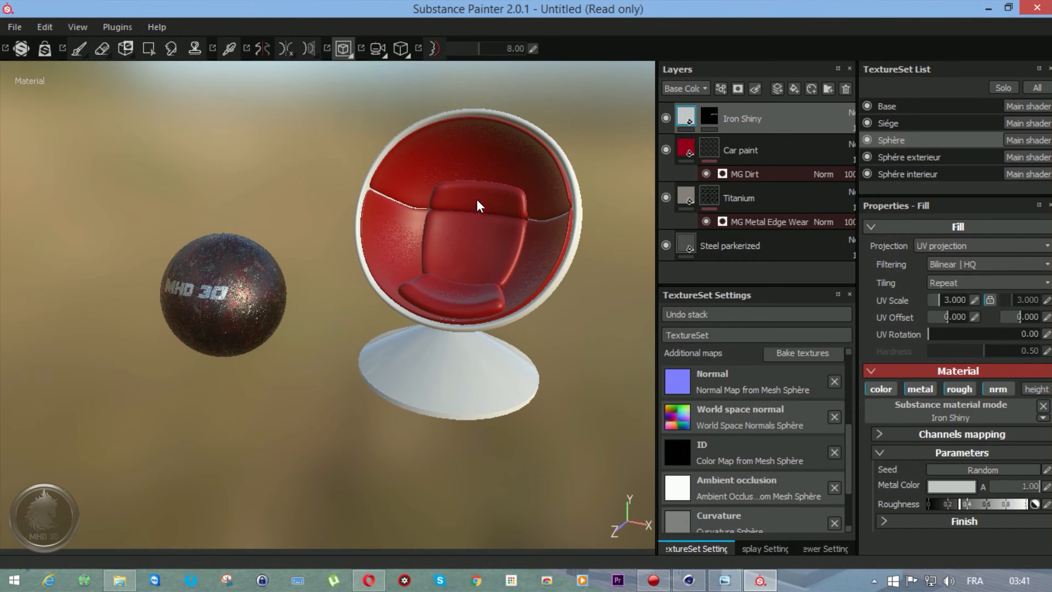
{"action": "left_click", "coordinate": [350, 56]}
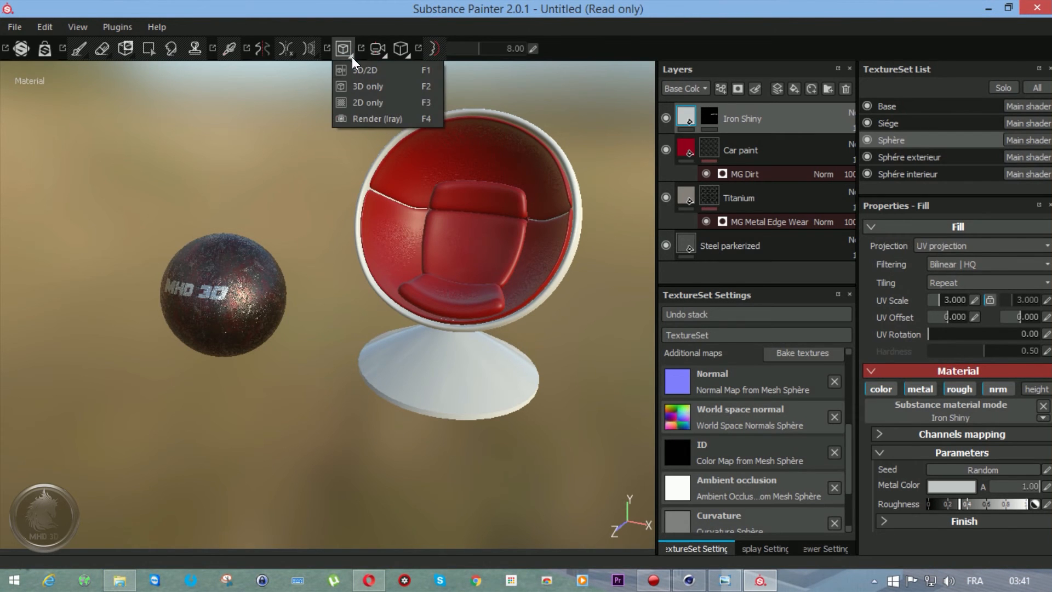
{"action": "left_click", "coordinate": [358, 72]}
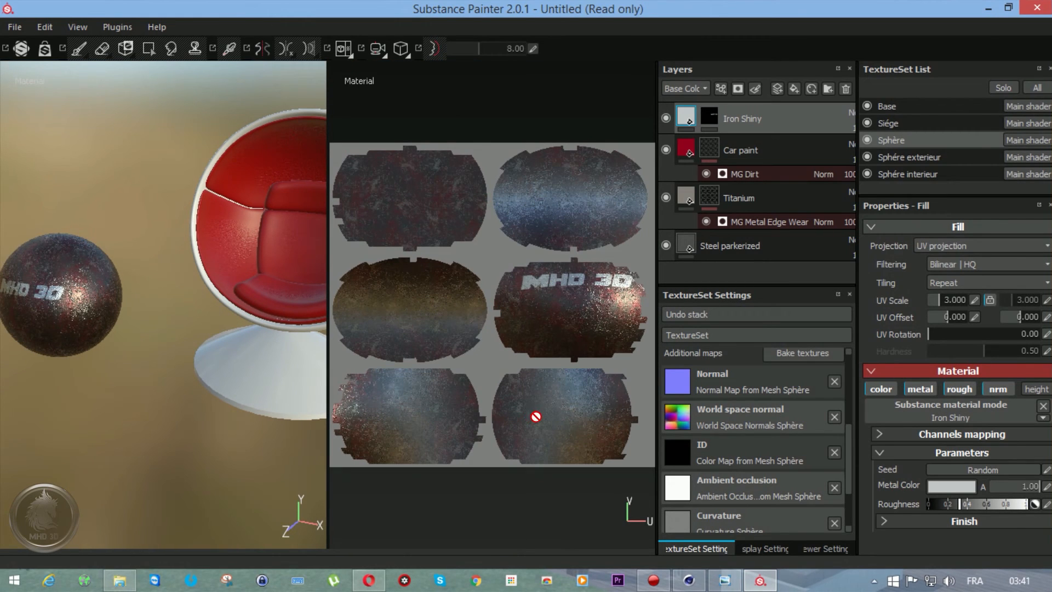
Review the UV layouts of the Siége, Base, Sphére exterieur and Sphére interieur texture sets in turn.
{"action": "left_click", "coordinate": [885, 125]}
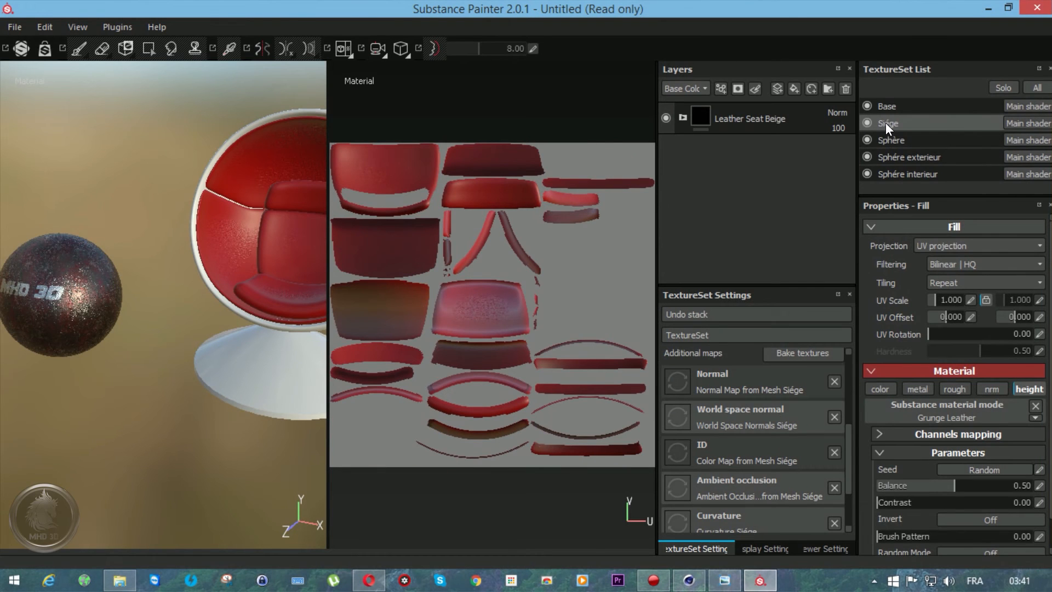
{"action": "left_click", "coordinate": [888, 107]}
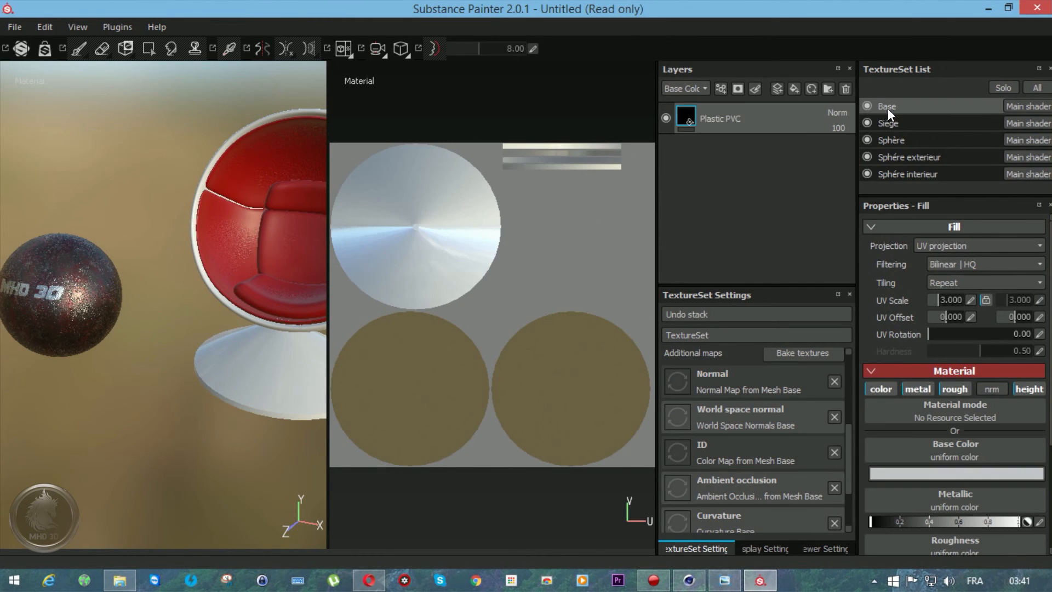
{"action": "left_click", "coordinate": [888, 152]}
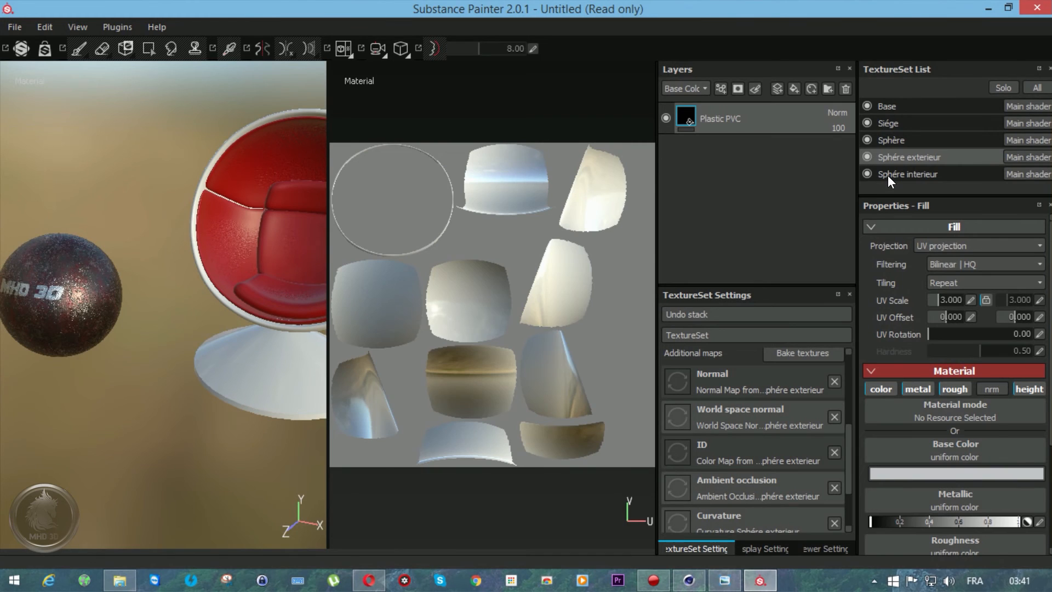
{"action": "left_click", "coordinate": [888, 175]}
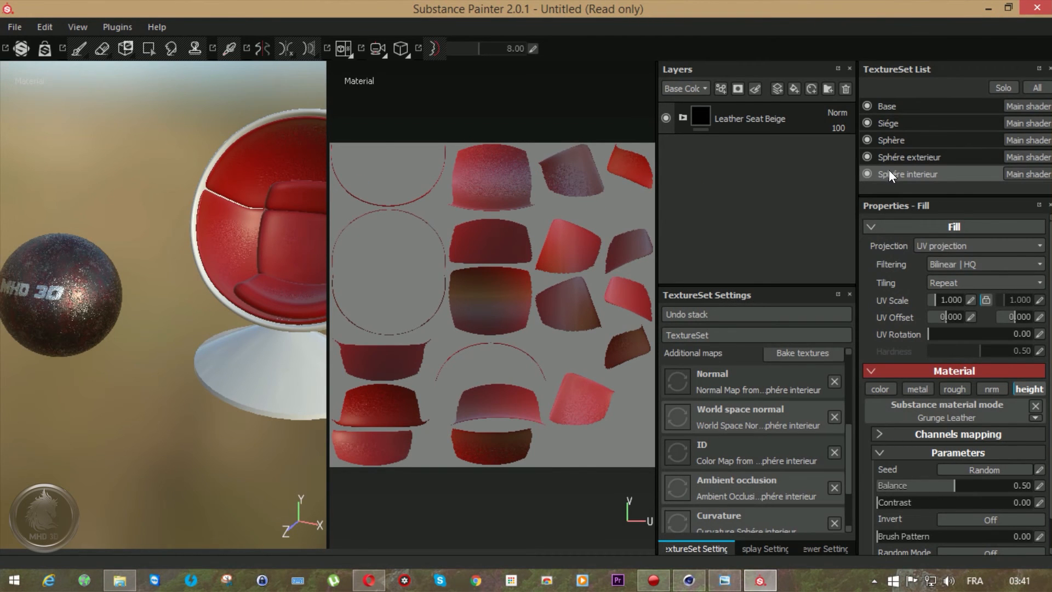
Return to the 3D-only view and frame the chair's red interior and seat up close.
{"action": "left_click", "coordinate": [344, 49]}
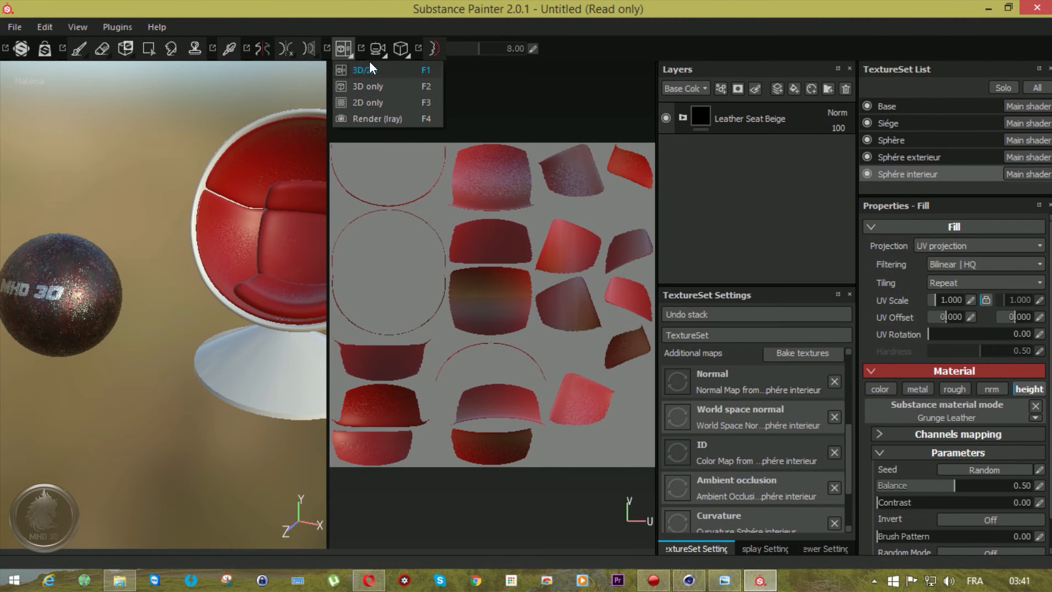
{"action": "left_click", "coordinate": [365, 85]}
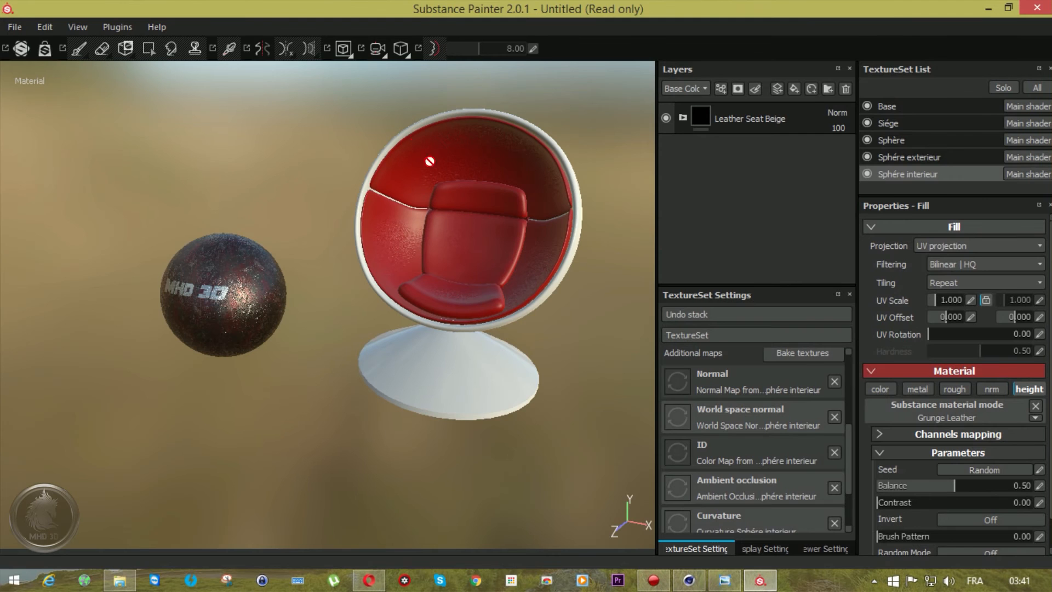
{"action": "scroll", "coordinate": [530, 178], "scroll_direction": "down", "scroll_amount": 2}
{"action": "scroll", "coordinate": [530, 179], "scroll_direction": "up", "scroll_amount": 1}
{"action": "scroll", "coordinate": [530, 178], "scroll_direction": "up", "scroll_amount": 3}
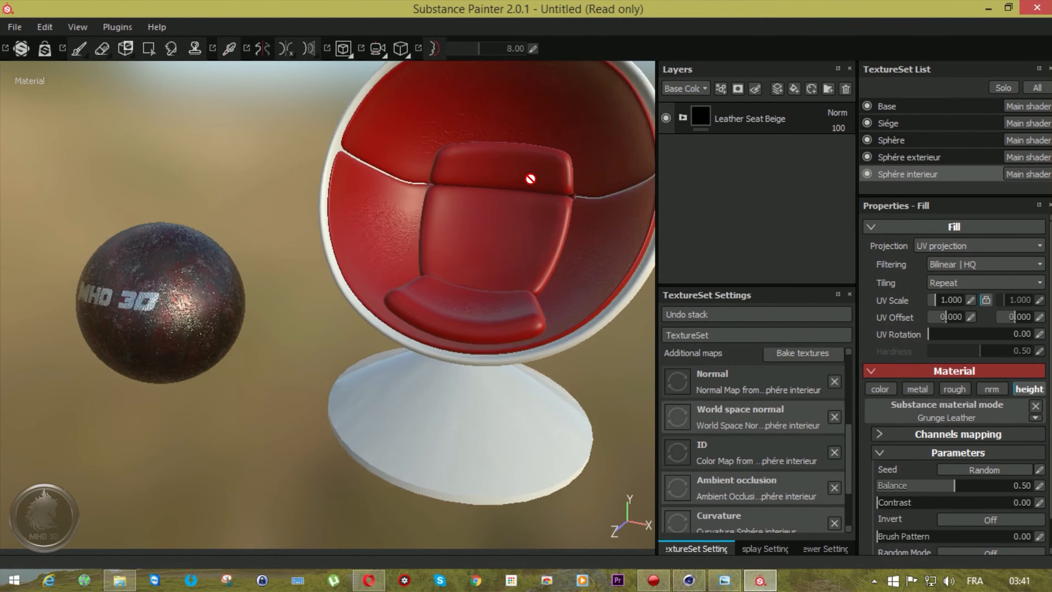
{"action": "left_click_drag", "start_coordinate": [550, 148], "coordinate": [459, 213], "text": "alt"}
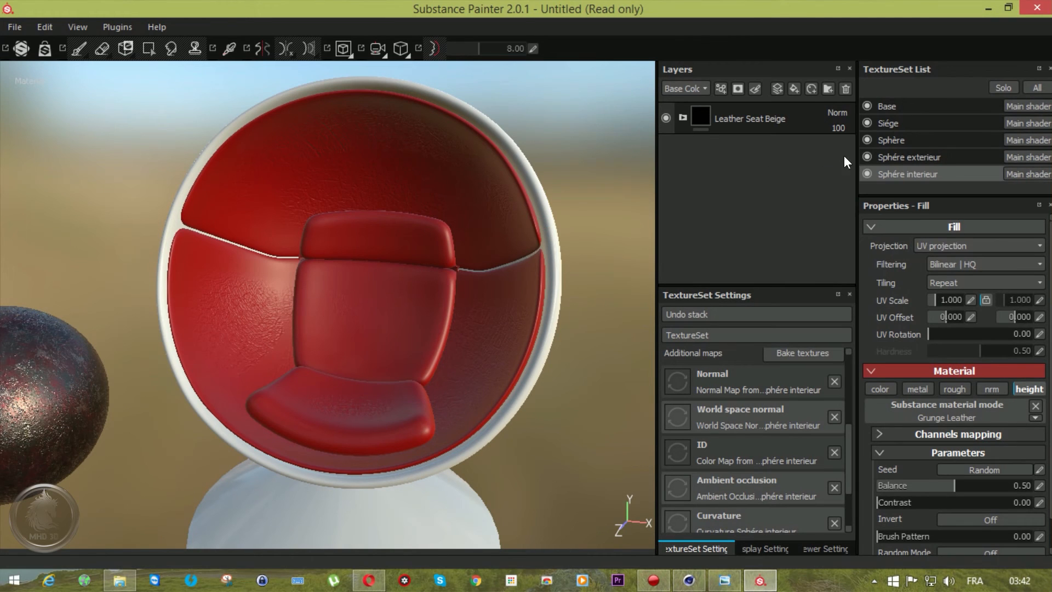
Hide and show the Leather Seat Beige folder of the Siége texture set to compare the seat, then select the folder.
{"action": "left_click", "coordinate": [888, 124]}
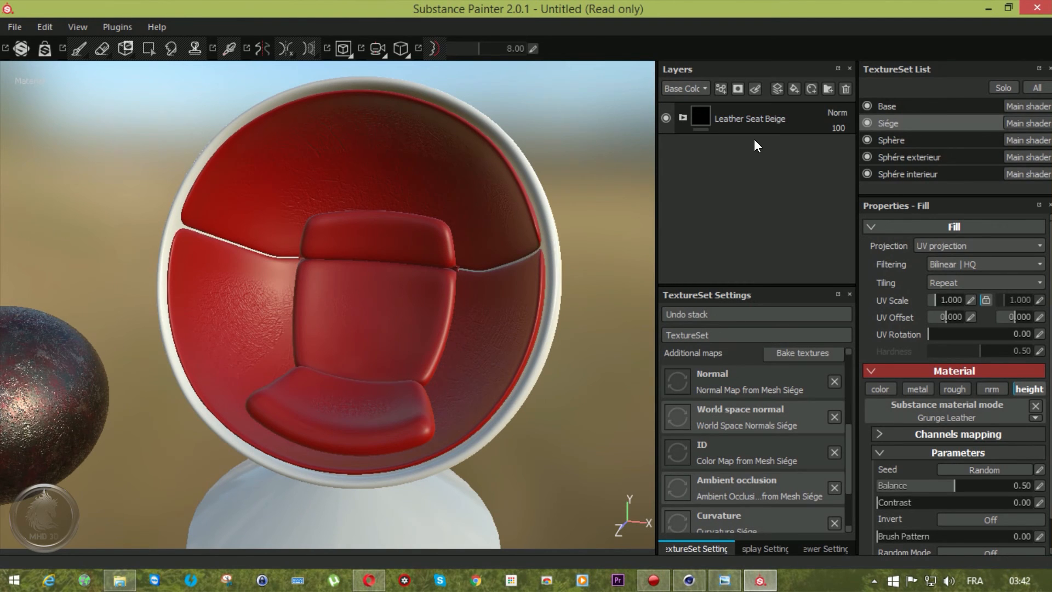
{"action": "left_click", "coordinate": [665, 118]}
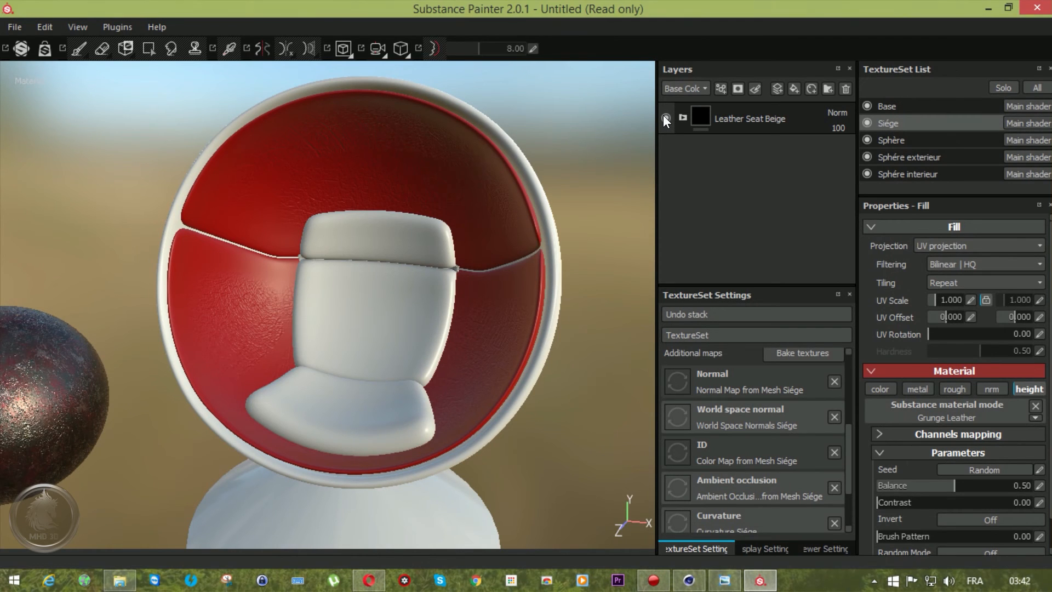
{"action": "left_click", "coordinate": [665, 118]}
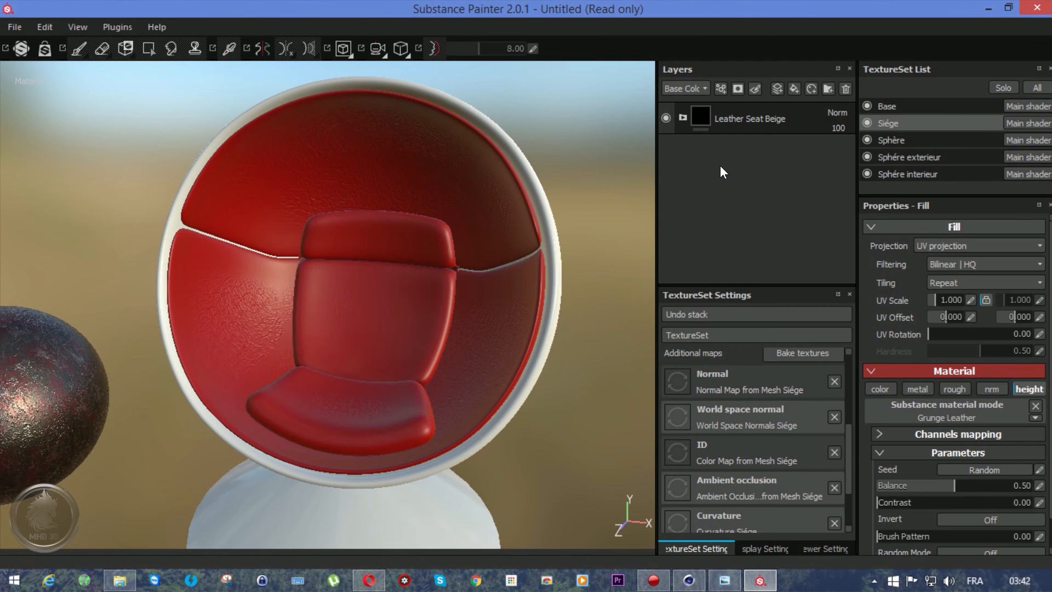
{"action": "left_click", "coordinate": [739, 118]}
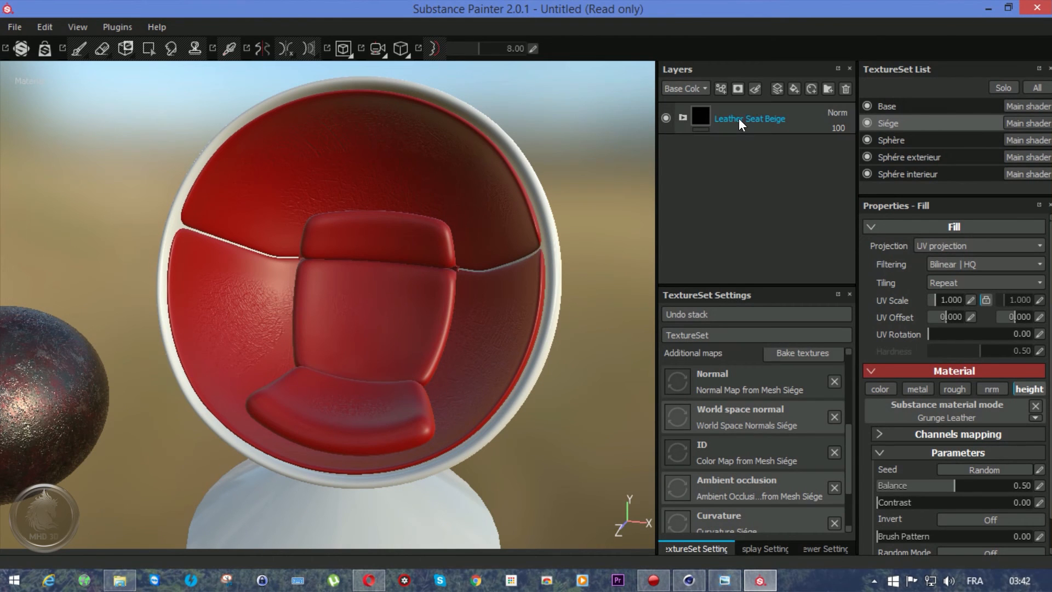
Paste a copy of the Leather Seat Beige folder in the Siége layer stack and add a black mask to the copy.
{"action": "right_click", "coordinate": [739, 118]}
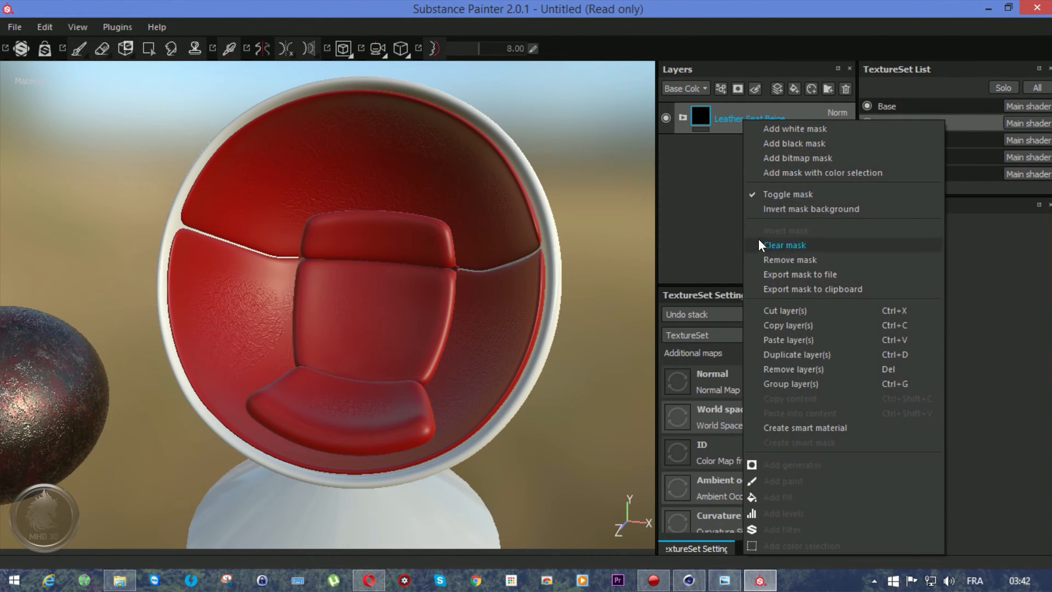
{"action": "left_click", "coordinate": [773, 323]}
{"action": "right_click", "coordinate": [707, 165]}
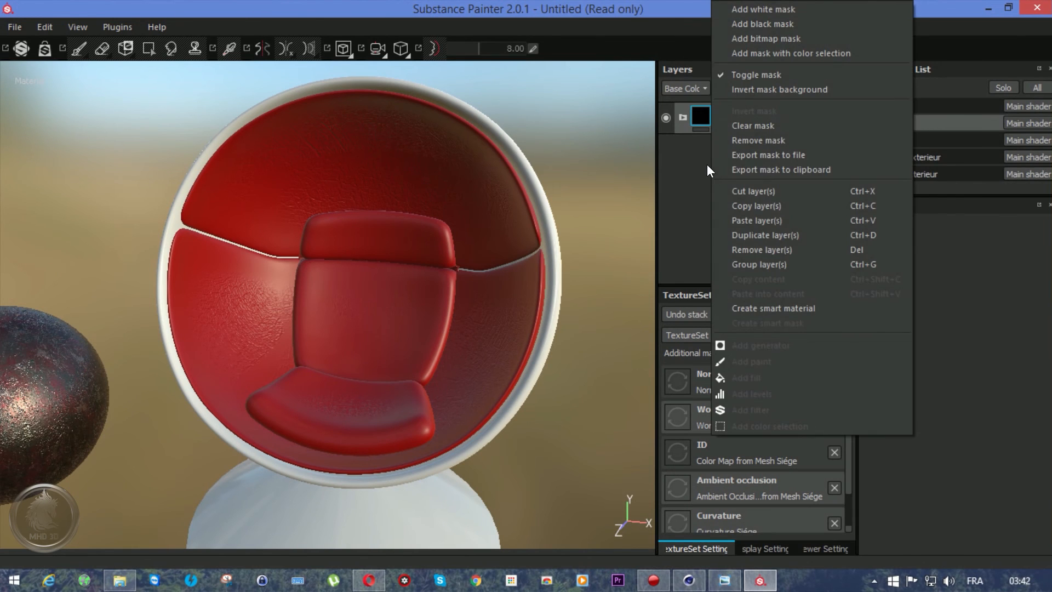
{"action": "left_click", "coordinate": [735, 219]}
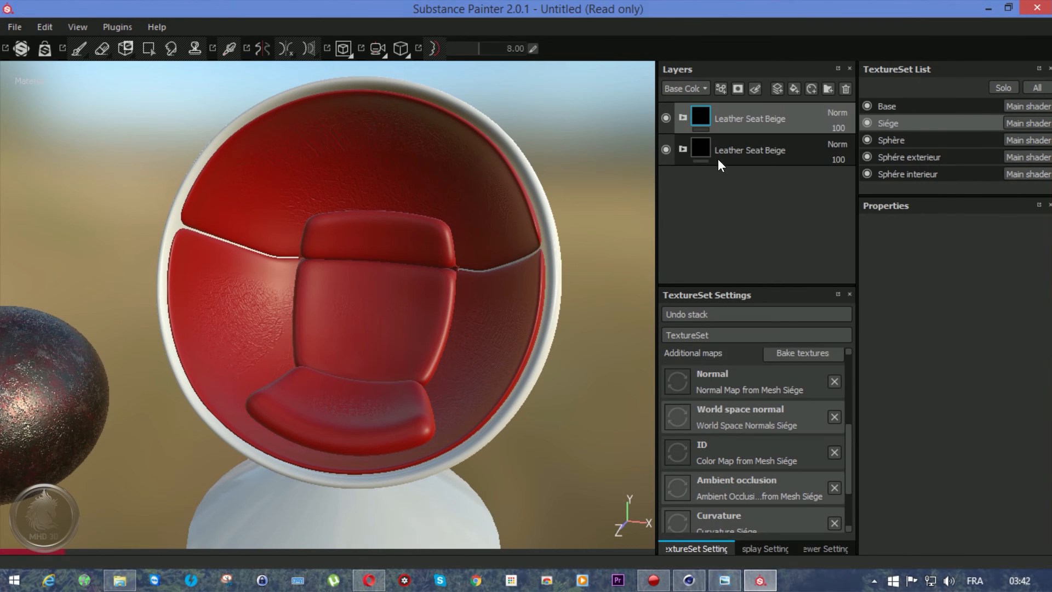
{"action": "right_click", "coordinate": [730, 119]}
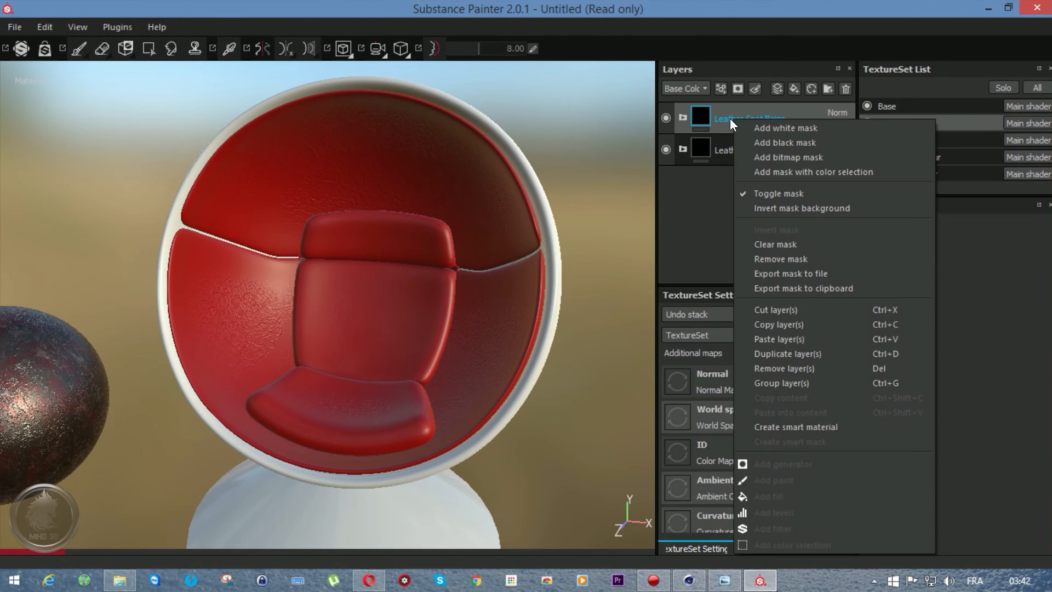
{"action": "left_click", "coordinate": [762, 142]}
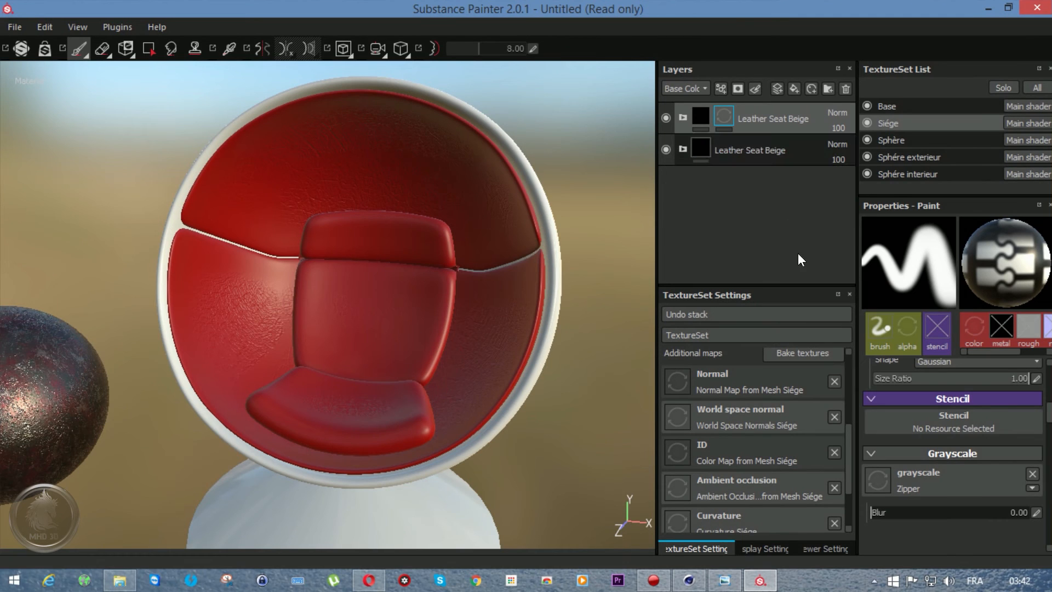
Set up the Projection tool with the MHD texture as its grayscale and frame the headrest behind the "MHD 3D" text.
{"action": "left_click", "coordinate": [124, 49]}
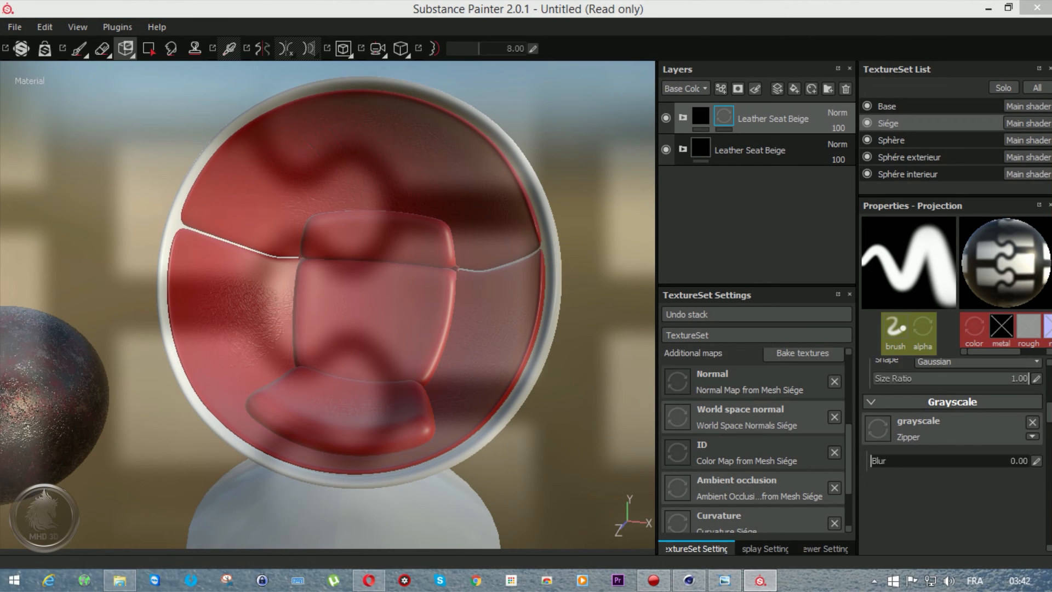
{"action": "left_click_drag", "start_coordinate": [1049, 384], "coordinate": [912, 431]}
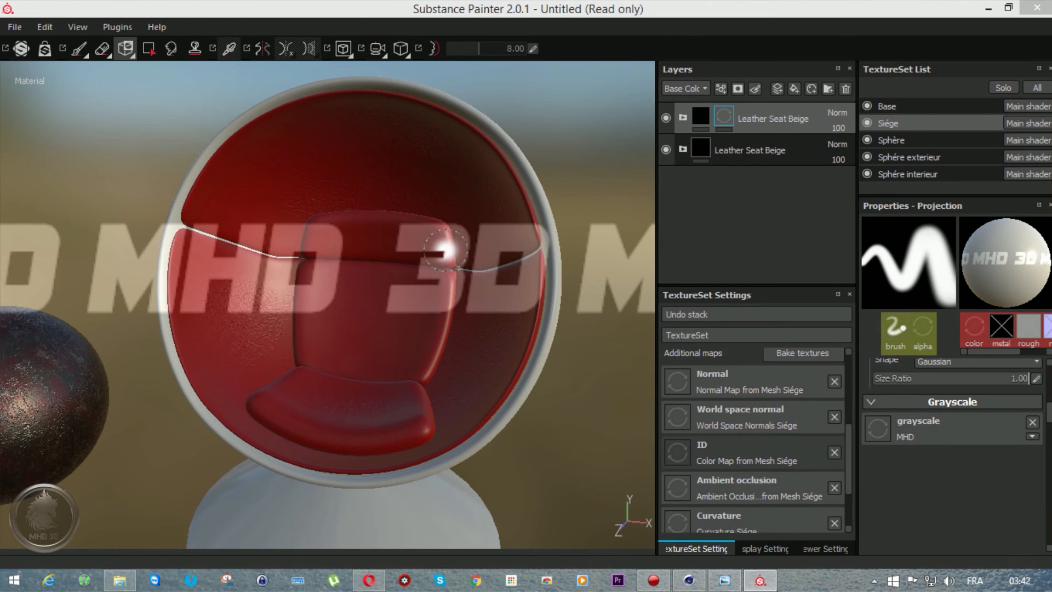
{"action": "scroll", "coordinate": [441, 247], "scroll_direction": "up", "scroll_amount": 5}
{"action": "scroll", "coordinate": [445, 249], "scroll_direction": "up", "scroll_amount": 3}
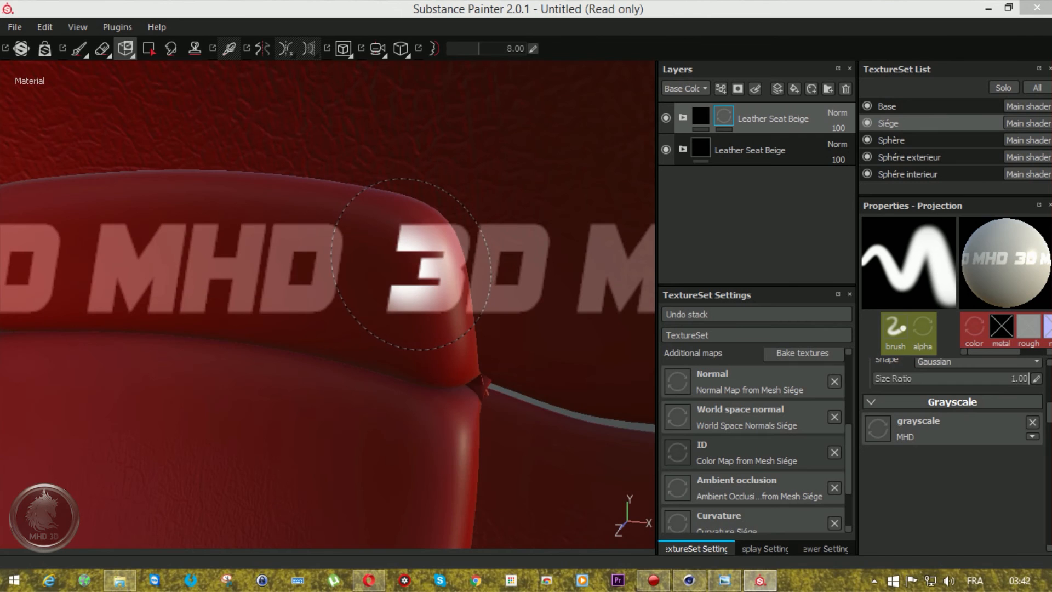
{"action": "middle_click_drag", "start_coordinate": [410, 264], "coordinate": [541, 260], "text": "alt"}
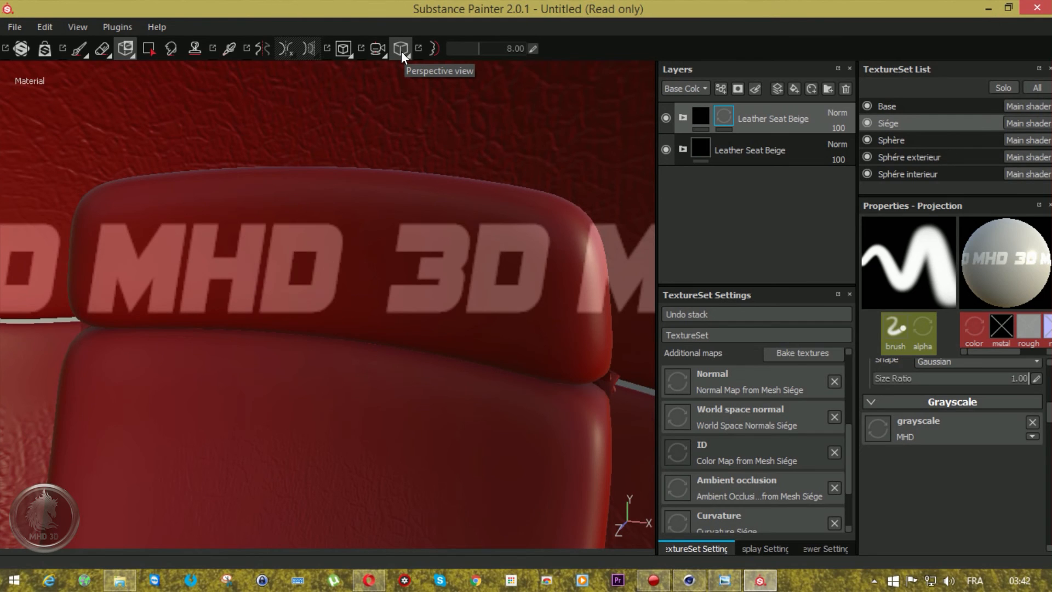
Switch to the split 3D/2D view and align the headrest's UV island with the projected "MHD 3D" text.
{"action": "left_click", "coordinate": [344, 50]}
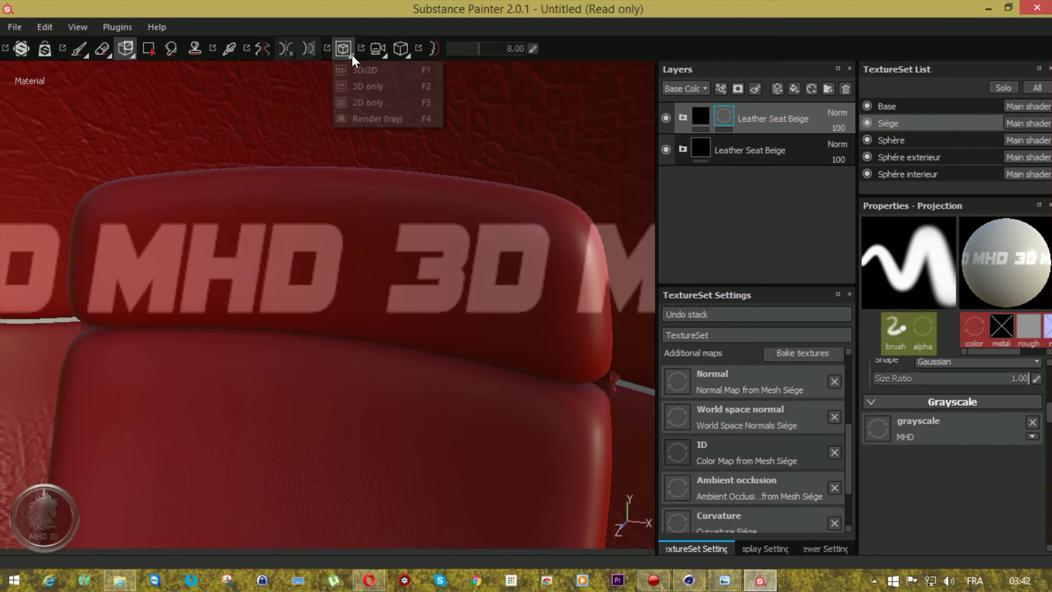
{"action": "left_click", "coordinate": [367, 74]}
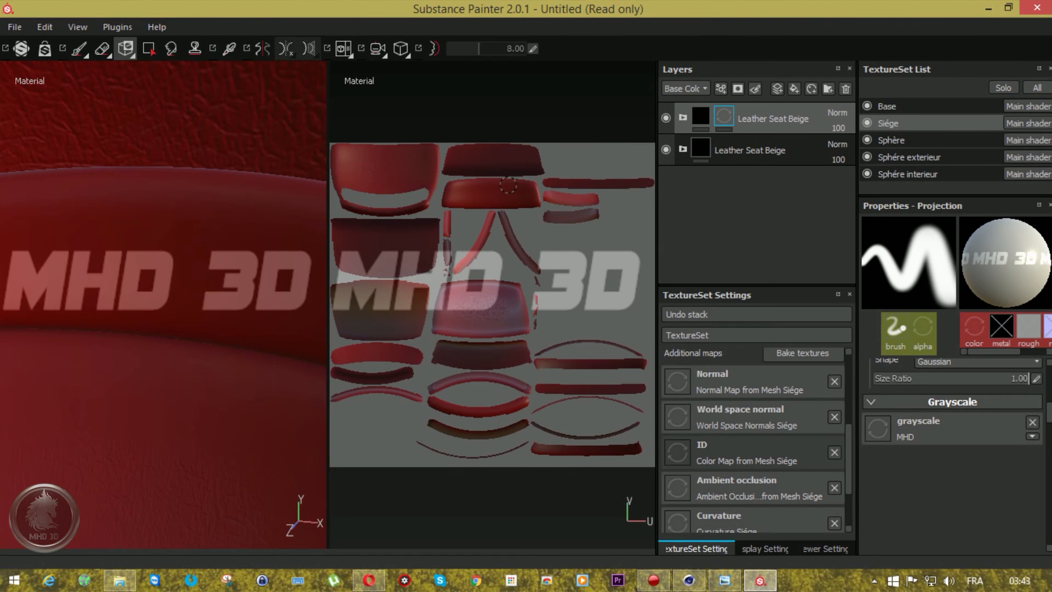
{"action": "scroll", "coordinate": [507, 183], "scroll_direction": "up", "scroll_amount": 5}
{"action": "middle_click_drag", "start_coordinate": [501, 227], "coordinate": [500, 330]}
{"action": "scroll", "coordinate": [505, 331], "scroll_direction": "up", "scroll_amount": 5}
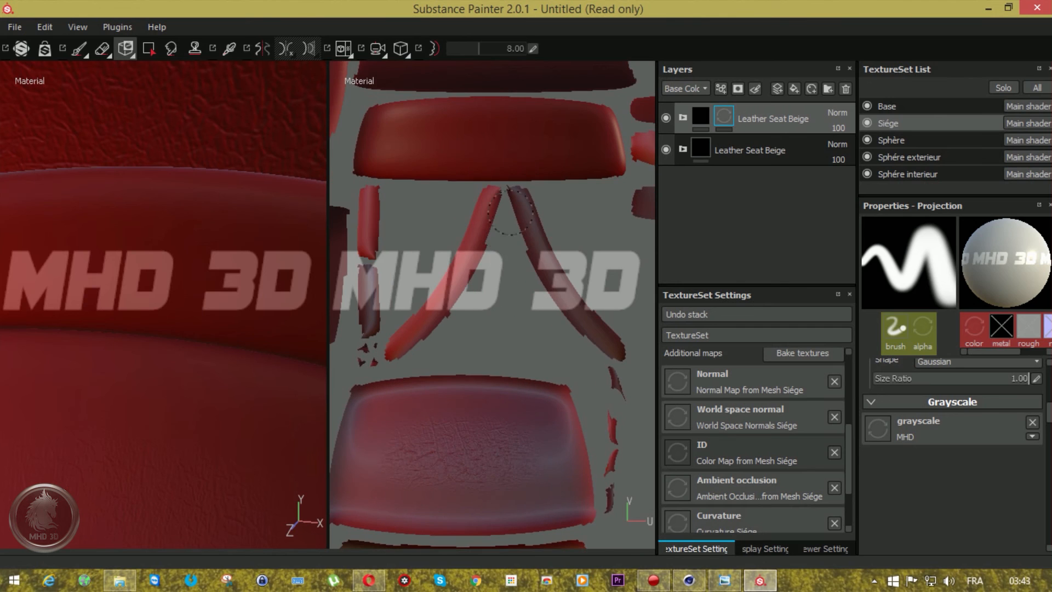
{"action": "scroll", "coordinate": [509, 211], "scroll_direction": "up", "scroll_amount": 2}
{"action": "middle_click_drag", "start_coordinate": [509, 218], "coordinate": [506, 311], "text": "alt"}
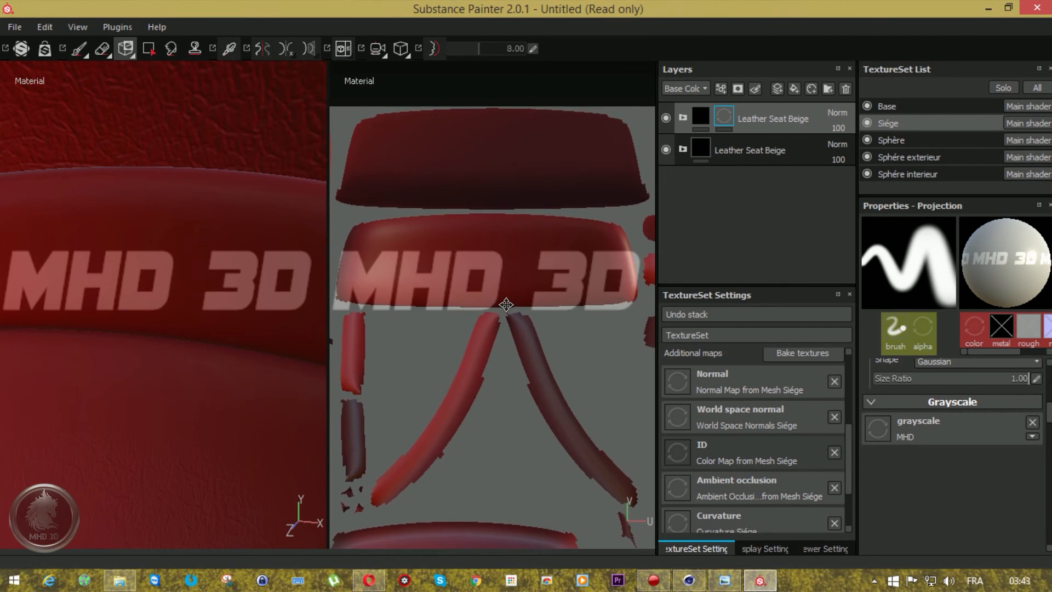
{"action": "middle_click_drag", "start_coordinate": [511, 401], "coordinate": [517, 278], "text": "alt"}
{"action": "scroll", "coordinate": [517, 278], "scroll_direction": "up", "scroll_amount": 3}
{"action": "middle_click_drag", "start_coordinate": [524, 176], "coordinate": [505, 375], "text": "alt"}
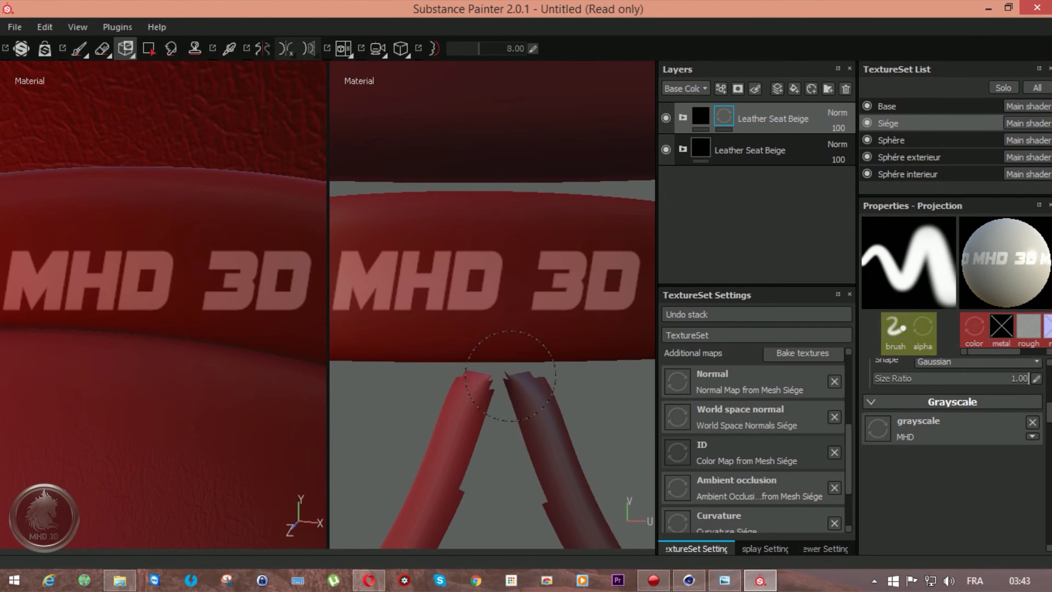
Try to project the text onto the headrest through the copied folder's mask, then delete that folder copy.
{"action": "left_click_drag", "start_coordinate": [357, 257], "coordinate": [358, 256]}
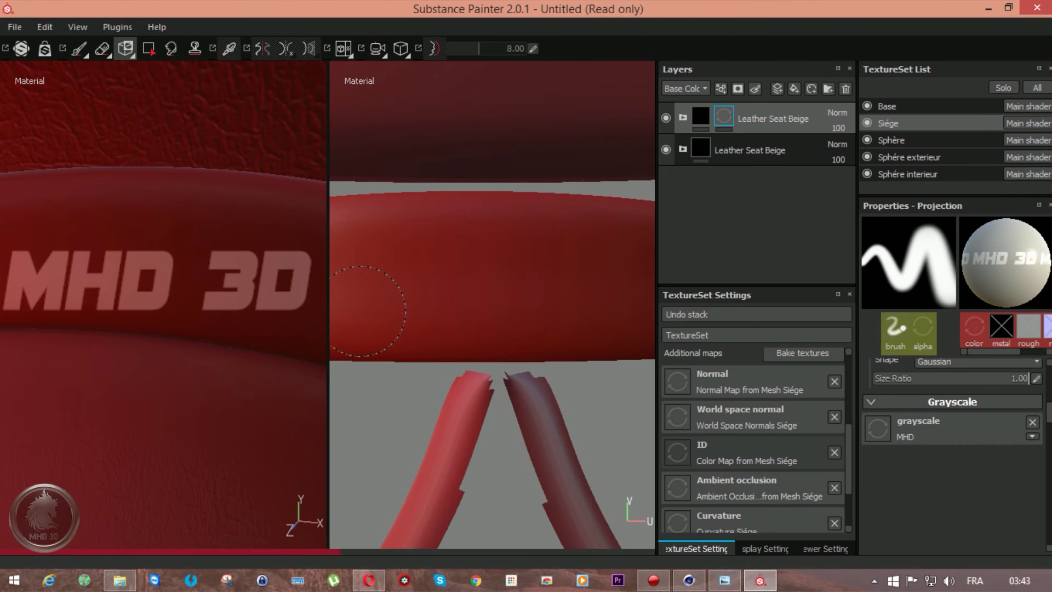
{"action": "left_click_drag", "start_coordinate": [515, 287], "coordinate": [373, 277]}
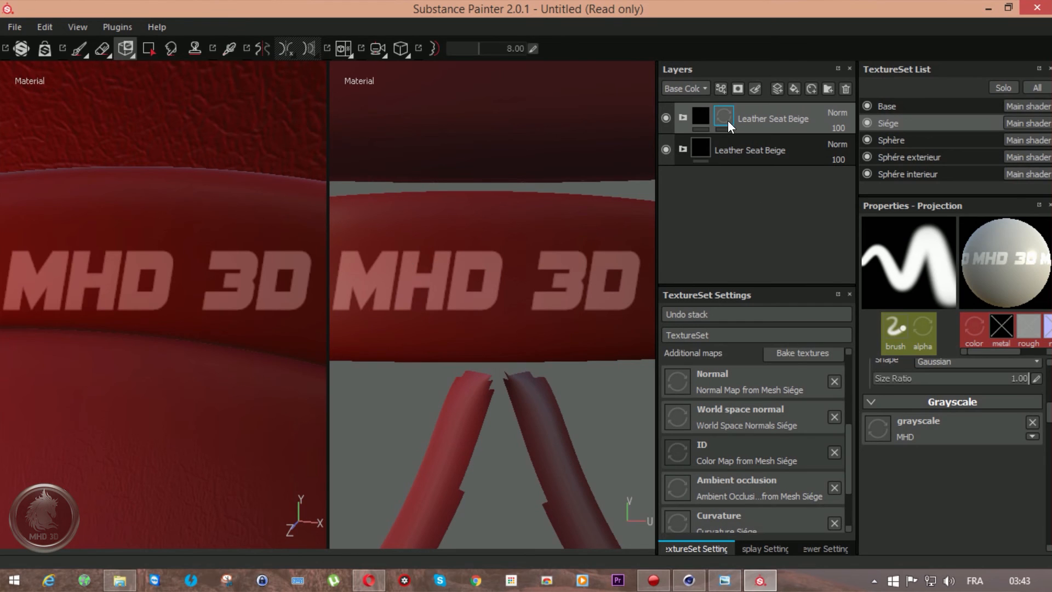
{"action": "mouse_move", "coordinate": [725, 115]}
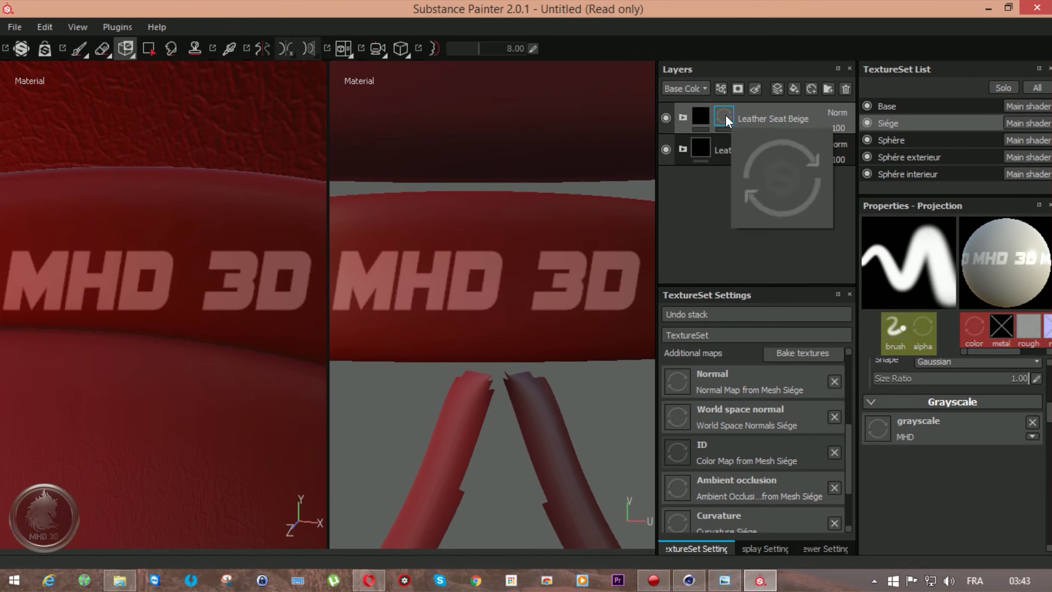
{"action": "left_click", "coordinate": [840, 90]}
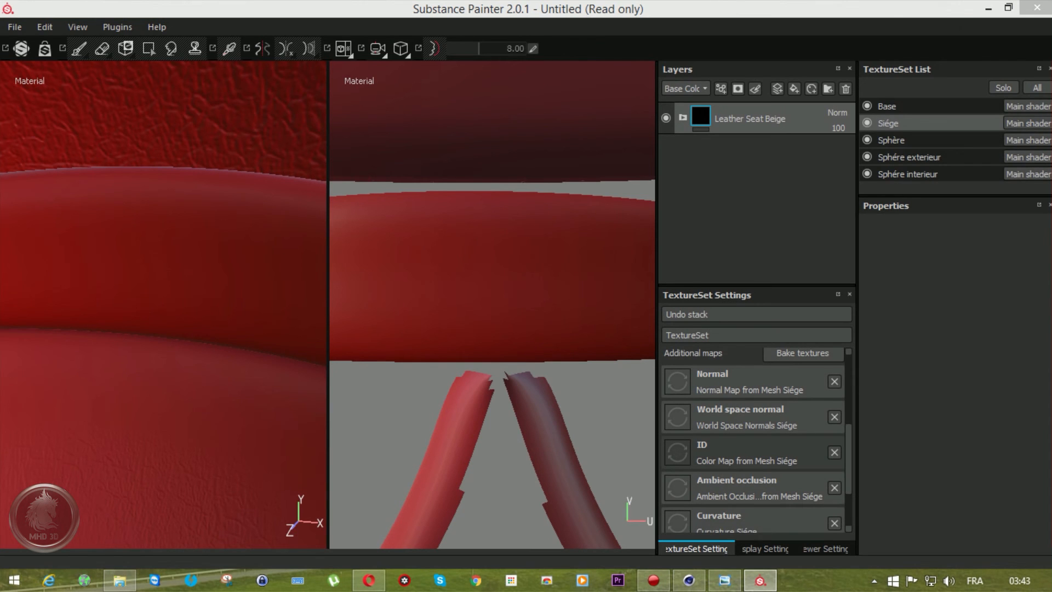
Add the Car paint material as a layer above Leather Seat Beige and give it a black mask.
{"action": "mouse_move", "coordinate": [1051, 181]}
{"action": "left_mouse_down"}
{"action": "mouse_move", "coordinate": [756, 94]}
{"action": "mouse_move", "coordinate": [765, 106]}
{"action": "mouse_move", "coordinate": [757, 104]}
{"action": "left_mouse_up"}
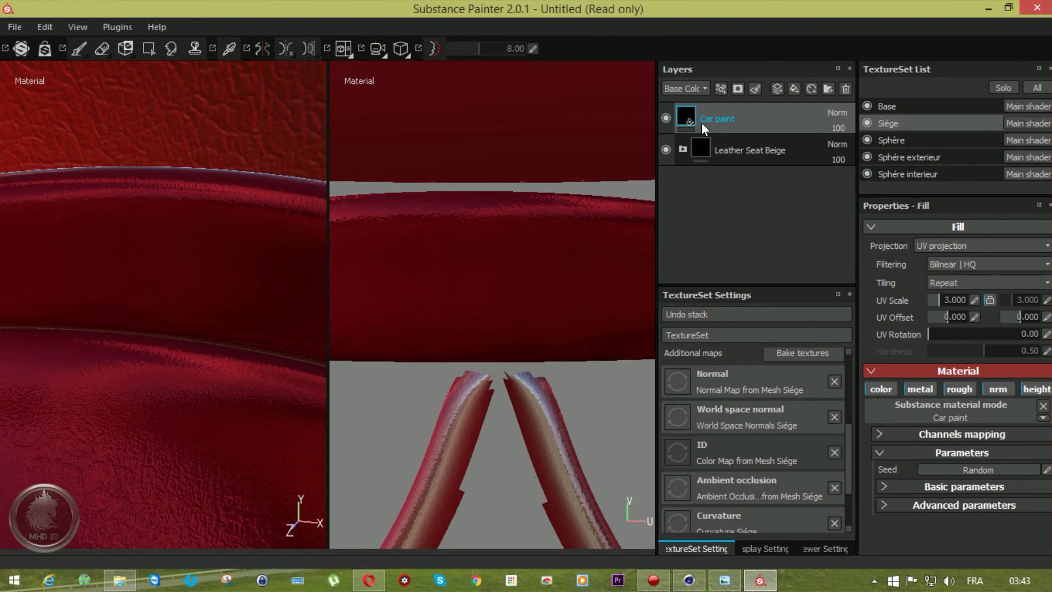
{"action": "right_click", "coordinate": [702, 123]}
{"action": "left_click", "coordinate": [743, 150]}
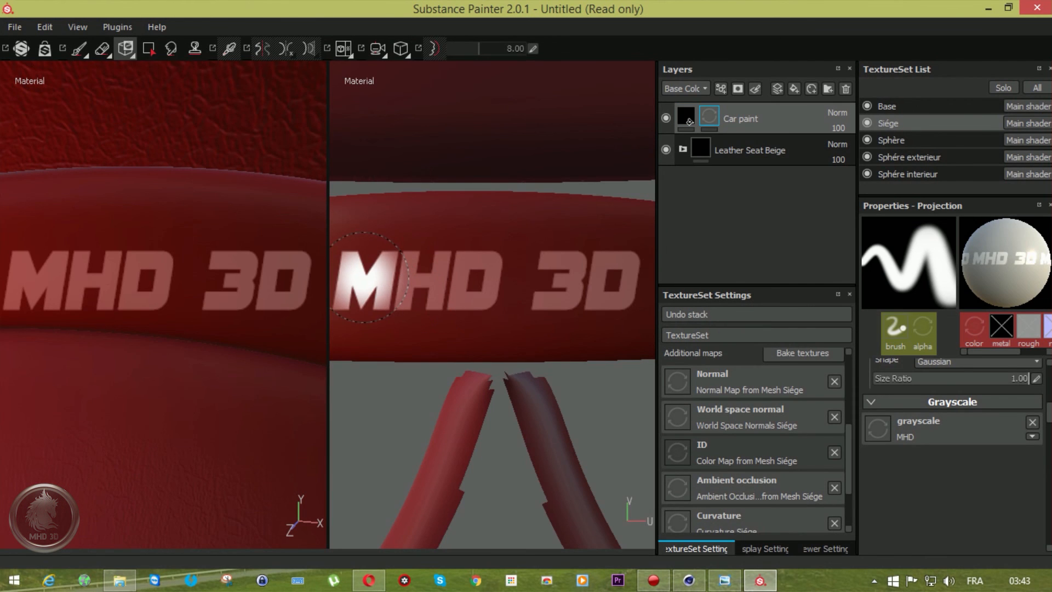
Try projecting "MHD 3D" onto the headrest in the Car paint mask, check it in 3D only, and undo the projection.
{"action": "mouse_move", "coordinate": [387, 263]}
{"action": "left_mouse_down"}
{"action": "mouse_move", "coordinate": [526, 282]}
{"action": "mouse_move", "coordinate": [602, 274]}
{"action": "mouse_move", "coordinate": [580, 285]}
{"action": "mouse_move", "coordinate": [556, 279]}
{"action": "left_mouse_up"}
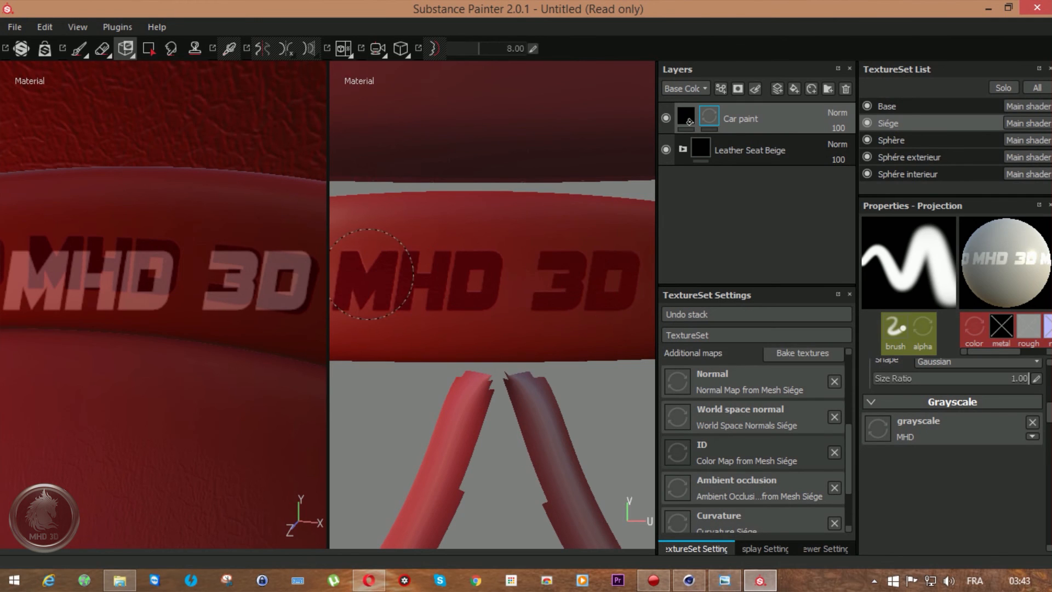
{"action": "left_click_drag", "start_coordinate": [368, 274], "coordinate": [365, 268]}
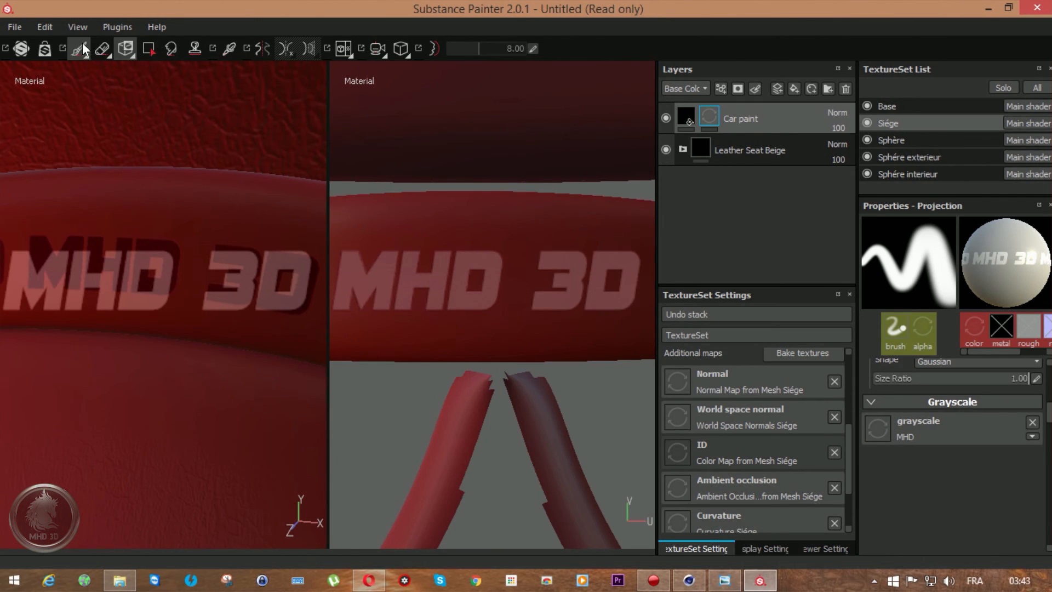
{"action": "left_click", "coordinate": [82, 43]}
{"action": "left_click", "coordinate": [346, 51]}
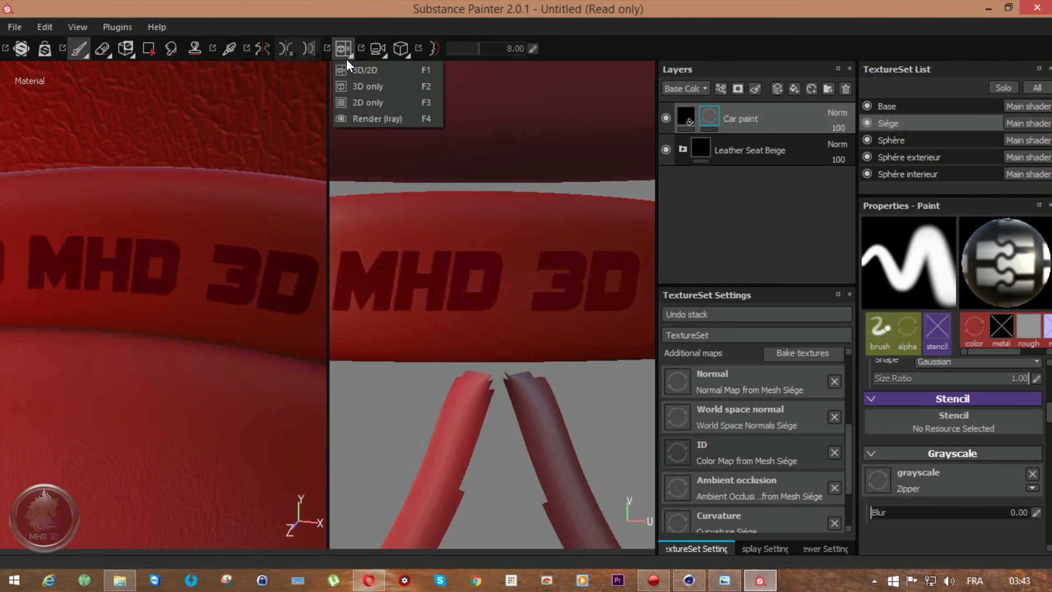
{"action": "left_click", "coordinate": [360, 89]}
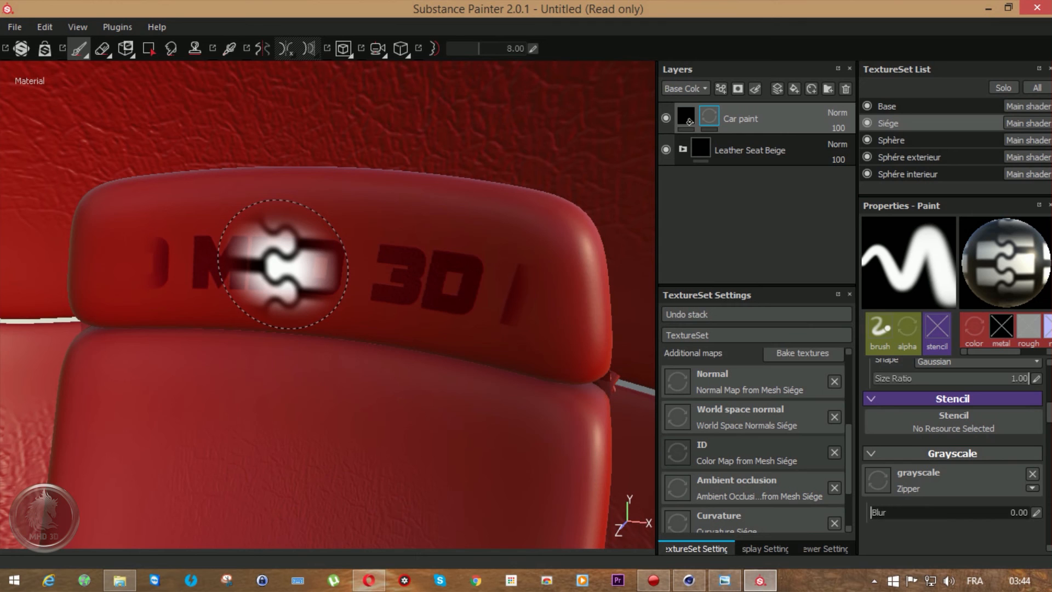
{"action": "key", "text": "ctrl+z"}
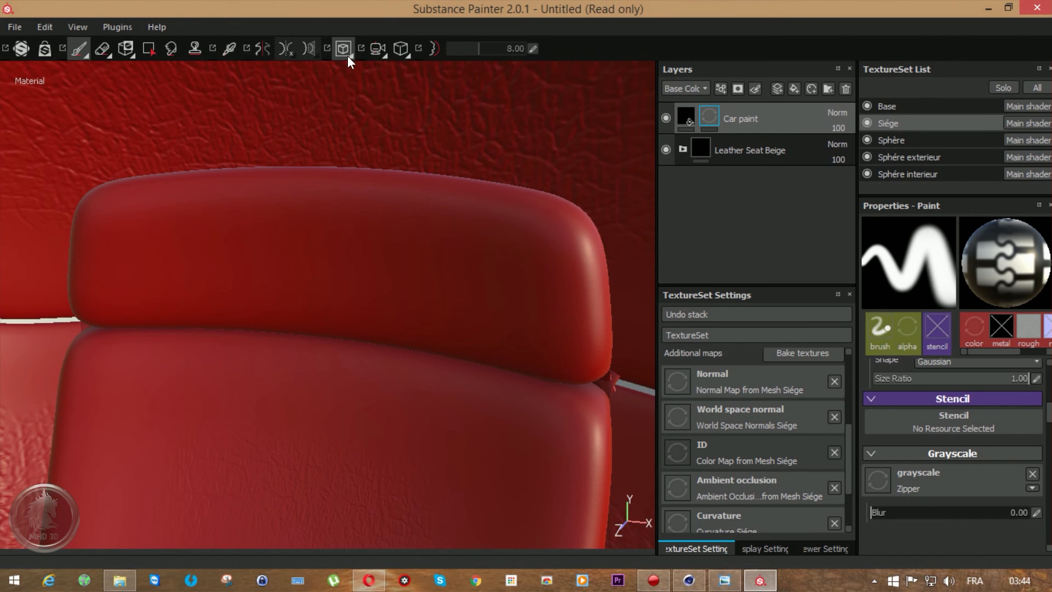
Project "MHD 3D" onto the headrest's UV island in the Car paint mask, then set the projection brush size to 4.78.
{"action": "left_click", "coordinate": [121, 47]}
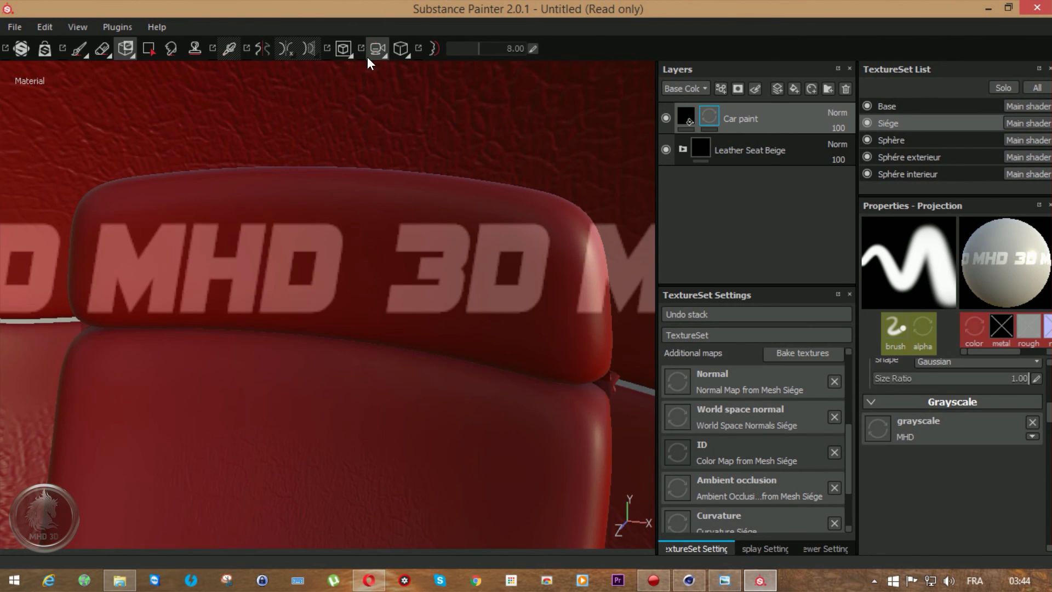
{"action": "left_click", "coordinate": [342, 54]}
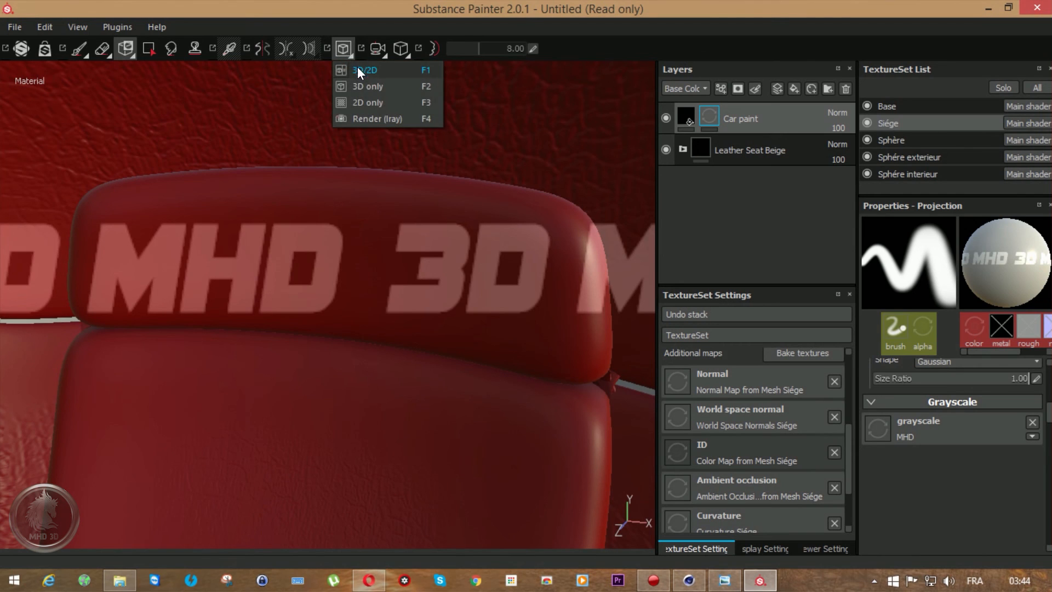
{"action": "left_click", "coordinate": [360, 72]}
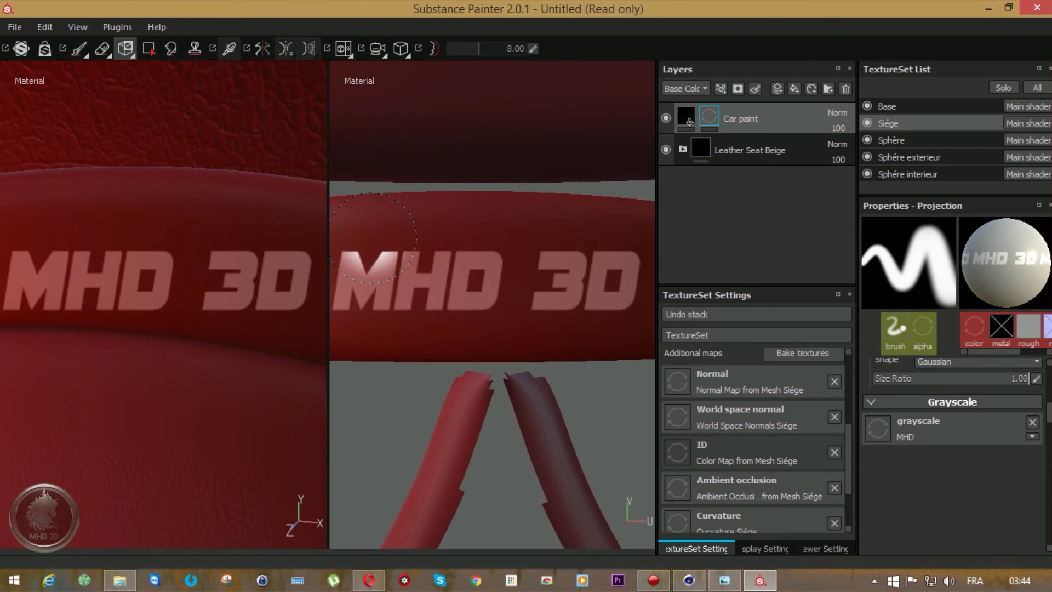
{"action": "left_click_drag", "start_coordinate": [376, 284], "coordinate": [615, 277]}
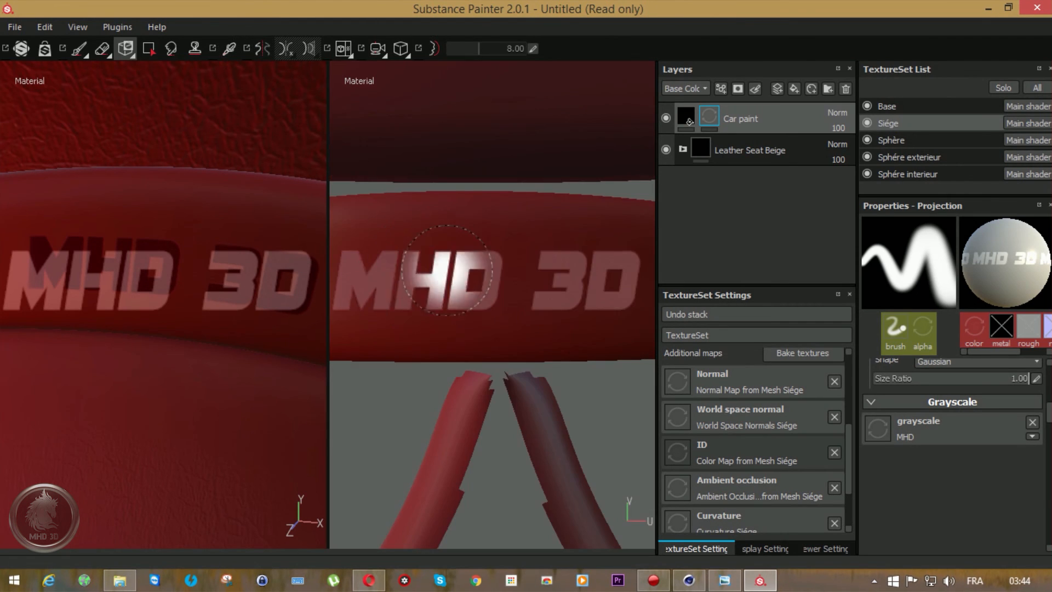
{"action": "left_click_drag", "start_coordinate": [1047, 408], "coordinate": [1047, 366]}
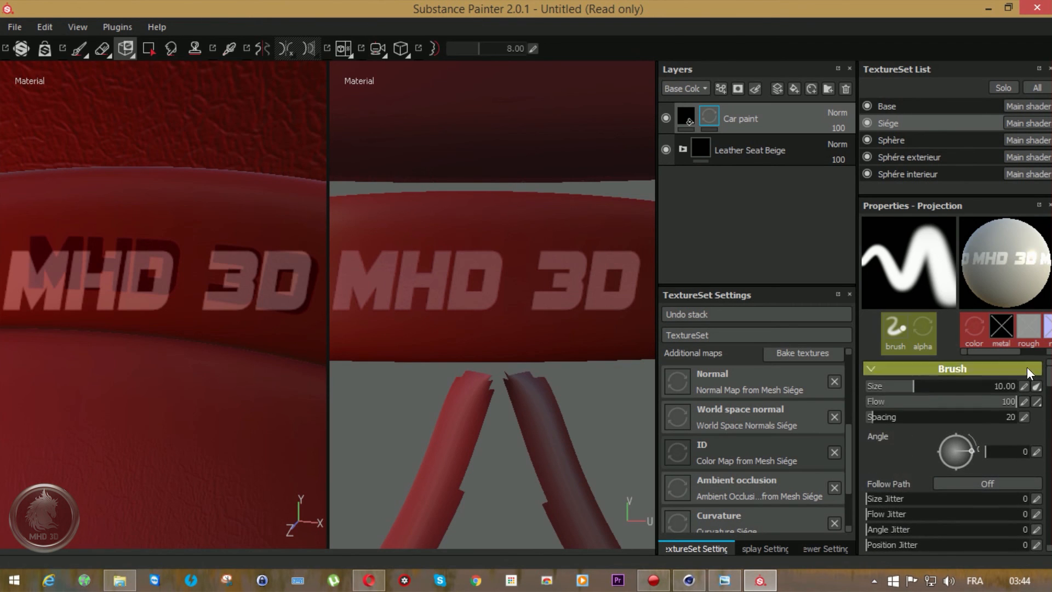
{"action": "left_click_drag", "start_coordinate": [904, 385], "coordinate": [894, 385]}
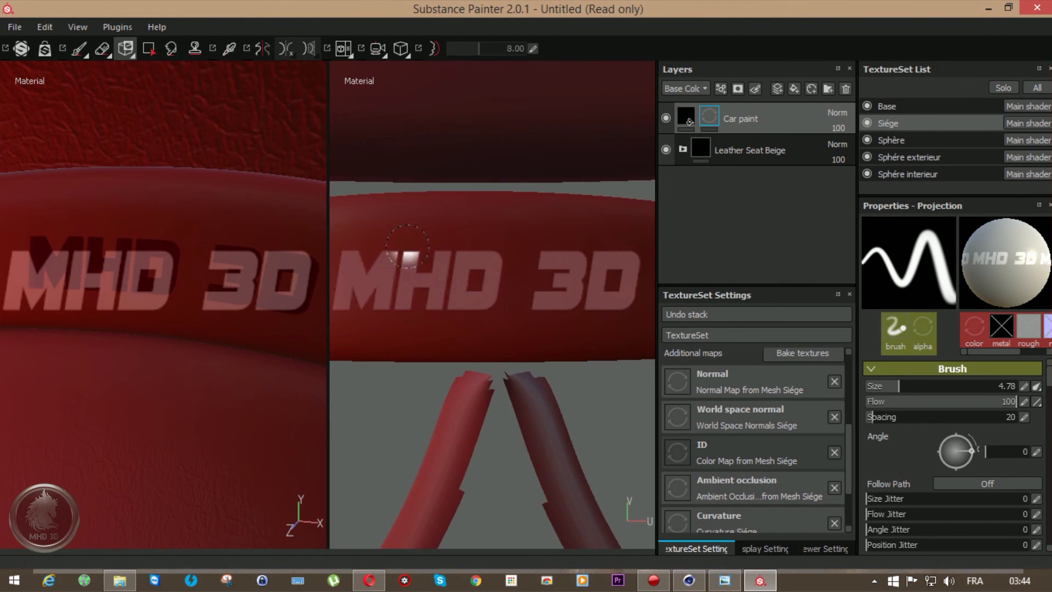
Return to the 3D-only view with the Paint tool and select the Car paint layer's fill.
{"action": "left_click", "coordinate": [345, 55]}
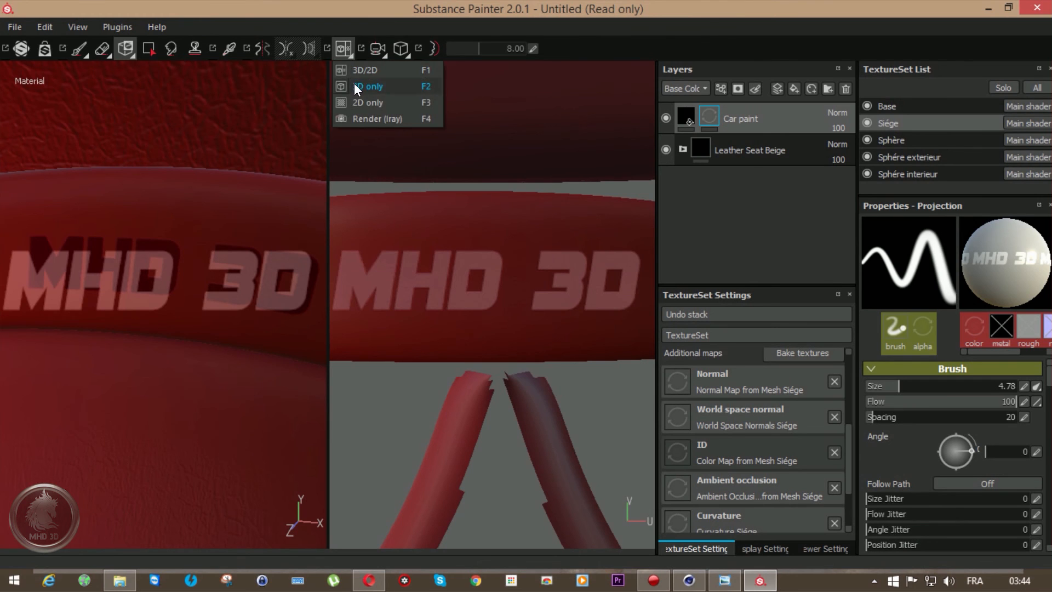
{"action": "left_click", "coordinate": [354, 83]}
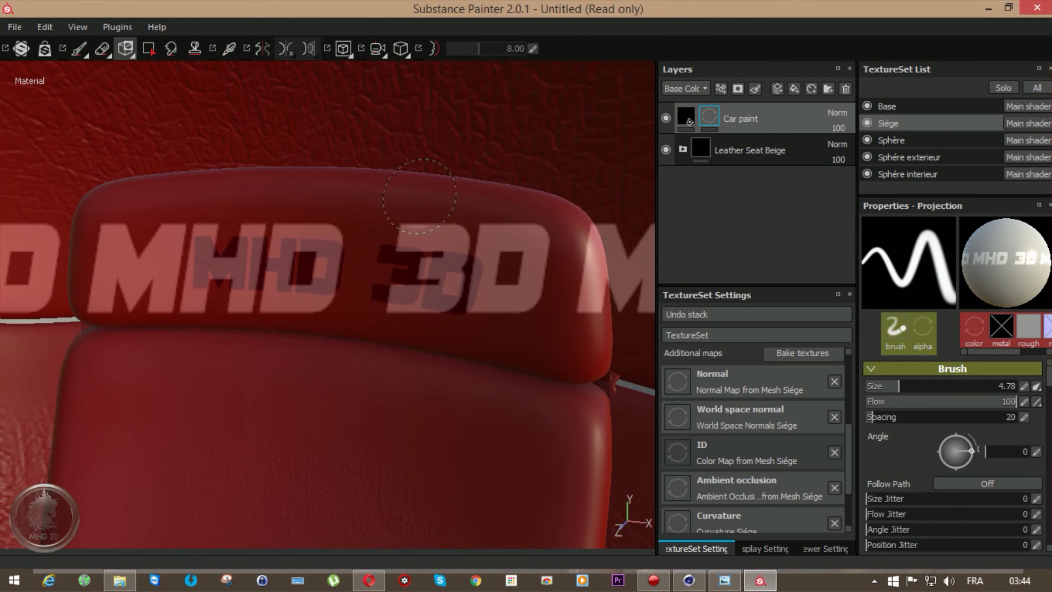
{"action": "left_click", "coordinate": [73, 49]}
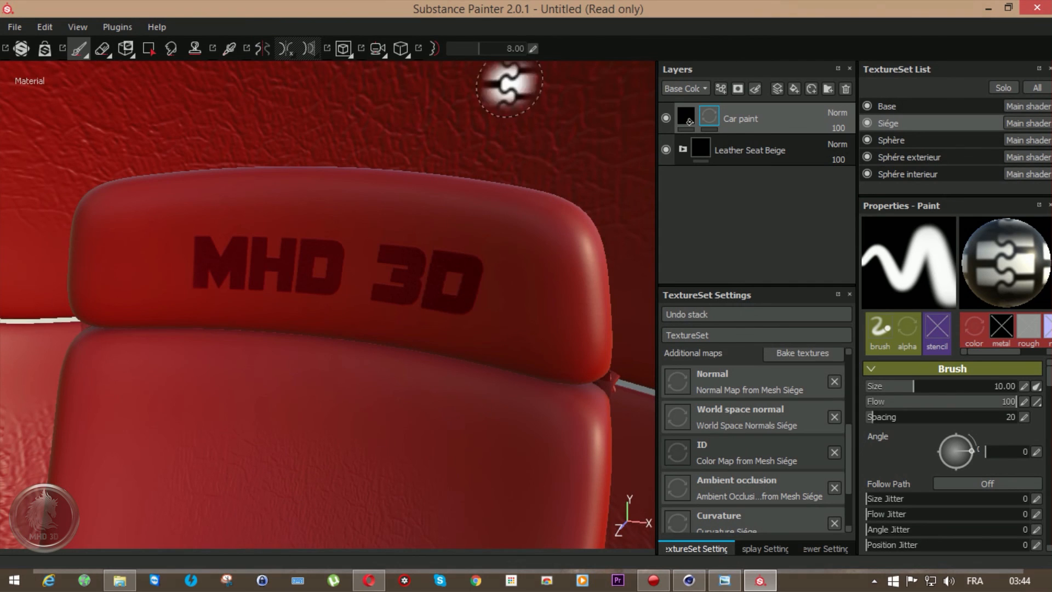
{"action": "left_click", "coordinate": [685, 115]}
{"action": "scroll", "coordinate": [509, 212], "scroll_direction": "down", "scroll_amount": 5}
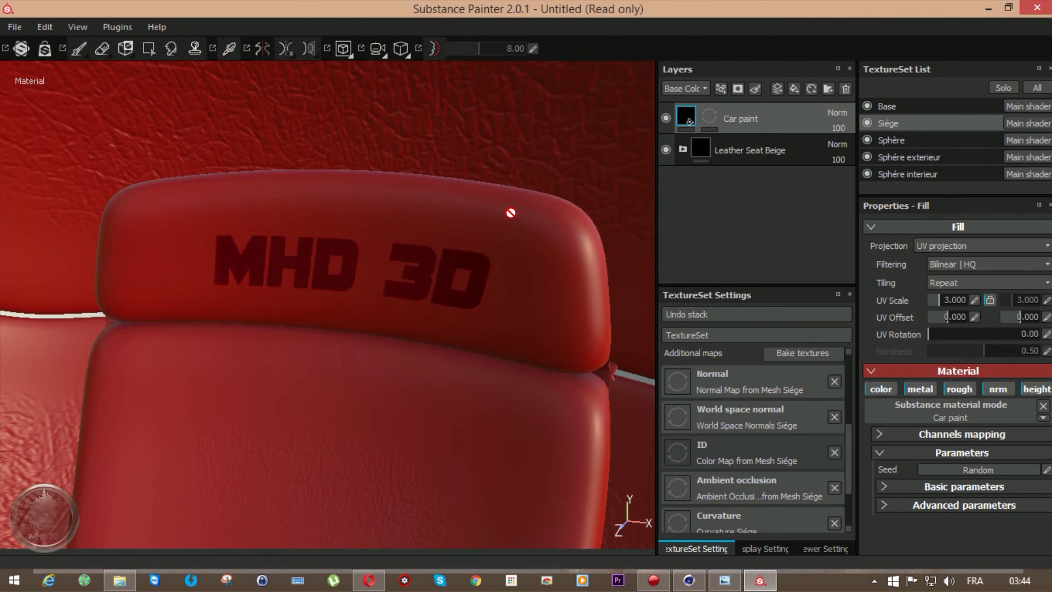
{"action": "scroll", "coordinate": [510, 213], "scroll_direction": "down", "scroll_amount": 5}
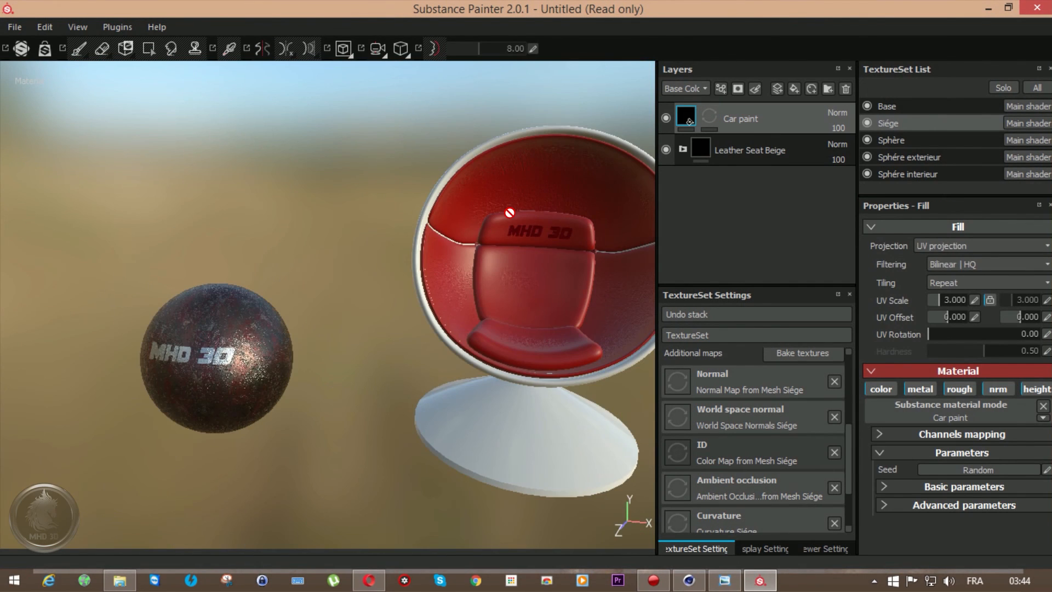
{"action": "scroll", "coordinate": [576, 265], "scroll_direction": "down", "scroll_amount": 1}
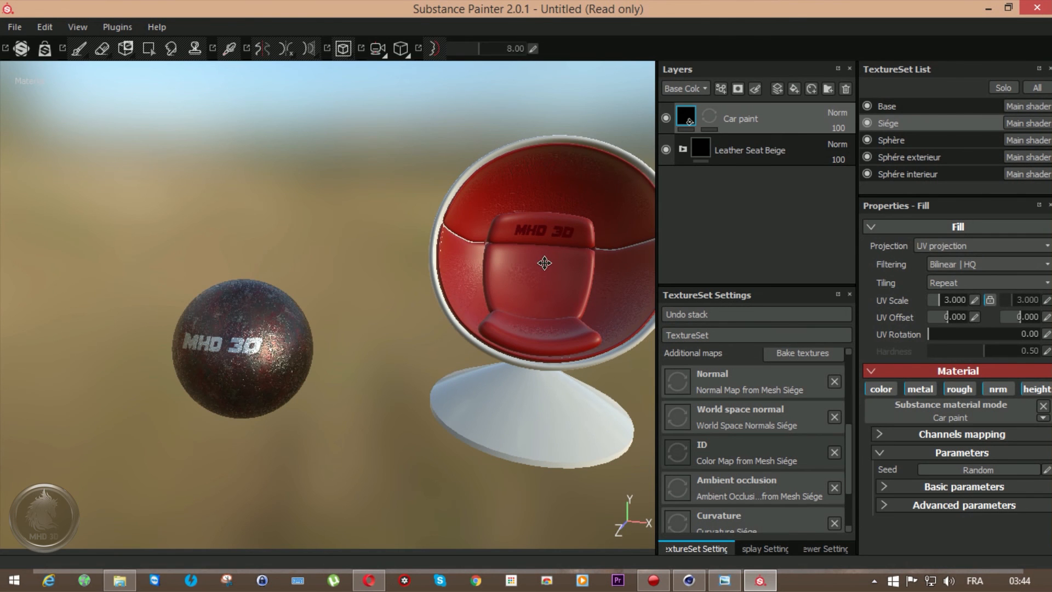
{"action": "left_click_drag", "start_coordinate": [544, 263], "coordinate": [429, 264], "text": "alt"}
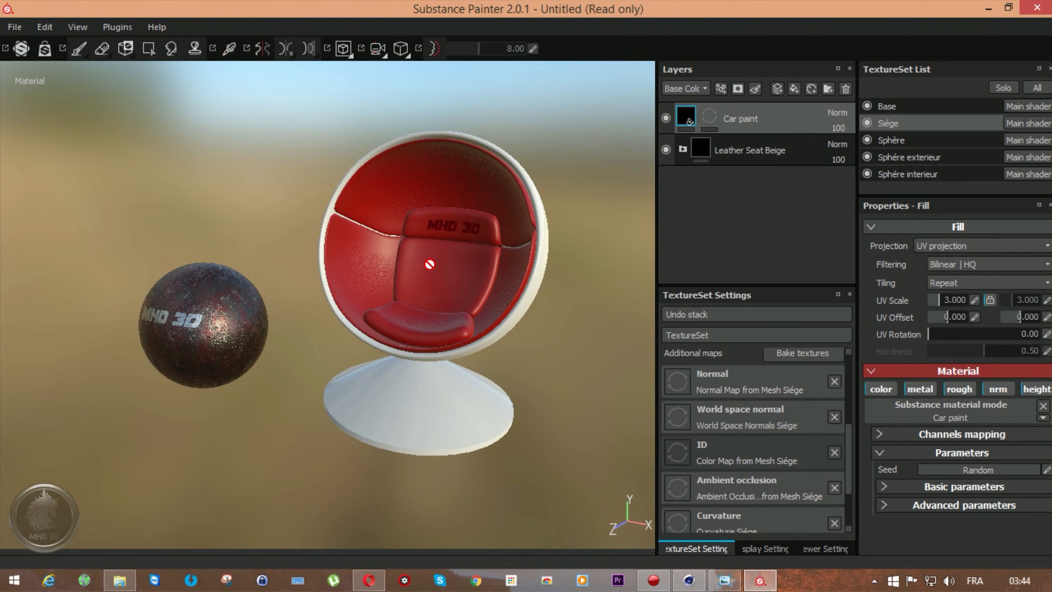
{"action": "mouse_move", "coordinate": [430, 264]}
{"action": "left_mouse_down", "text": "alt"}
{"action": "mouse_move", "coordinate": [528, 188]}
{"action": "mouse_move", "coordinate": [552, 235]}
{"action": "mouse_move", "coordinate": [422, 230]}
{"action": "mouse_move", "coordinate": [430, 218]}
{"action": "mouse_move", "coordinate": [558, 208]}
{"action": "mouse_move", "coordinate": [435, 247]}
{"action": "left_mouse_up", "text": "alt"}
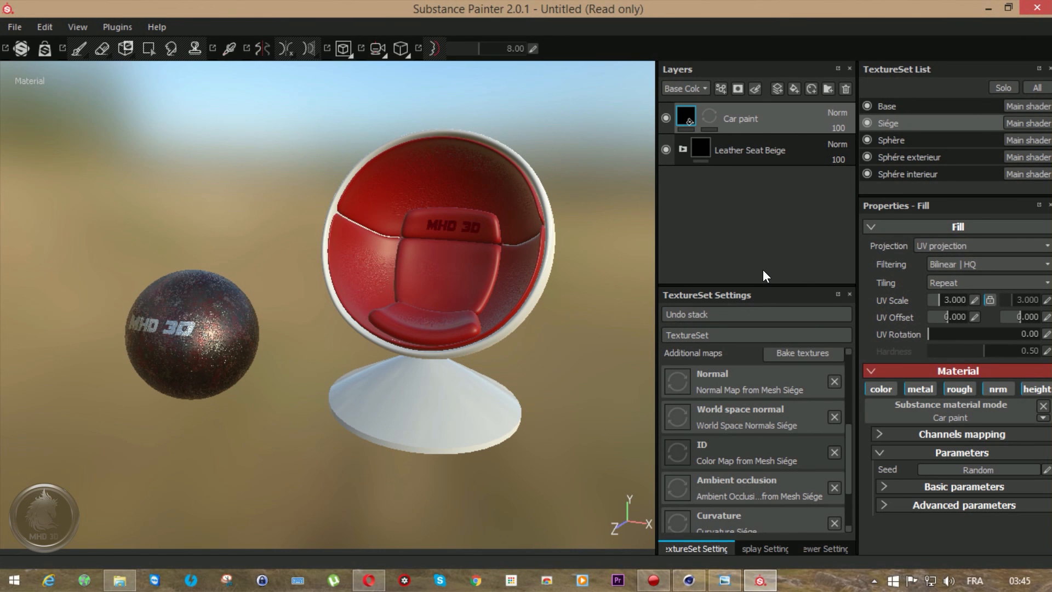
Open the texture export settings and leave only the Base texture set enabled for export.
{"action": "left_click", "coordinate": [14, 27]}
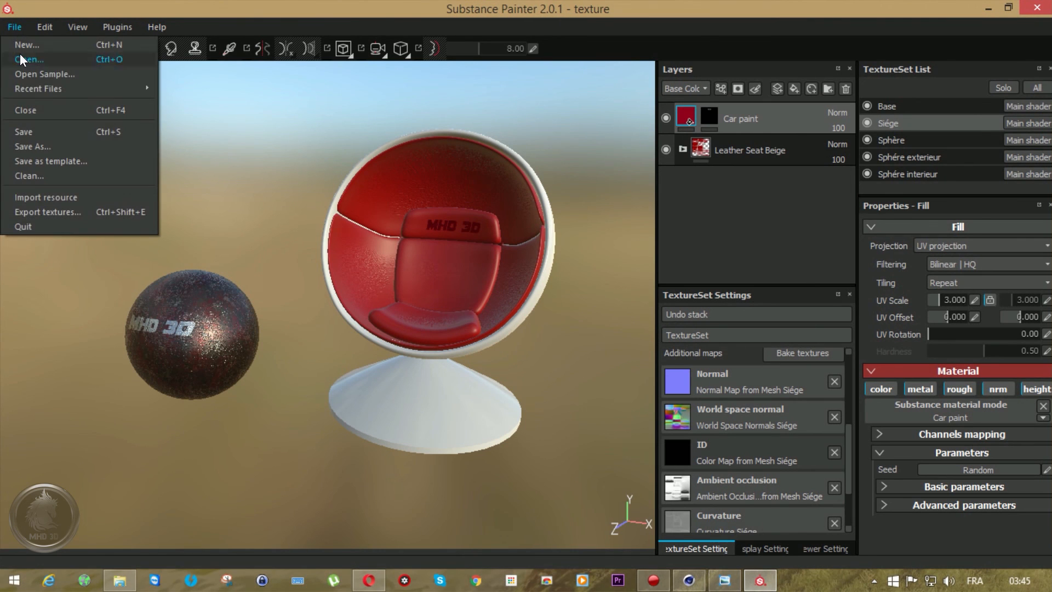
{"action": "left_click", "coordinate": [46, 212]}
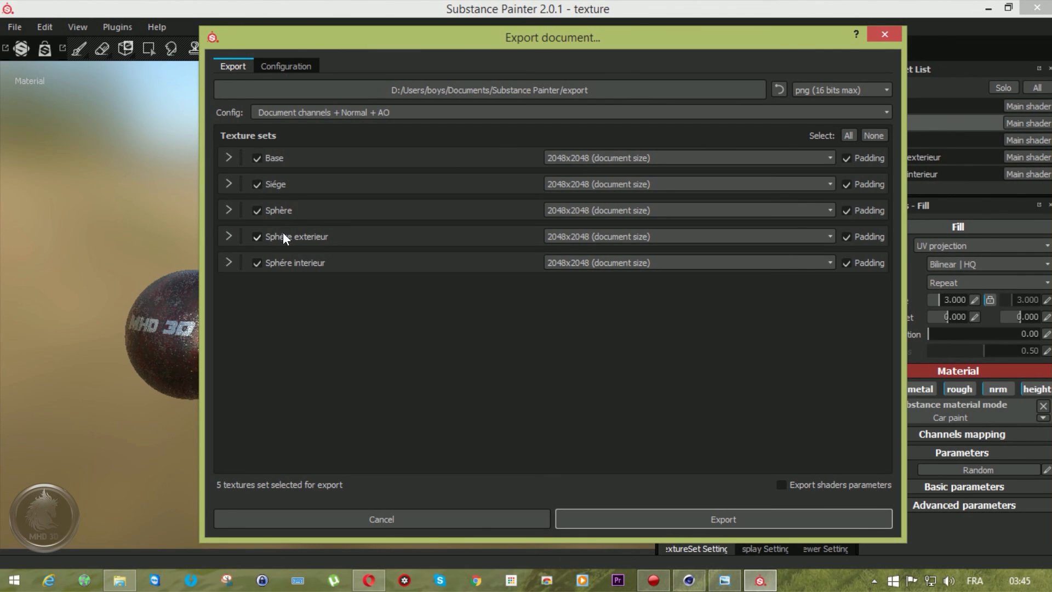
{"action": "left_click", "coordinate": [228, 160]}
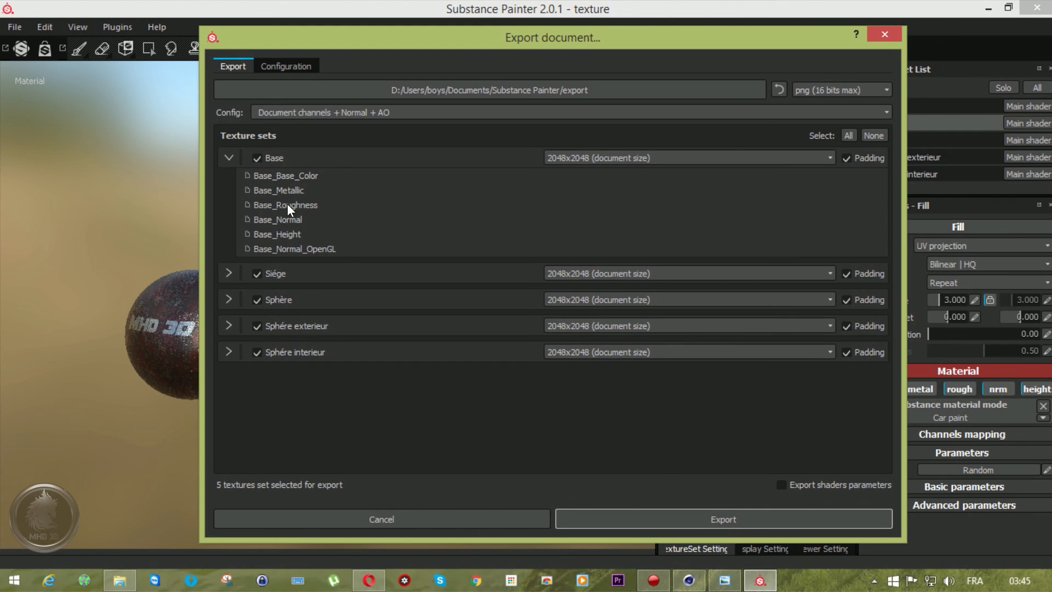
{"action": "left_click", "coordinate": [229, 158]}
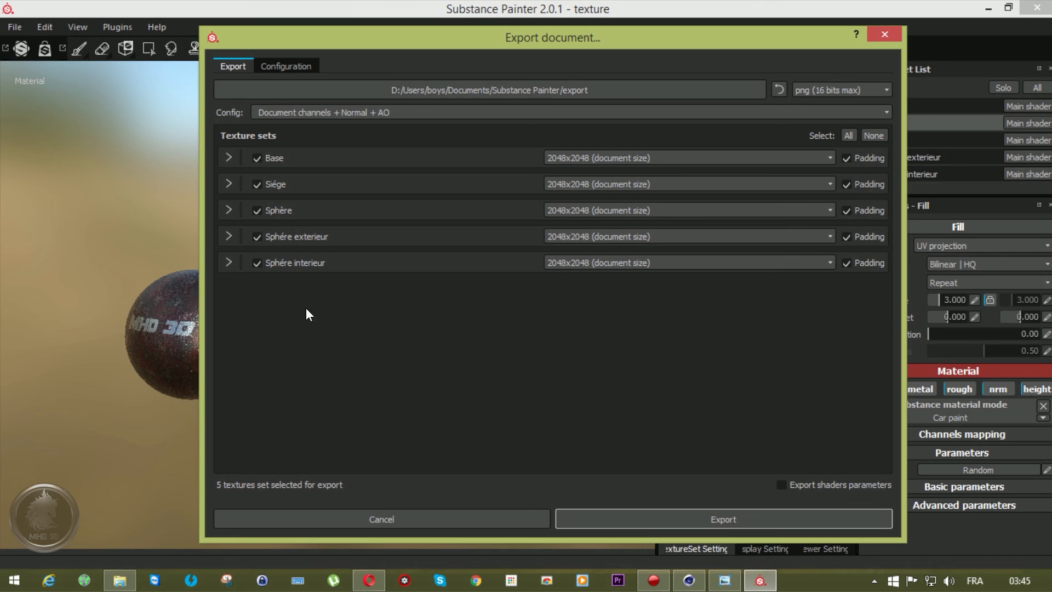
{"action": "left_click", "coordinate": [257, 184]}
{"action": "left_click", "coordinate": [257, 210]}
{"action": "left_click", "coordinate": [257, 236]}
{"action": "left_click", "coordinate": [257, 262]}
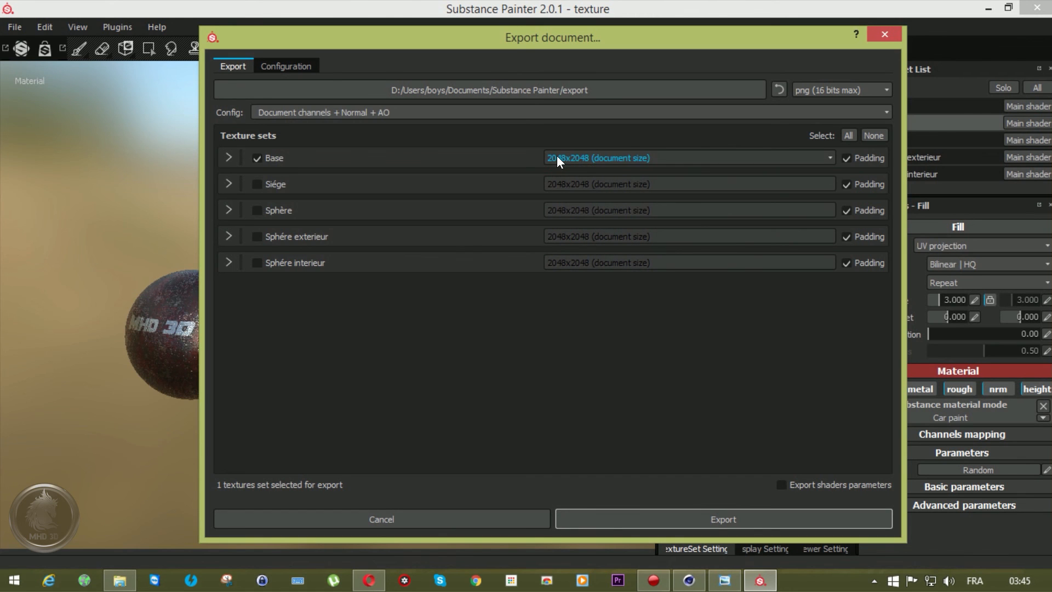
Browse for the export destination and create a folder named Base inside Modélisation fauteuil design > Dossier Tuto > Tuto.
{"action": "left_click", "coordinate": [679, 89]}
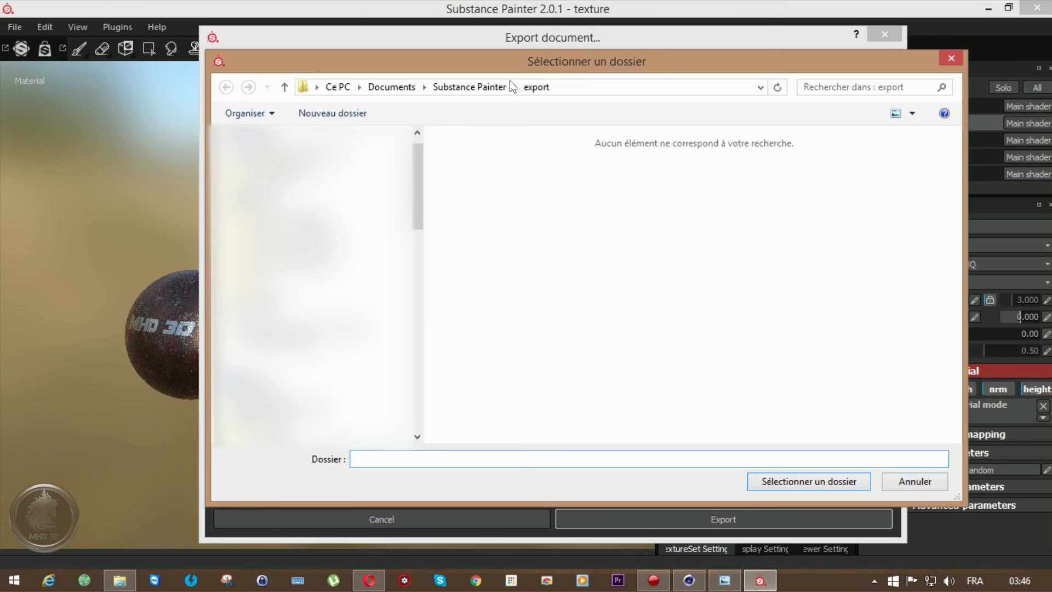
{"action": "left_click_drag", "start_coordinate": [415, 181], "coordinate": [414, 381]}
{"action": "left_click", "coordinate": [351, 310]}
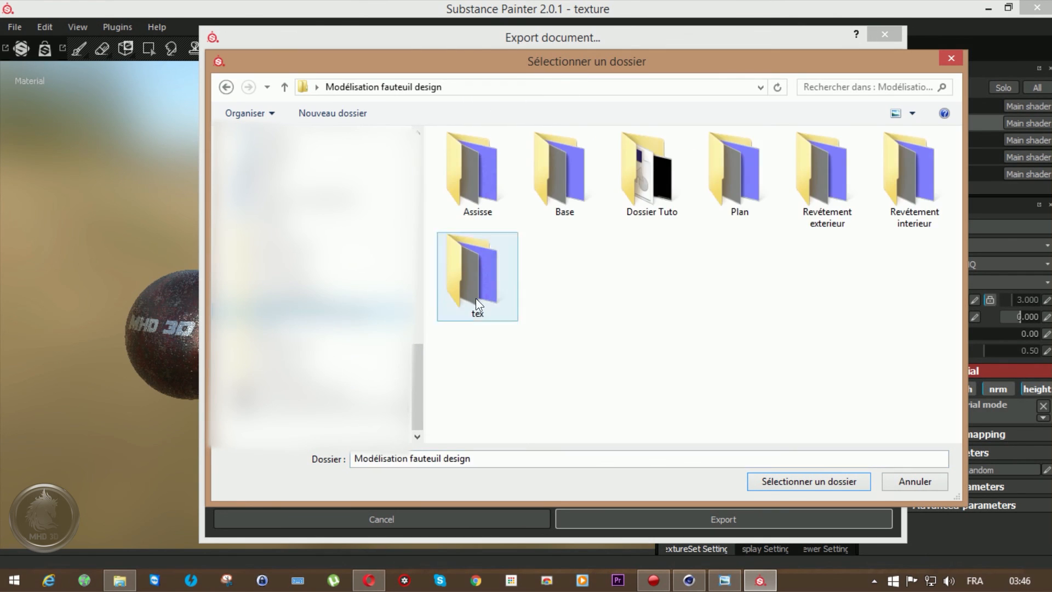
{"action": "double_click", "coordinate": [657, 183]}
{"action": "double_click", "coordinate": [823, 172]}
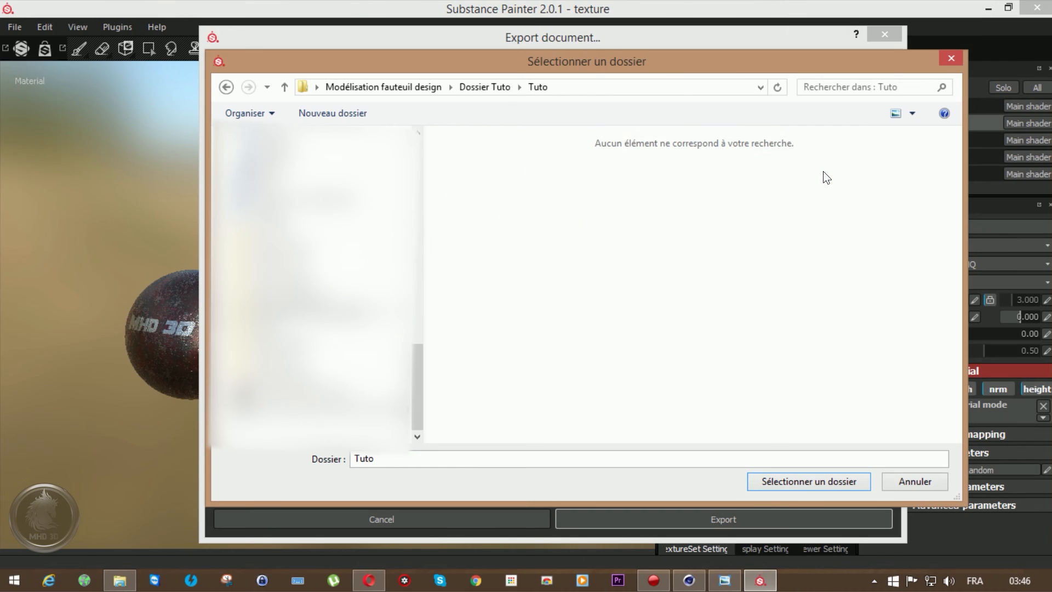
{"action": "right_click", "coordinate": [671, 228]}
{"action": "mouse_move", "coordinate": [708, 389]}
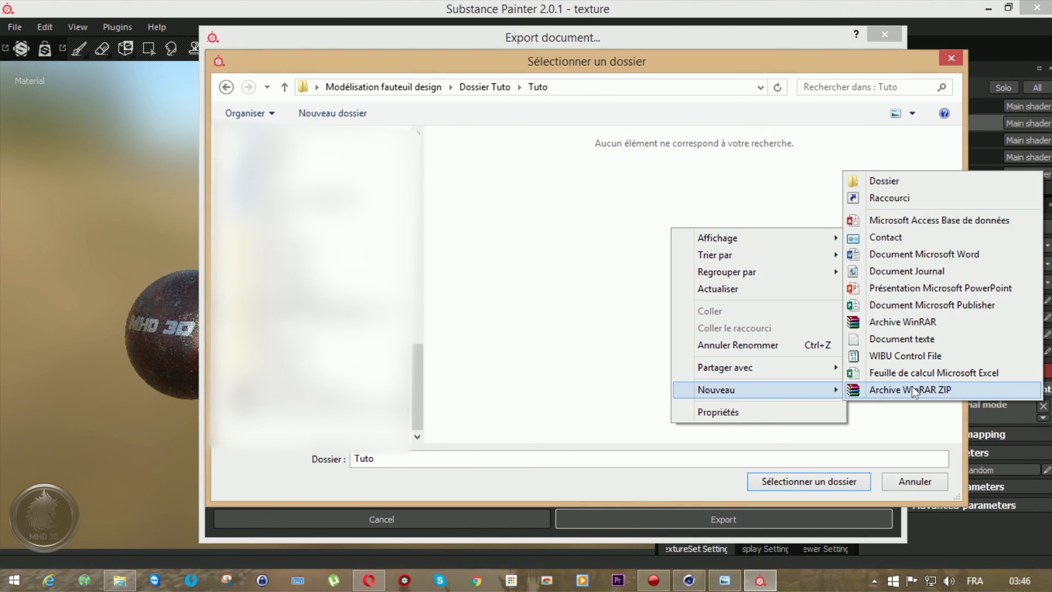
{"action": "left_click", "coordinate": [897, 183]}
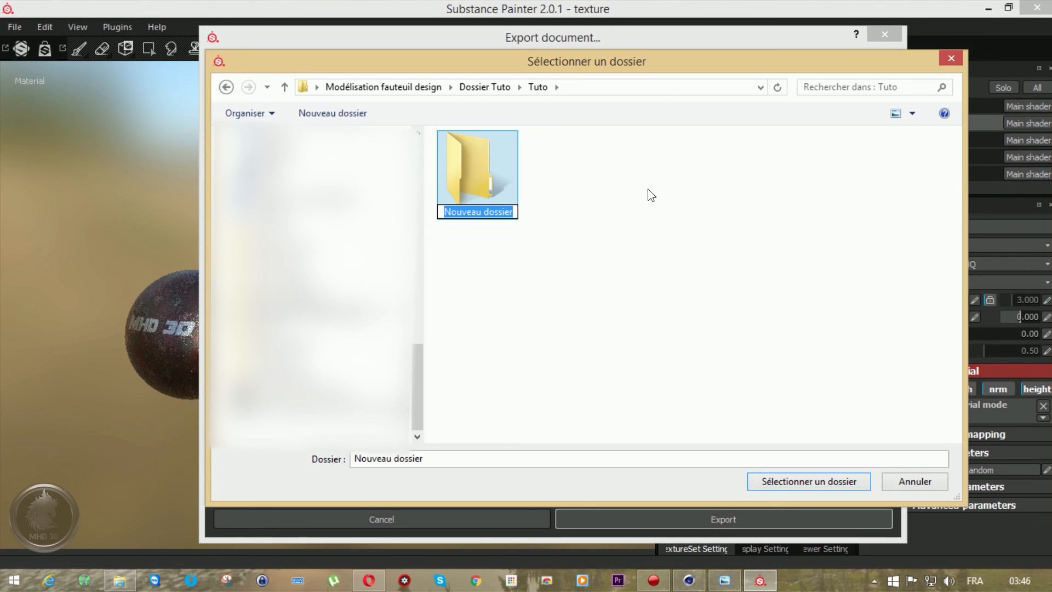
{"action": "type", "text": "Base"}
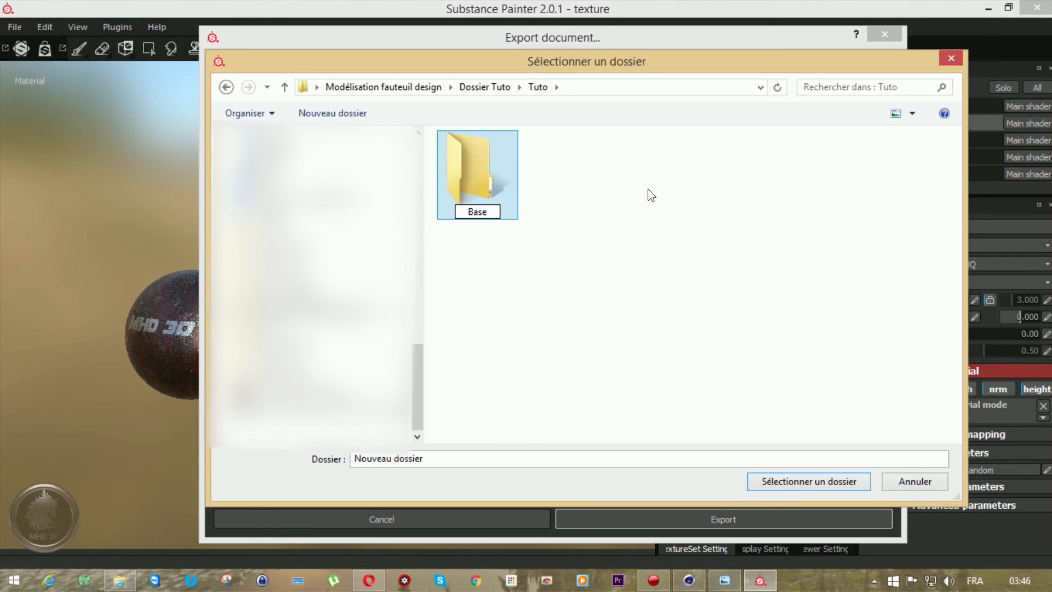
{"action": "left_click", "coordinate": [647, 188]}
Use the new Base folder as the export destination and export the Base texture set.
{"action": "left_click_drag", "start_coordinate": [594, 61], "coordinate": [537, 85]}
{"action": "left_click", "coordinate": [431, 304]}
{"action": "left_click", "coordinate": [762, 508]}
{"action": "left_click", "coordinate": [696, 518]}
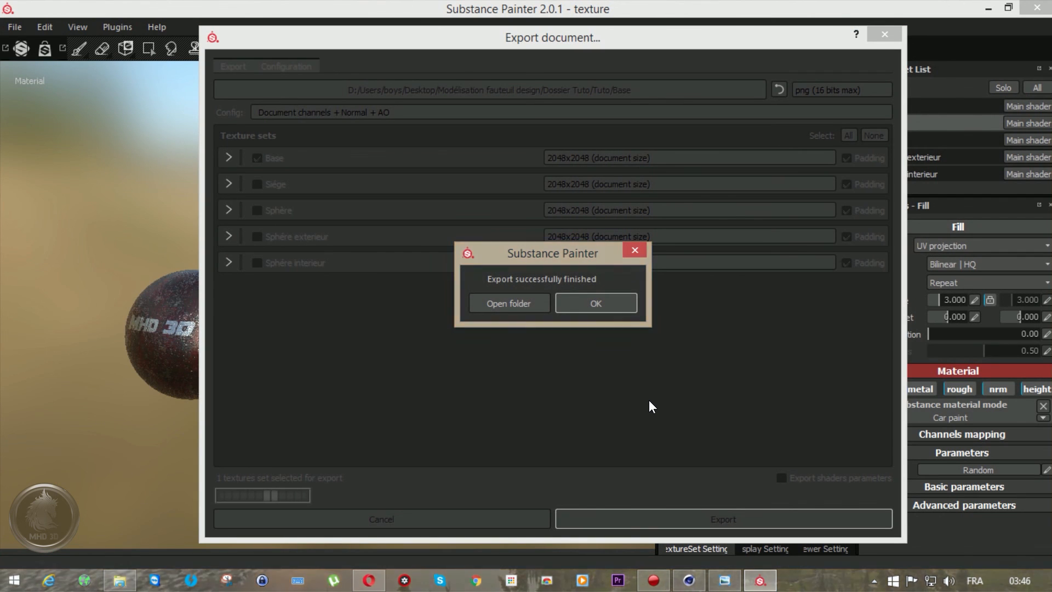
{"action": "left_click", "coordinate": [559, 306]}
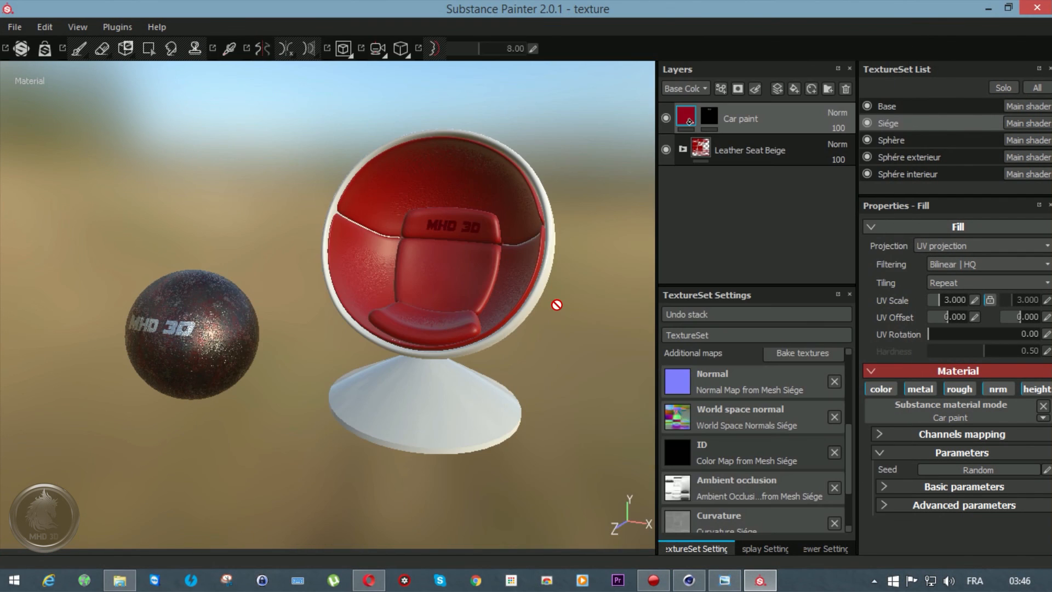
Reopen the texture export settings and enable only the Siége texture set instead of Base.
{"action": "left_click", "coordinate": [24, 31]}
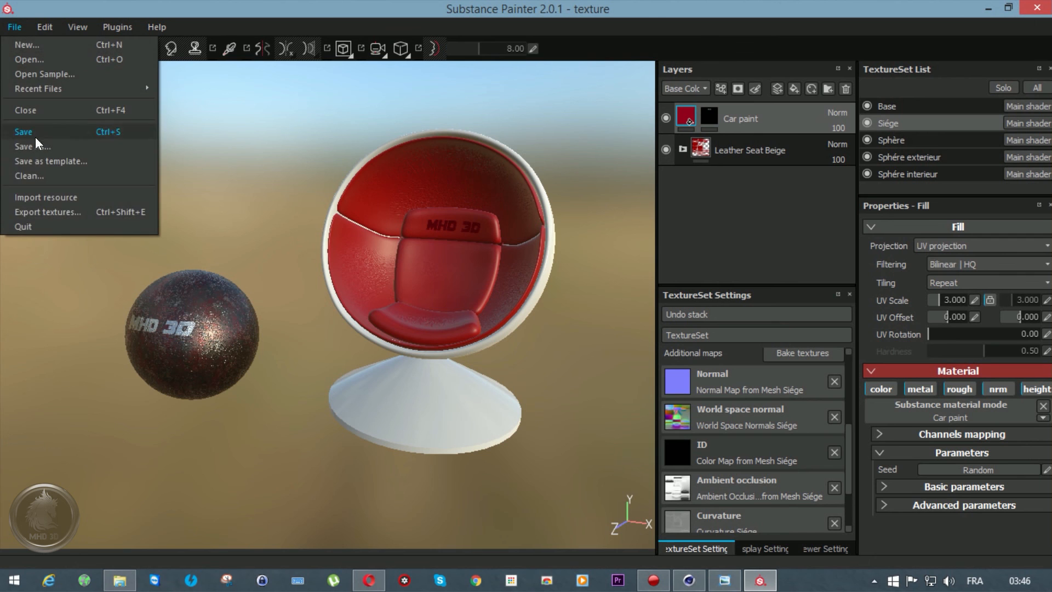
{"action": "left_click", "coordinate": [38, 213]}
{"action": "left_click", "coordinate": [256, 159]}
{"action": "left_click", "coordinate": [256, 183]}
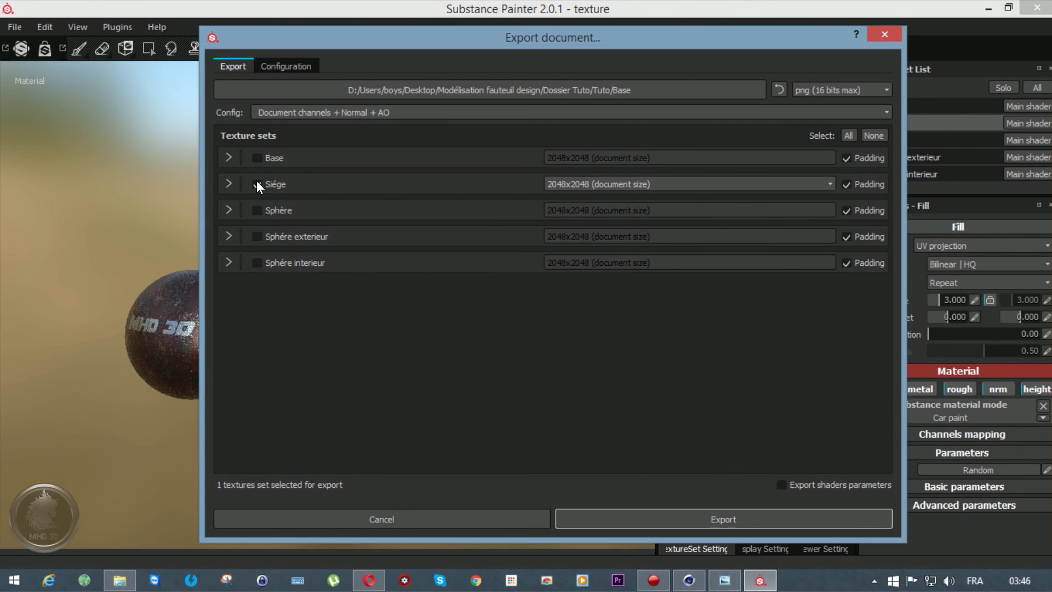
Browse for the export destination and create a folder named Siége inside the Tuto folder.
{"action": "left_click", "coordinate": [640, 94]}
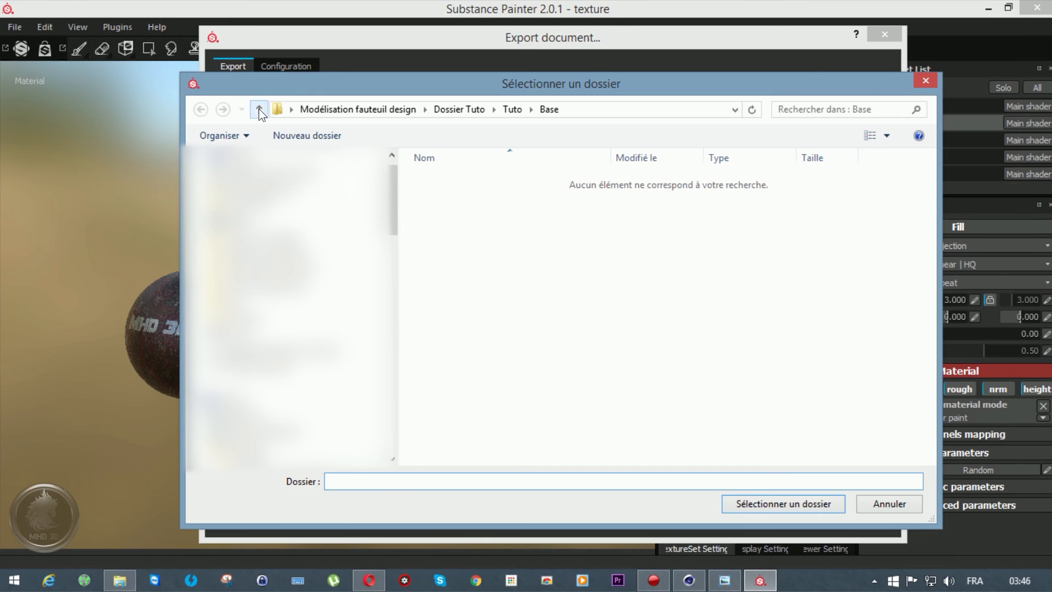
{"action": "left_click", "coordinate": [258, 109]}
{"action": "right_click", "coordinate": [536, 274]}
{"action": "mouse_move", "coordinate": [587, 437]}
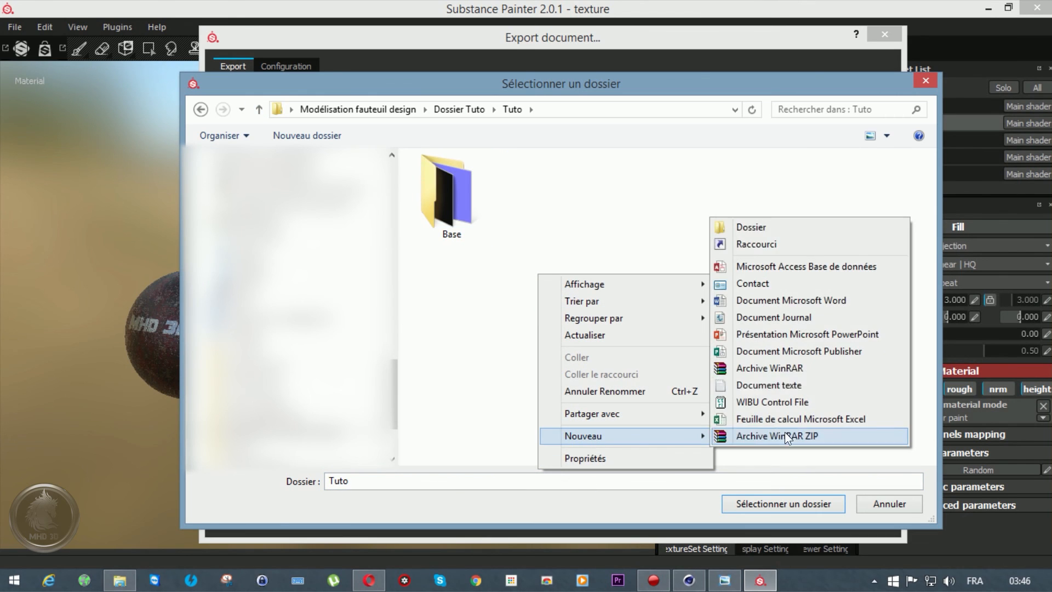
{"action": "left_click", "coordinate": [769, 226]}
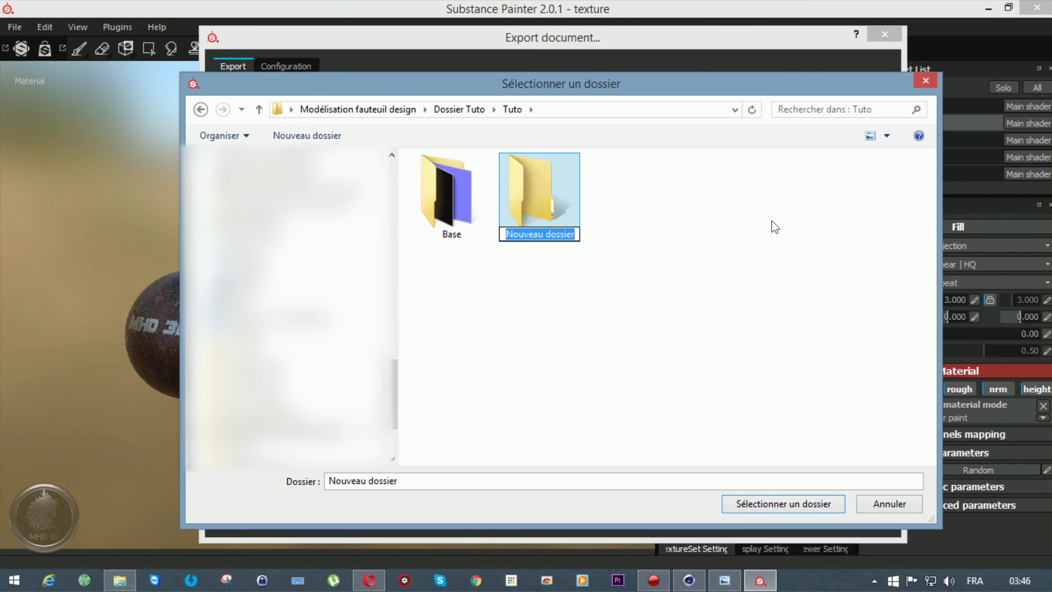
{"action": "type", "text": "Siége"}
{"action": "key", "text": "Return"}
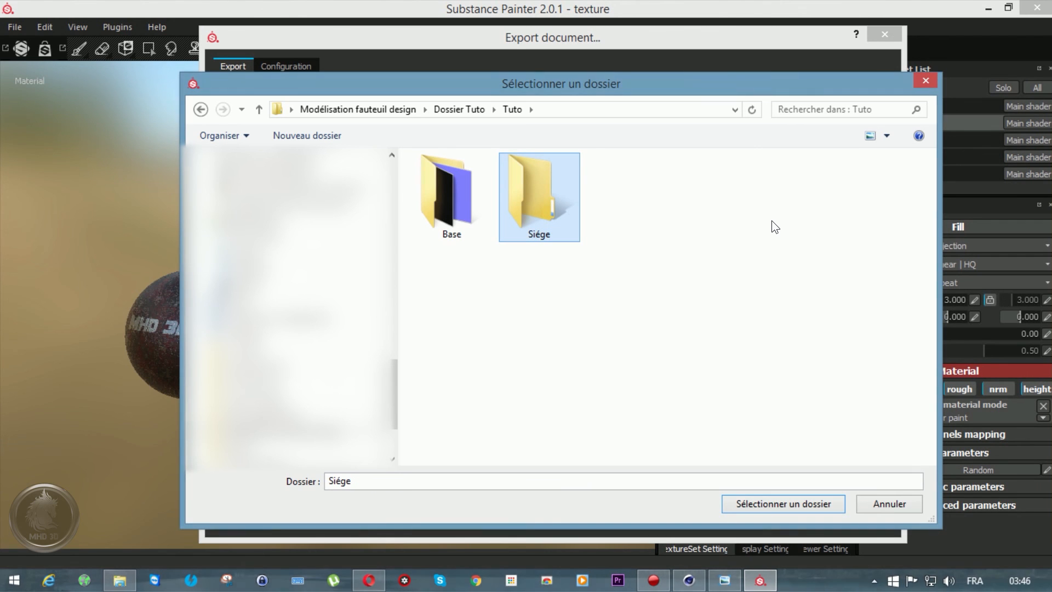
Set the Siége folder as the export destination and export the Siége texture set.
{"action": "left_click", "coordinate": [779, 503]}
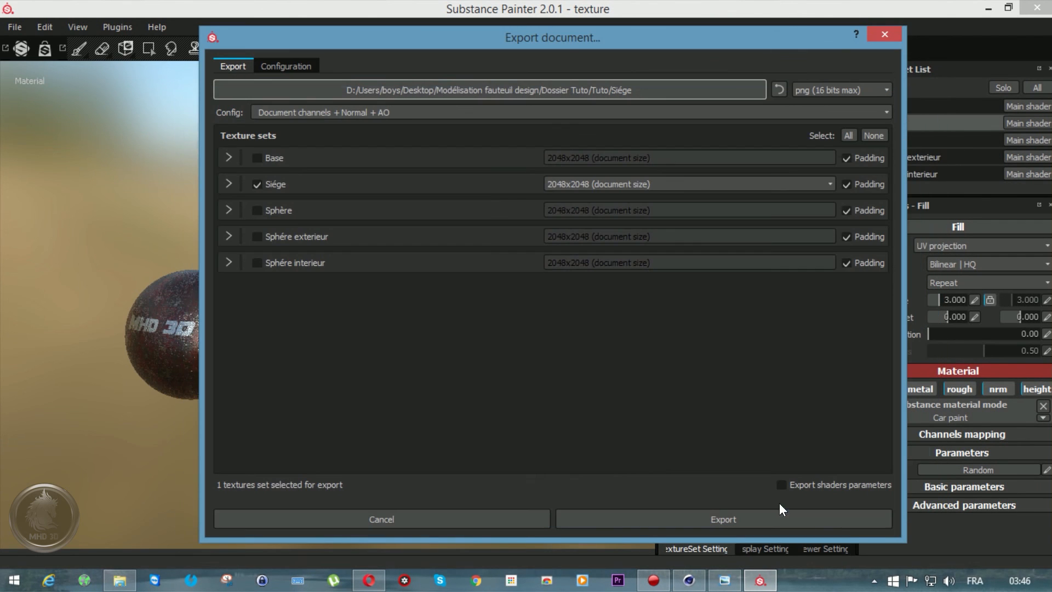
{"action": "left_click", "coordinate": [706, 521]}
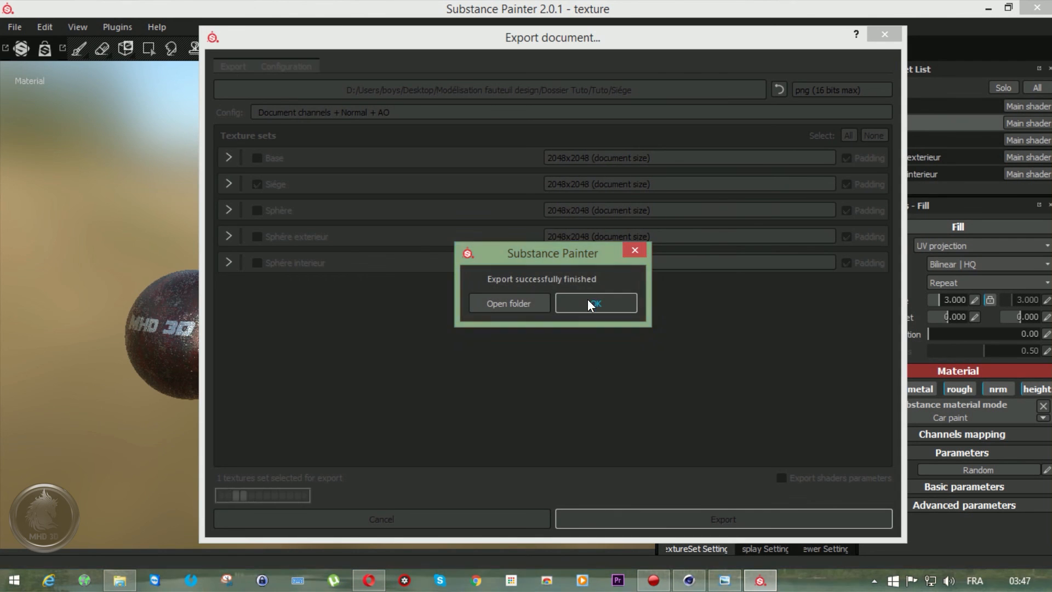
{"action": "left_click", "coordinate": [589, 301]}
Reopen the texture export settings and enable only the Sphère texture set instead of Siége.
{"action": "left_click", "coordinate": [14, 28]}
{"action": "left_click", "coordinate": [44, 213]}
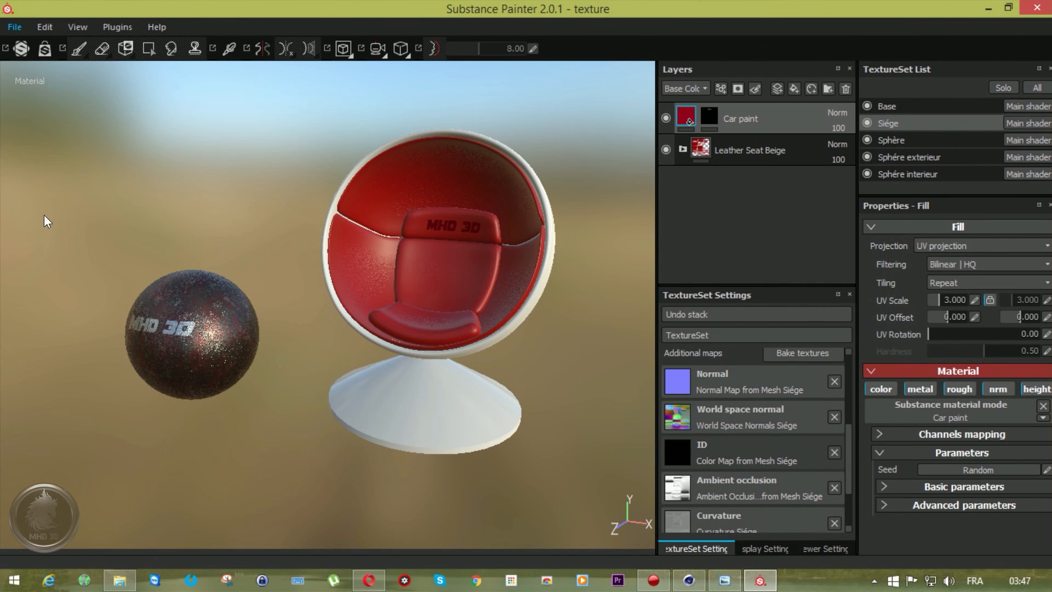
{"action": "left_click", "coordinate": [255, 184]}
{"action": "left_click", "coordinate": [255, 209]}
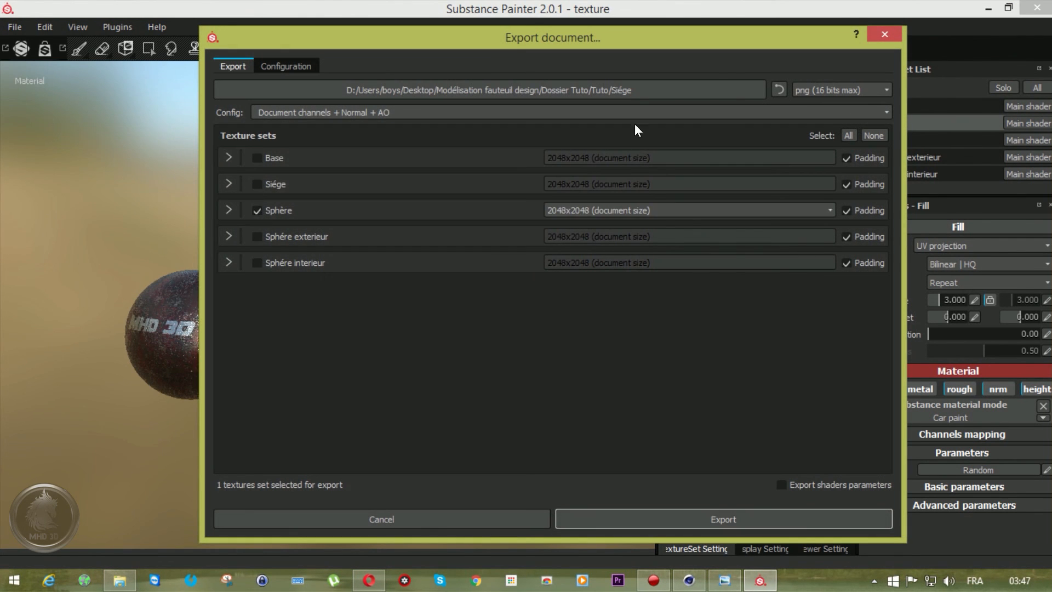
Browse for the export destination and create a folder named Sphére inside the Tuto folder.
{"action": "left_click", "coordinate": [589, 89]}
{"action": "left_click", "coordinate": [259, 109]}
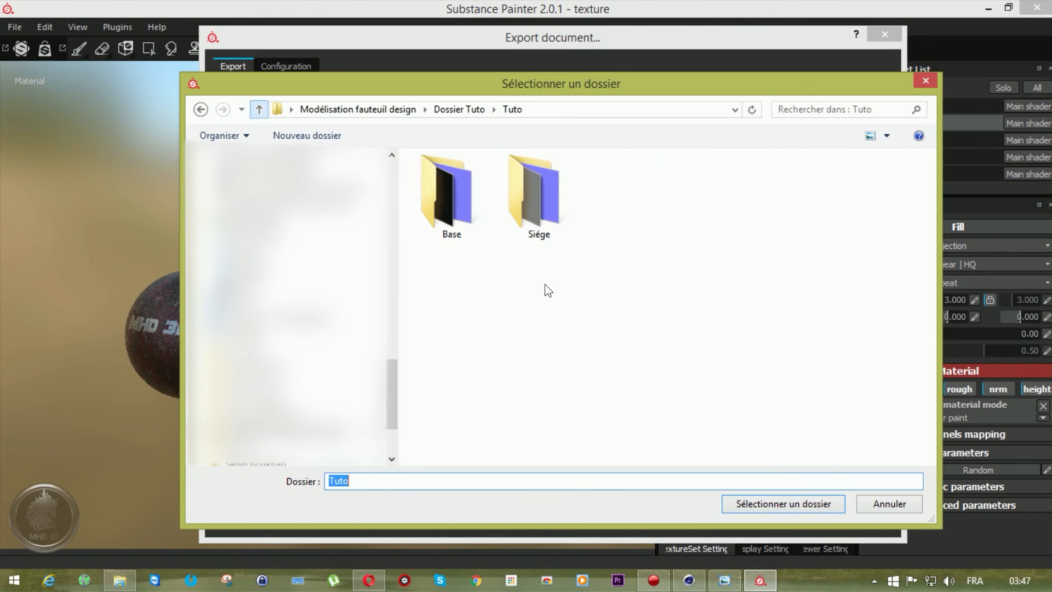
{"action": "right_click", "coordinate": [563, 299]}
{"action": "mouse_move", "coordinate": [618, 460]}
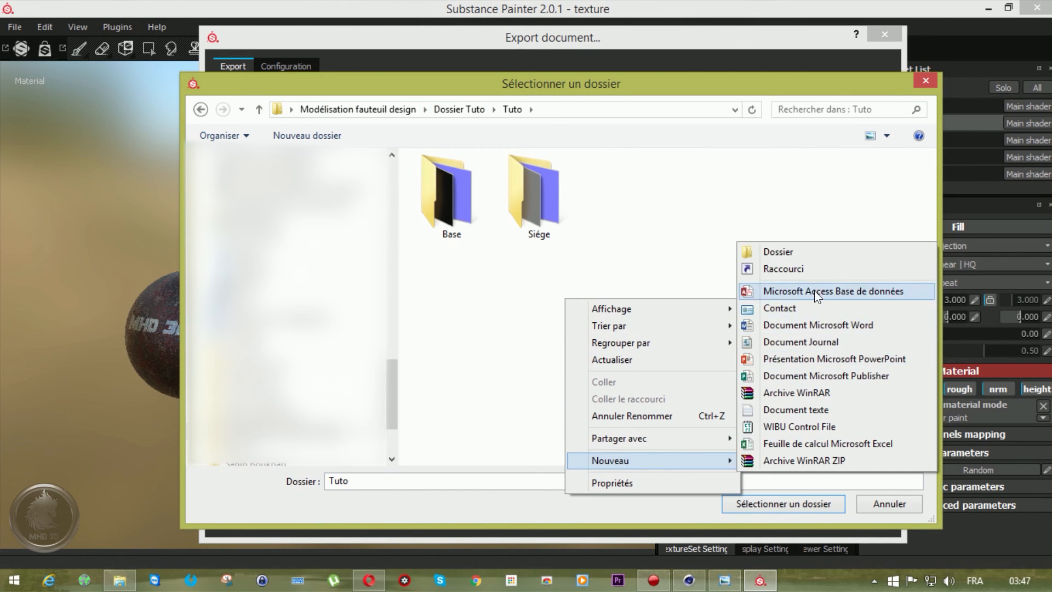
{"action": "left_click", "coordinate": [802, 247]}
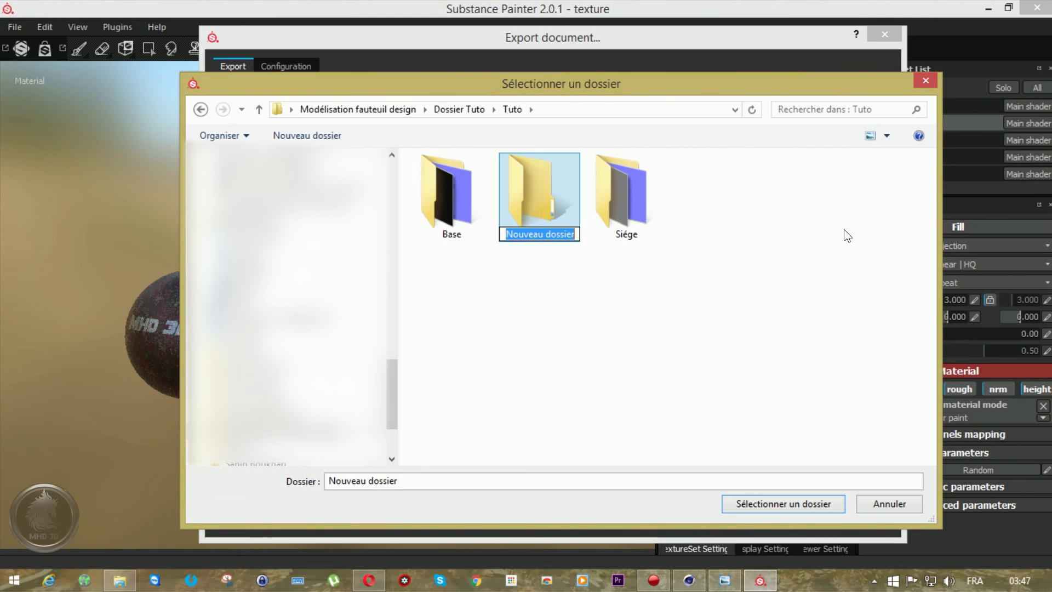
{"action": "type", "text": "Sphére"}
{"action": "key", "text": "Return"}
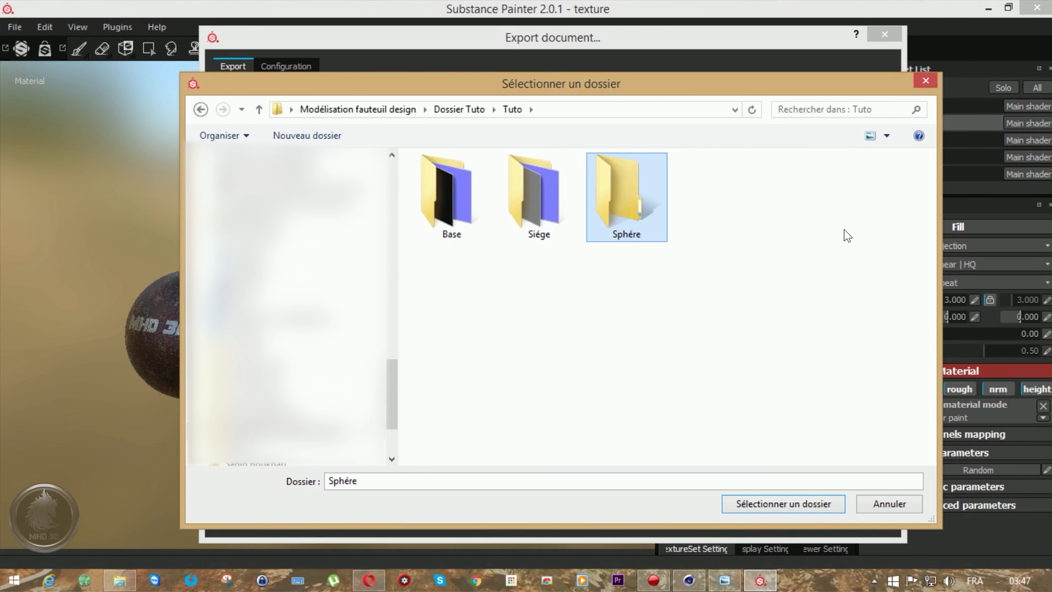
Set the Sphére folder as the export destination and export the Sphère texture set.
{"action": "left_click", "coordinate": [776, 501]}
{"action": "left_click", "coordinate": [680, 518]}
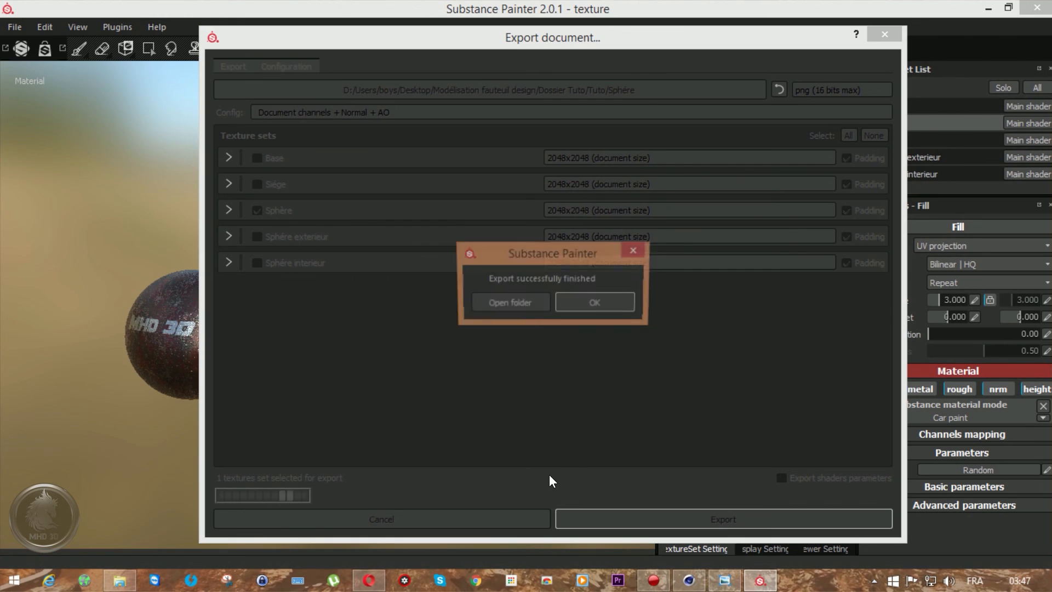
{"action": "left_click", "coordinate": [595, 303]}
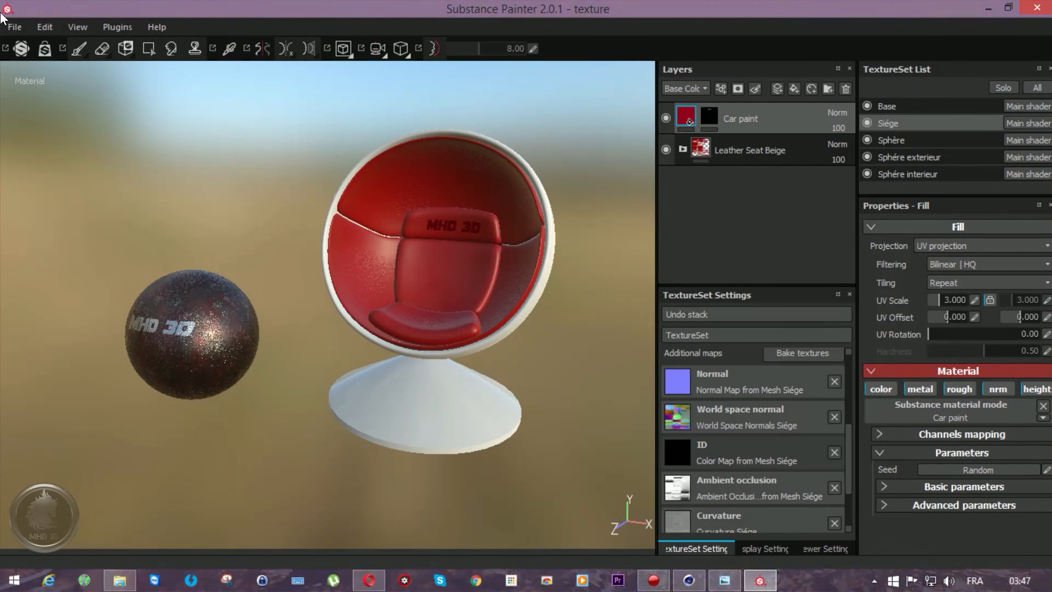
Reopen the texture export settings and enable only the Sphére exterieur texture set instead of Sphère.
{"action": "left_click", "coordinate": [15, 27]}
{"action": "left_click", "coordinate": [43, 205]}
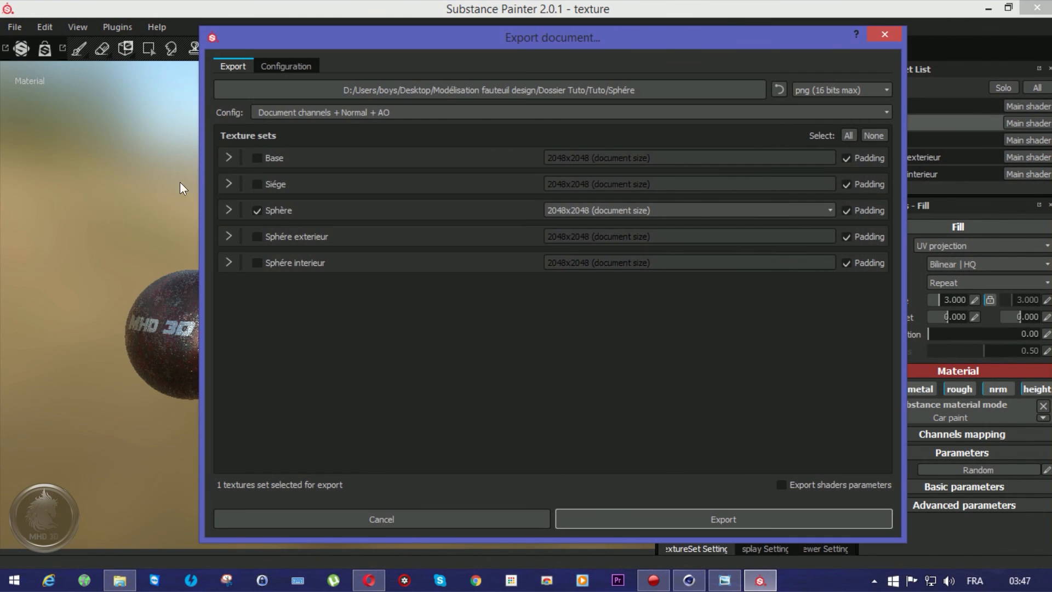
{"action": "left_click", "coordinate": [256, 211]}
{"action": "left_click", "coordinate": [255, 236]}
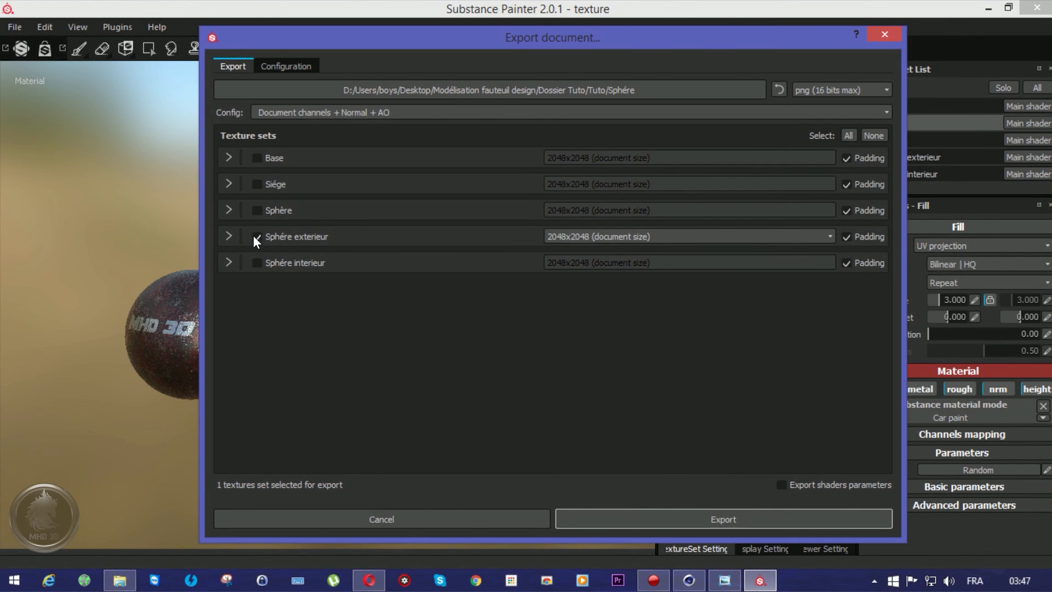
Browse for the export destination and create a folder named Sphére exterieur inside the Tuto folder.
{"action": "left_click", "coordinate": [663, 93]}
{"action": "left_click", "coordinate": [264, 107]}
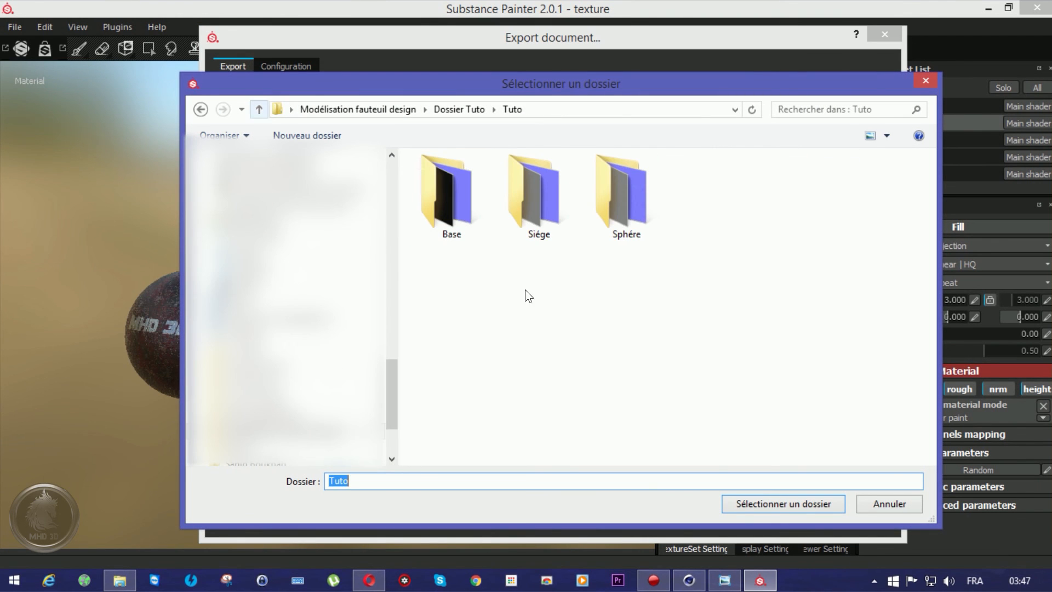
{"action": "right_click", "coordinate": [543, 301]}
{"action": "mouse_move", "coordinate": [623, 456]}
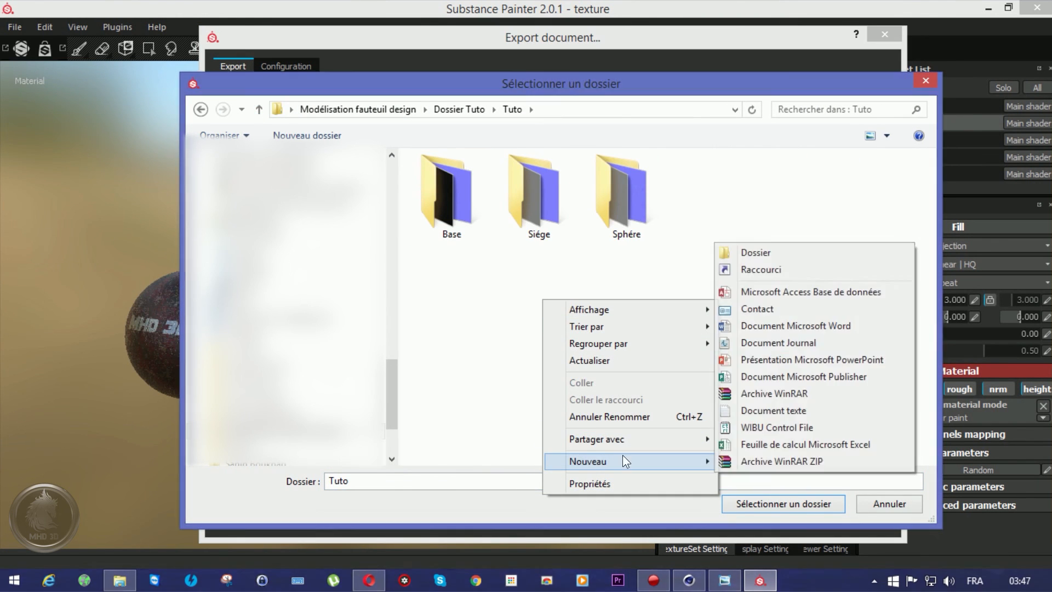
{"action": "left_click", "coordinate": [746, 251]}
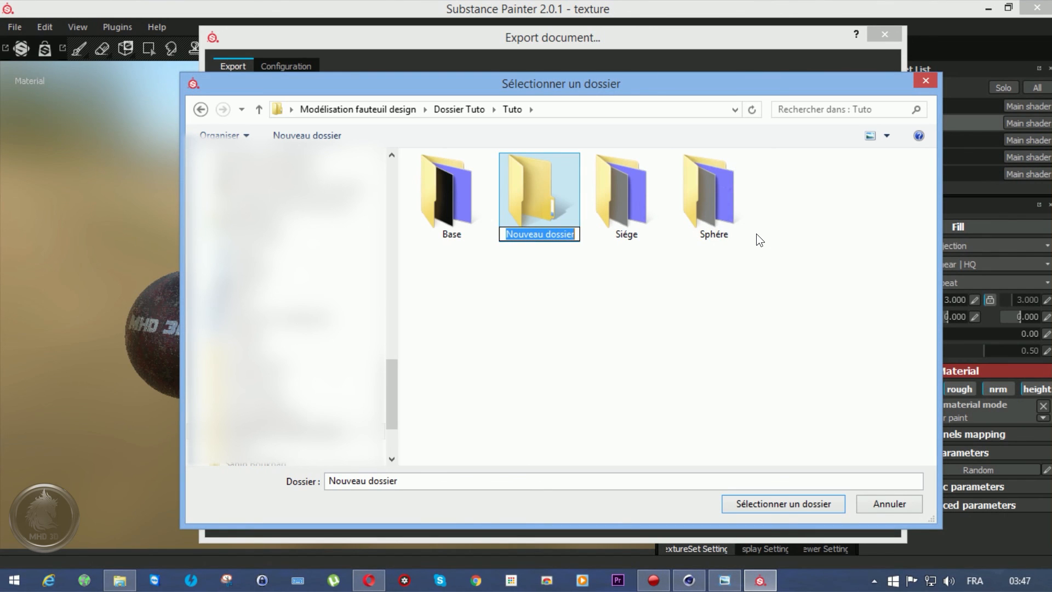
{"action": "type", "text": "Sphére"}
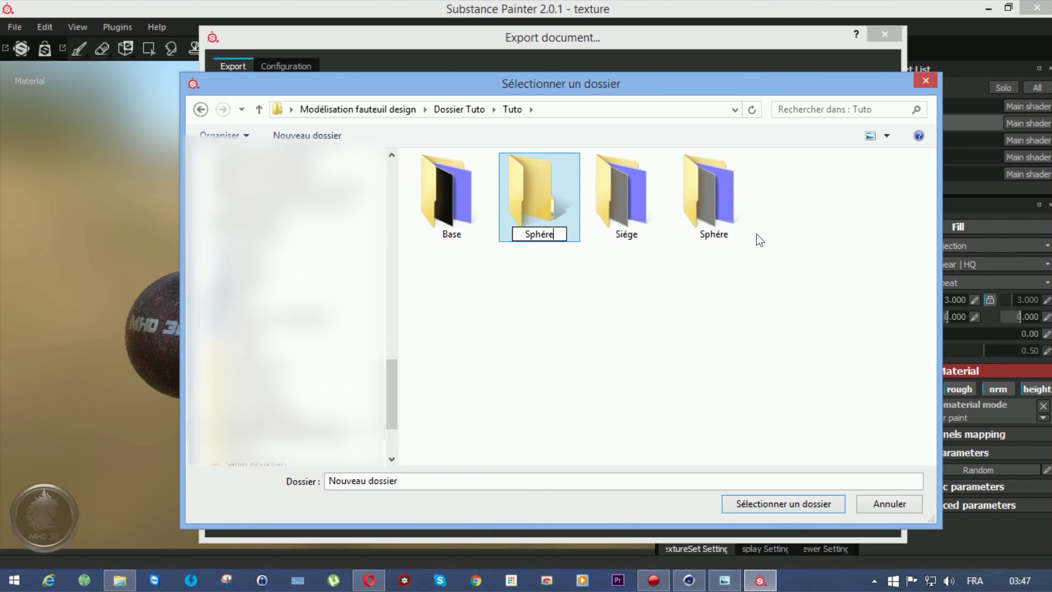
{"action": "type", "text": " exte"}
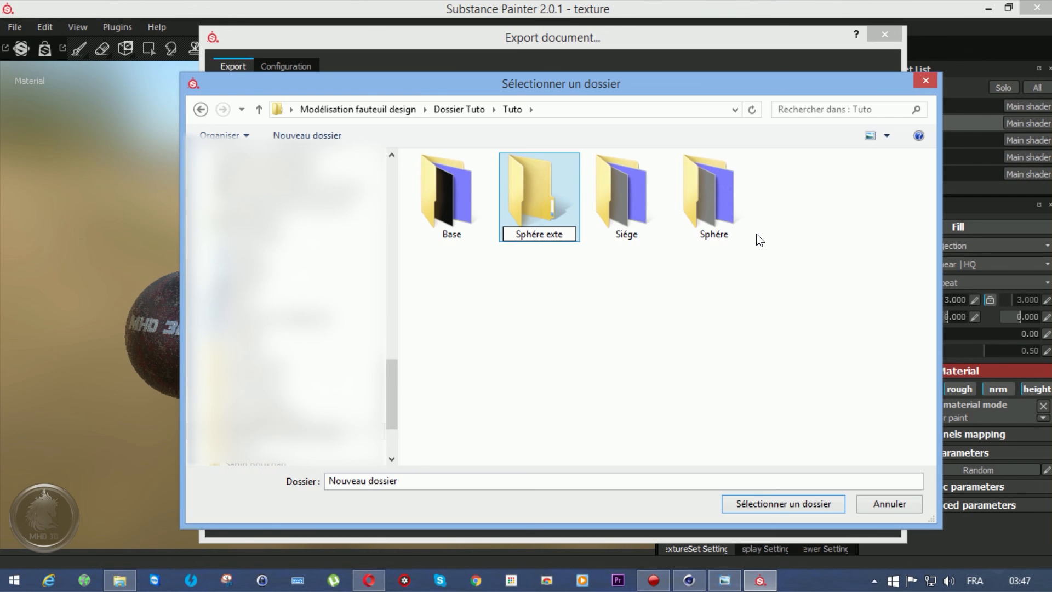
{"action": "type", "text": "rieur"}
{"action": "key", "text": "Return"}
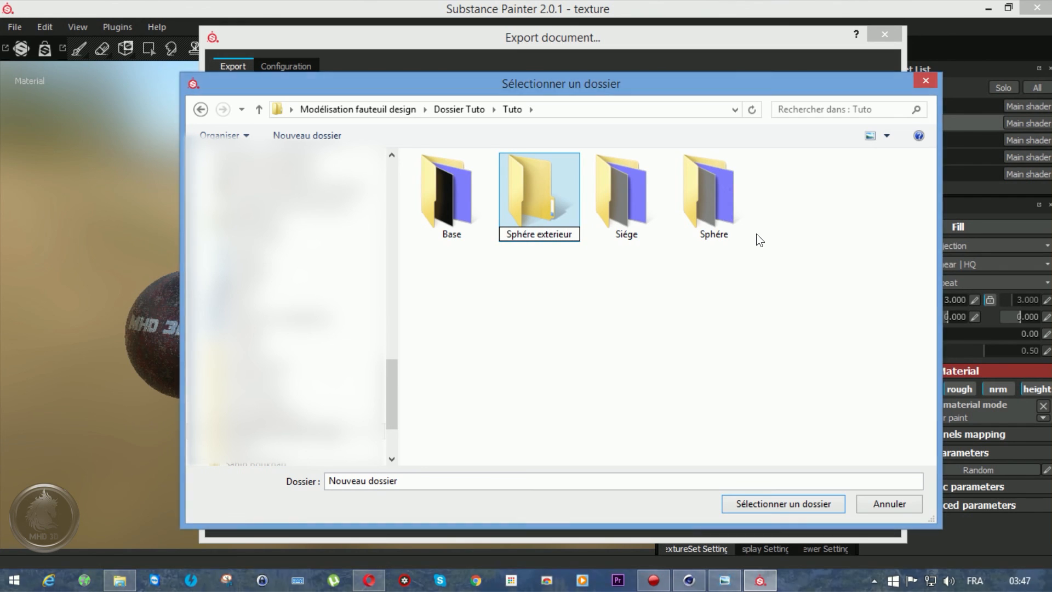
Set the Sphére exterieur folder as the export destination and export the Sphére exterieur texture set.
{"action": "left_click", "coordinate": [790, 505]}
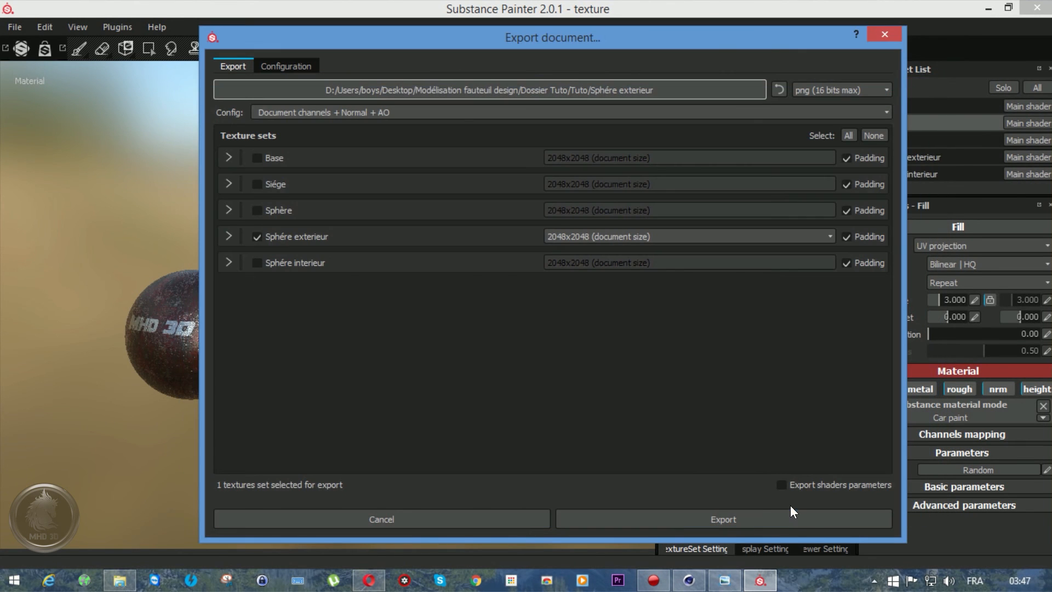
{"action": "left_click", "coordinate": [700, 511]}
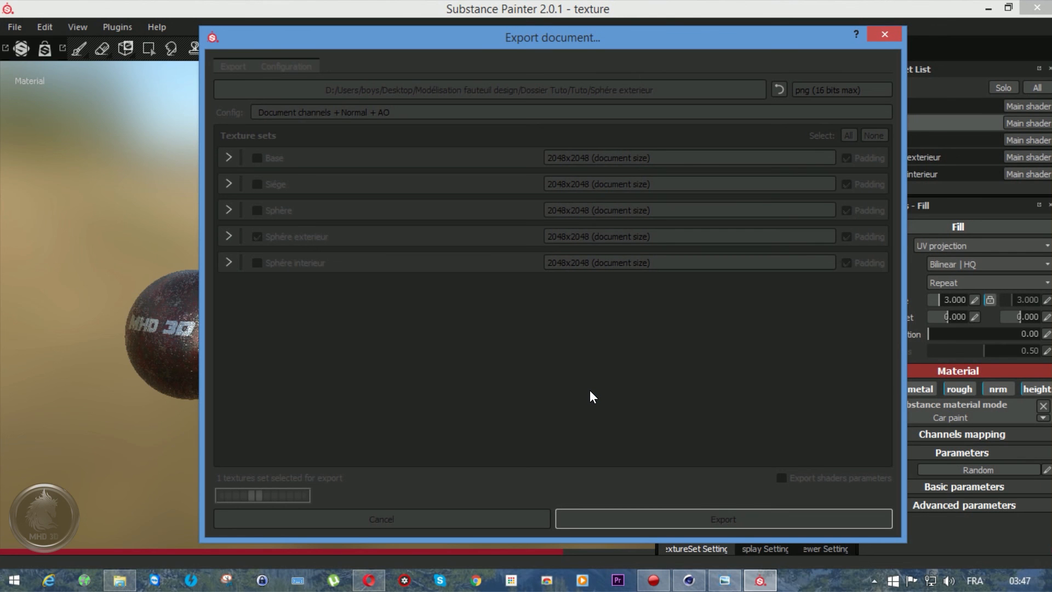
{"action": "left_click", "coordinate": [594, 301]}
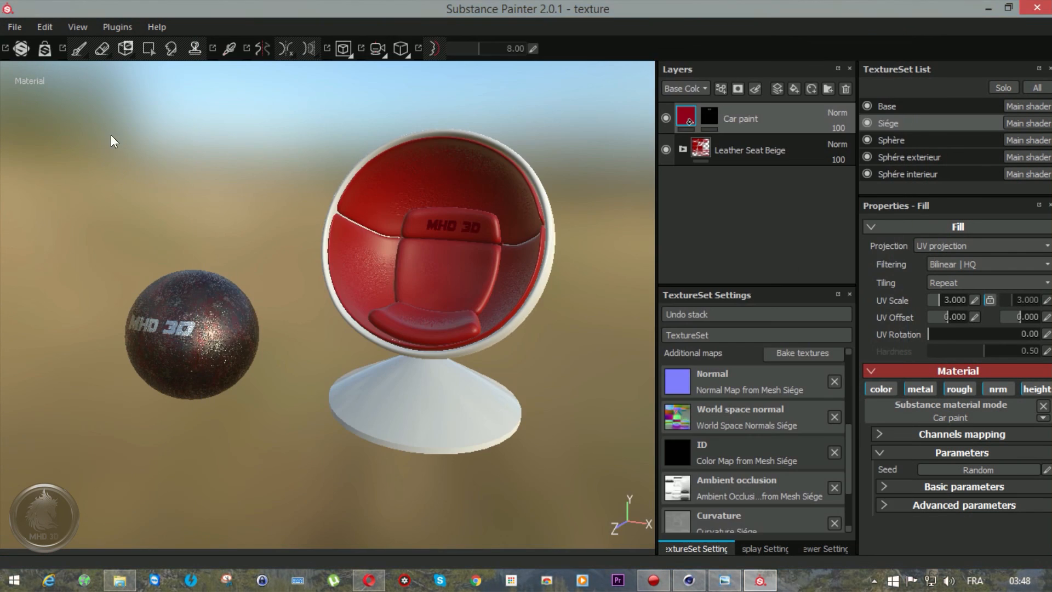
Reopen the texture export settings and enable only the Sphére interieur texture set instead of Sphére exterieur.
{"action": "left_click", "coordinate": [20, 33]}
{"action": "left_click", "coordinate": [44, 211]}
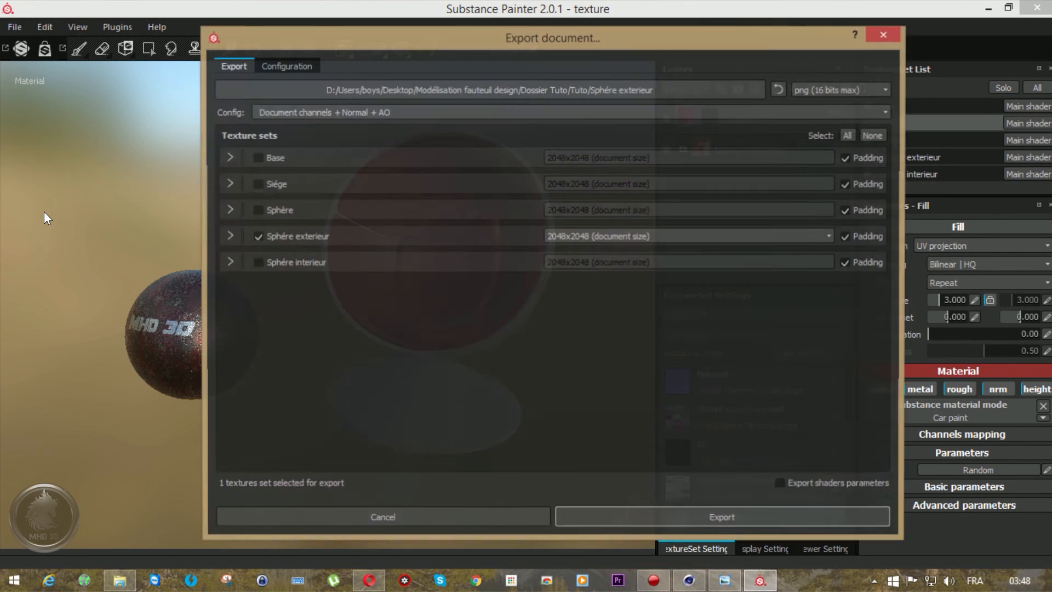
{"action": "left_click", "coordinate": [257, 263]}
{"action": "left_click", "coordinate": [256, 237]}
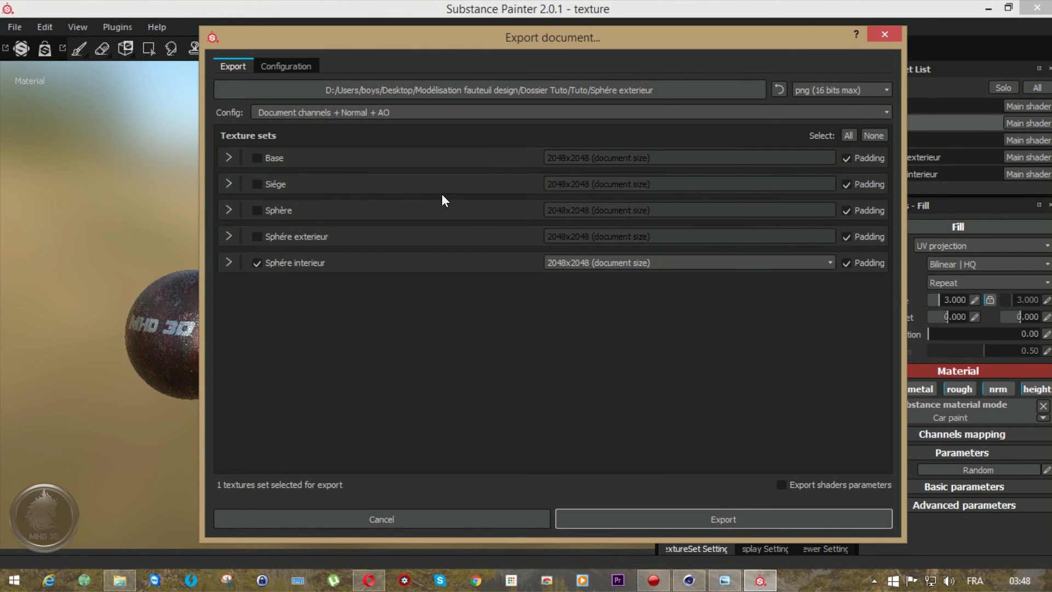
Browse for the export destination and create a folder named Sphére interieur inside the Tuto folder.
{"action": "left_click", "coordinate": [613, 96]}
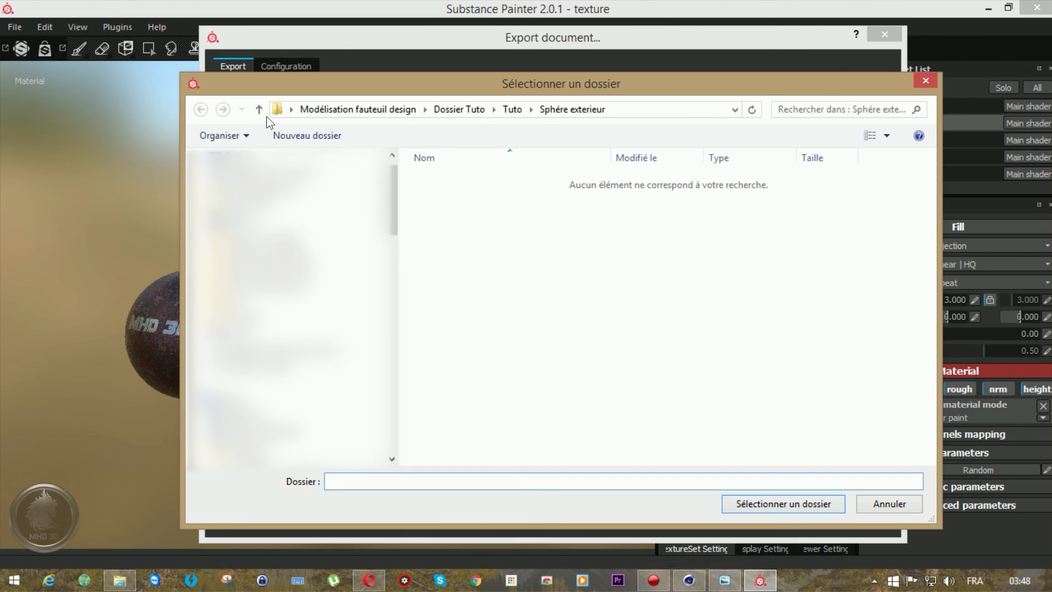
{"action": "left_click", "coordinate": [263, 114]}
{"action": "right_click", "coordinate": [560, 305]}
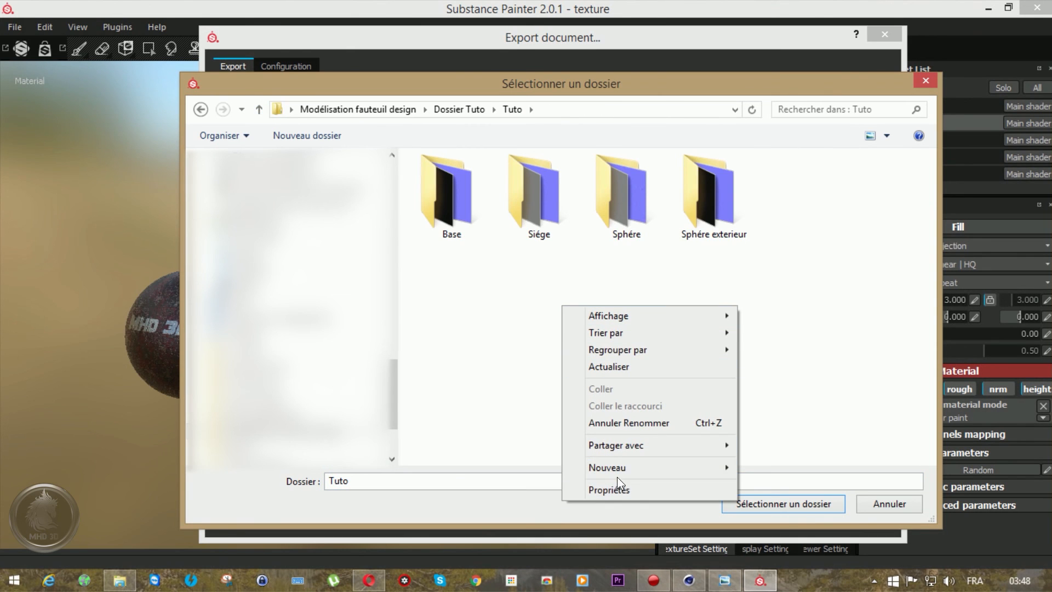
{"action": "mouse_move", "coordinate": [619, 472]}
{"action": "left_click", "coordinate": [756, 258]}
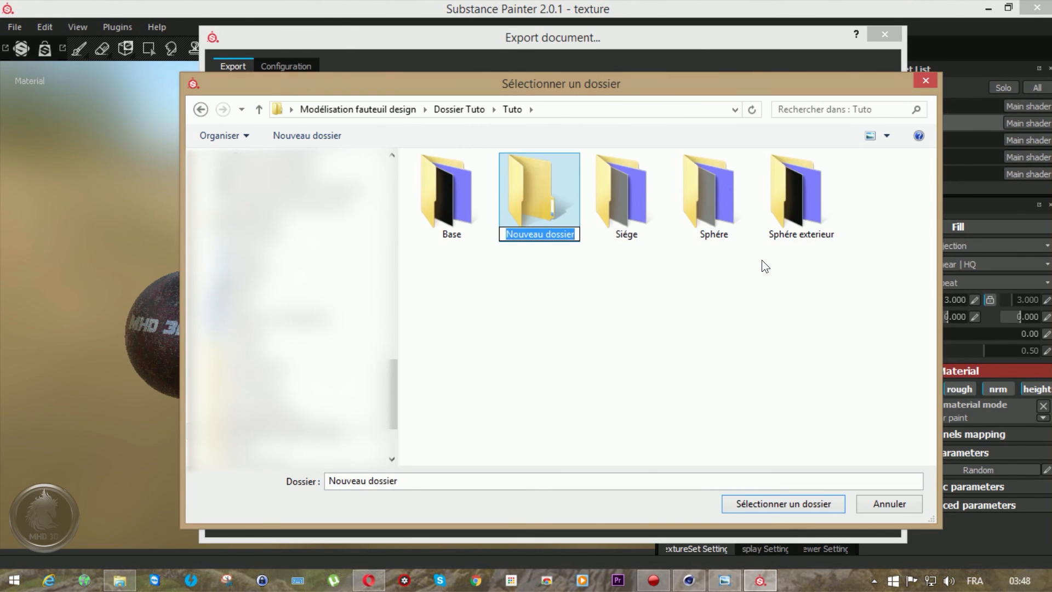
{"action": "type", "text": "Sphére inte"}
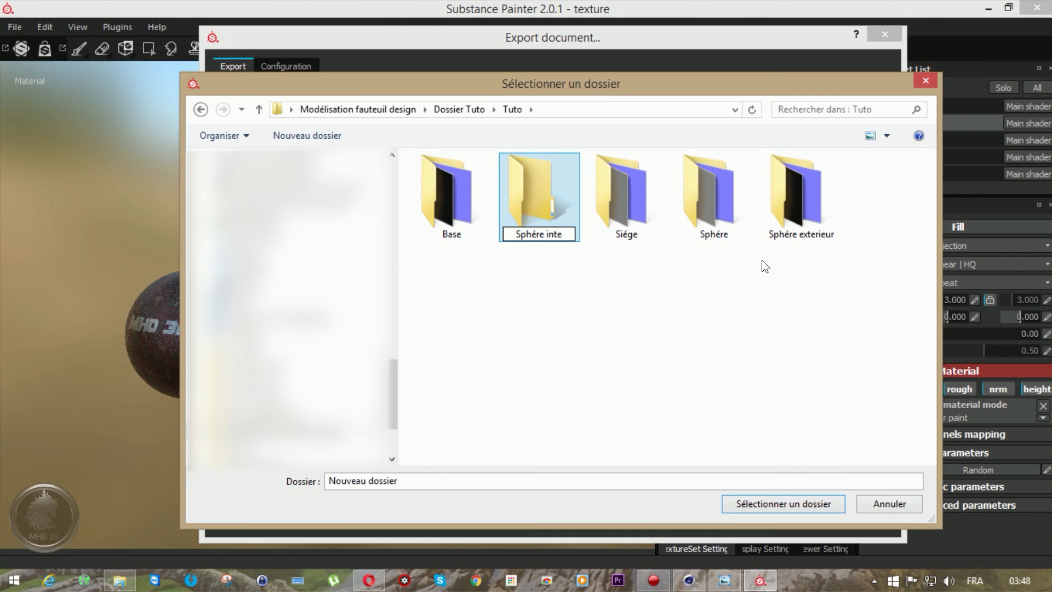
{"action": "type", "text": "rieur"}
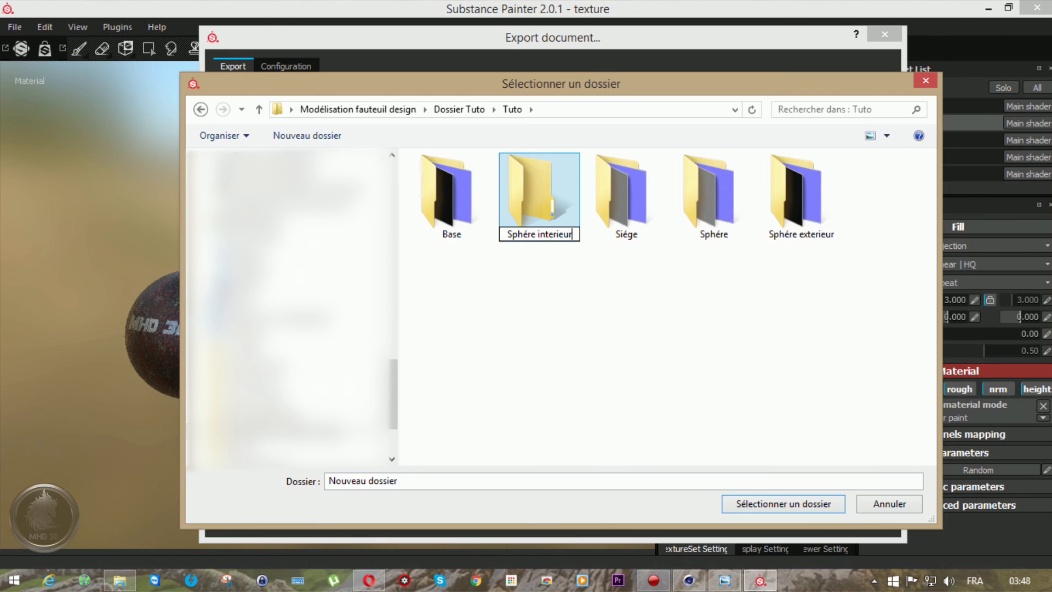
{"action": "key", "text": "Return"}
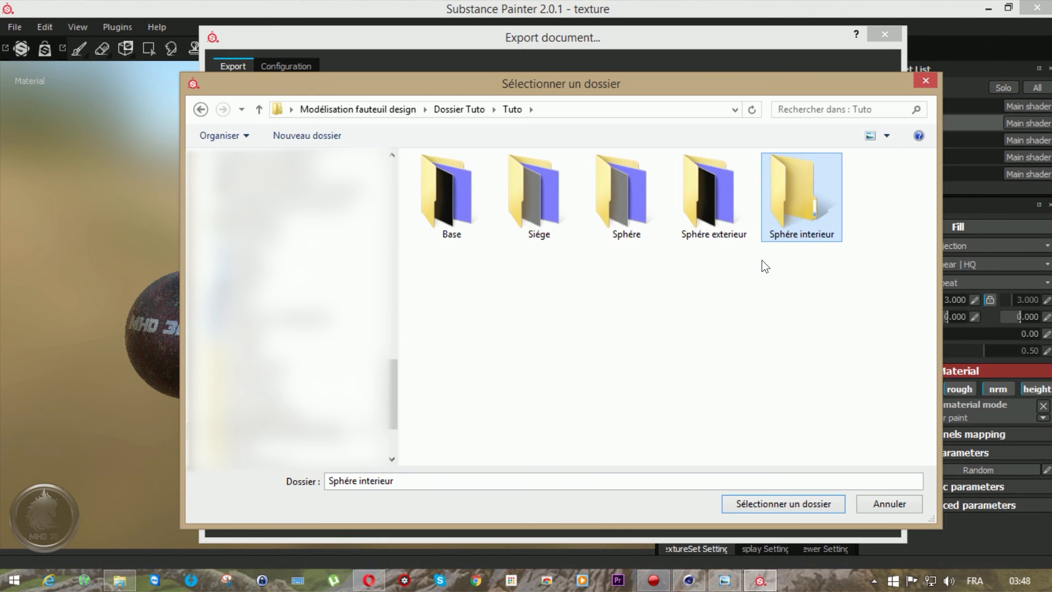
Set the Sphére interieur folder as the export destination and export the Sphére interieur texture set.
{"action": "left_click", "coordinate": [762, 504]}
{"action": "left_click", "coordinate": [725, 514]}
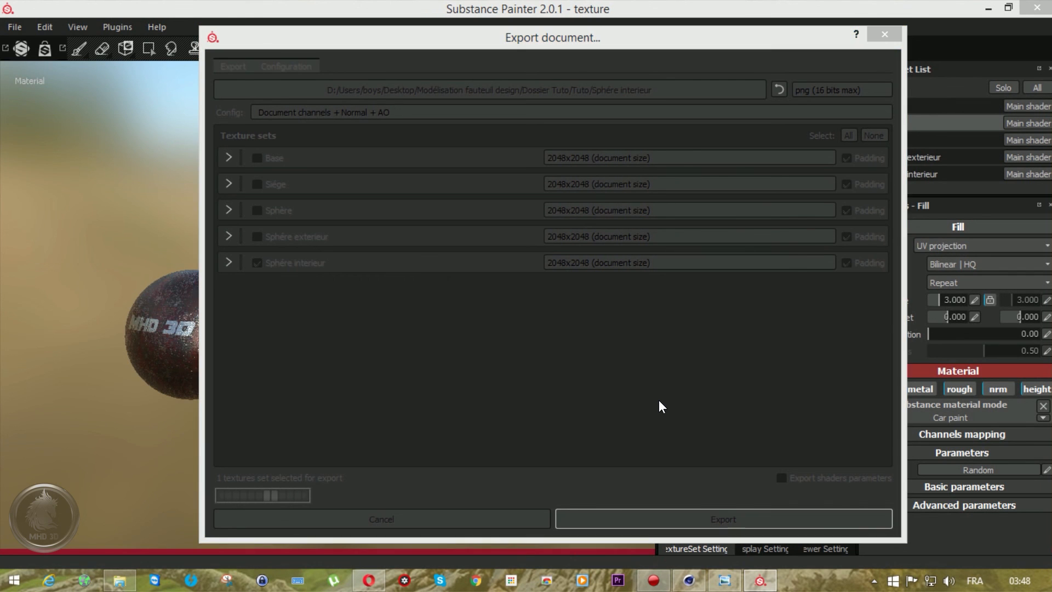
{"action": "left_click", "coordinate": [602, 304]}
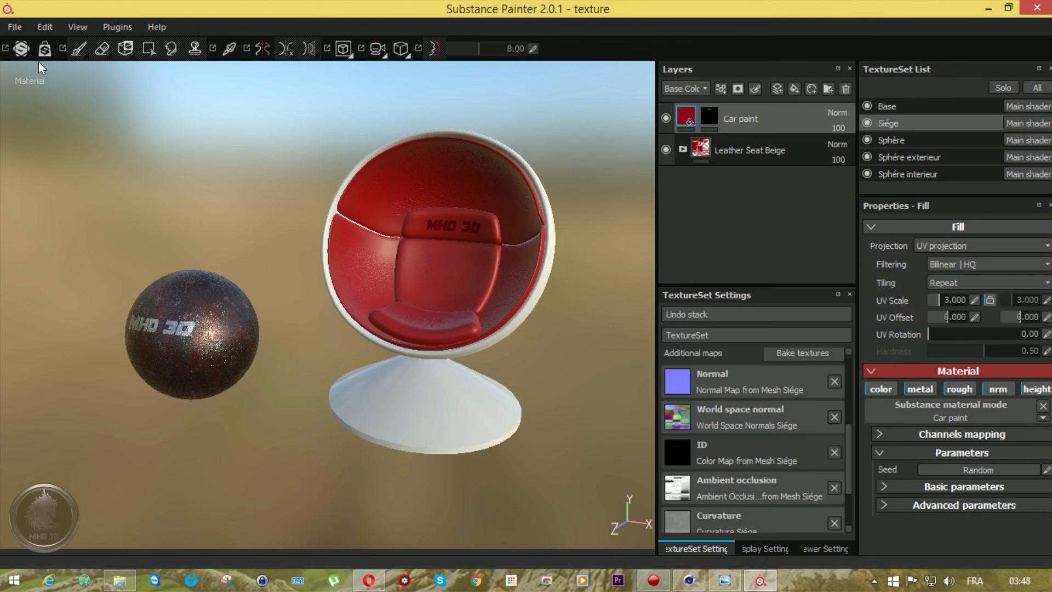
Save the texture project and switch to Cinema 4D.
{"action": "left_click", "coordinate": [16, 27]}
{"action": "left_click", "coordinate": [24, 133]}
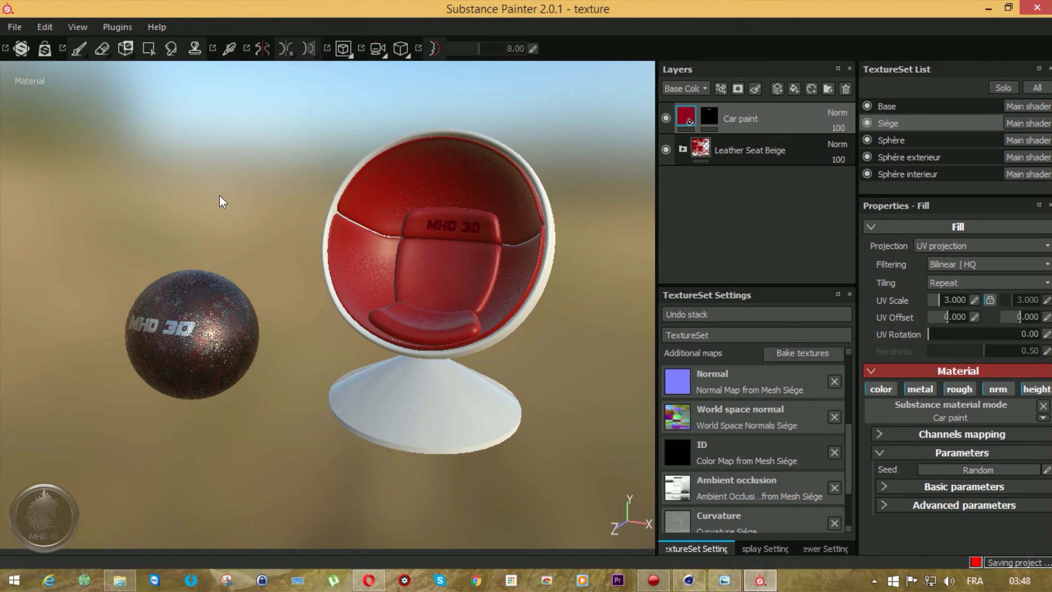
{"action": "left_click", "coordinate": [689, 580]}
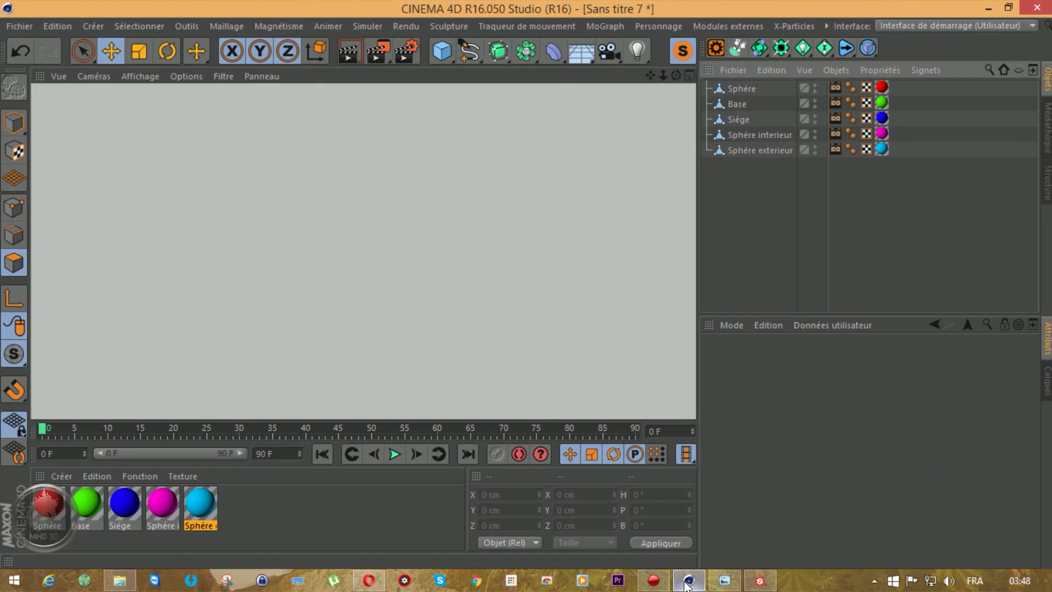